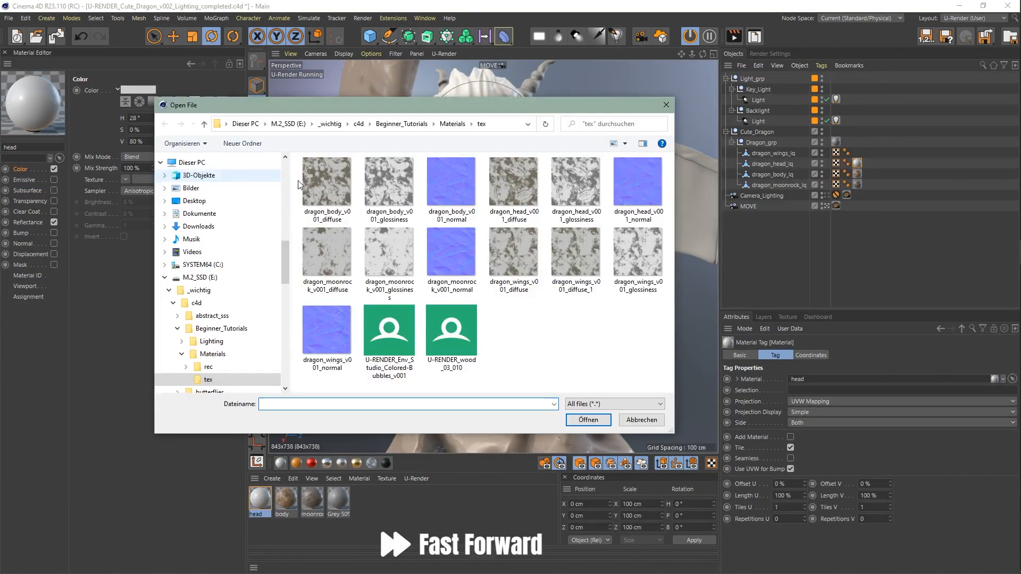
# Load dragon_head_v001_diffuse as the head material's color texture with Multiply mixing, and tint the base color orange-brown with a value of 63%.
pyautogui.doubleClick(513, 182)
pyautogui.click(181, 157)
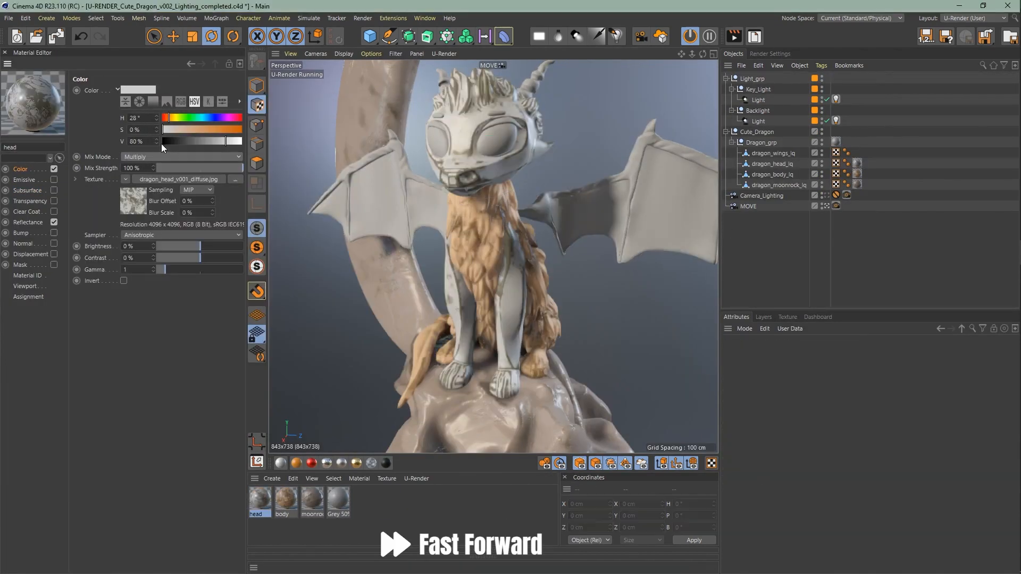
pyautogui.moveTo(162, 130); pyautogui.dragTo(203, 130)
pyautogui.doubleClick(134, 141)
pyautogui.write('63')
# Enable the head material's Normal channel and load the dragon_head_v001_normal texture into it.
pyautogui.click(53, 244)
pyautogui.click(235, 123)
pyautogui.doubleClick(632, 180)
# Set the Glossiness/Roughness workflow in the head material's Reflectance channel and load dragon_head_v001_glossiness as its texture.
pyautogui.click(34, 222)
pyautogui.click(199, 308)
pyautogui.click(151, 331)
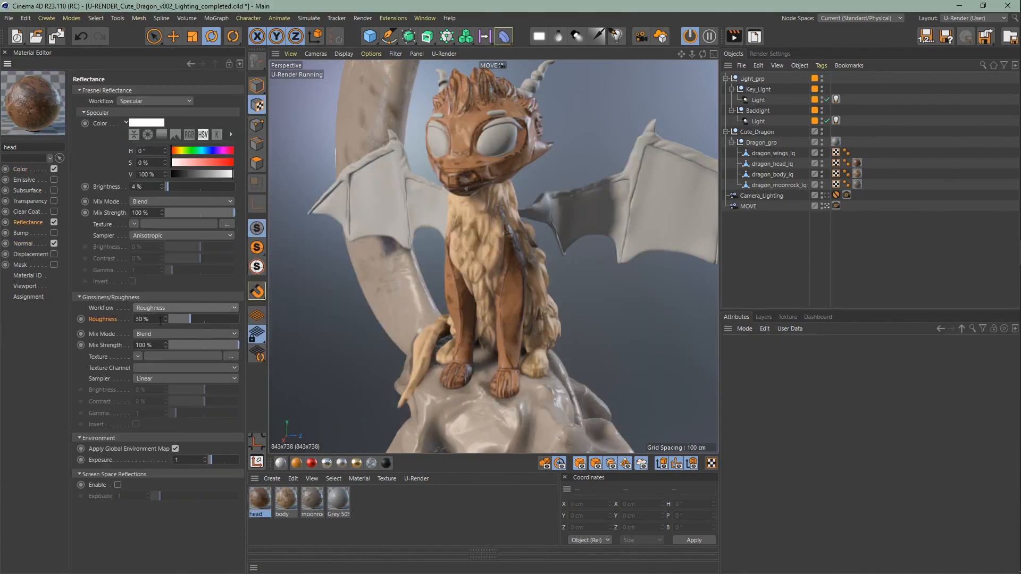
pyautogui.click(231, 357)
pyautogui.doubleClick(573, 180)
pyautogui.click(120, 529)
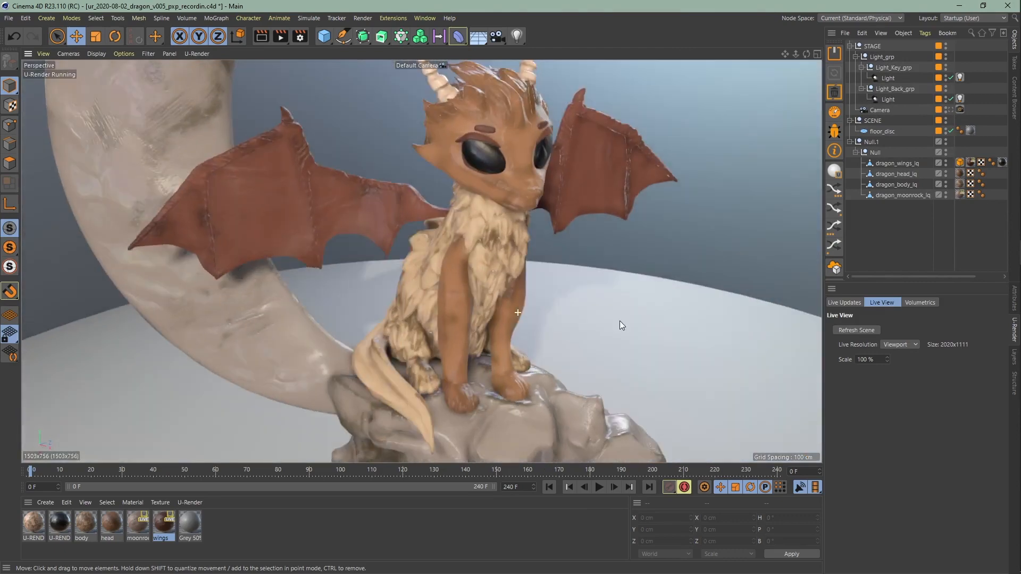
# Inspect the finished textured dragon from several angles, look through the scene camera and play the animation.
pyautogui.keyDown('alt'); pyautogui.moveTo(620, 321); pyautogui.dragTo(474, 285); pyautogui.keyUp('alt')
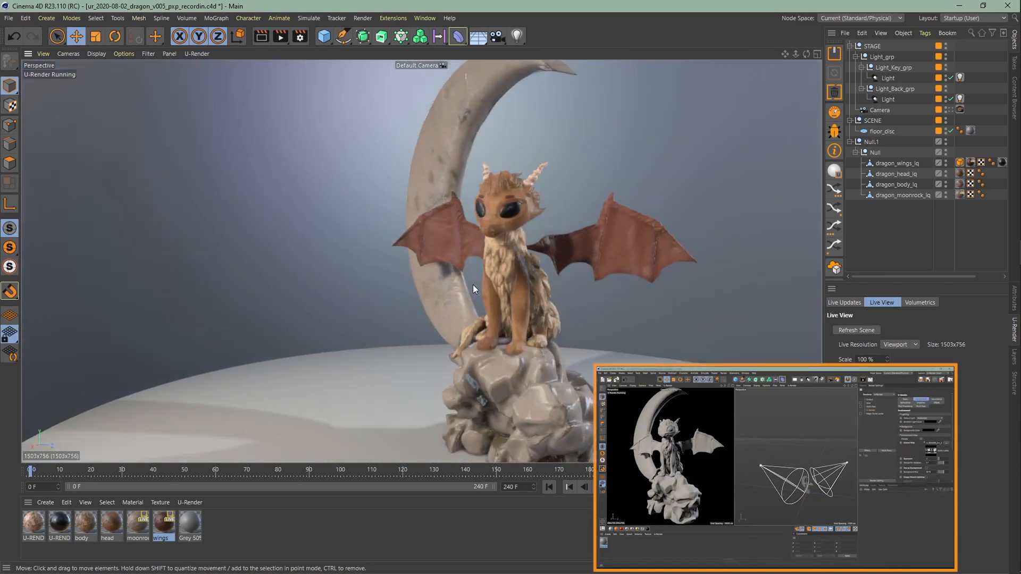
pyautogui.keyDown('alt'); pyautogui.moveTo(473, 285); pyautogui.dragTo(540, 285, button='right'); pyautogui.keyUp('alt')
pyautogui.keyDown('alt'); pyautogui.moveTo(520, 266); pyautogui.dragTo(527, 266); pyautogui.keyUp('alt')
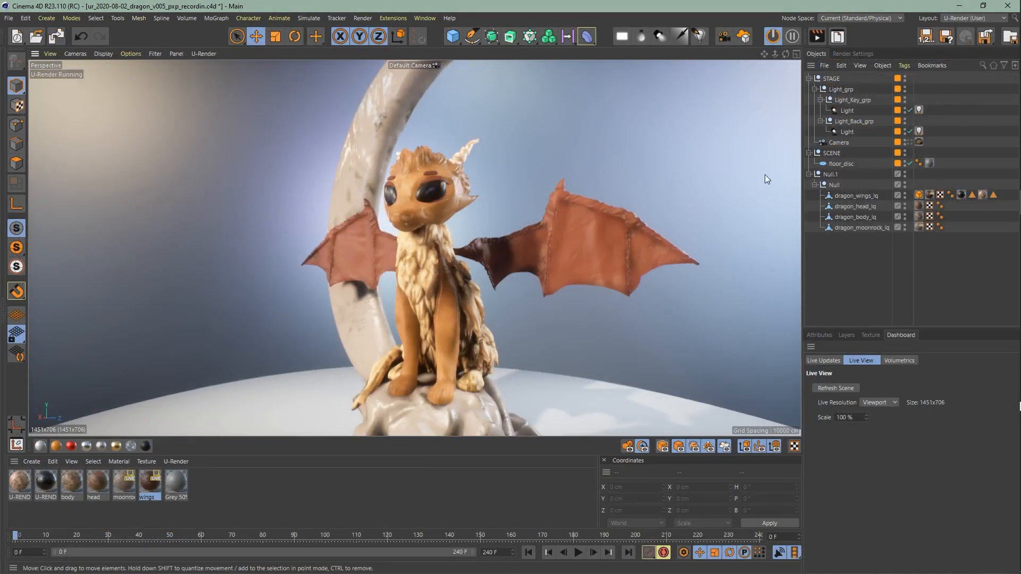
pyautogui.click(910, 141)
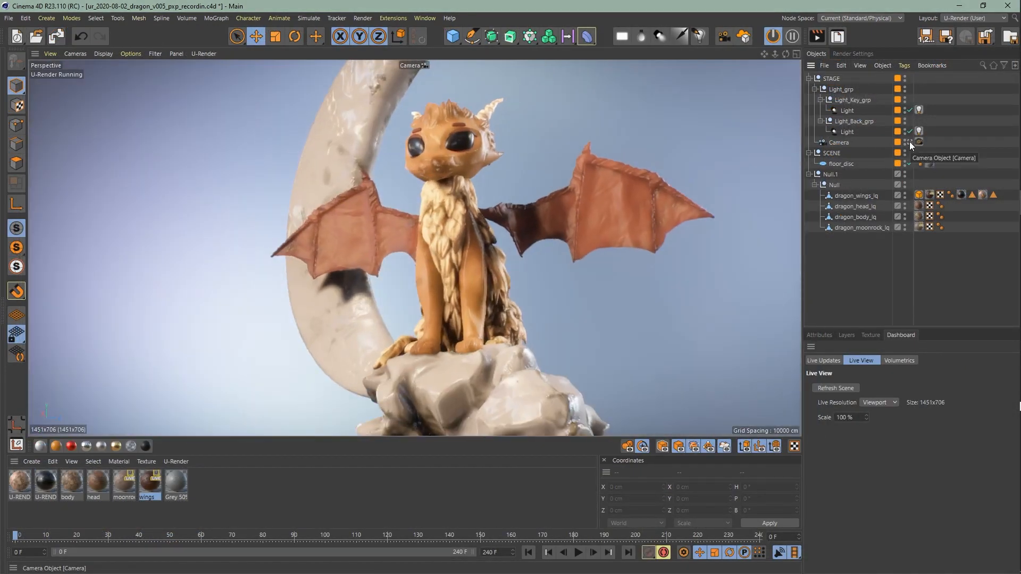
pyautogui.click(579, 552)
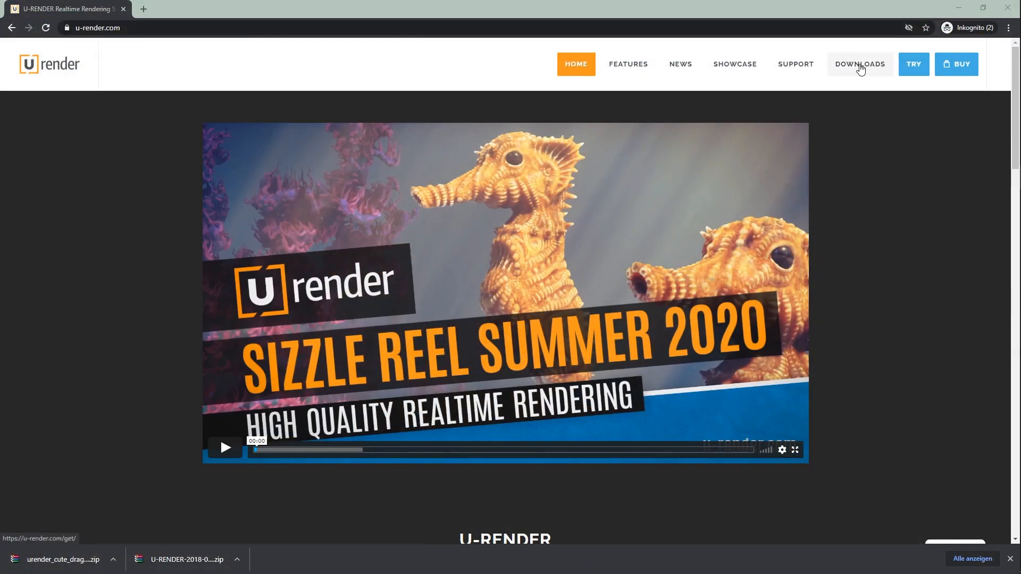
# Go to the Examples & Assets downloads on the U-Render website and find the Cute Dragon example.
pyautogui.click(860, 65)
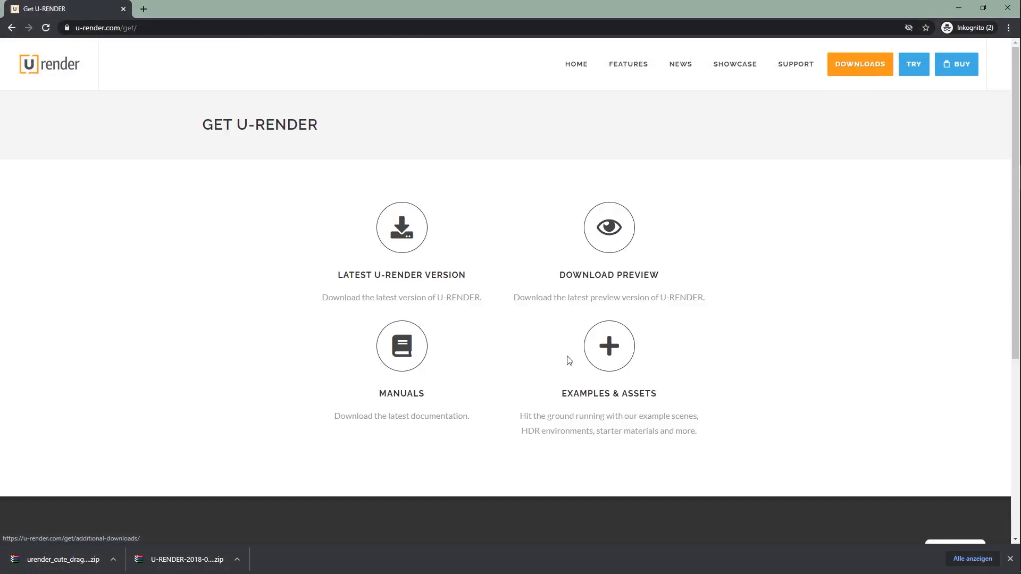
pyautogui.click(609, 347)
pyautogui.scroll(-8, 621, 353)
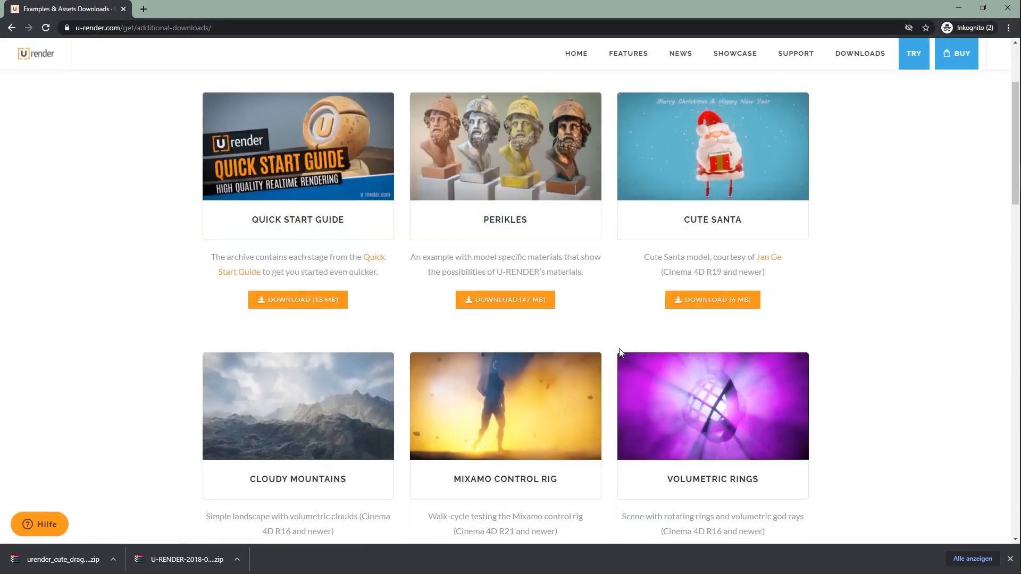
pyautogui.scroll(-2, 621, 353)
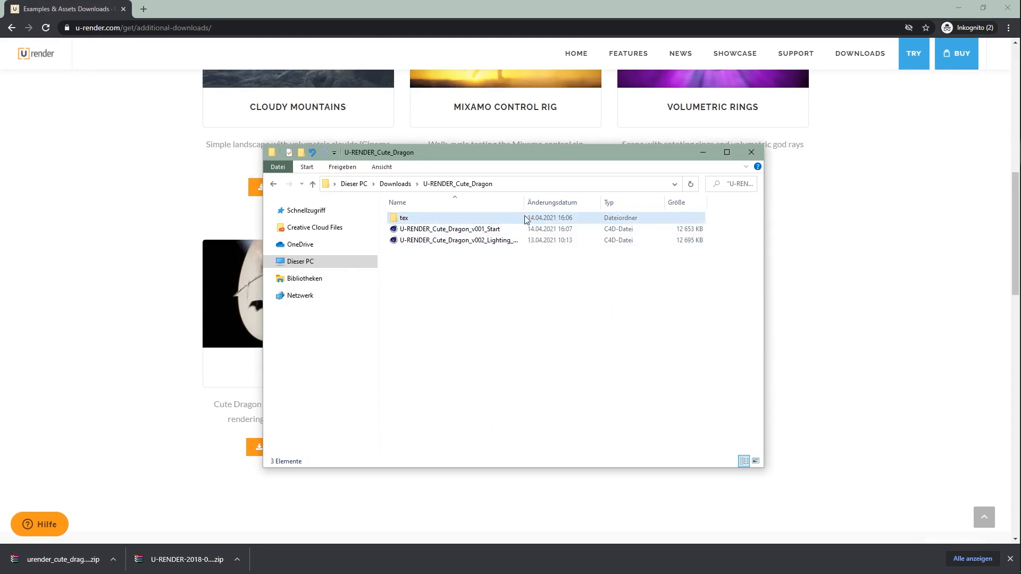
# Widen the file name column in the U-RENDER_Cute_Dragon folder and open U-RENDER_Cute_Dragon_v002_Lighting_completed.
pyautogui.moveTo(524, 202); pyautogui.dragTo(554, 203)
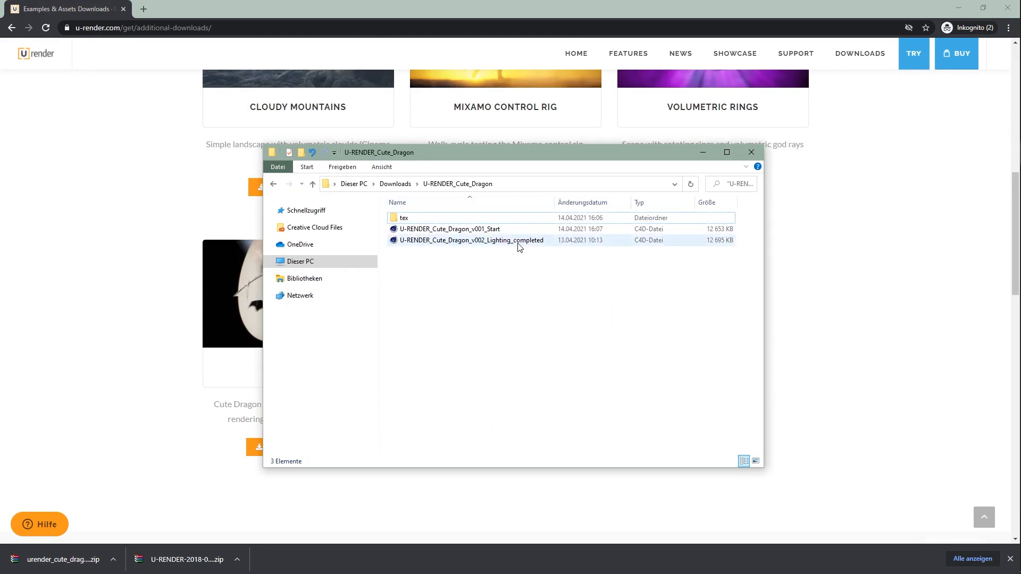
pyautogui.click(495, 241)
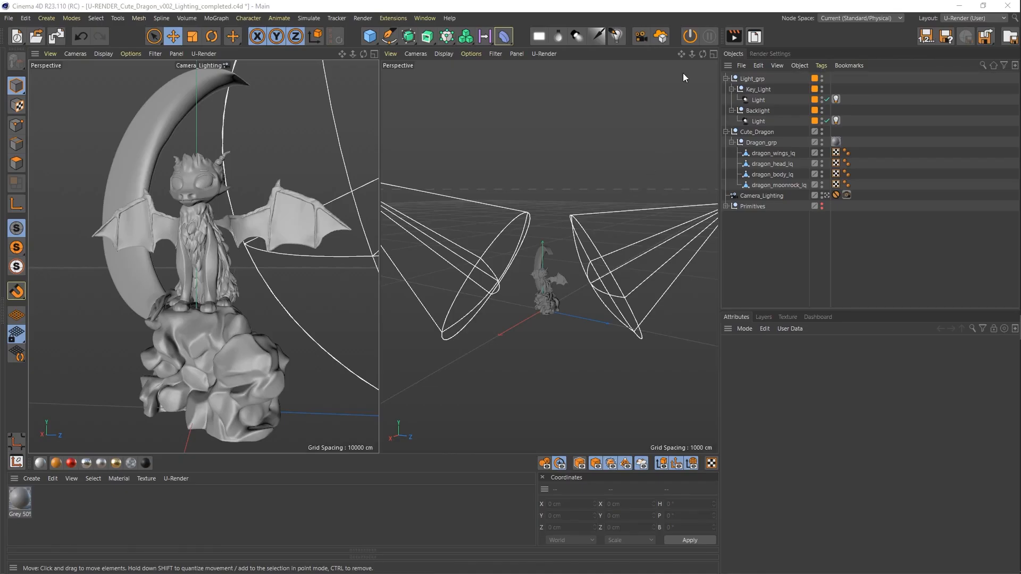
# Start U-Render in the camera viewport and choose the U-Render (User) layout.
pyautogui.click(690, 37)
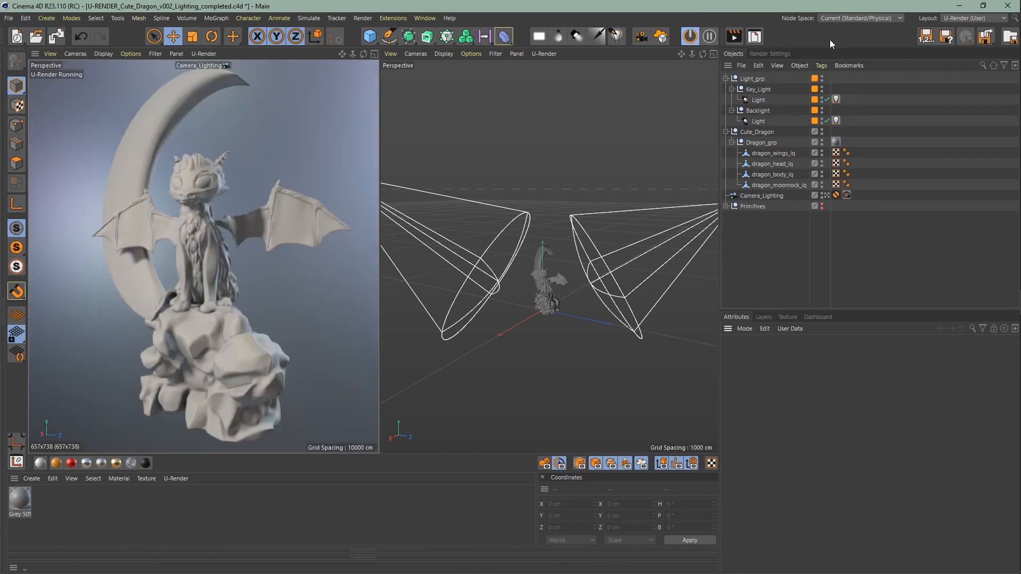
pyautogui.click(985, 19)
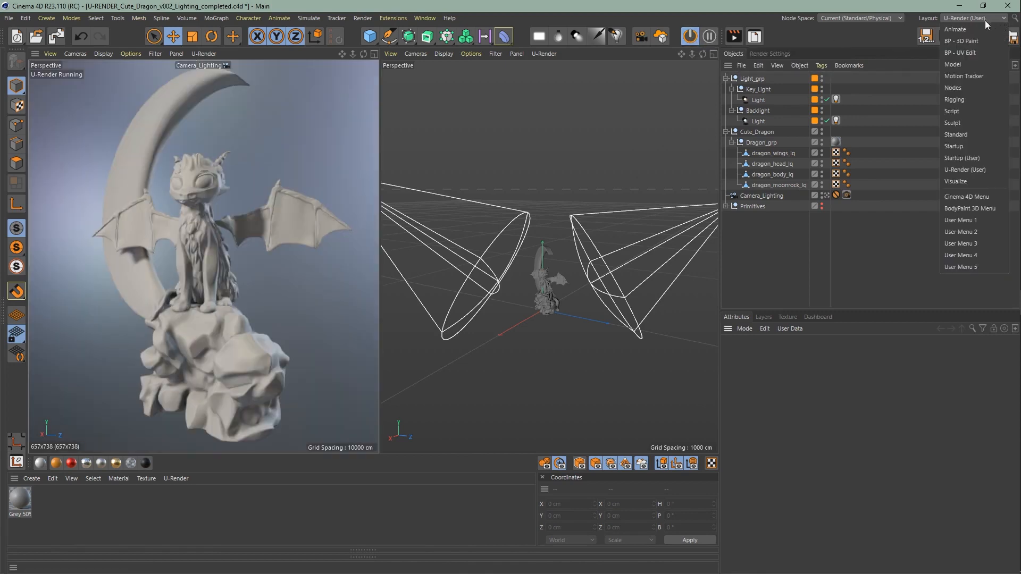
pyautogui.click(985, 174)
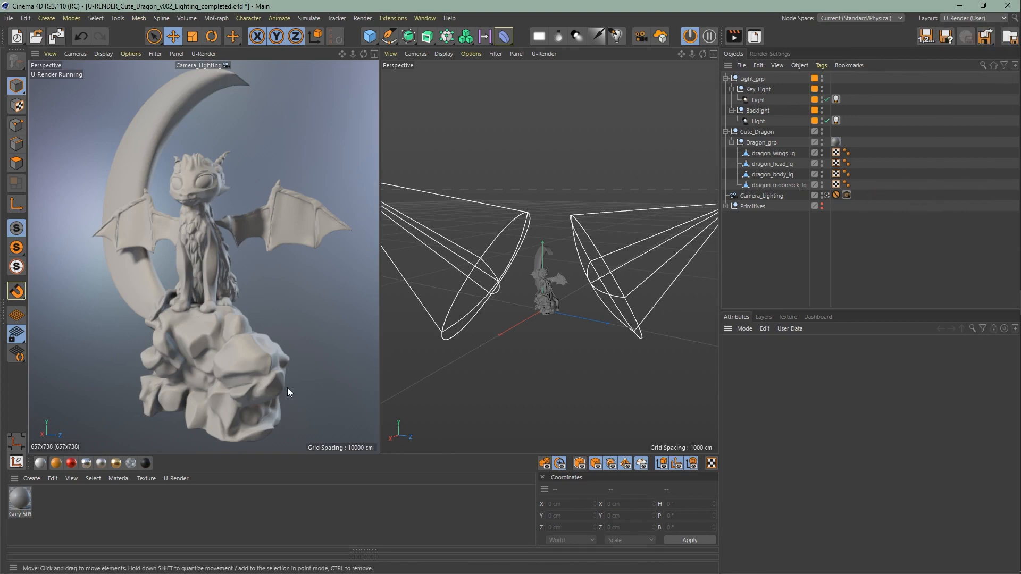
# Create a new material and set U-Render Material as the default material type in the Cinema 4D preferences.
pyautogui.doubleClick(59, 506)
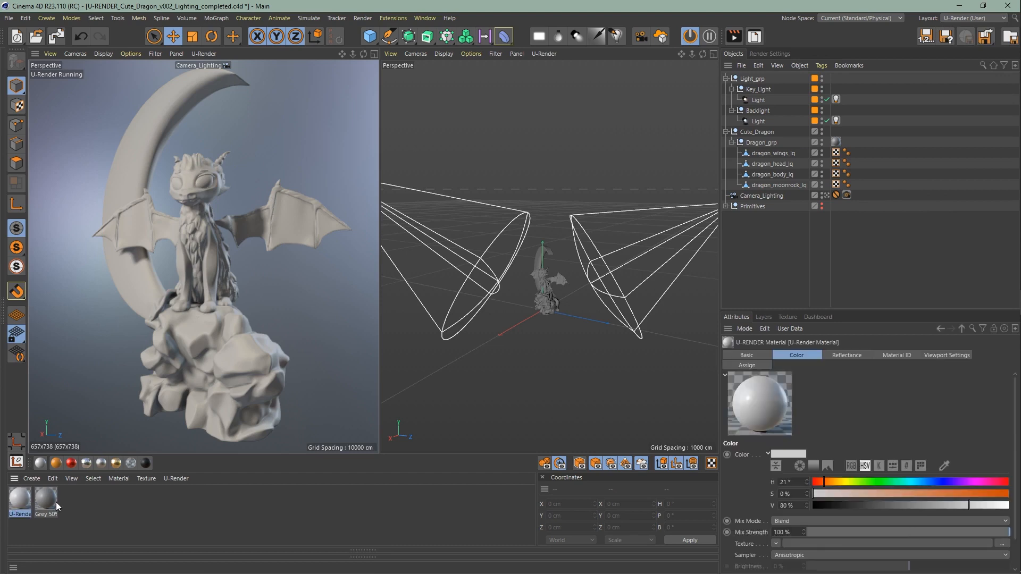
pyautogui.click(28, 20)
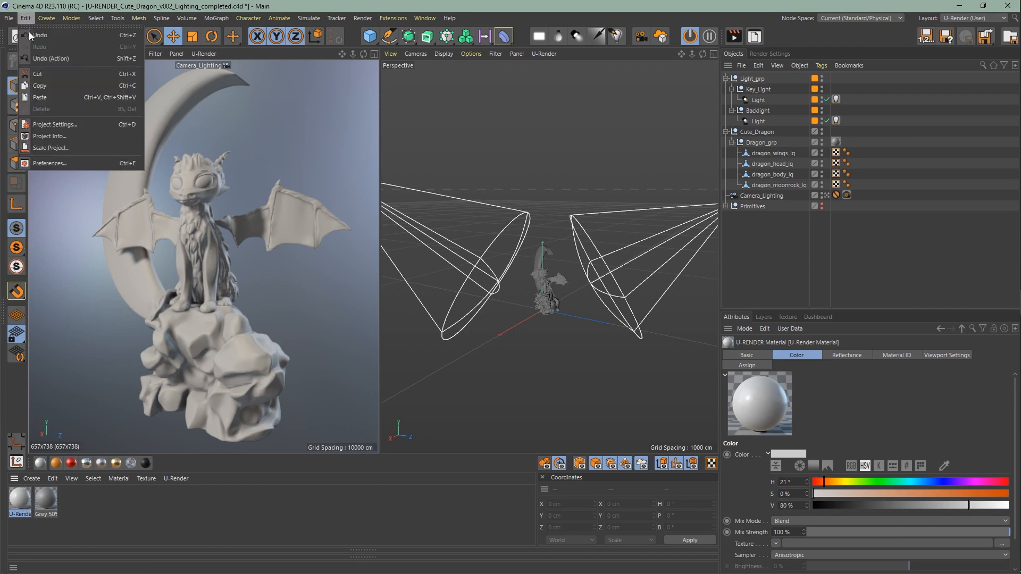
pyautogui.click(90, 164)
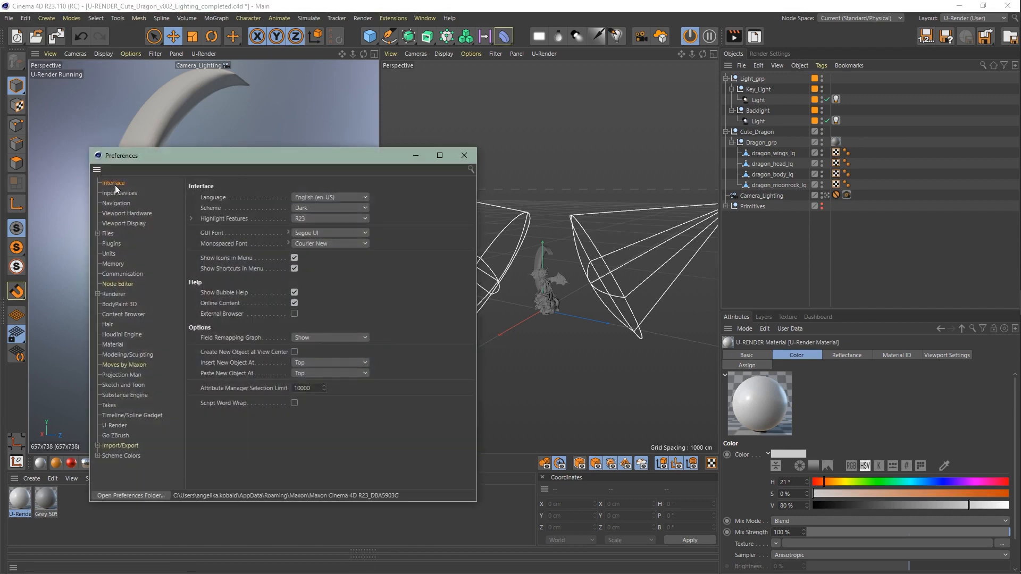
pyautogui.click(113, 344)
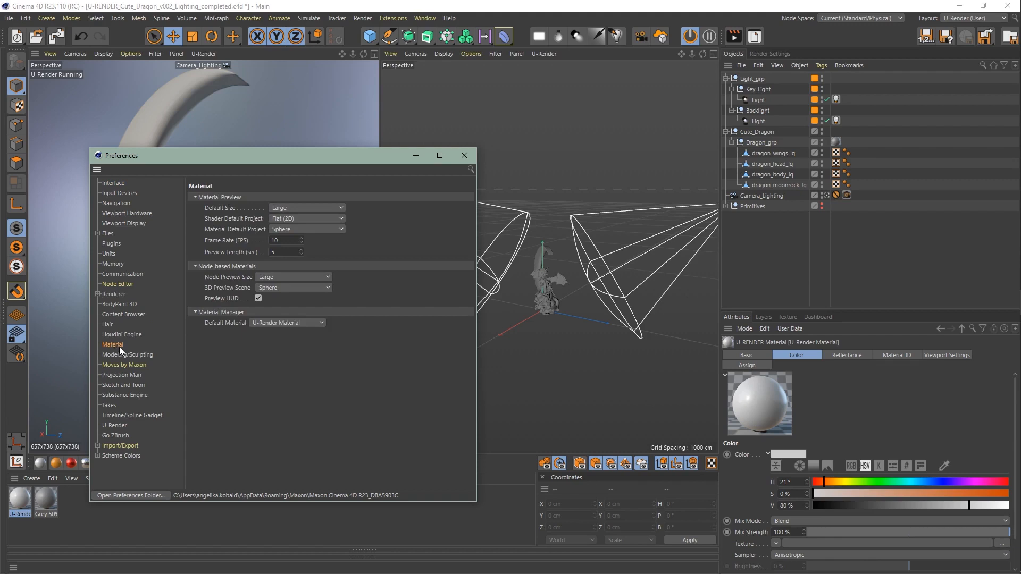
pyautogui.click(293, 324)
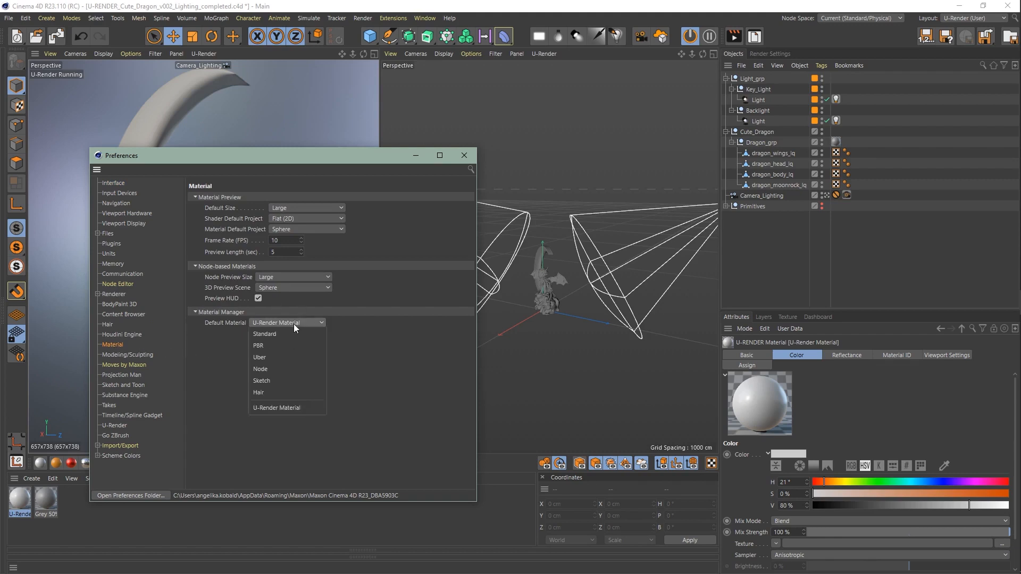
pyautogui.click(320, 413)
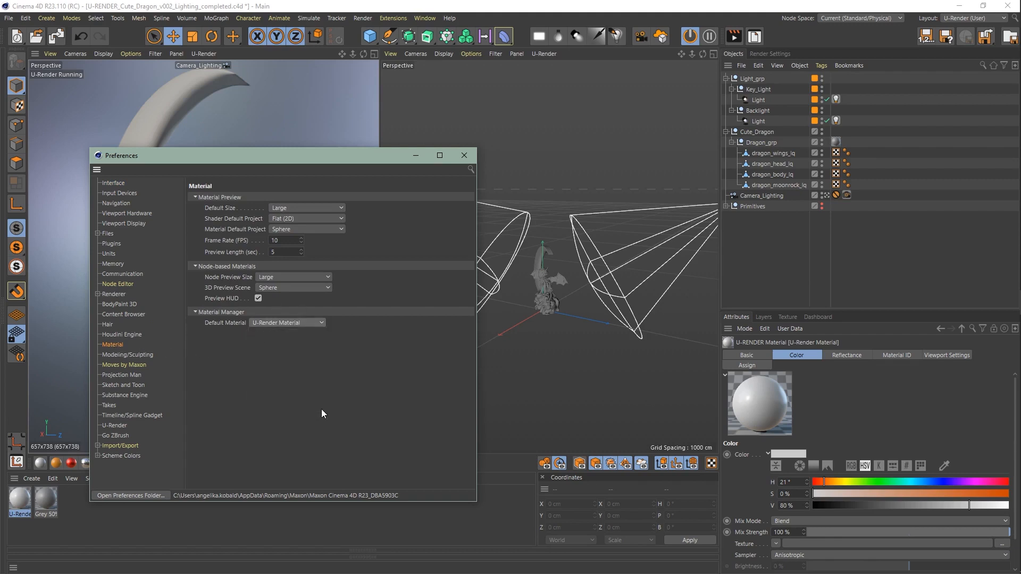
pyautogui.click(474, 161)
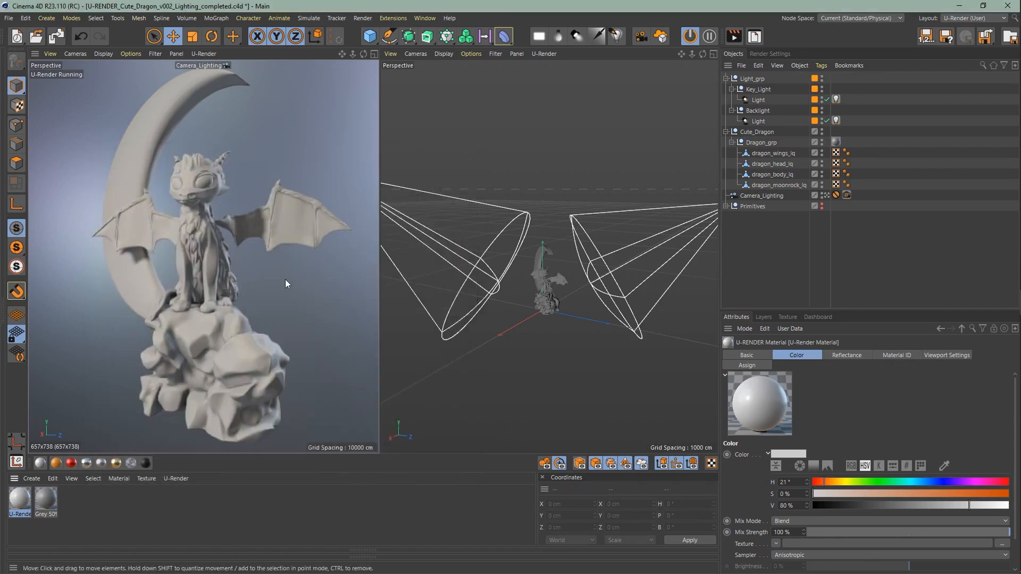
# Create another default material, one more U-Render material and an Advanced preset material.
pyautogui.doubleClick(81, 503)
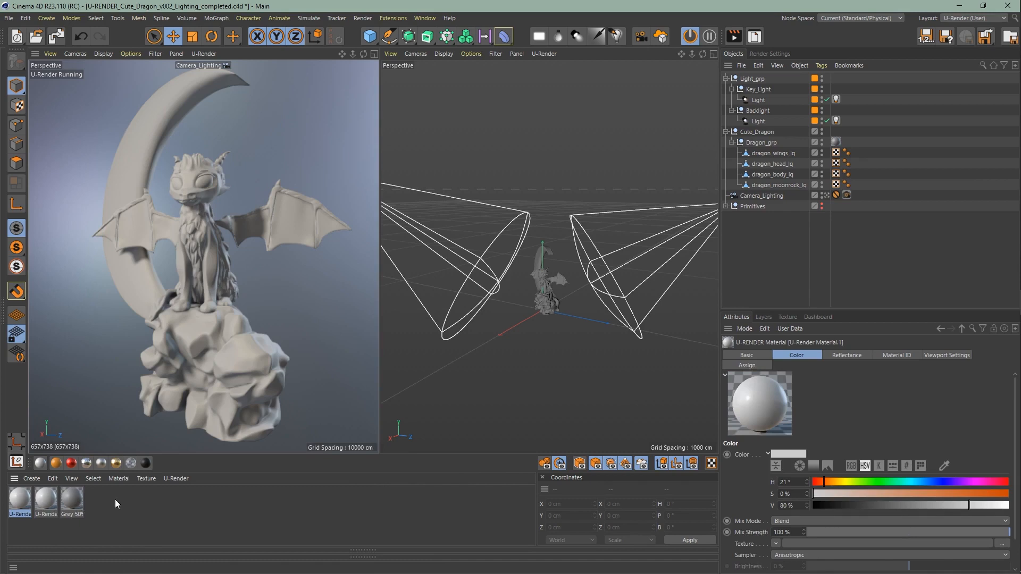
pyautogui.click(175, 479)
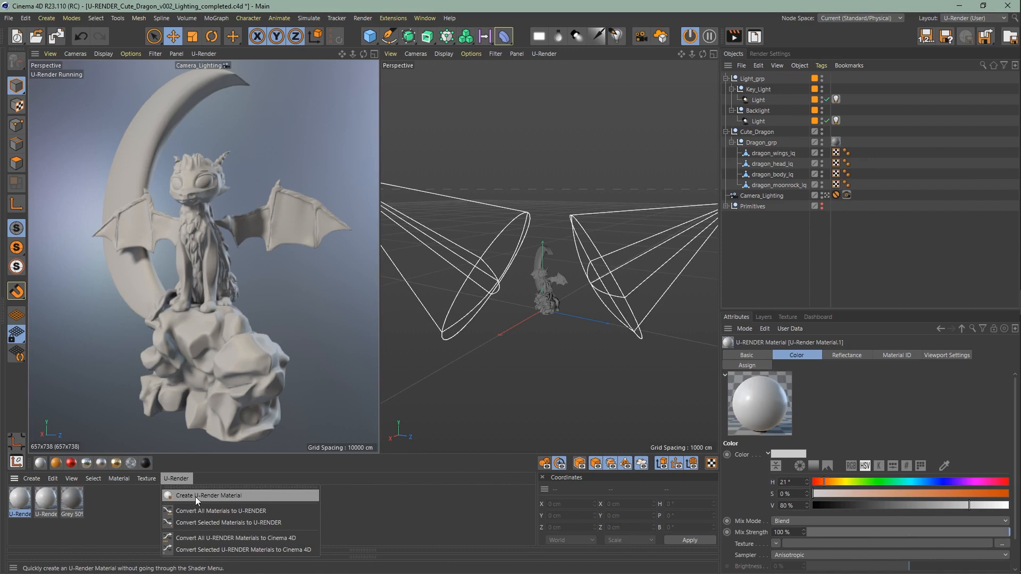
pyautogui.click(263, 498)
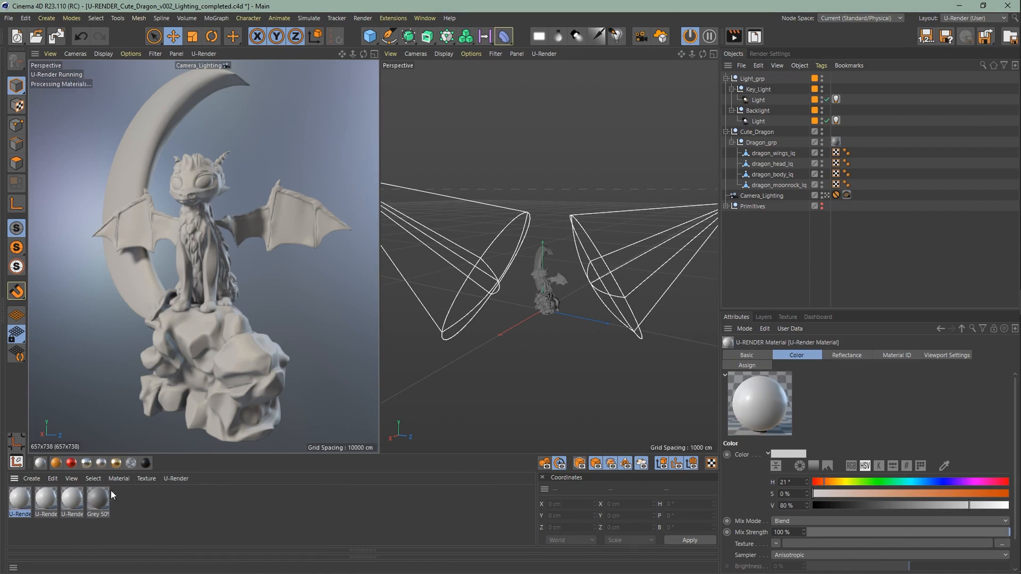
pyautogui.click(44, 463)
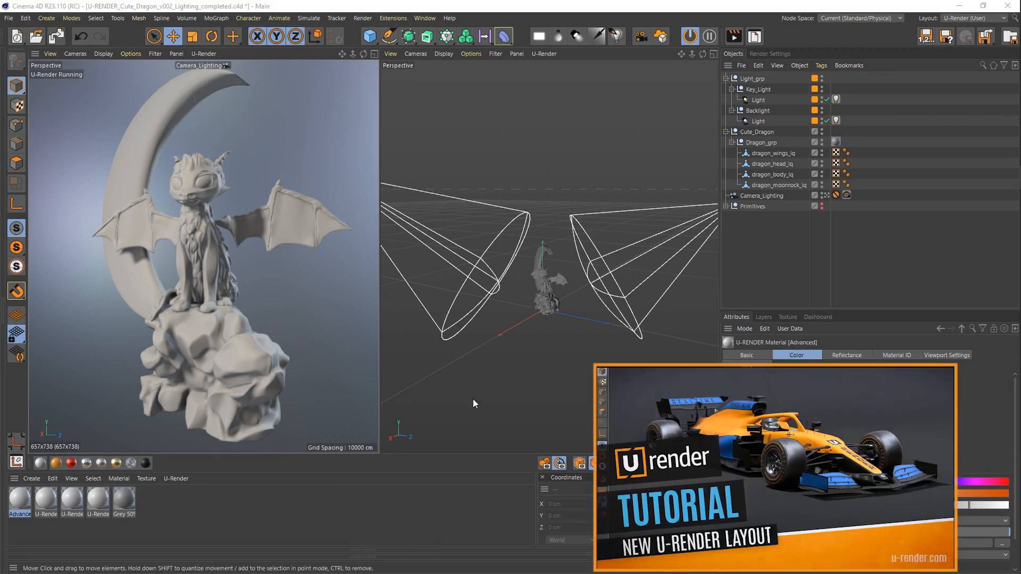
# Expand the Primitives group, make it visible and enlarge the camera view to a single viewport.
pyautogui.click(727, 207)
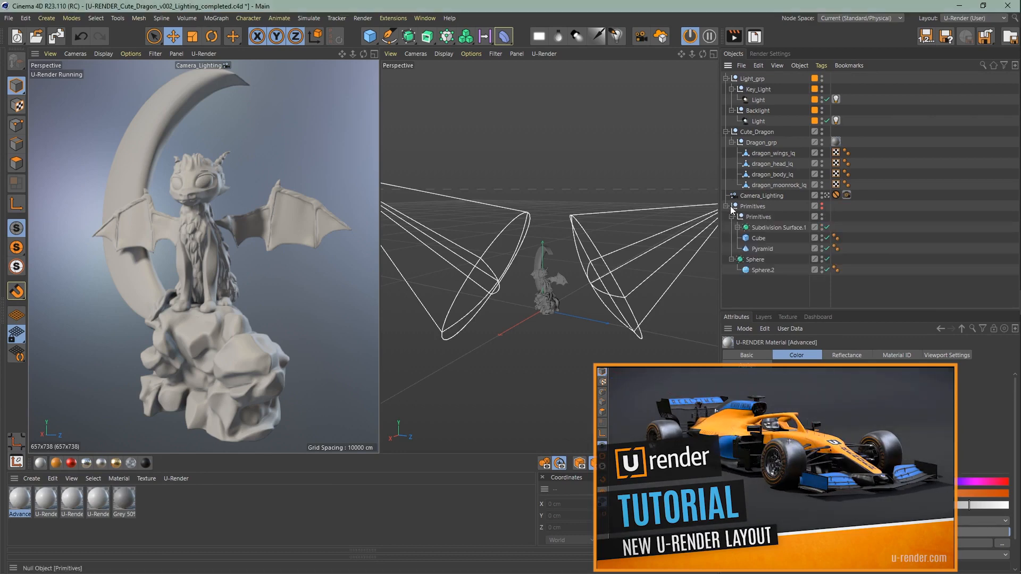
pyautogui.click(821, 206)
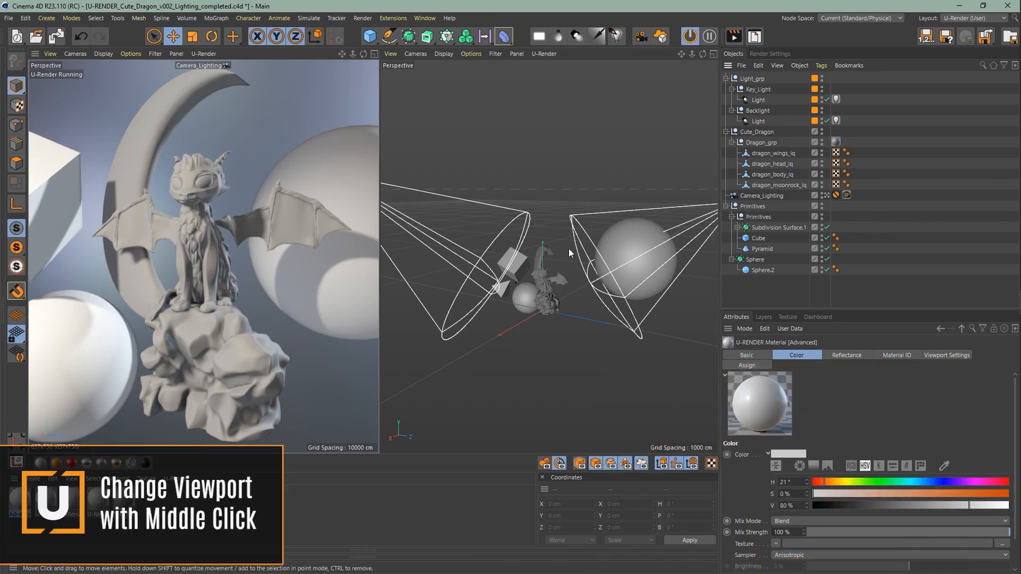
pyautogui.middleClick(343, 265)
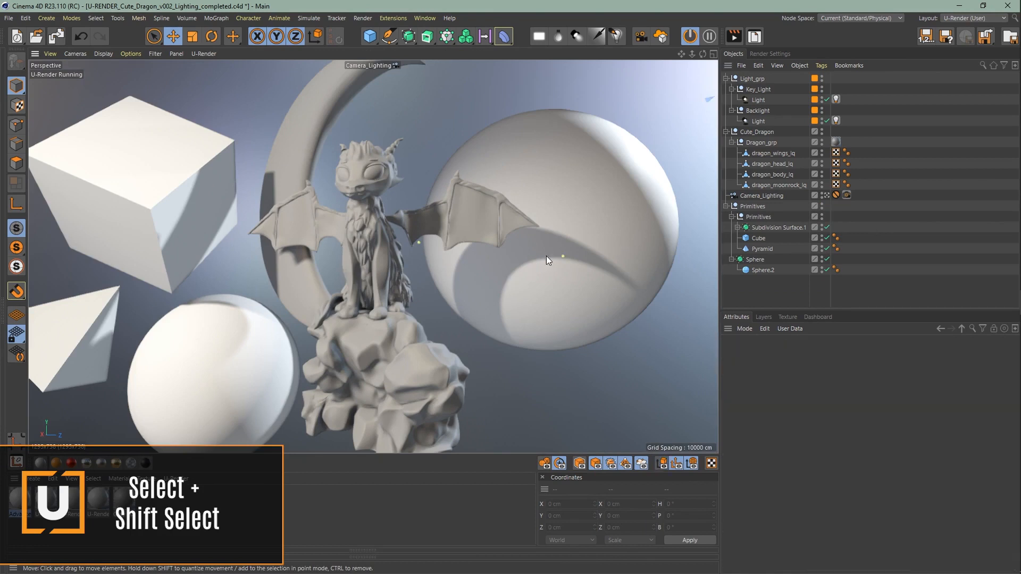
# Apply the Glossy Plastic, Metallic Paint, Chrome, Rough Metal, Gold, Glass and Dark Rubber presets one after another to the large sphere.
pyautogui.click(546, 257)
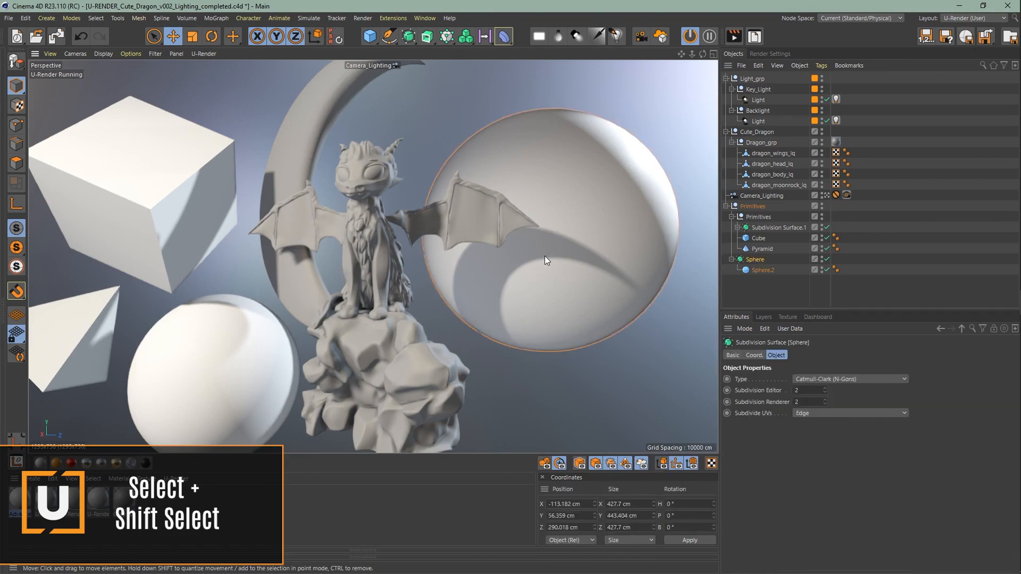
pyautogui.click(56, 463)
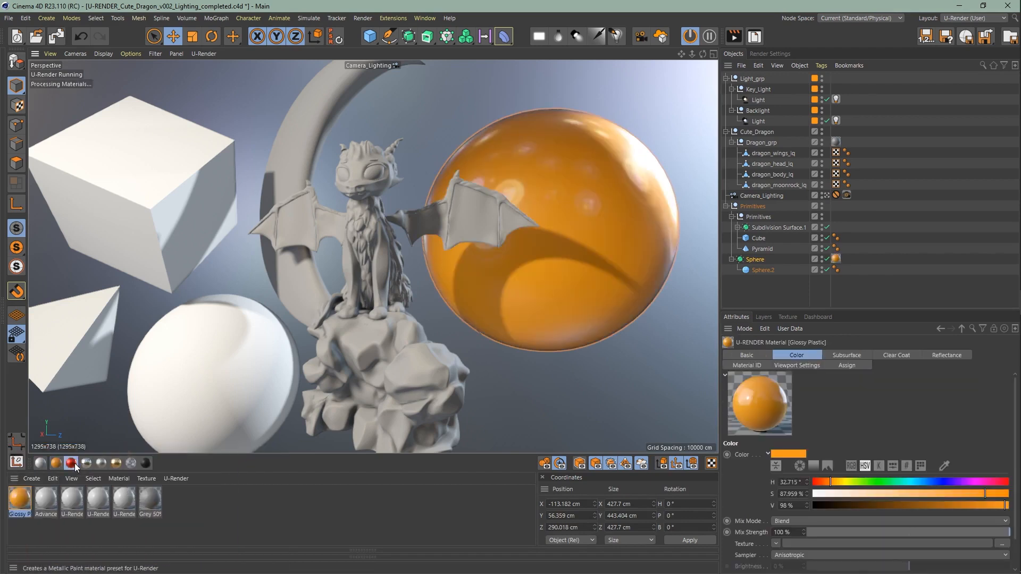
pyautogui.click(75, 464)
pyautogui.click(85, 463)
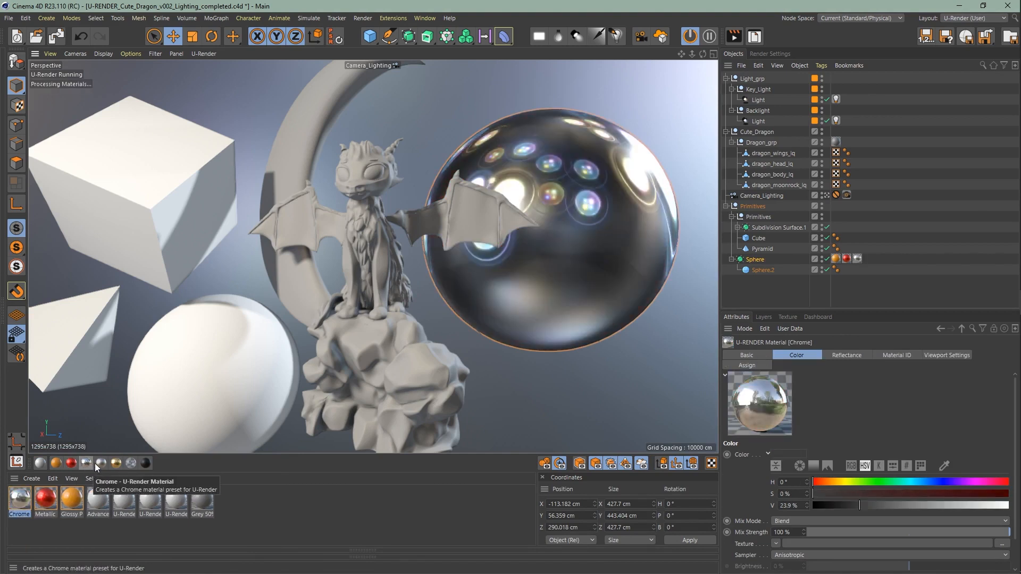
pyautogui.click(101, 464)
pyautogui.click(116, 465)
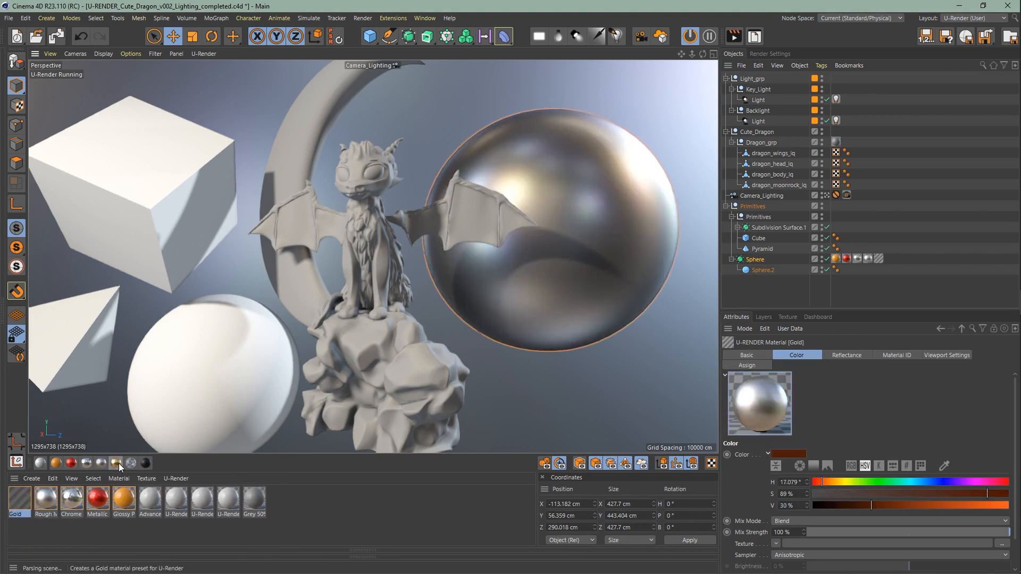
pyautogui.click(127, 465)
pyautogui.click(150, 463)
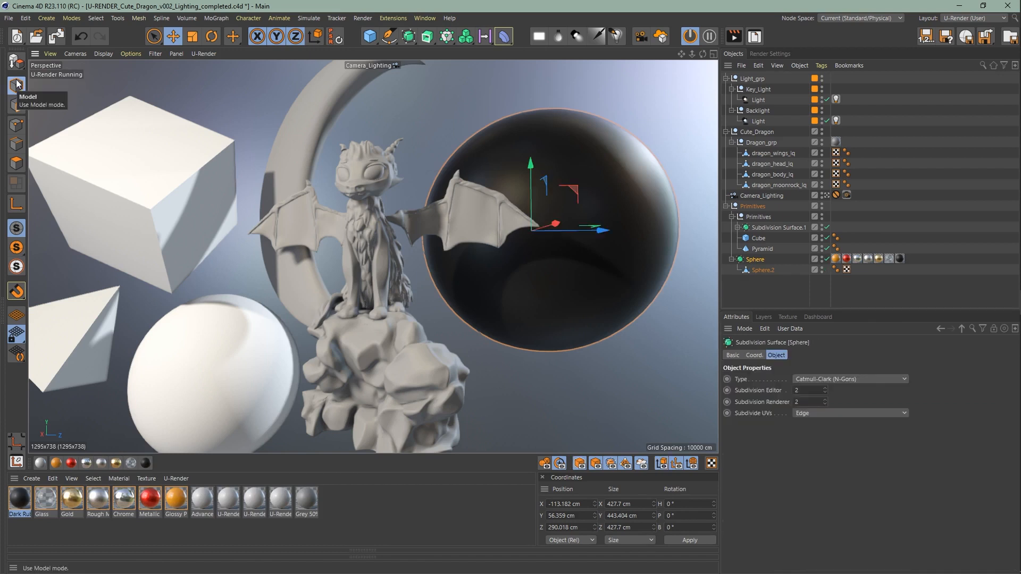
# Apply the Chrome preset to four lower-front polygons of the large sphere mesh, and the Gold preset to an adjacent block of polygons.
pyautogui.click(16, 163)
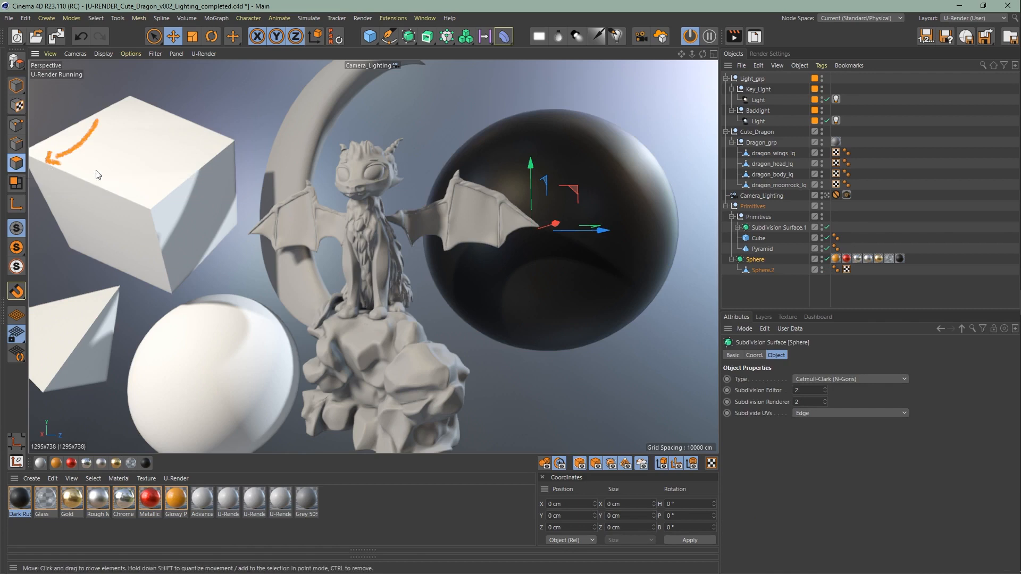
pyautogui.click(761, 270)
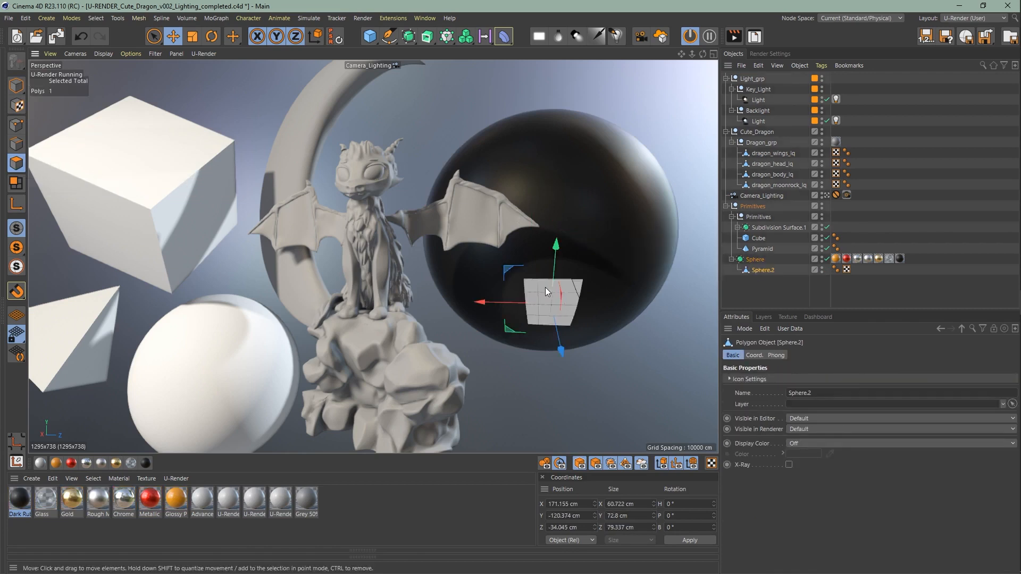
pyautogui.keyDown('shift'); pyautogui.click(543, 258); pyautogui.keyUp('shift')
pyautogui.keyDown('shift'); pyautogui.click(509, 265); pyautogui.keyUp('shift')
pyautogui.keyDown('shift'); pyautogui.click(502, 303); pyautogui.keyUp('shift')
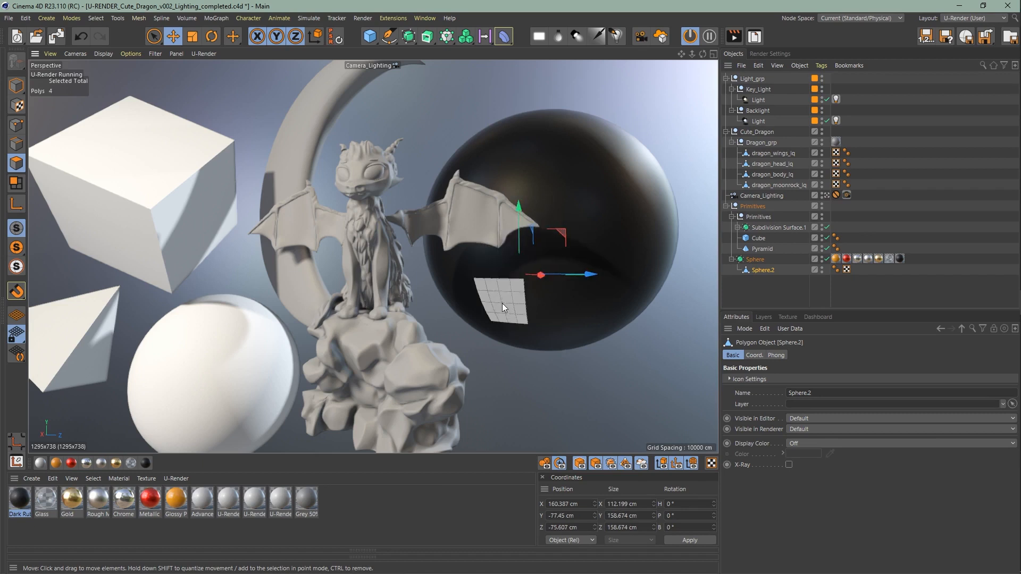
pyautogui.click(85, 466)
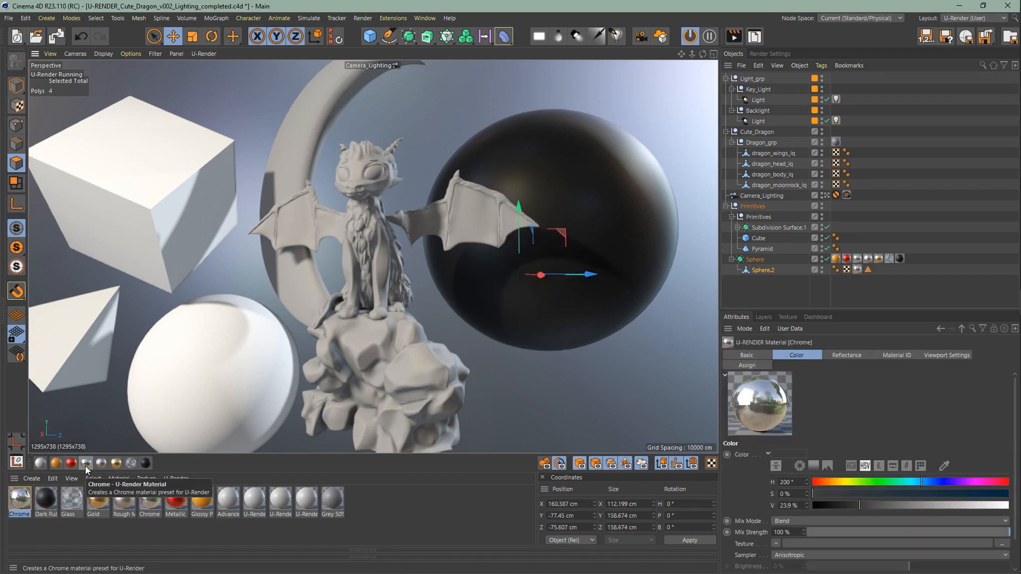
pyautogui.click(121, 466)
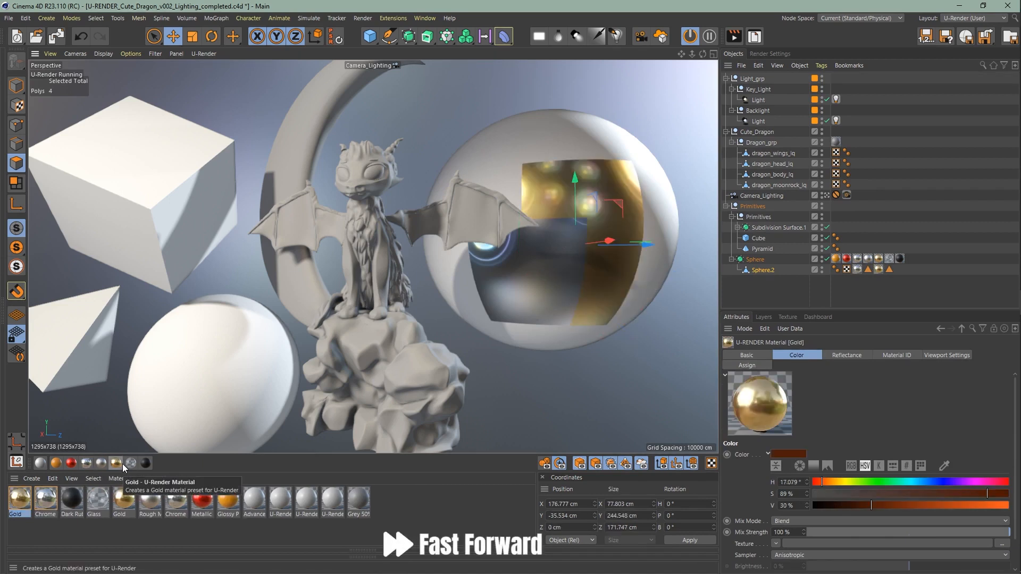
# Apply the Metallic Paint preset to the polygons across the large sphere's upper part and inspect the polygon selection tag it uses.
pyautogui.keyDown('shift'); pyautogui.click(500, 184); pyautogui.keyUp('shift')
pyautogui.keyDown('shift'); pyautogui.click(507, 150); pyautogui.keyUp('shift')
pyautogui.keyDown('shift'); pyautogui.click(547, 143); pyautogui.keyUp('shift')
pyautogui.keyDown('shift'); pyautogui.click(594, 142); pyautogui.keyUp('shift')
pyautogui.click(74, 465)
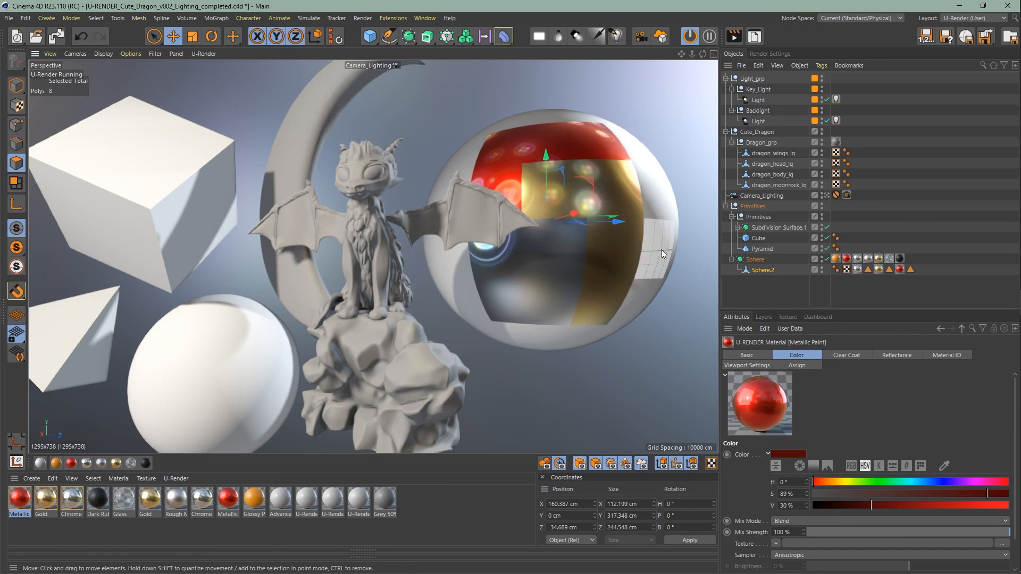
pyautogui.click(910, 270)
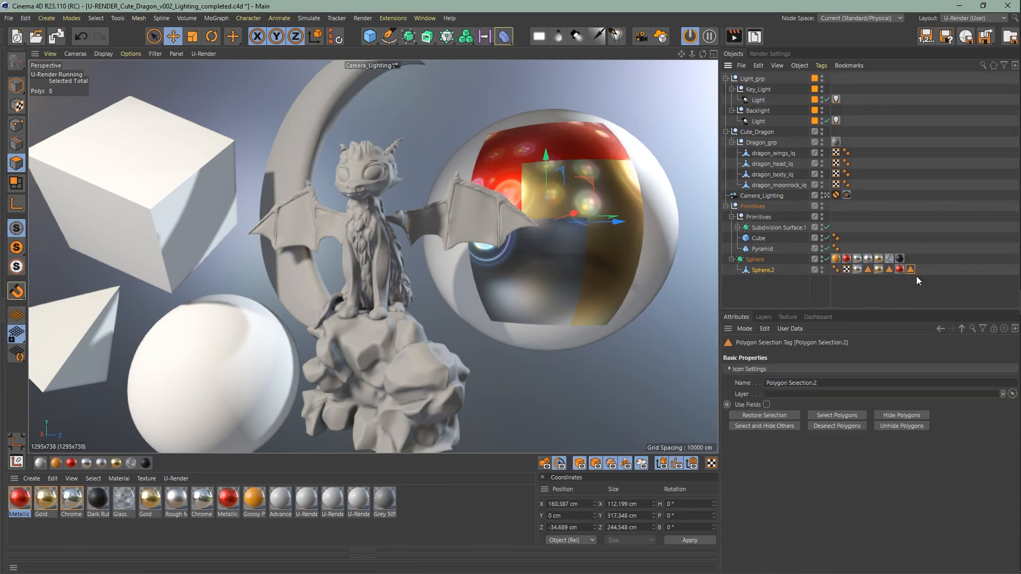
pyautogui.click(917, 281)
# Convert the Dark Rubber material to Advanced in the Material Editor and delete the polygon material and selection tags from Sphere.2.
pyautogui.click(93, 508)
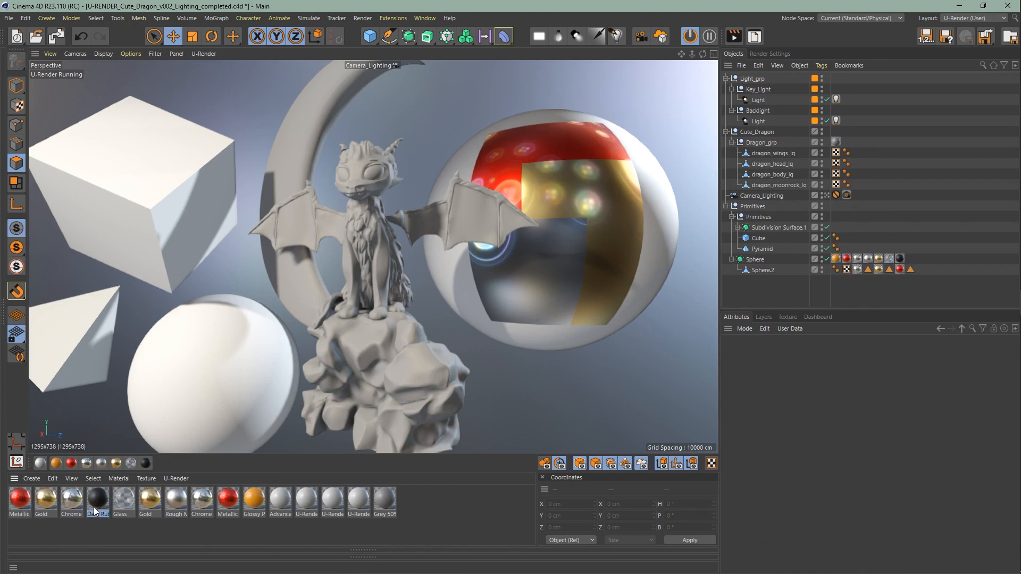
pyautogui.doubleClick(94, 507)
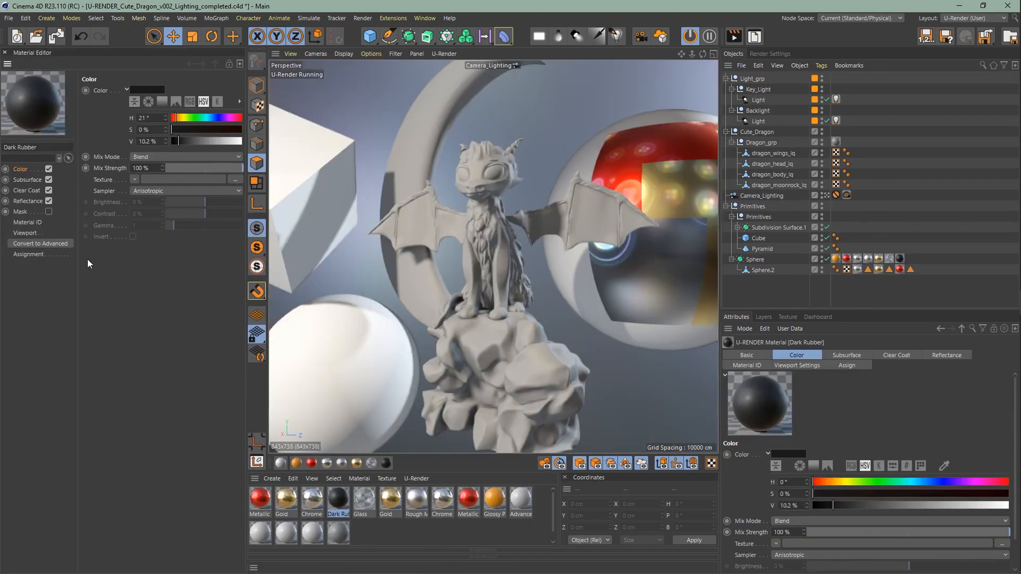
pyautogui.click(58, 243)
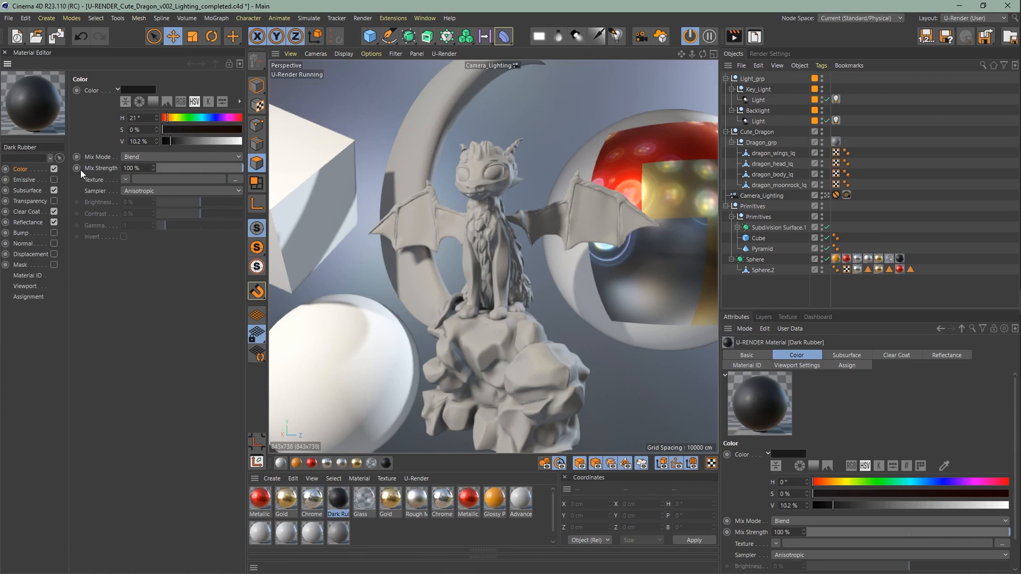
pyautogui.moveTo(937, 282); pyautogui.dragTo(853, 268)
pyautogui.press('Delete')
# Recolour the Dark Rubber material to orange with H 34°, S 79 % and V 84 %, and adjust its Clear Coat glossiness.
pyautogui.moveTo(171, 142); pyautogui.dragTo(193, 130)
pyautogui.moveTo(172, 118); pyautogui.dragTo(168, 117)
pyautogui.click(26, 211)
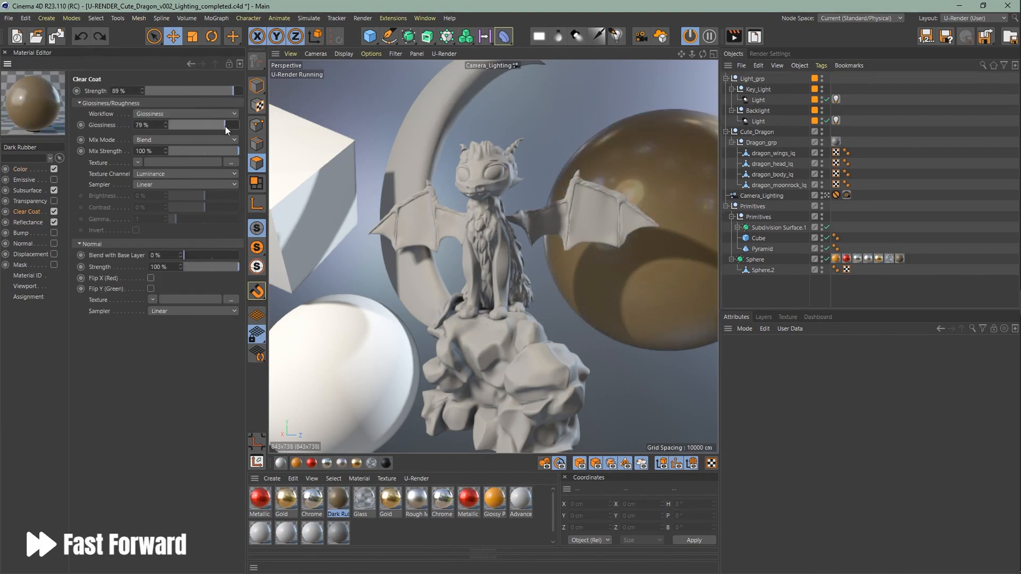
pyautogui.hotkey('ctrl', 'z')
pyautogui.hotkey('ctrl', 'z')
pyautogui.hotkey('ctrl', 'z')
pyautogui.moveTo(171, 141); pyautogui.dragTo(226, 130)
pyautogui.moveTo(166, 118); pyautogui.dragTo(229, 127)
pyautogui.click(27, 211)
# Change the Dark Rubber material's preview shape to Rounded Cube, Knot and Candle in turn.
pyautogui.rightClick(40, 106)
pyautogui.click(75, 189)
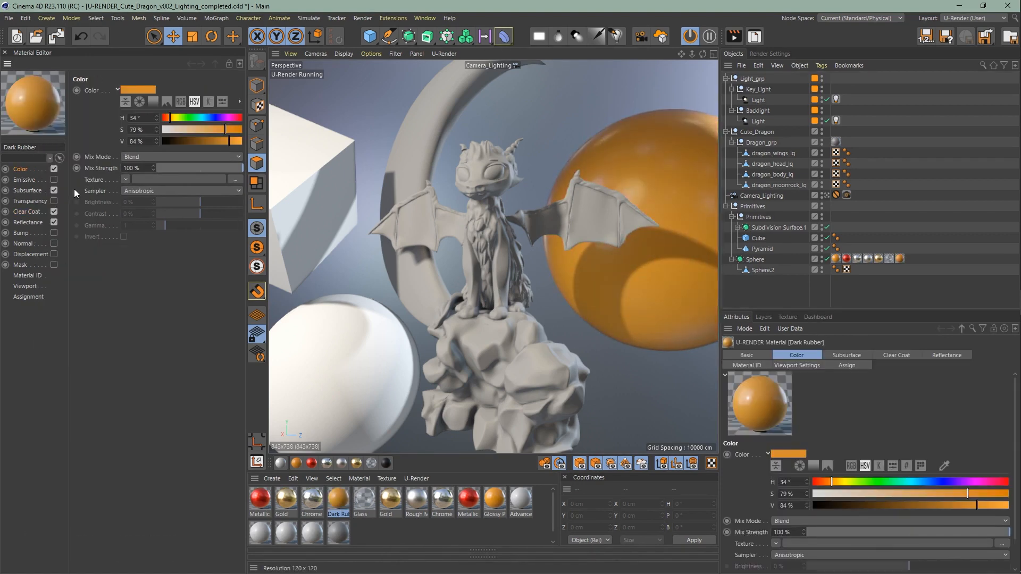
pyautogui.rightClick(44, 115)
pyautogui.click(75, 261)
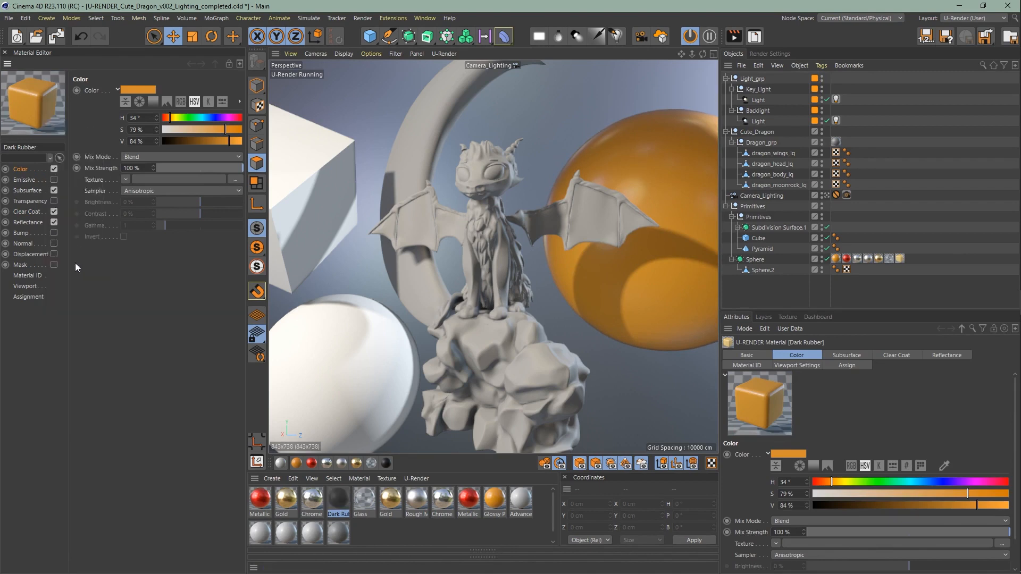
pyautogui.rightClick(37, 111)
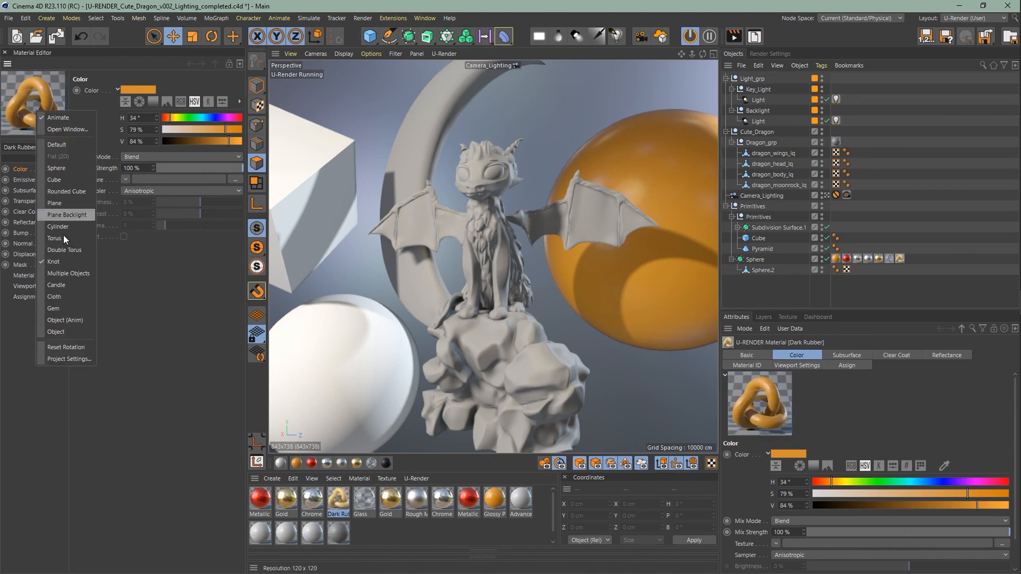
pyautogui.click(82, 281)
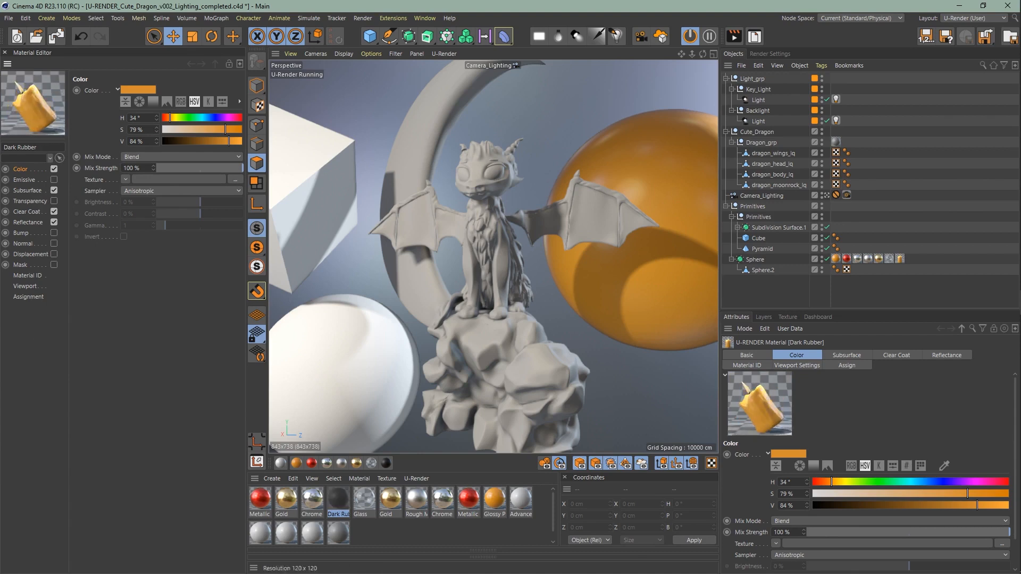
# Open the material preview in its own window, try the Knot shape, reset it to Default, toggle automatic updating and close the window.
pyautogui.doubleClick(45, 107)
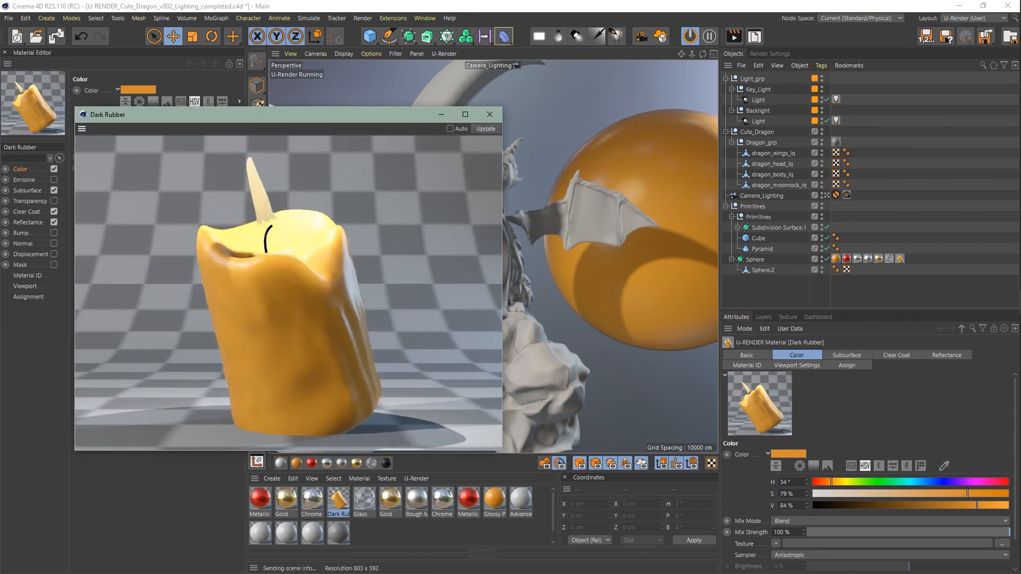
pyautogui.rightClick(291, 282)
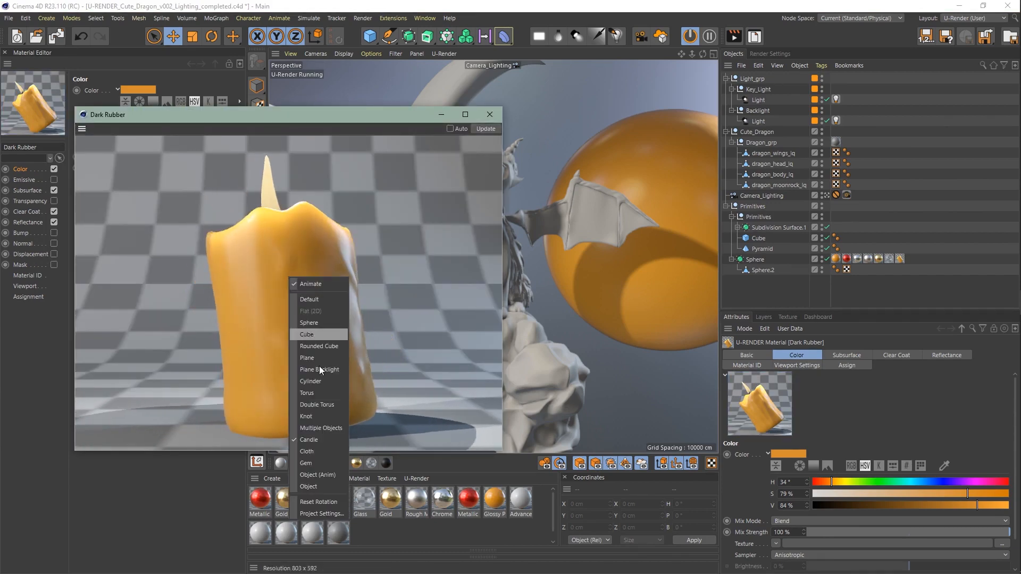
pyautogui.click(327, 417)
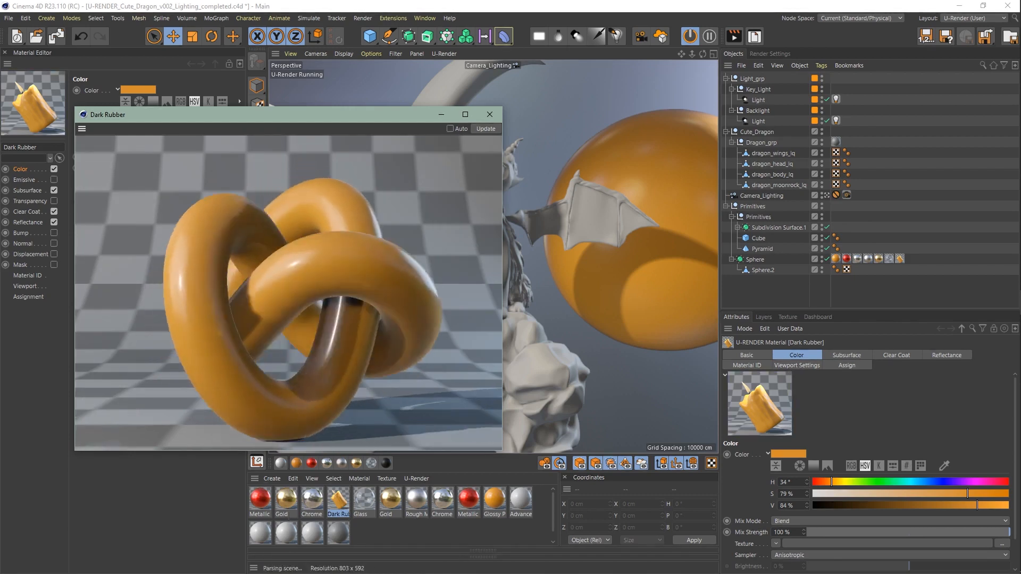
pyautogui.rightClick(322, 360)
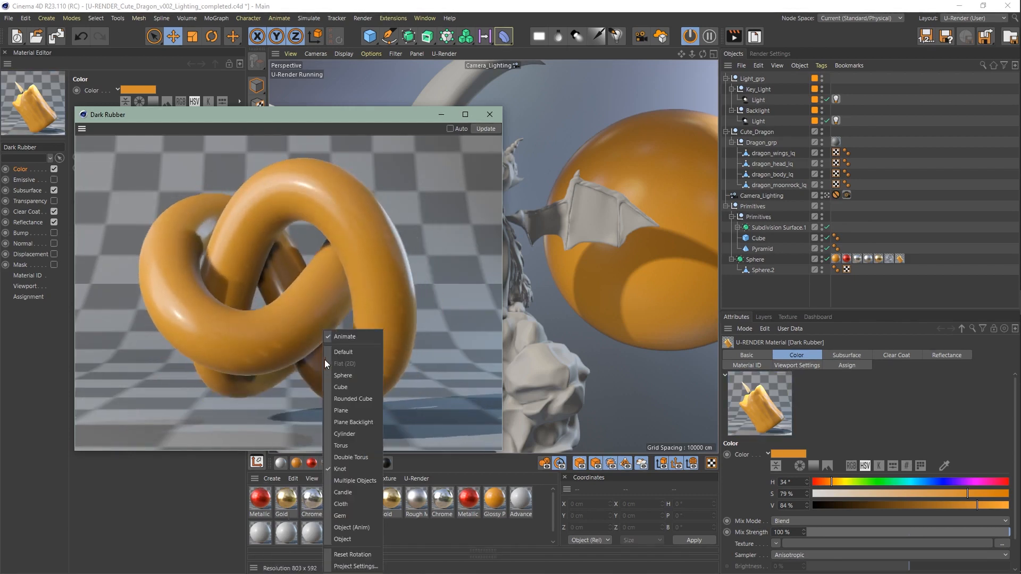
pyautogui.click(336, 352)
pyautogui.click(450, 128)
pyautogui.click(487, 115)
# Examine the Material Preview and Live-Mode resolution options in the basic U-Render render settings.
pyautogui.click(769, 54)
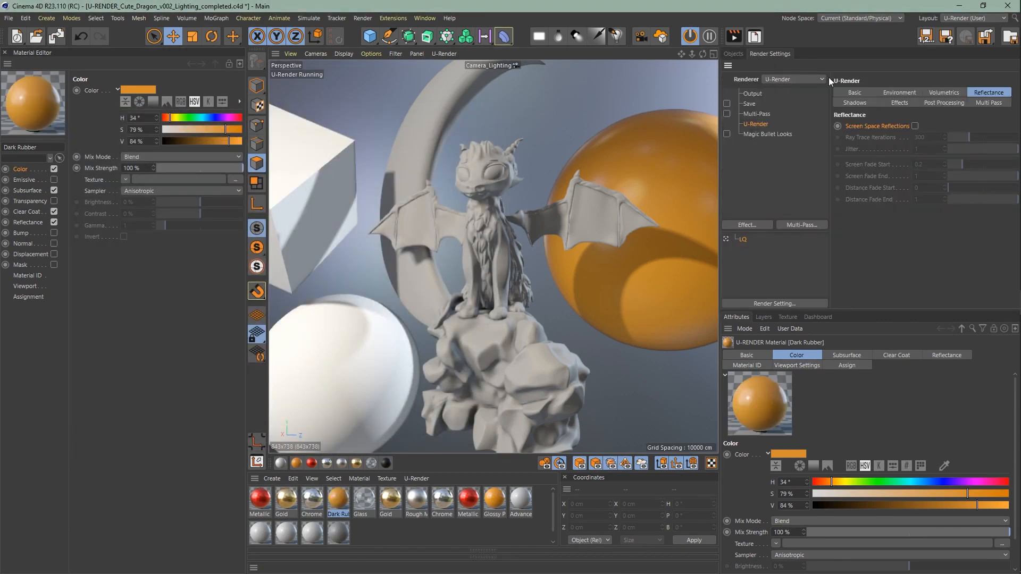
pyautogui.click(853, 92)
pyautogui.scroll(-3, 868, 237)
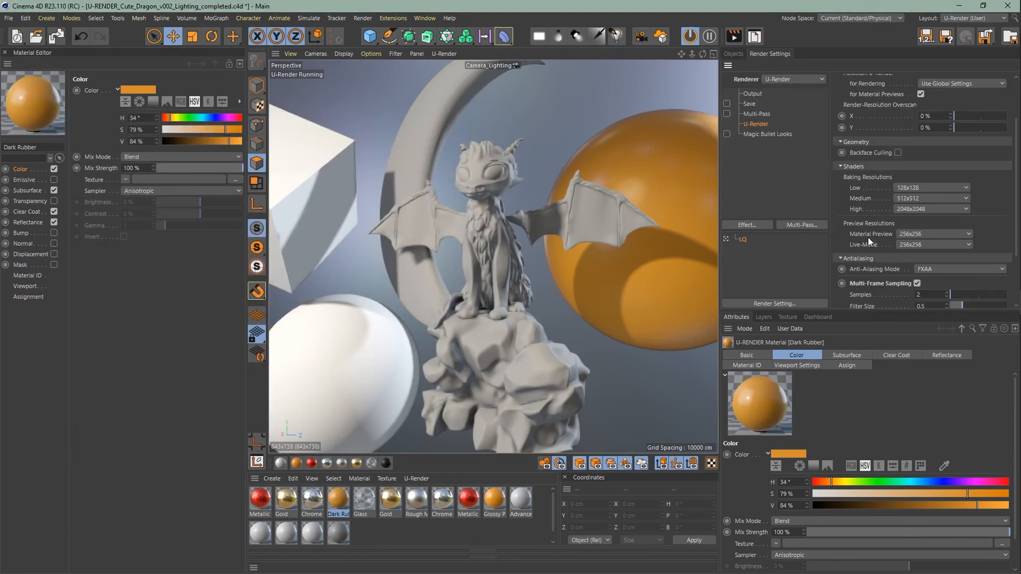
pyautogui.click(912, 234)
pyautogui.click(938, 259)
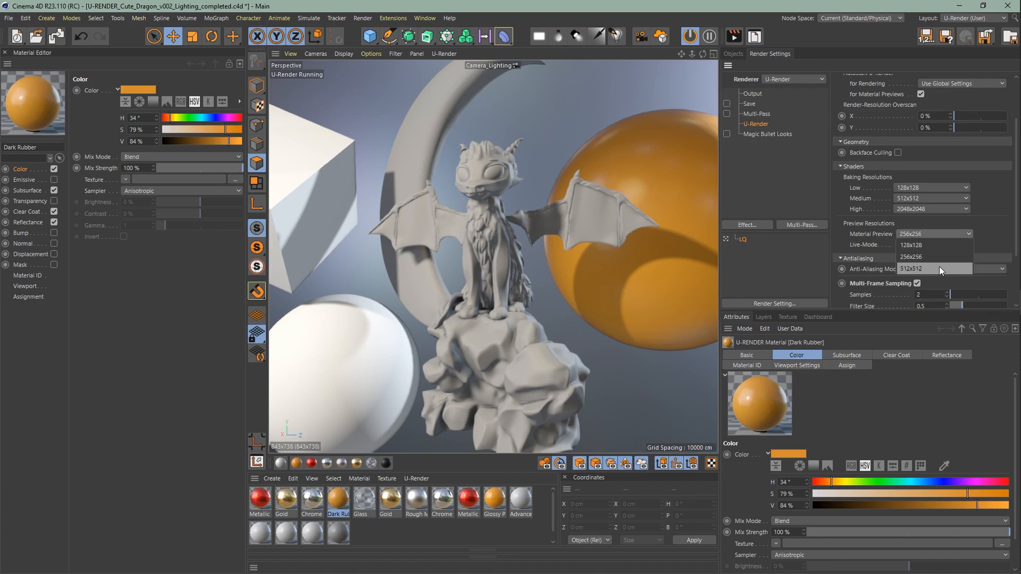
pyautogui.click(952, 244)
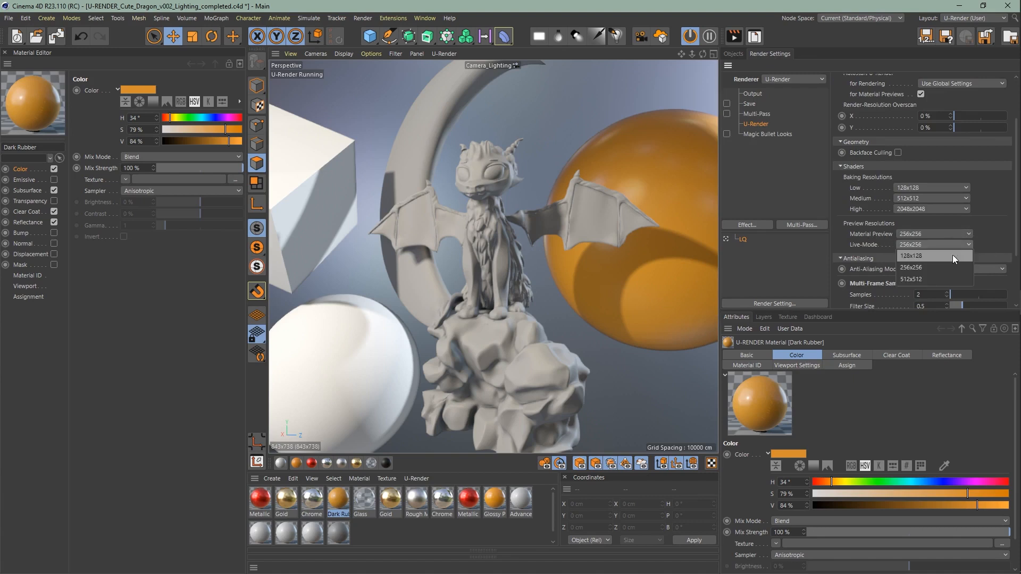
pyautogui.click(988, 239)
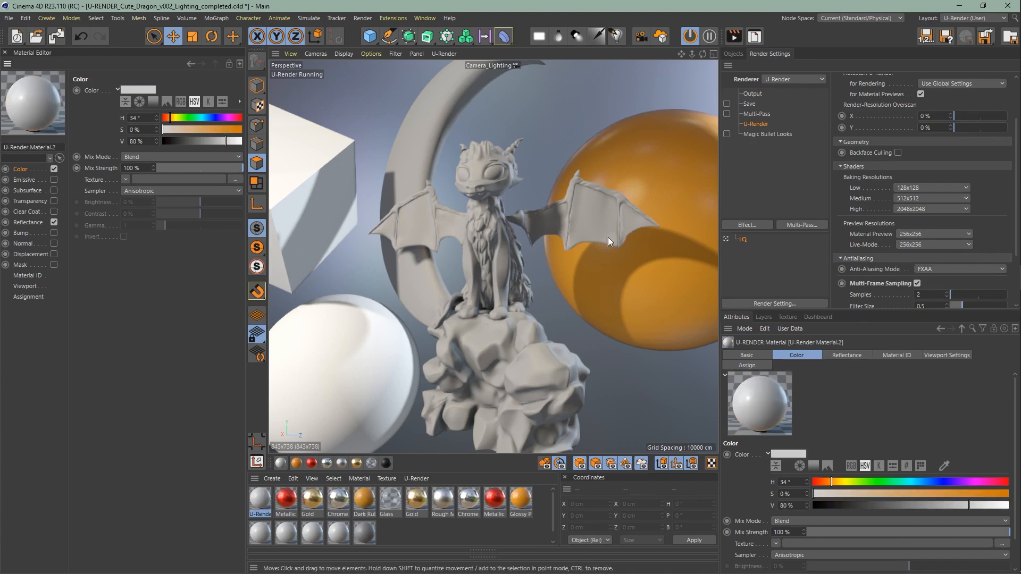
# Assign the new white U-Render material to the inner Primitives group and load a Checkerboard shader as its colour texture.
pyautogui.click(739, 50)
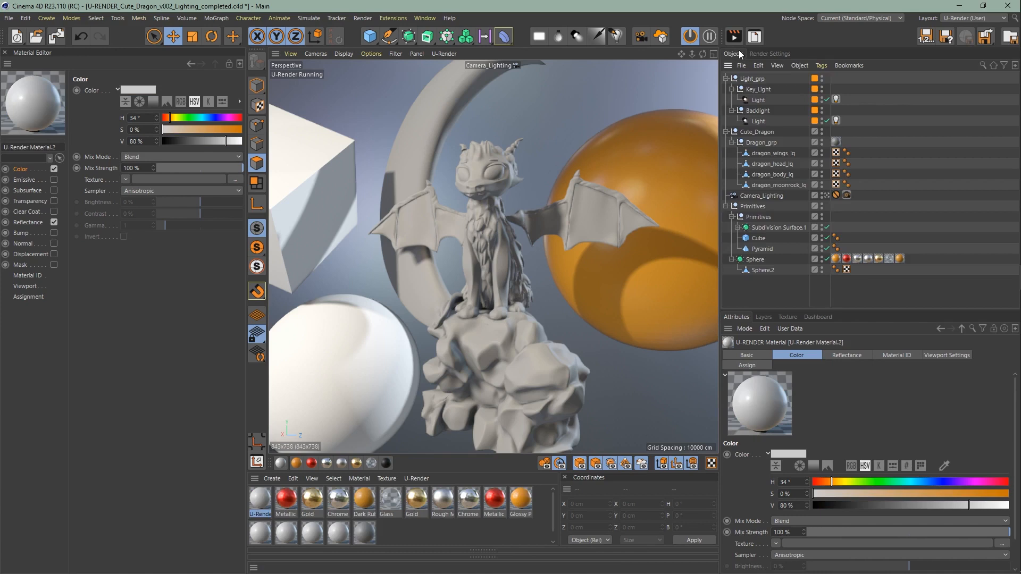
pyautogui.moveTo(261, 500); pyautogui.dragTo(771, 217)
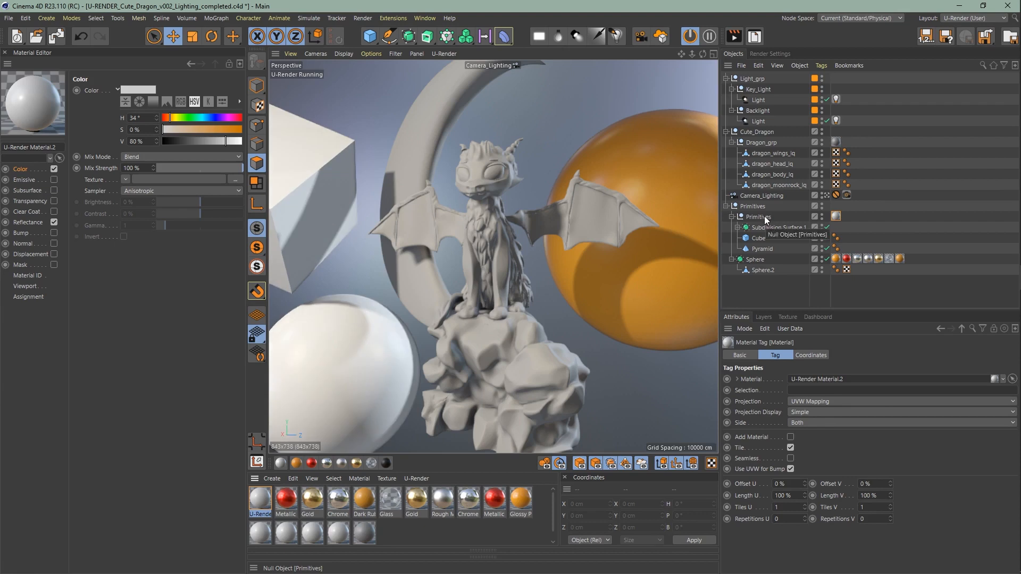
pyautogui.click(126, 179)
pyautogui.moveTo(183, 429)
pyautogui.click(228, 309)
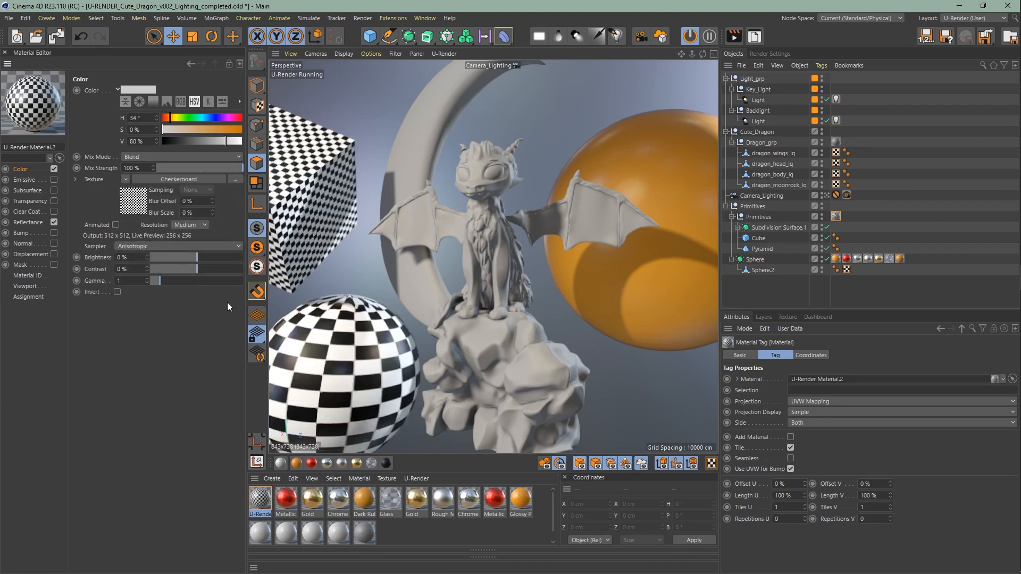
pyautogui.middleClick(9, 66)
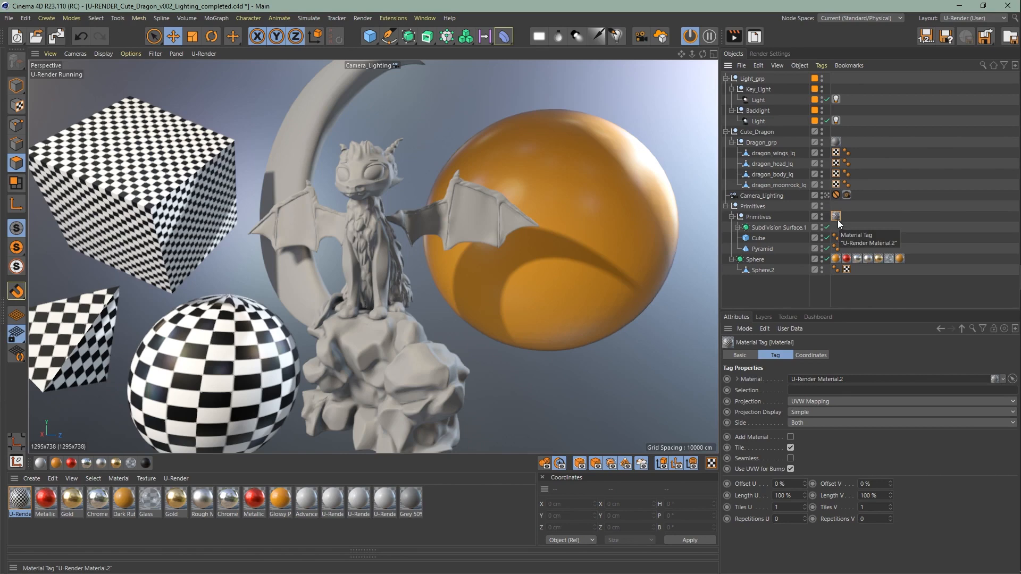
# Try the Cylindrical, Flat, Cubic, Frontal and Spatial projections on the Primitives group's material tag.
pyautogui.click(853, 402)
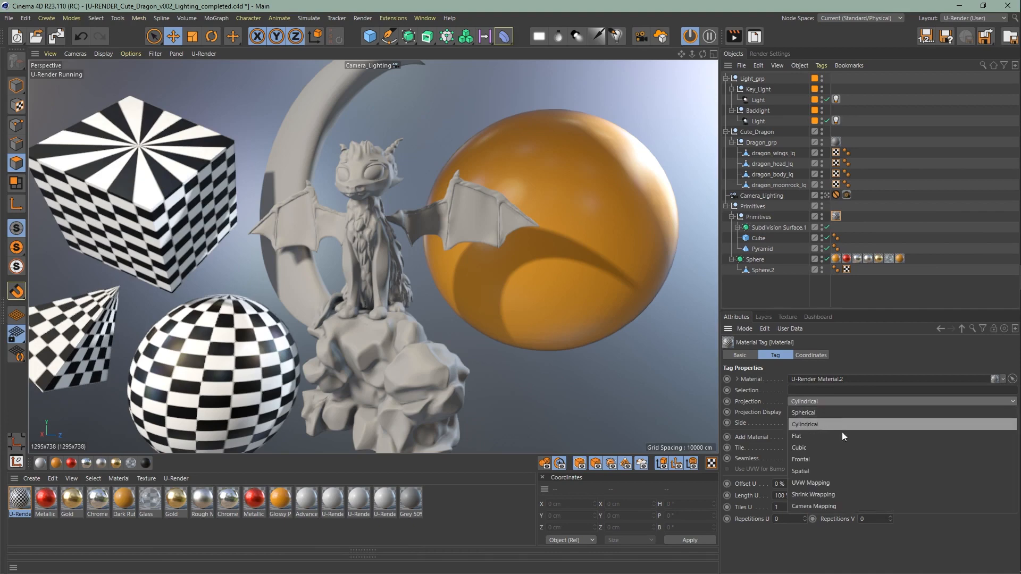
pyautogui.click(843, 436)
pyautogui.click(841, 404)
pyautogui.click(829, 445)
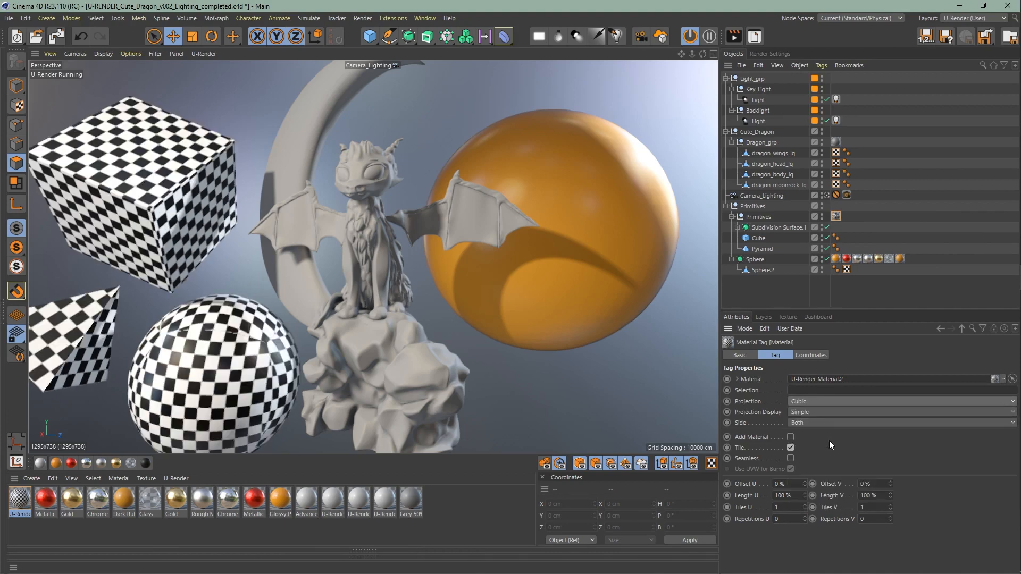
pyautogui.click(831, 402)
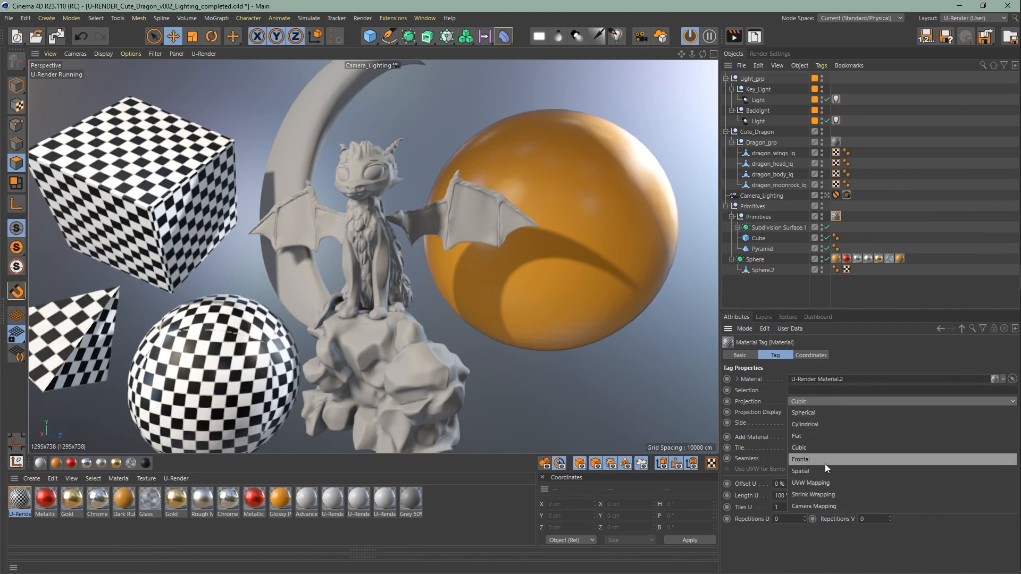
pyautogui.click(825, 462)
pyautogui.click(824, 402)
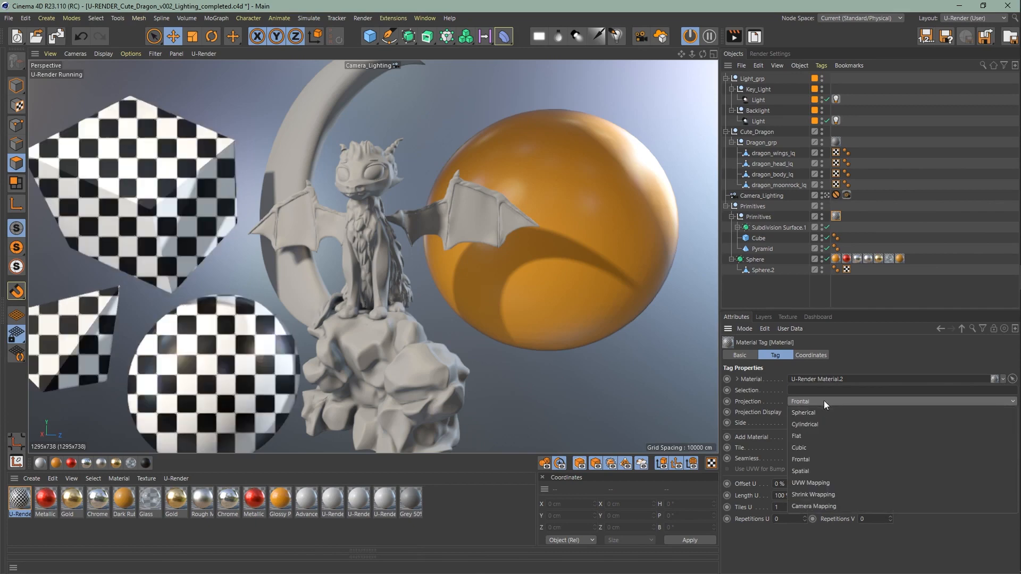
pyautogui.click(822, 469)
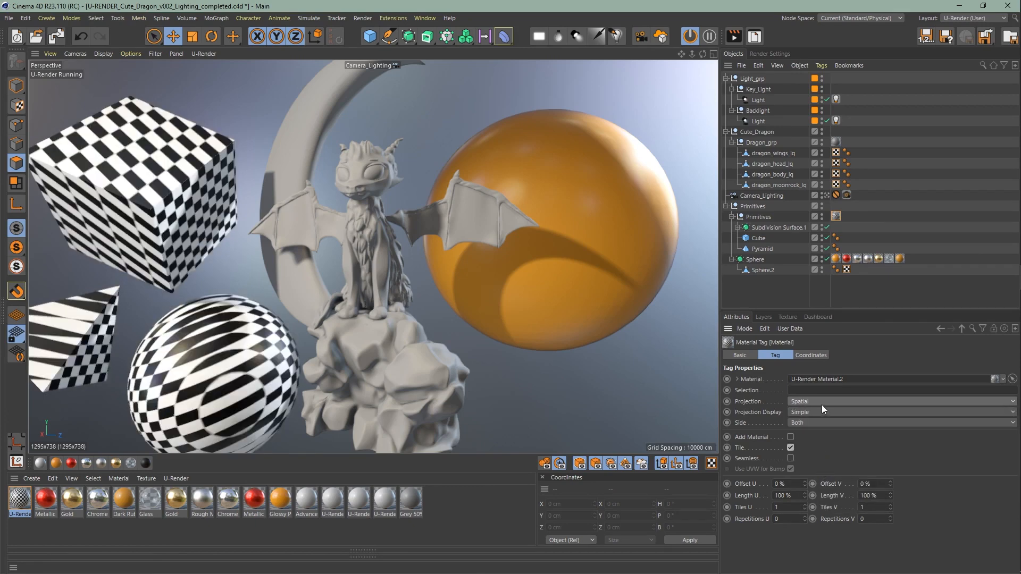
# Switch the material tag's projection through UVW Mapping and Shrink Wrapping to Camera Mapping.
pyautogui.click(822, 403)
pyautogui.click(827, 478)
pyautogui.click(831, 402)
pyautogui.click(838, 489)
pyautogui.click(836, 402)
pyautogui.click(841, 501)
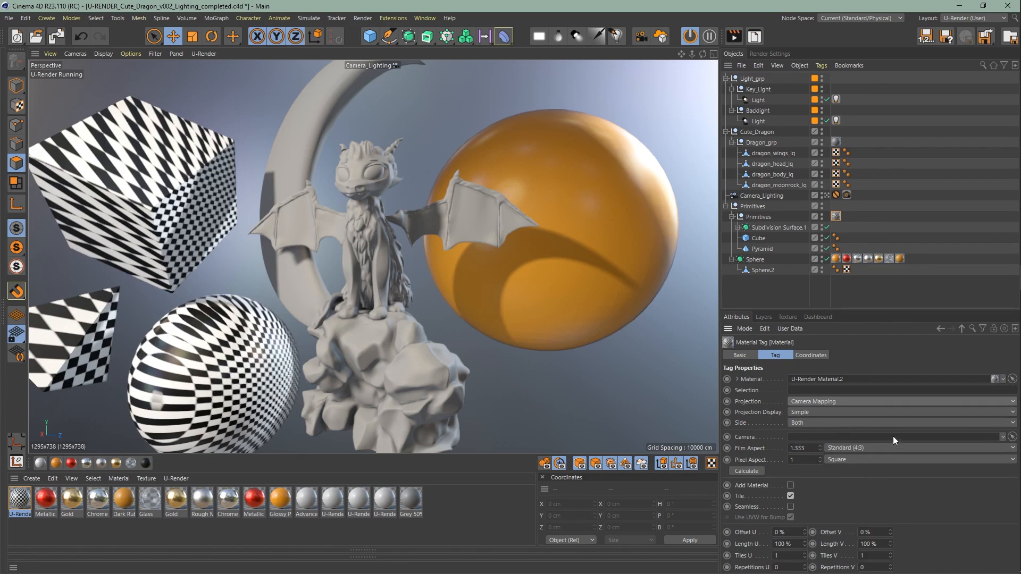
# Create a U-Render camera and link it as the projection camera in the Primitives group's material tag, expanding its camera properties.
pyautogui.click(642, 43)
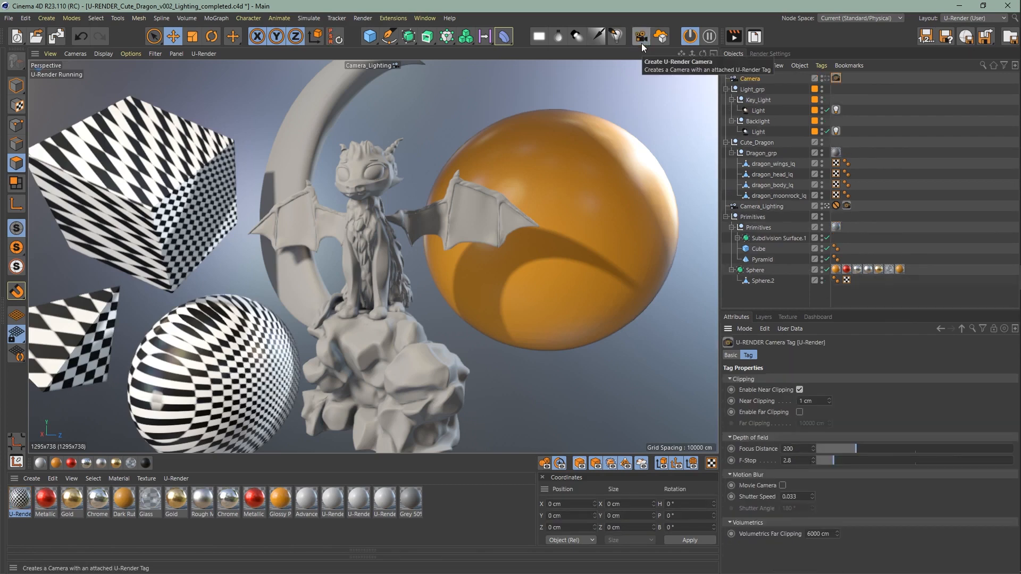
pyautogui.click(836, 227)
pyautogui.moveTo(757, 79); pyautogui.dragTo(810, 436)
pyautogui.click(737, 437)
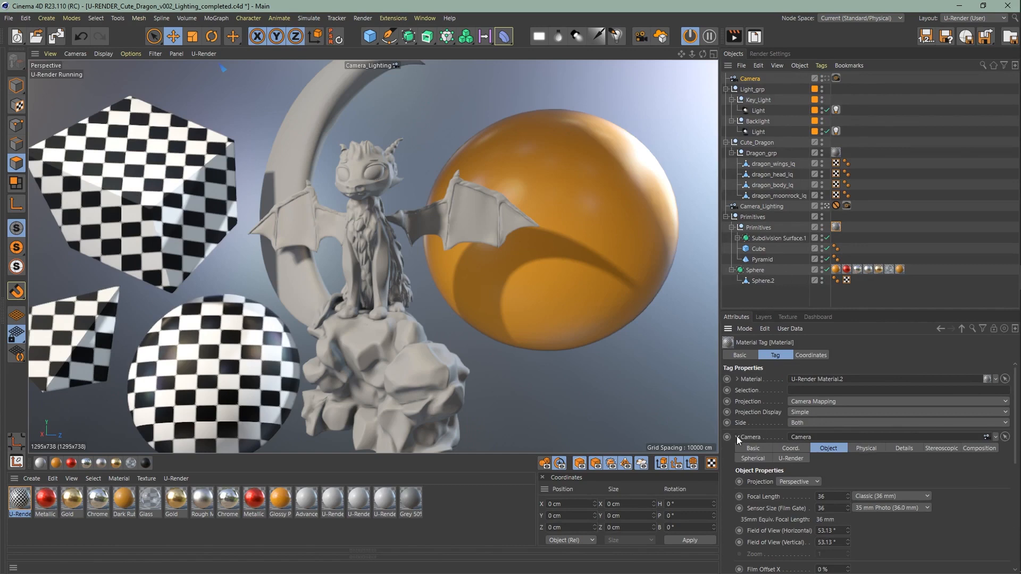
# Set the projection camera's focal length to 51.1, sensor size to 36.3, and film offsets to 149 % in X and 12 % in Y.
pyautogui.moveTo(848, 496); pyautogui.dragTo(848, 469)
pyautogui.click(847, 506)
pyautogui.moveTo(848, 509); pyautogui.dragTo(848, 531)
pyautogui.scroll(-3, 853, 528)
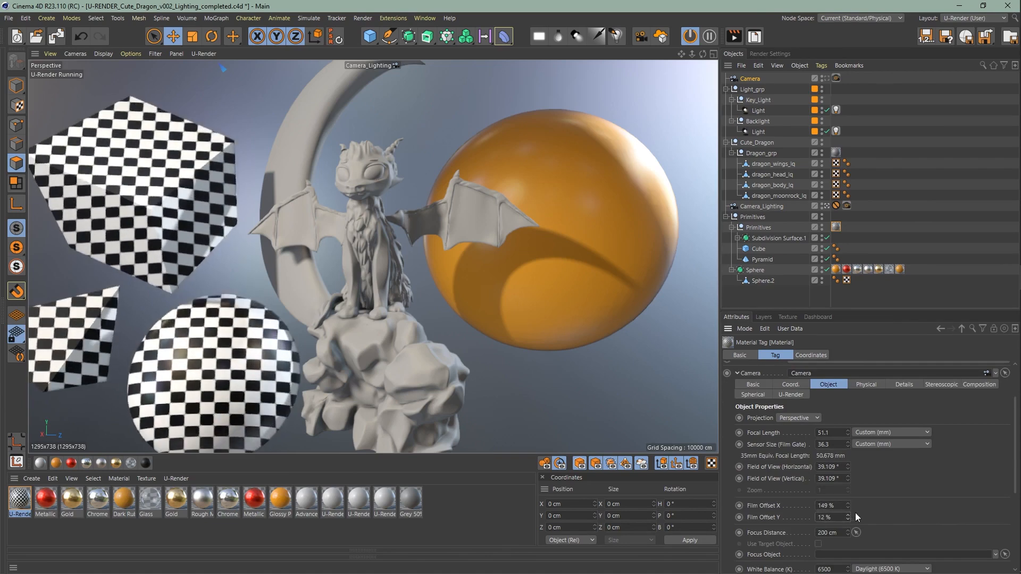
# Change the material tag to Cubic projection, with offsets U 35 % and V 18 %, and lengths U 235 % and V 184 %.
pyautogui.scroll(5, 819, 404)
pyautogui.click(819, 402)
pyautogui.click(816, 449)
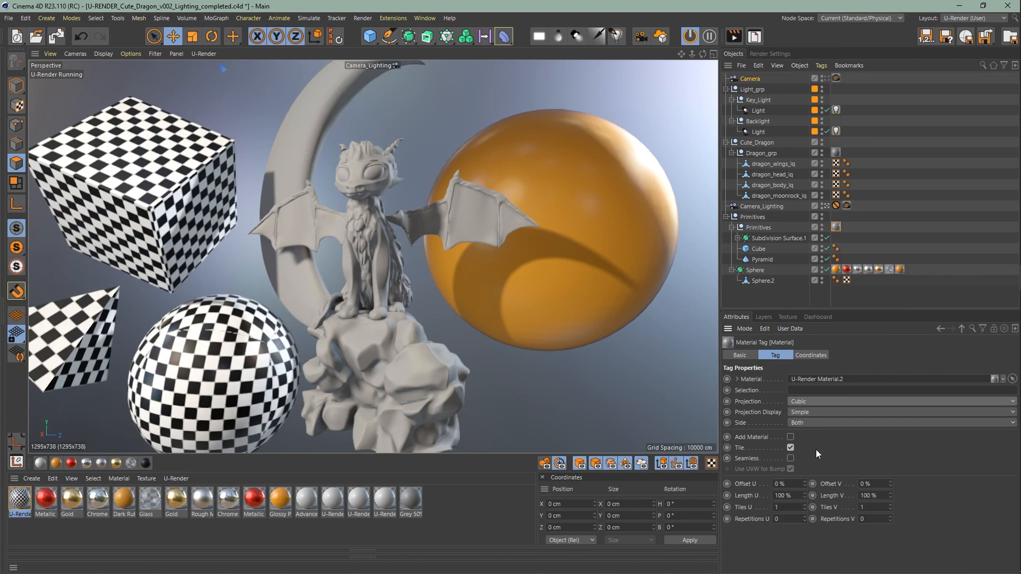
pyautogui.moveTo(804, 484); pyautogui.dragTo(804, 463)
pyautogui.moveTo(891, 484); pyautogui.dragTo(891, 478)
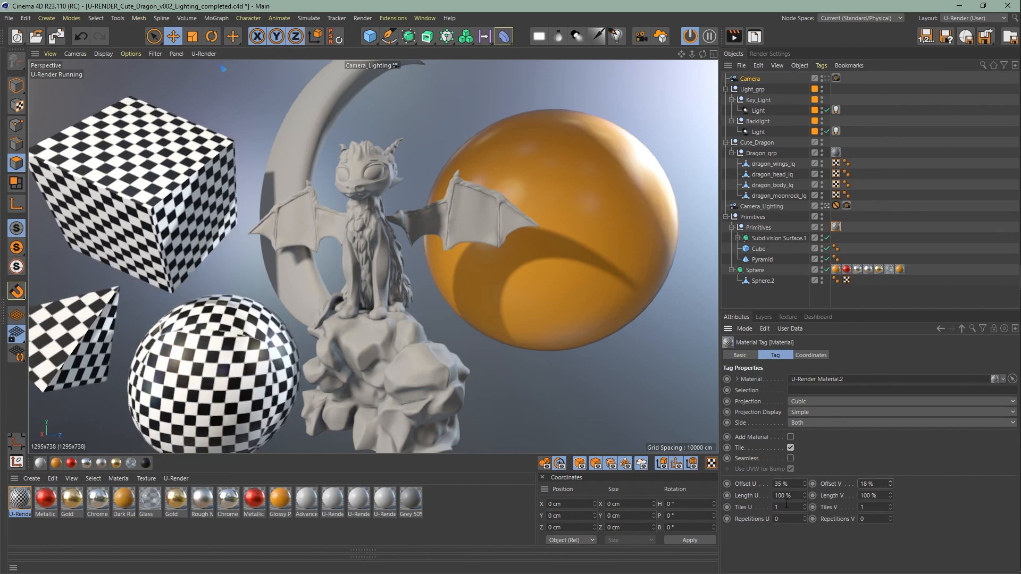
pyautogui.moveTo(805, 495); pyautogui.dragTo(804, 466)
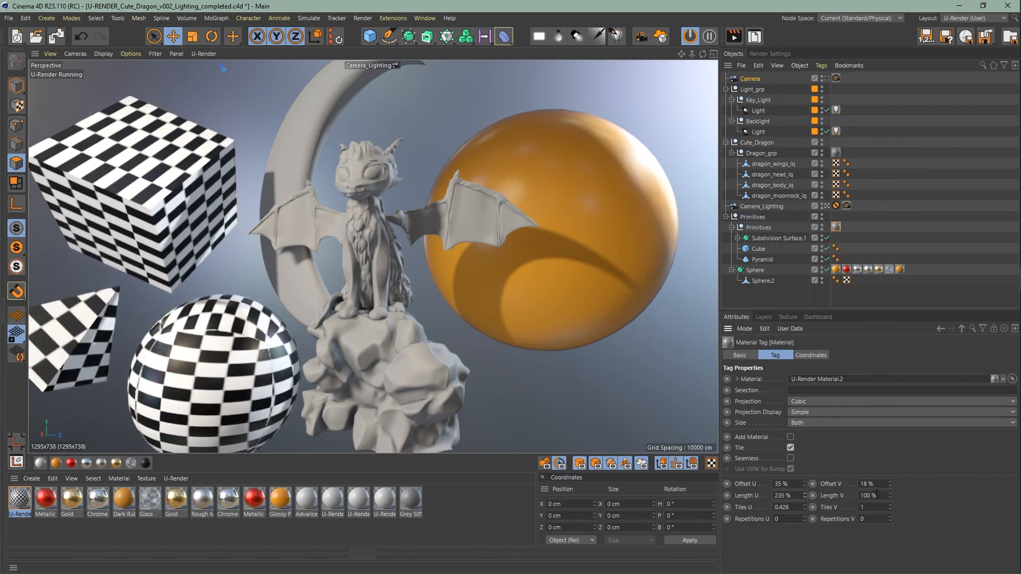
pyautogui.moveTo(889, 495); pyautogui.dragTo(889, 511)
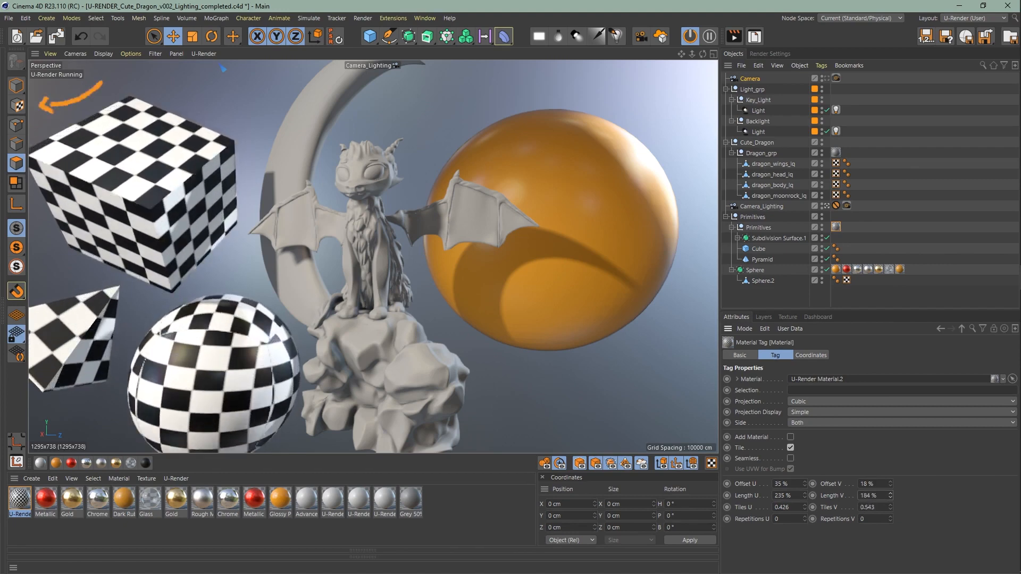
# Enable texture mode and try transforming the checkerboard projection directly in the viewport.
pyautogui.click(17, 104)
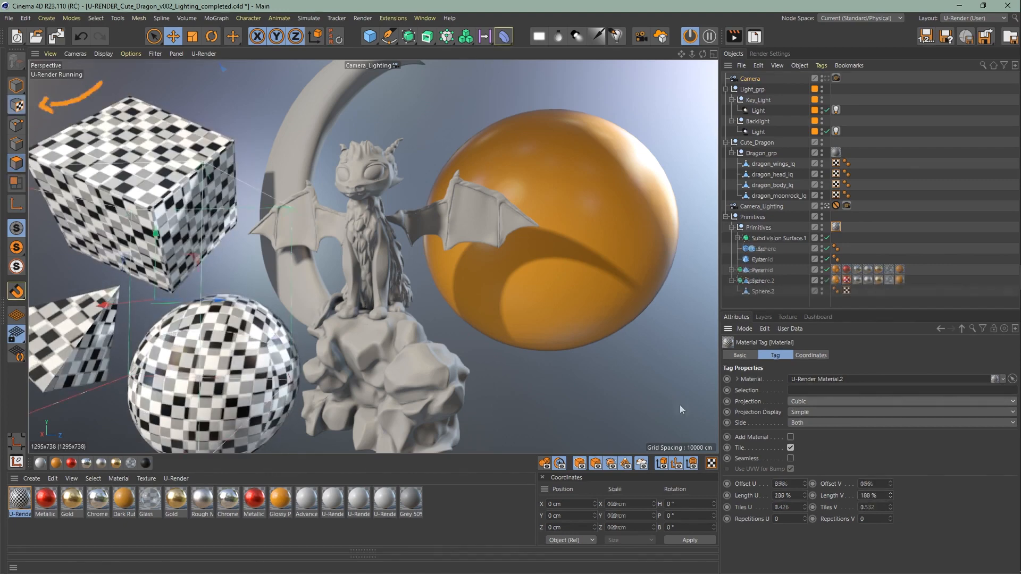
pyautogui.moveTo(188, 300)
pyautogui.mouseDown()
pyautogui.moveTo(272, 323)
pyautogui.moveTo(173, 309)
pyautogui.moveTo(186, 317)
pyautogui.mouseUp()
pyautogui.press('r')
# Undo the recent viewport transformations and tiling changes made to the checkerboard projection.
pyautogui.hotkey('ctrl', 'z')
pyautogui.hotkey('ctrl', 'z')
pyautogui.hotkey('ctrl', 'z')
pyautogui.hotkey('ctrl', 'z')
pyautogui.hotkey('ctrl', 'z')
pyautogui.hotkey('ctrl', 'z')
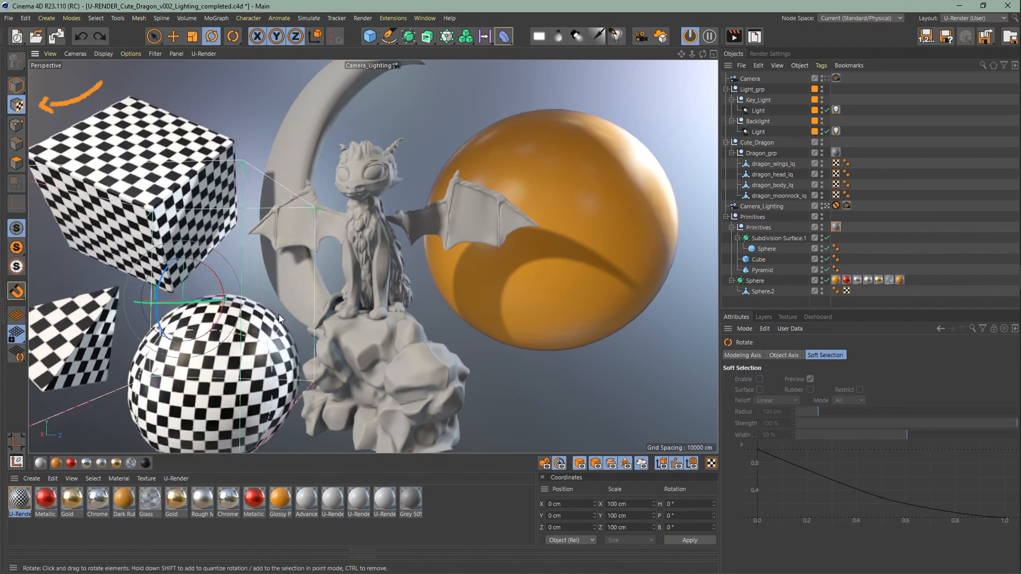
# Delete the outer Primitives group and the projection camera, and remove all unused materials.
pyautogui.click(758, 217)
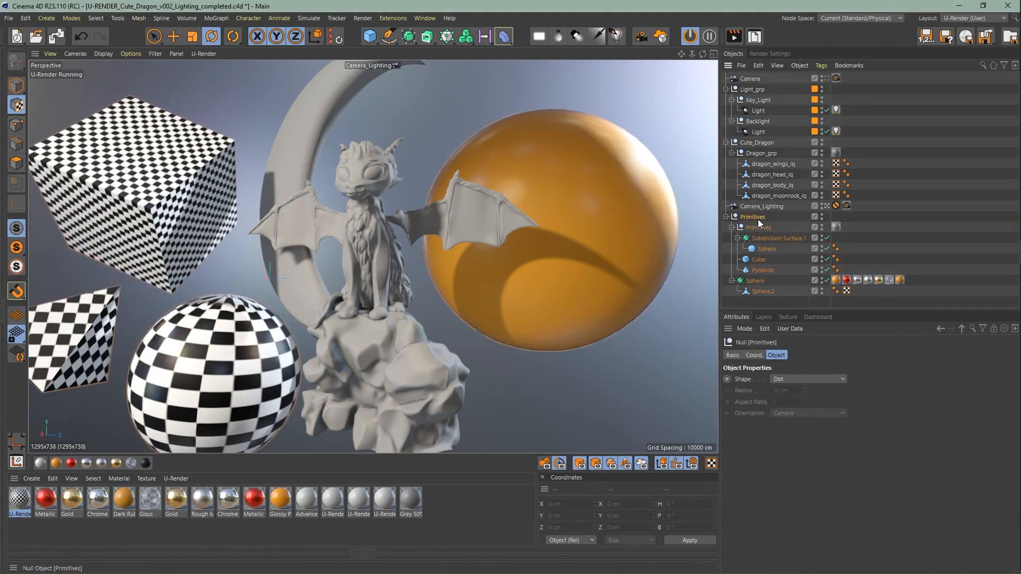
pyautogui.press('Delete')
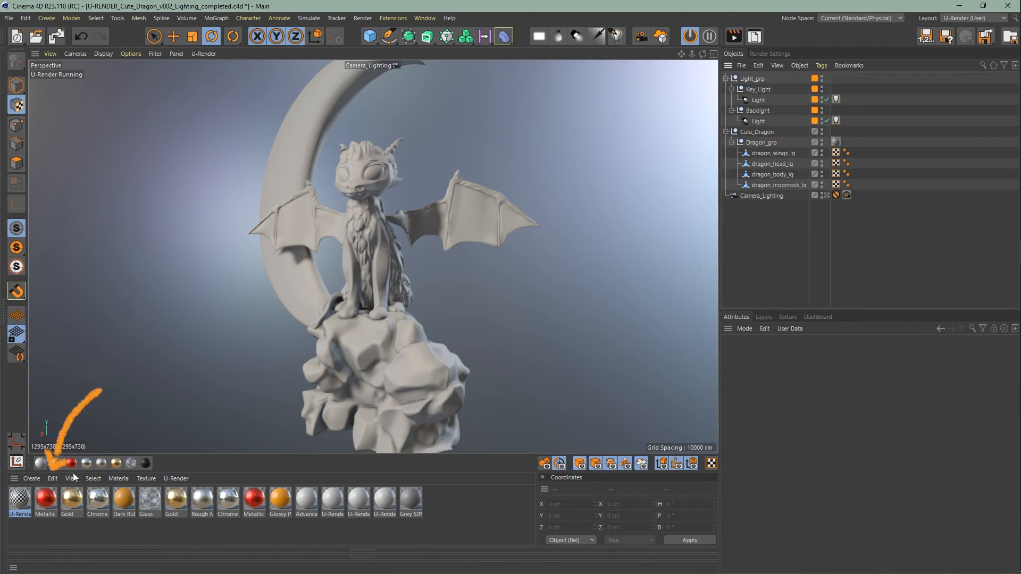
pyautogui.click(58, 482)
pyautogui.click(118, 407)
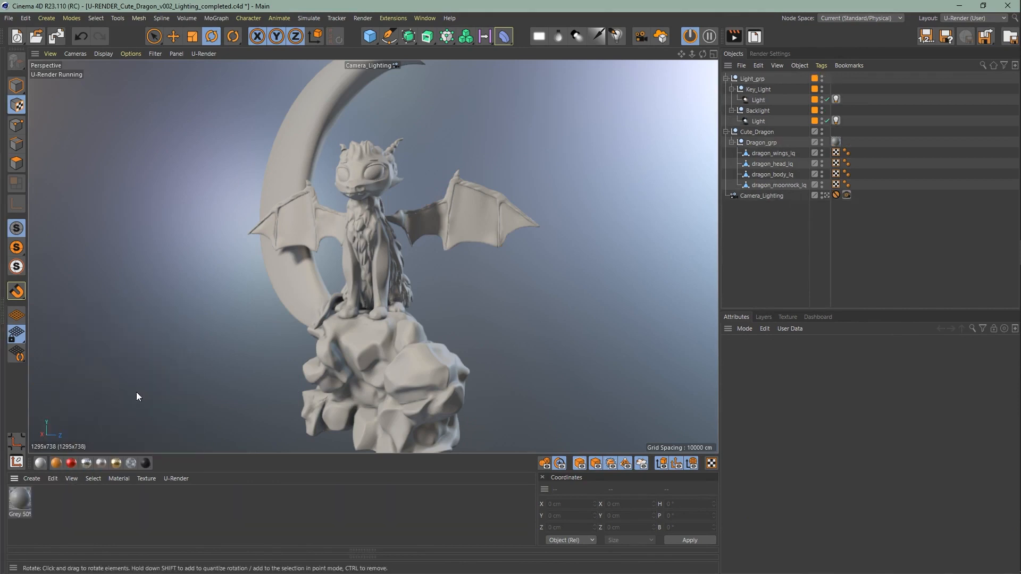
# Create a new U-Render camera, place it below Camera_Lighting in the object list, and rename it MOVE.
pyautogui.click(641, 36)
pyautogui.moveTo(756, 85); pyautogui.dragTo(755, 211)
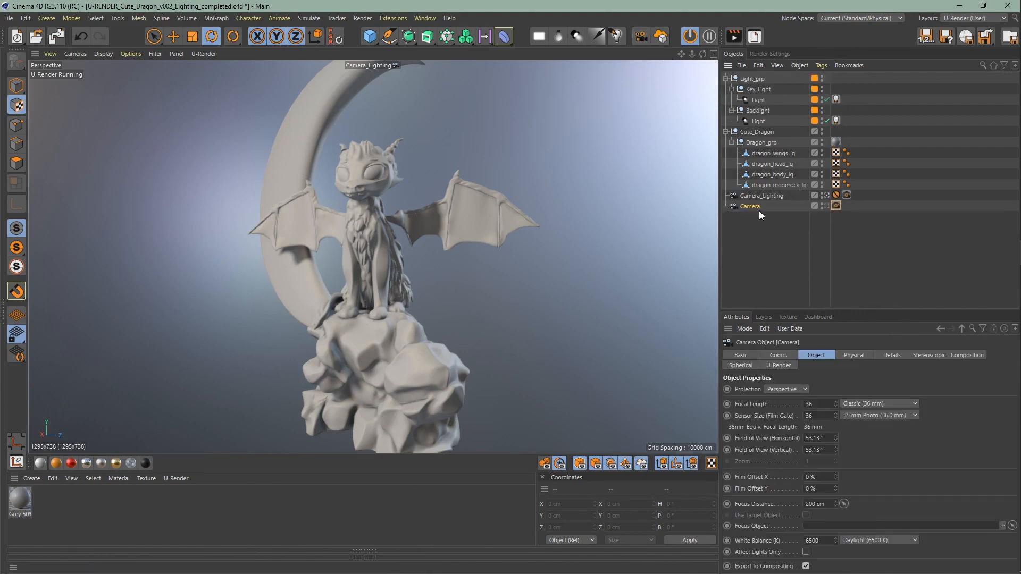
pyautogui.doubleClick(756, 207)
pyautogui.write('MC')
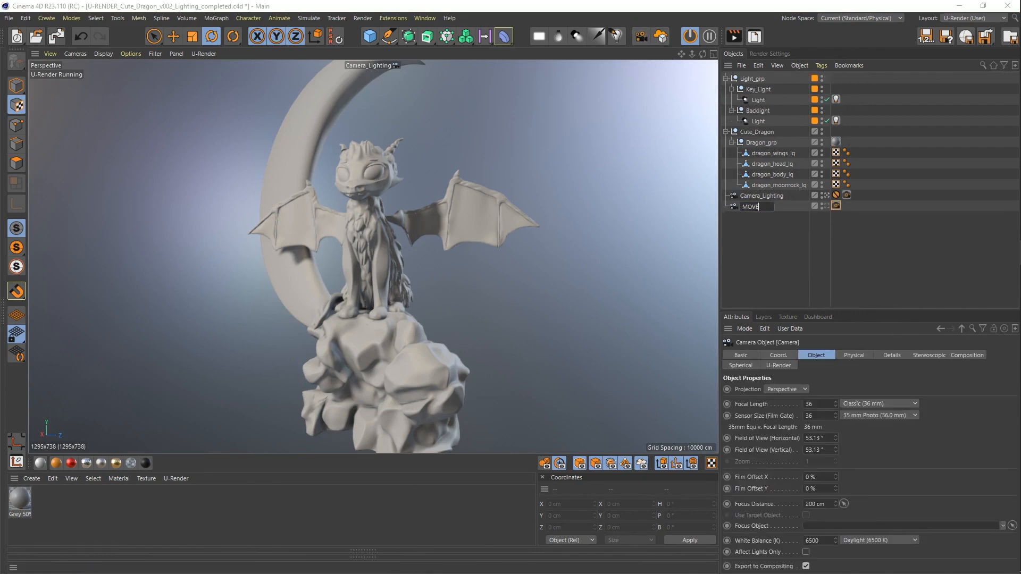
pyautogui.press('Return')
# Look through the MOVE camera and frame the rocks beneath the dragon in a close-up.
pyautogui.click(827, 207)
pyautogui.keyDown('alt'); pyautogui.moveTo(384, 383); pyautogui.dragTo(424, 353, button='right'); pyautogui.keyUp('alt')
pyautogui.keyDown('alt'); pyautogui.moveTo(423, 353); pyautogui.dragTo(431, 253, button='middle'); pyautogui.keyUp('alt')
pyautogui.keyDown('alt'); pyautogui.moveTo(358, 305); pyautogui.dragTo(381, 317); pyautogui.keyUp('alt')
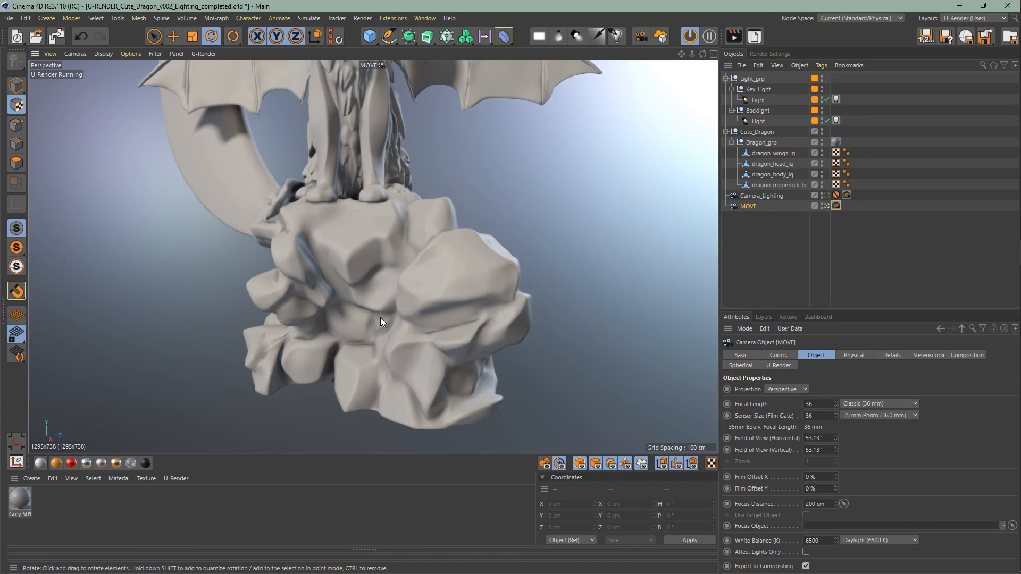
# Create a new U-Render material named moonrock and assign it to the dragon's moonrock object.
pyautogui.doubleClick(152, 496)
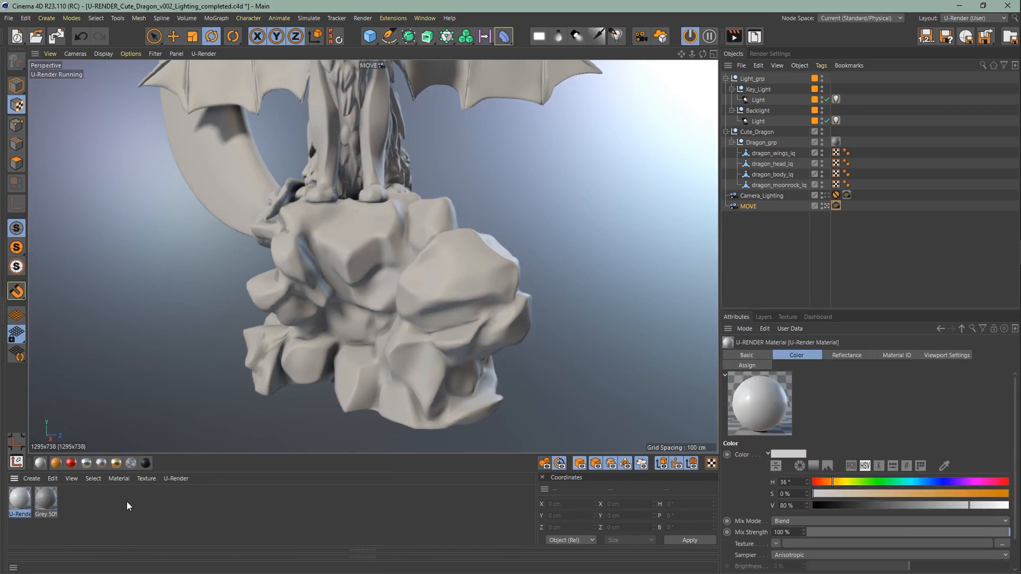
pyautogui.doubleClick(22, 500)
pyautogui.doubleClick(58, 147)
pyautogui.write('moonrock')
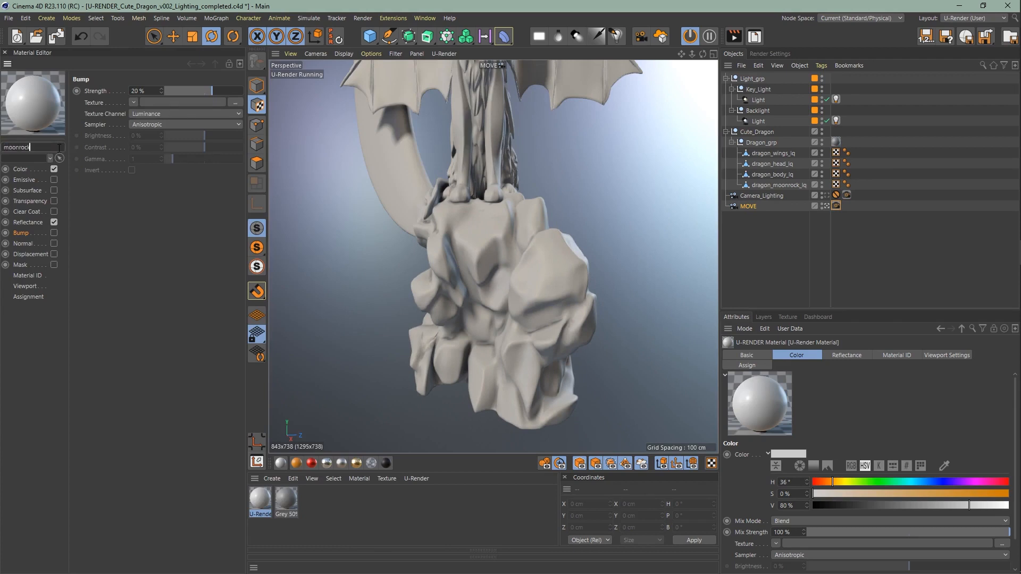
pyautogui.press('Return')
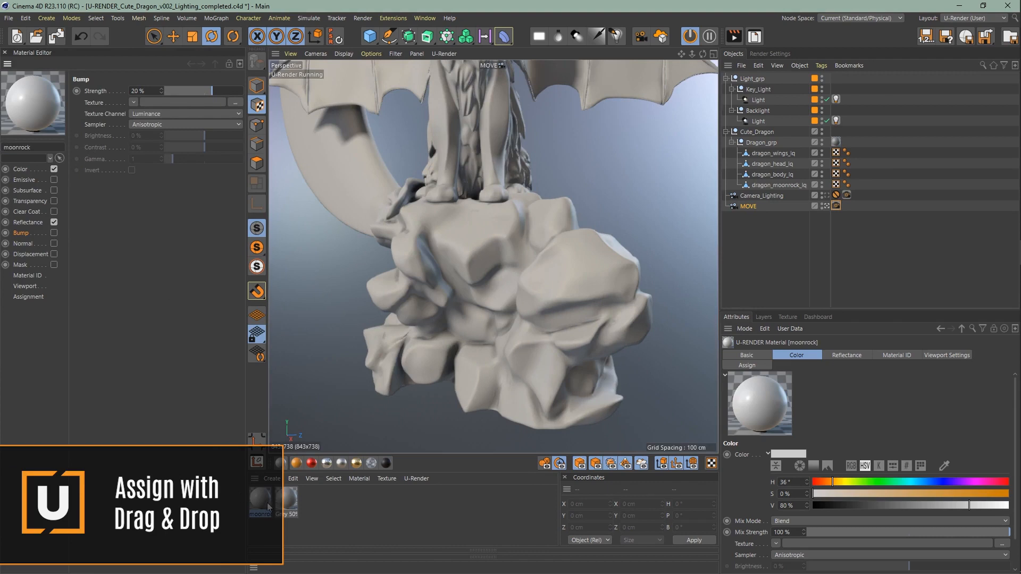
pyautogui.moveTo(269, 506); pyautogui.dragTo(521, 295)
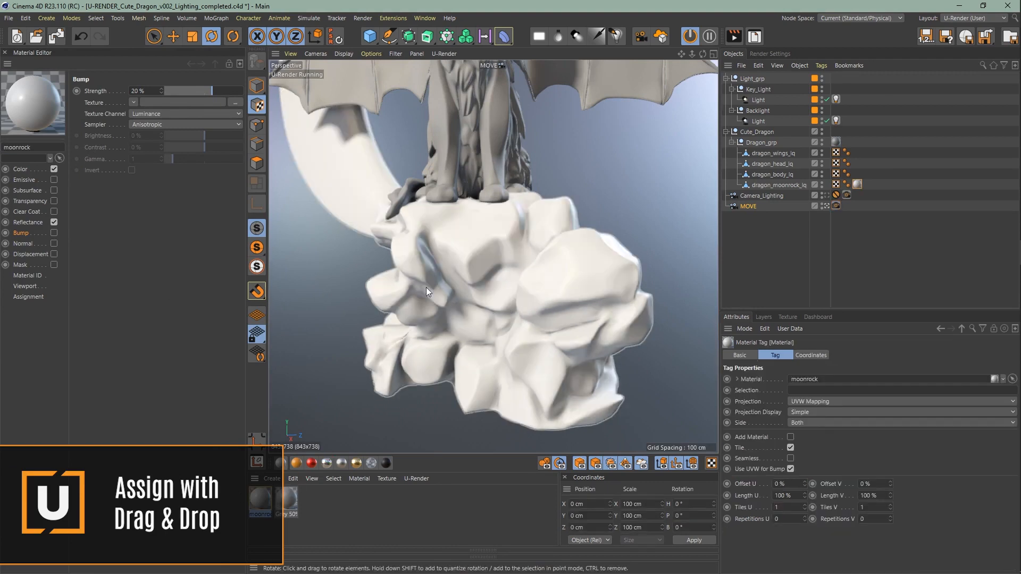
# Set the moonrock material's colour to H 12°, S 61 %, V 80 %, and load a Cloud shader as its colour texture.
pyautogui.click(36, 168)
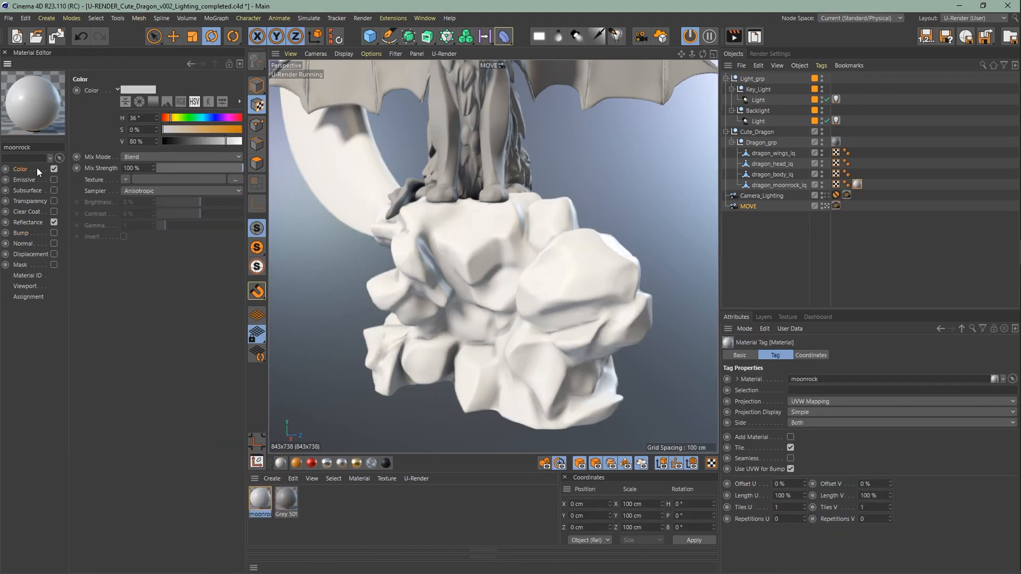
pyautogui.moveTo(181, 129)
pyautogui.mouseDown()
pyautogui.moveTo(234, 120)
pyautogui.moveTo(165, 120)
pyautogui.mouseUp()
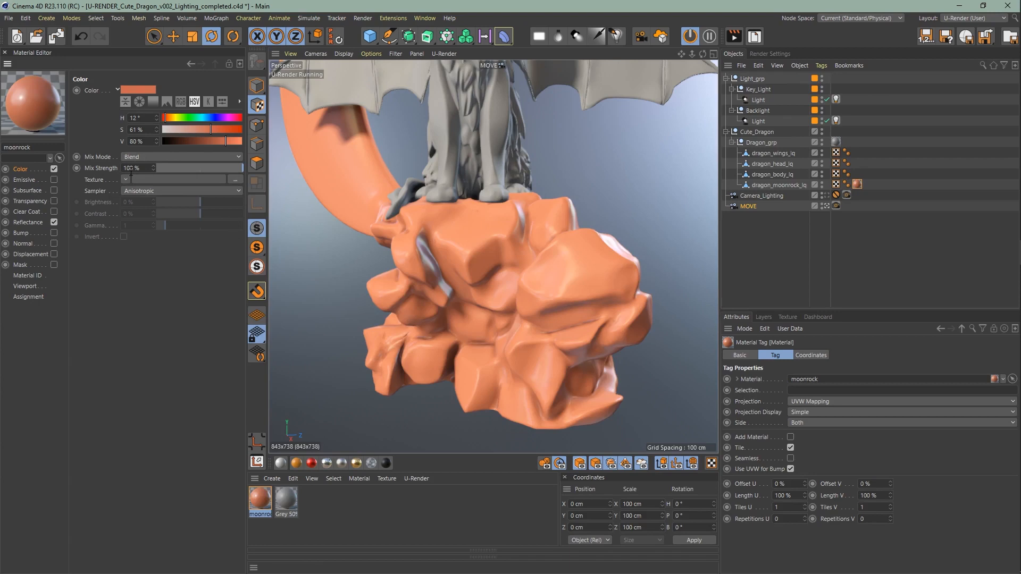
pyautogui.click(127, 179)
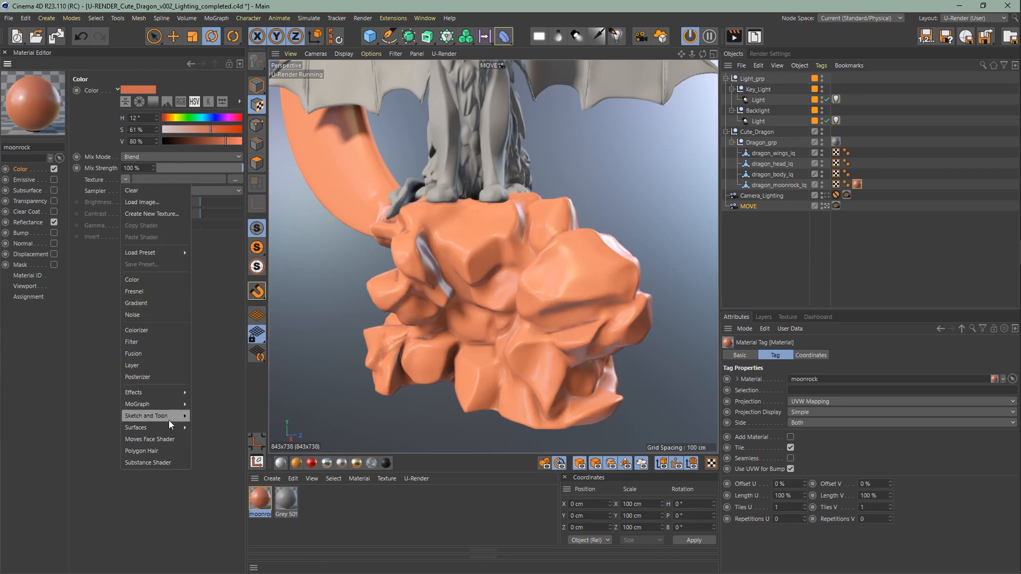
pyautogui.moveTo(177, 429)
pyautogui.click(215, 322)
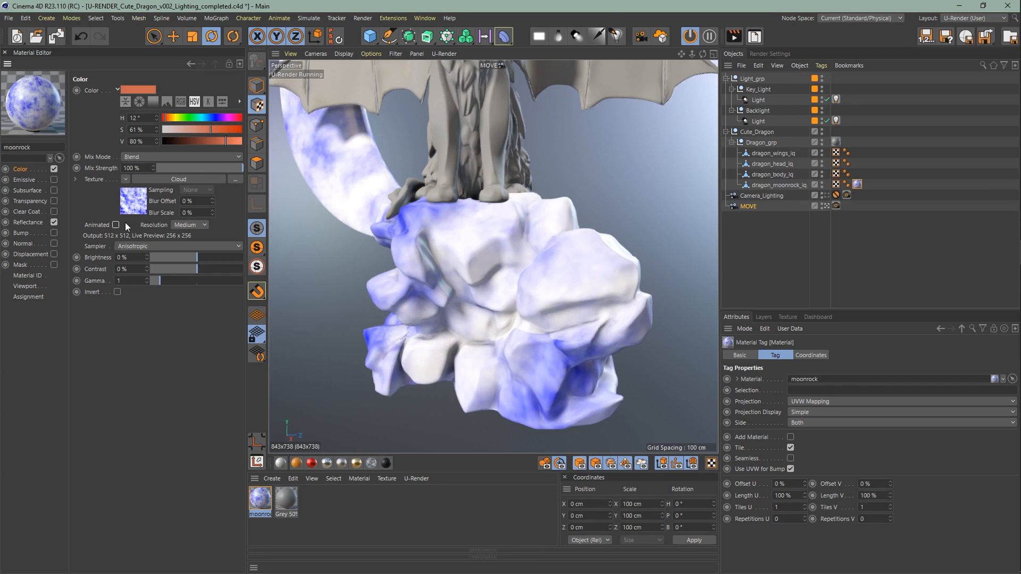
# Set the Cloud texture's resolution to High and examine the baking and preview resolutions in the basic U-Render render settings.
pyautogui.click(189, 225)
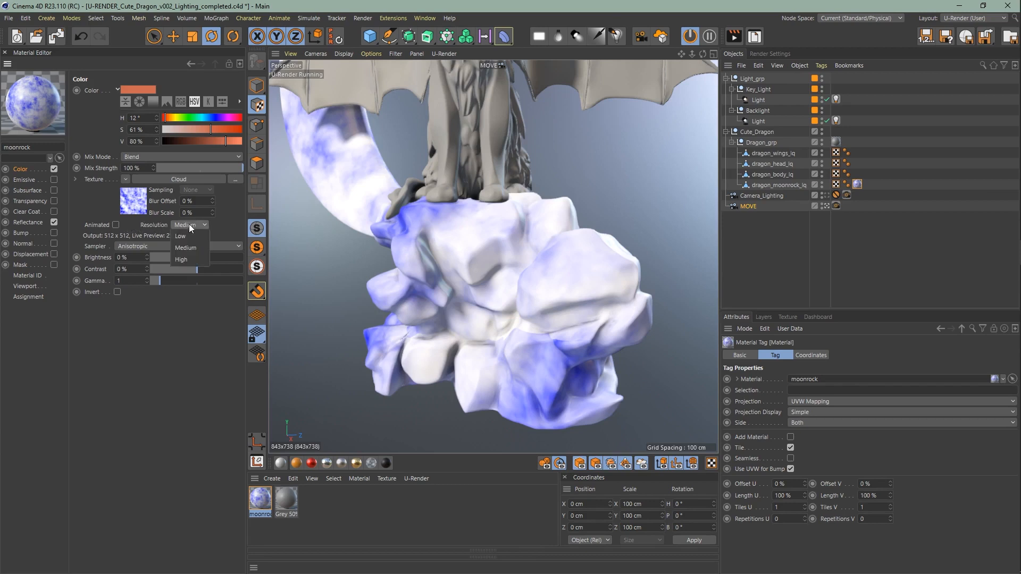
pyautogui.click(194, 258)
pyautogui.click(780, 55)
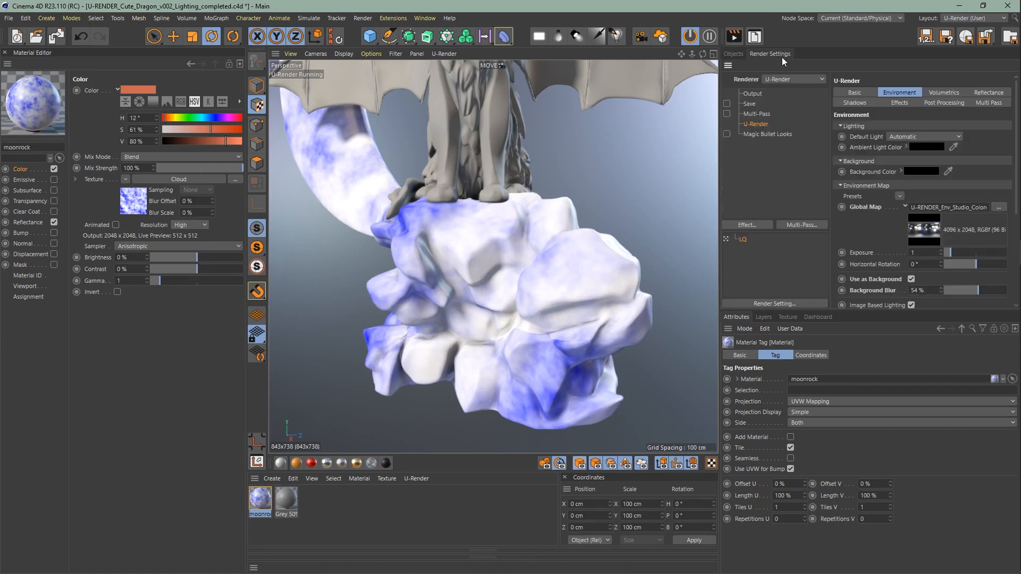
pyautogui.click(855, 93)
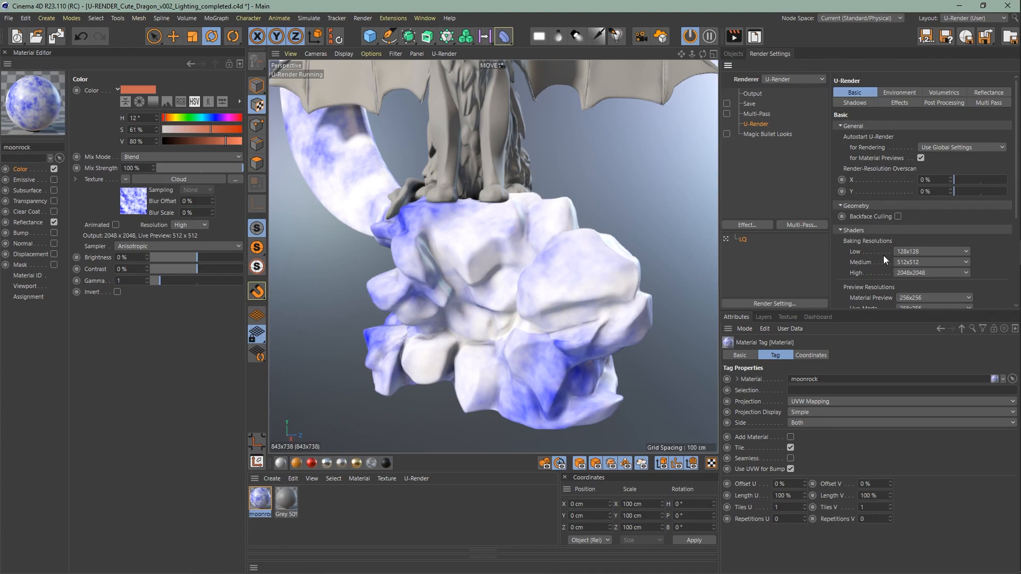
pyautogui.scroll(-3, 884, 237)
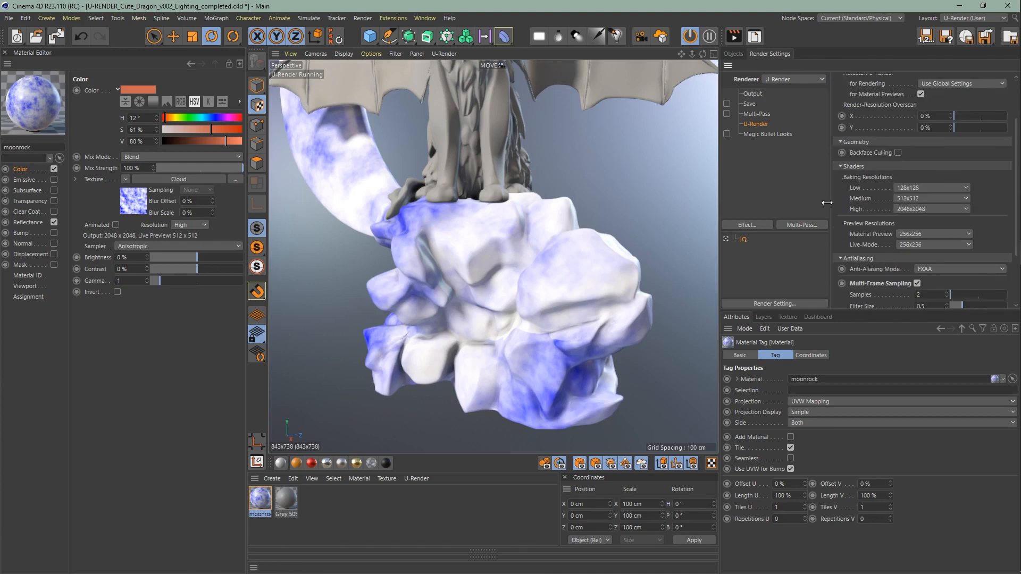
# Try a blur offset of 11 % and a blur scale of 18 % on the Cloud texture, and reset both to 0 %.
pyautogui.moveTo(212, 201)
pyautogui.mouseDown()
pyautogui.moveTo(211, 191)
pyautogui.moveTo(211, 207)
pyautogui.mouseUp()
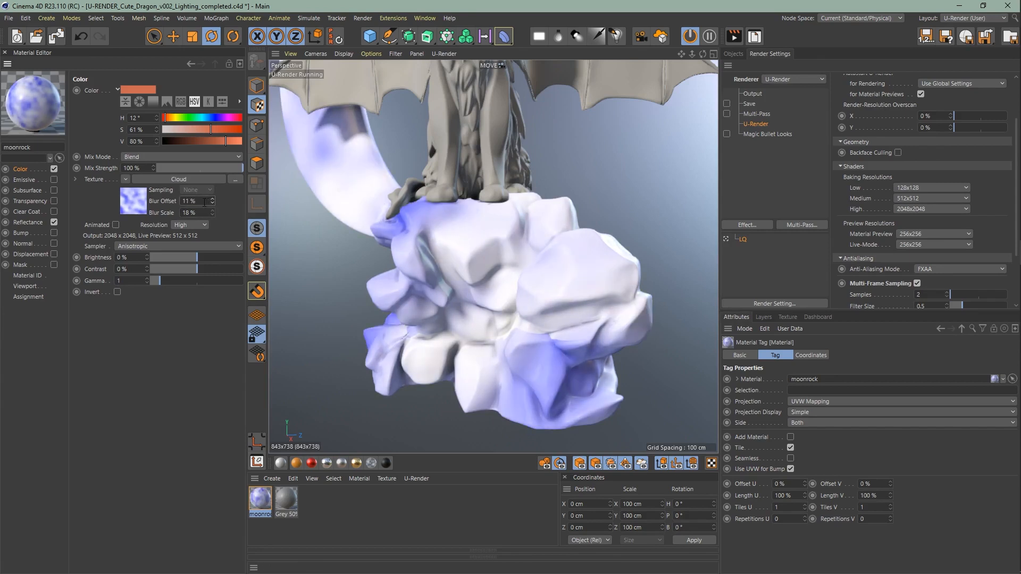
pyautogui.doubleClick(197, 201)
pyautogui.write('0')
pyautogui.doubleClick(197, 213)
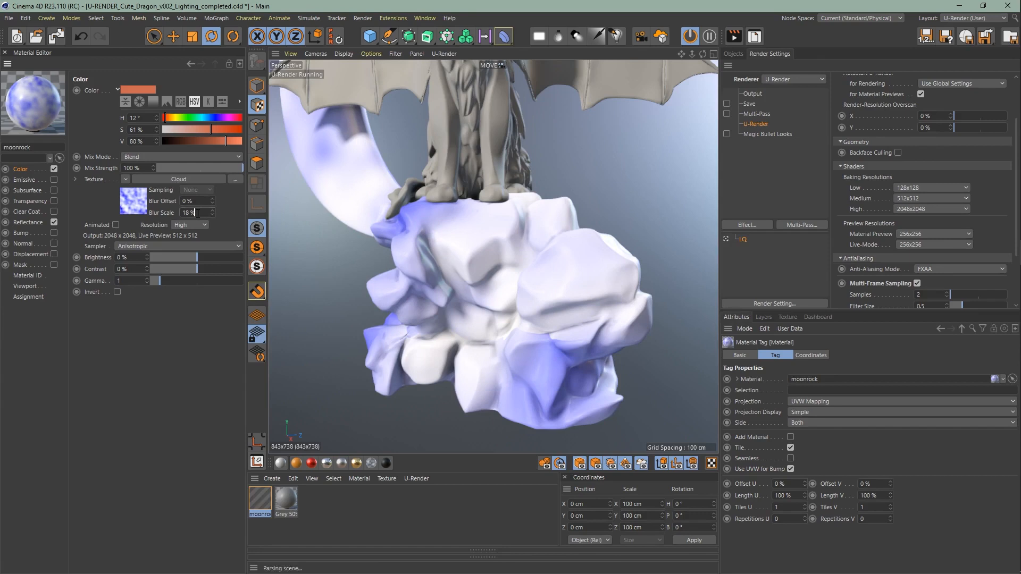
pyautogui.write('0')
pyautogui.press('Return')
# Try other mix modes such as Add for the Cloud texture, and settle on Blend with a mix strength of 48 %.
pyautogui.click(181, 156)
pyautogui.click(186, 182)
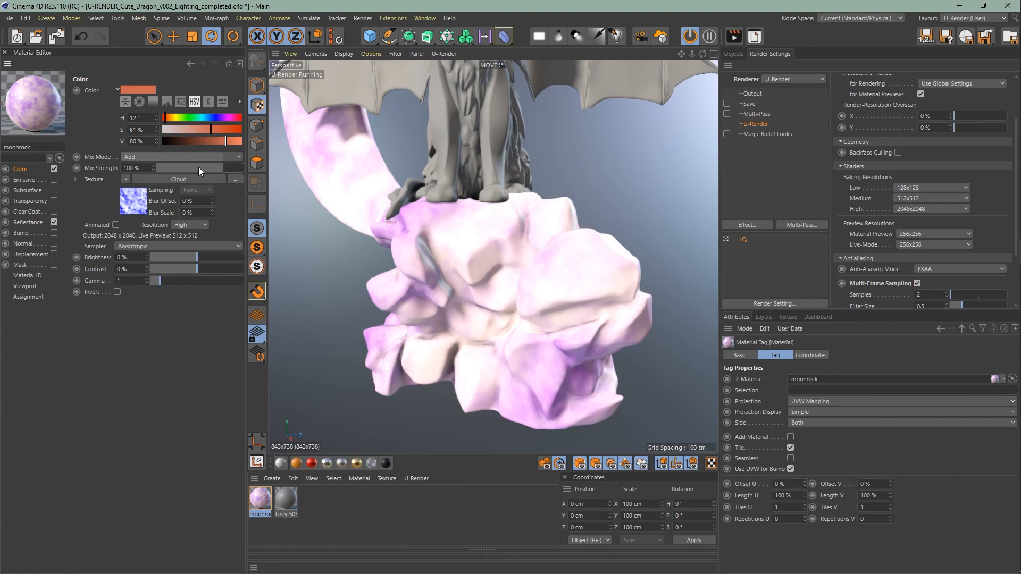
pyautogui.click(199, 167)
pyautogui.click(197, 159)
pyautogui.click(193, 191)
pyautogui.click(199, 156)
pyautogui.click(194, 165)
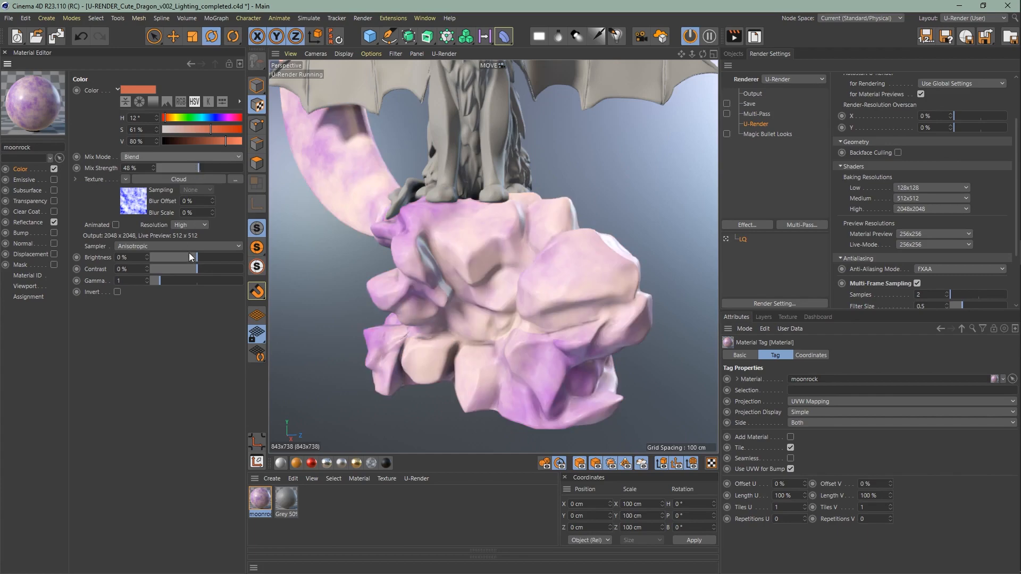
# Set the Cloud texture's sampler to Point, brightness to -1 %, contrast to 28 % and gamma to 5.37, and invert it.
pyautogui.click(219, 247)
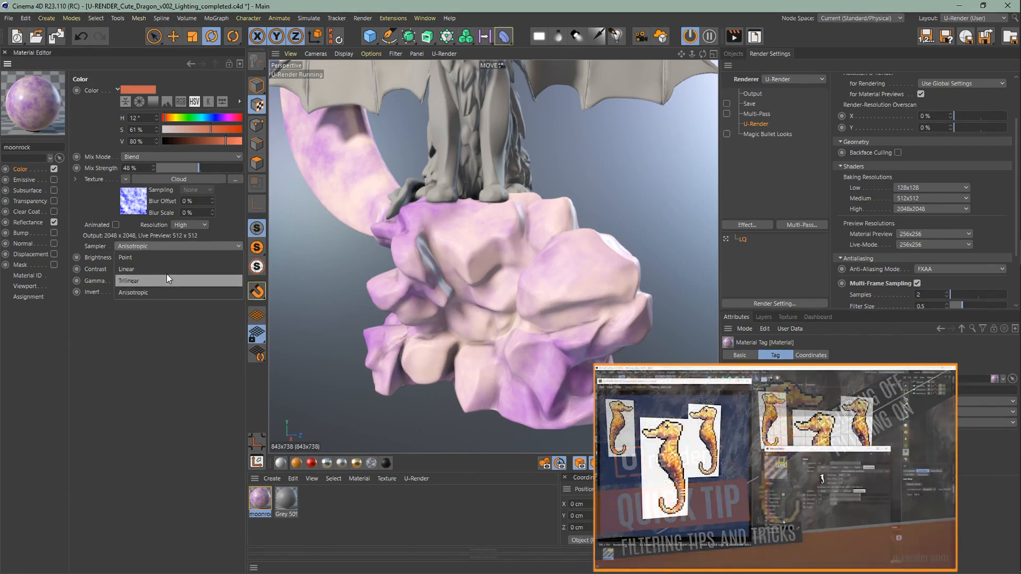
pyautogui.click(167, 258)
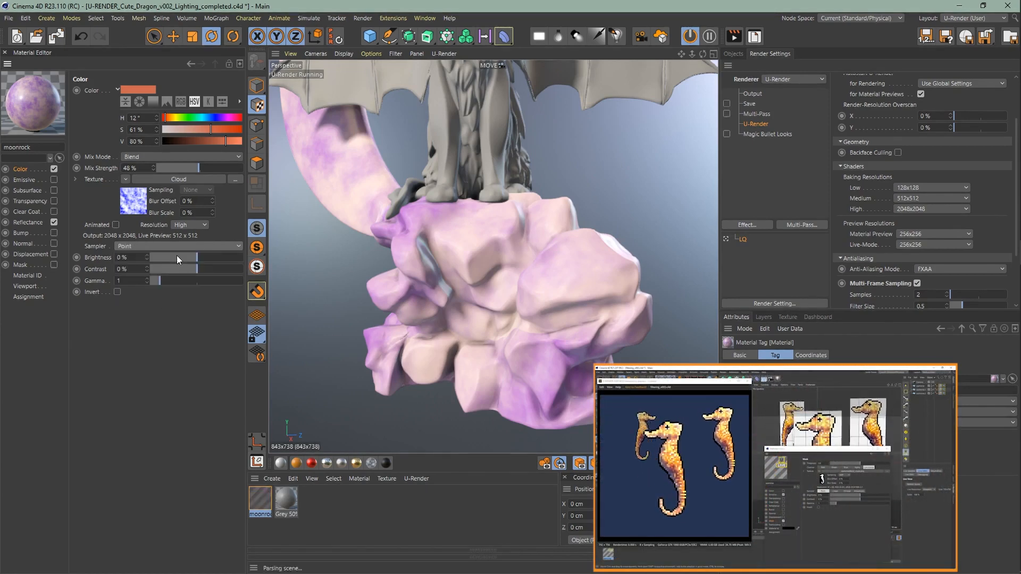
pyautogui.moveTo(179, 257); pyautogui.dragTo(201, 280)
pyautogui.click(159, 279)
pyautogui.click(117, 292)
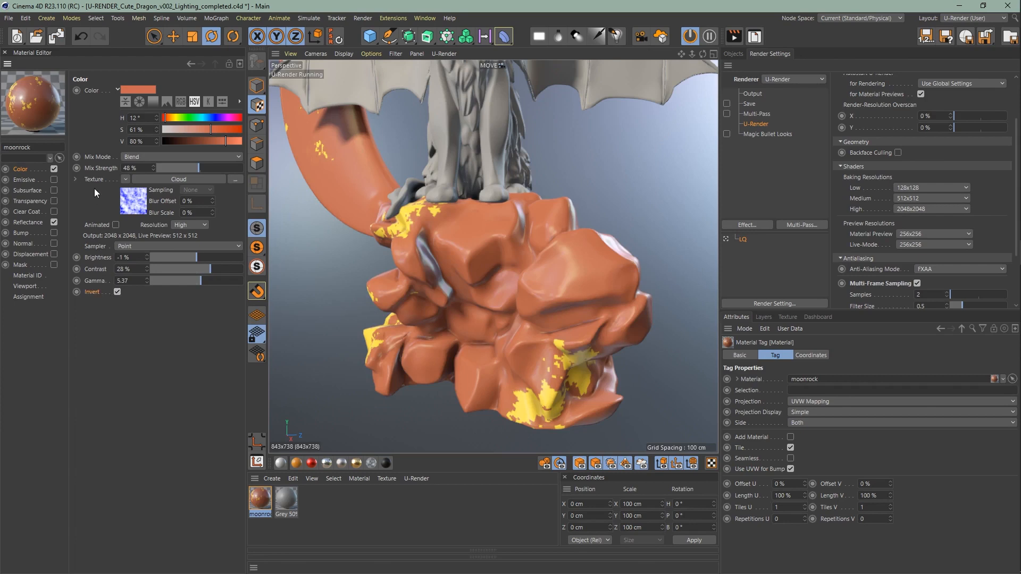
# Reset the moonrock material's Color channel to its defaults and load dragon_moonrock_v001_diffuse as its texture.
pyautogui.rightClick(97, 89)
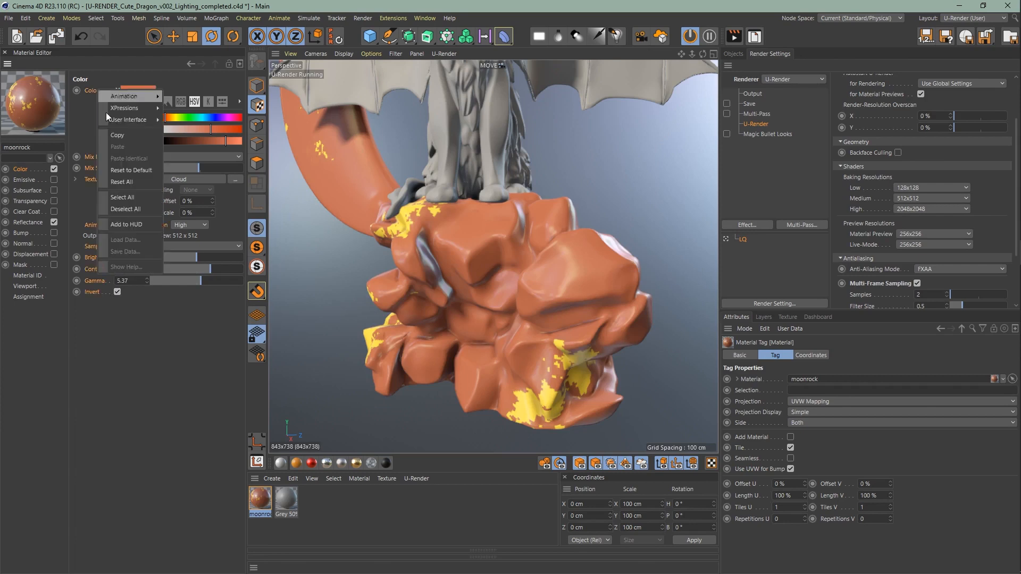
pyautogui.click(143, 199)
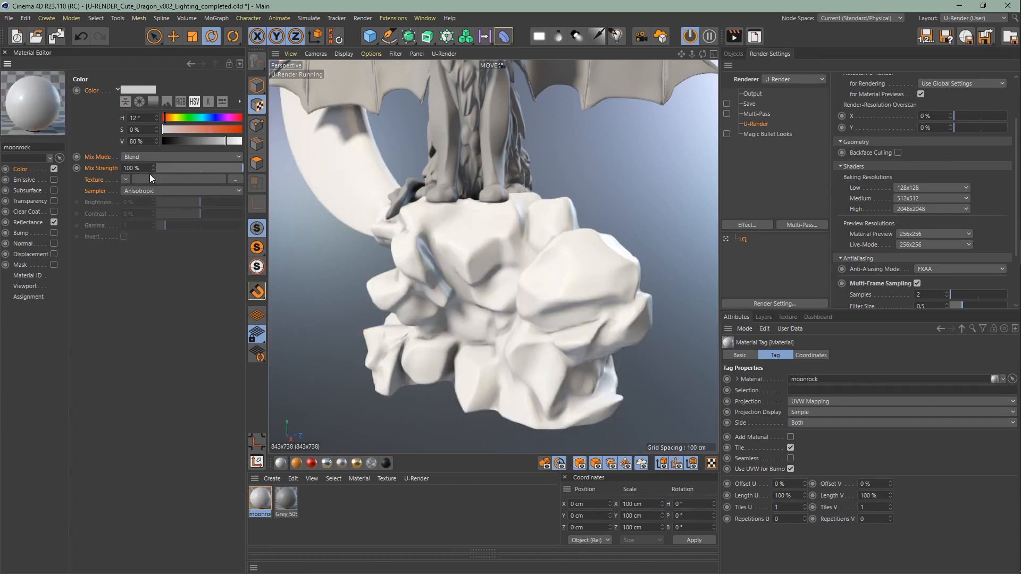
pyautogui.click(237, 179)
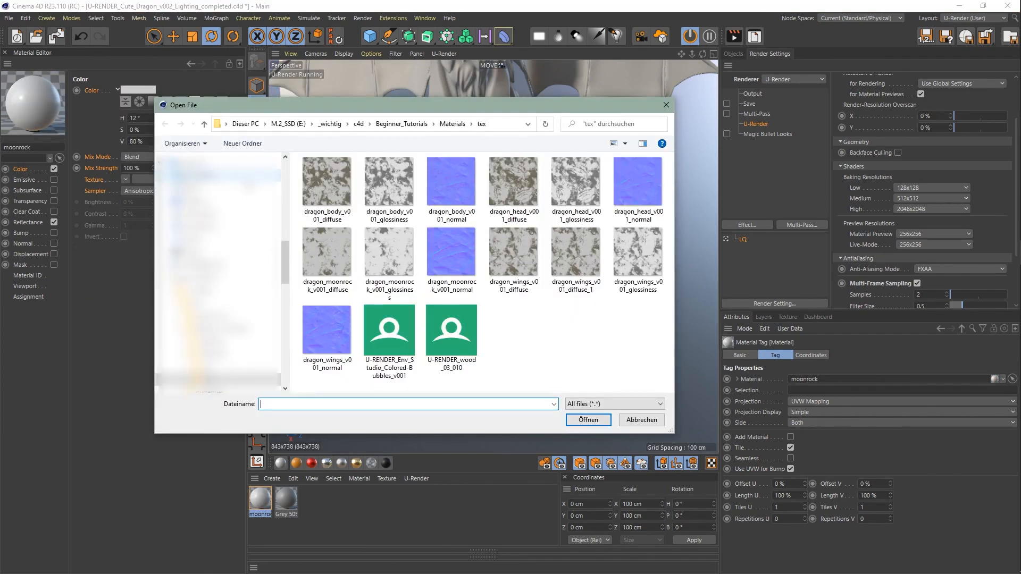
pyautogui.click(337, 270)
pyautogui.doubleClick(337, 270)
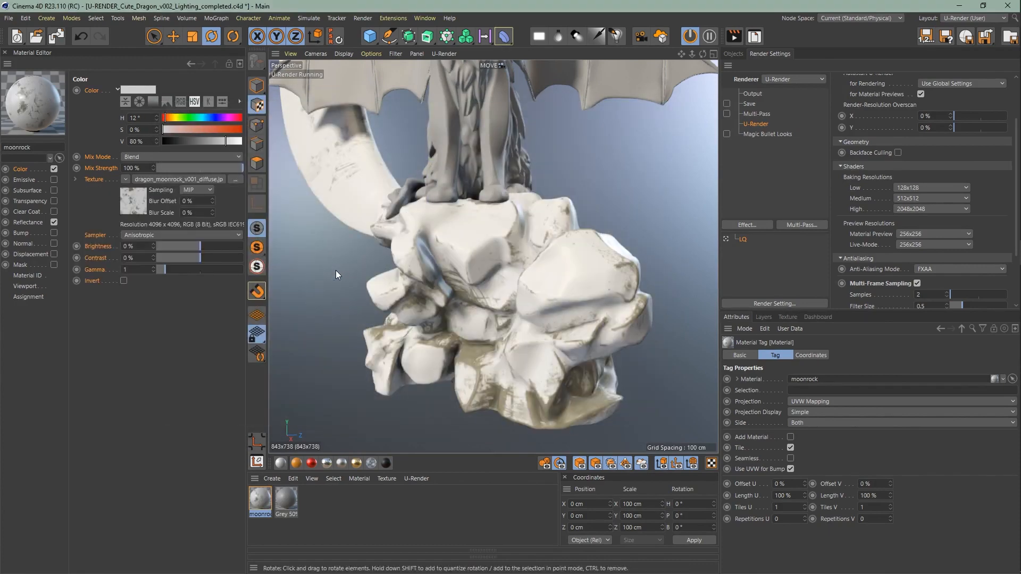
# Set the Color channel's mix mode to Multiply and its base colour to H 21°, S 15 %, V 61 %.
pyautogui.click(206, 157)
pyautogui.click(194, 193)
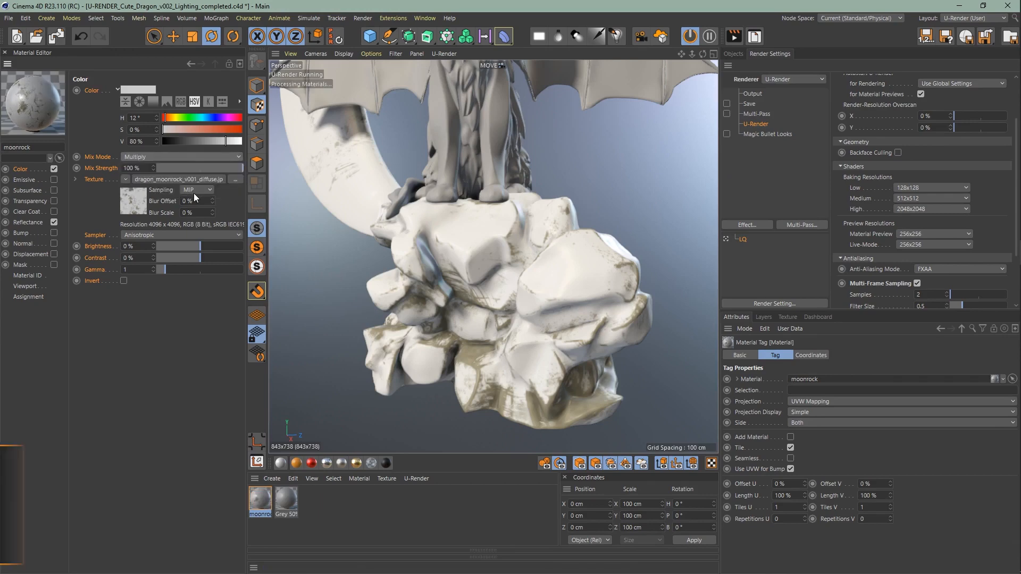
pyautogui.moveTo(165, 118); pyautogui.dragTo(172, 118)
pyautogui.doubleClick(150, 118)
pyautogui.write('21')
pyautogui.press('Return')
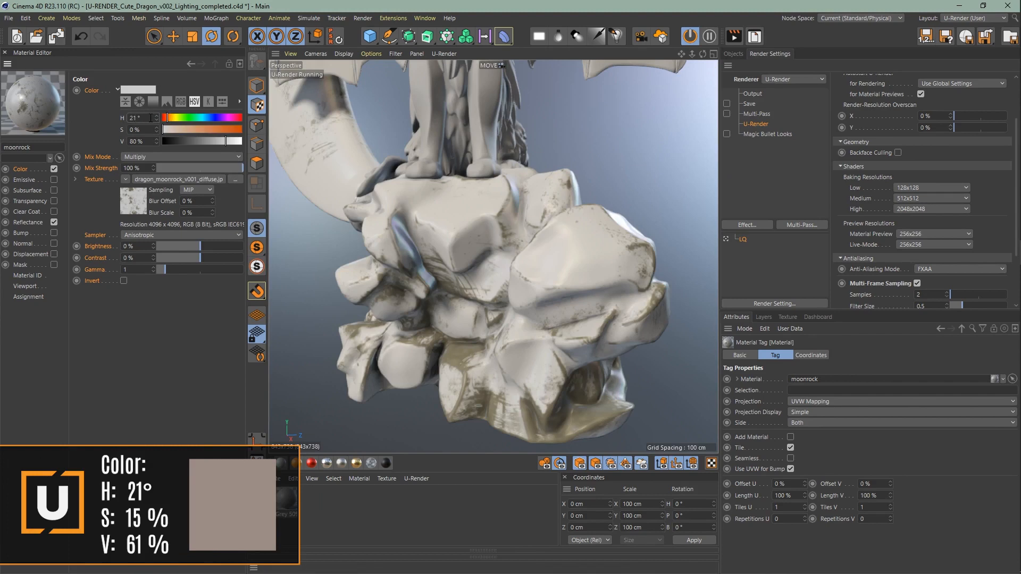
pyautogui.click(148, 129)
pyautogui.write('15')
pyautogui.press('Return')
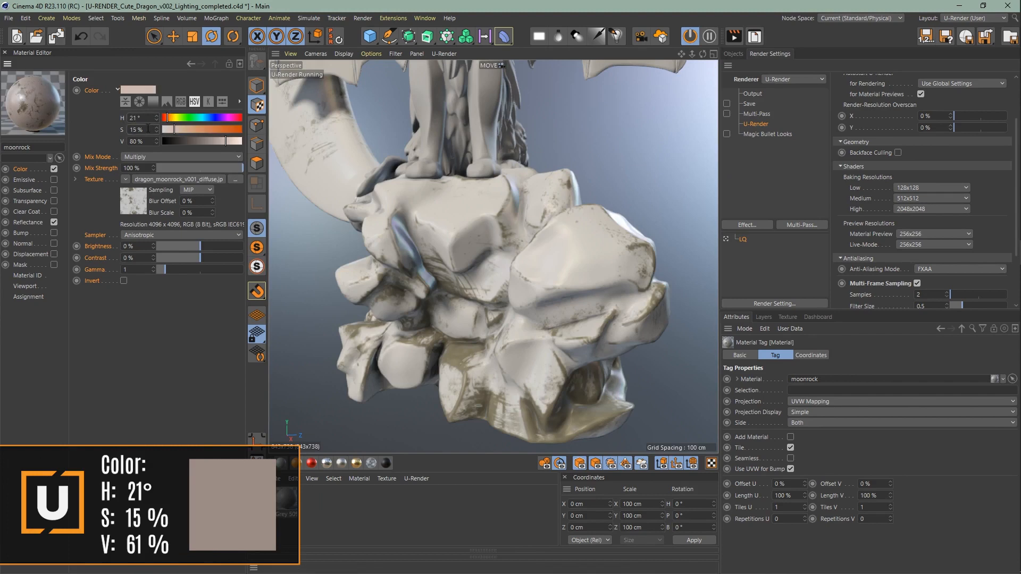
pyautogui.doubleClick(147, 137)
pyautogui.write('61')
pyautogui.press('Return')
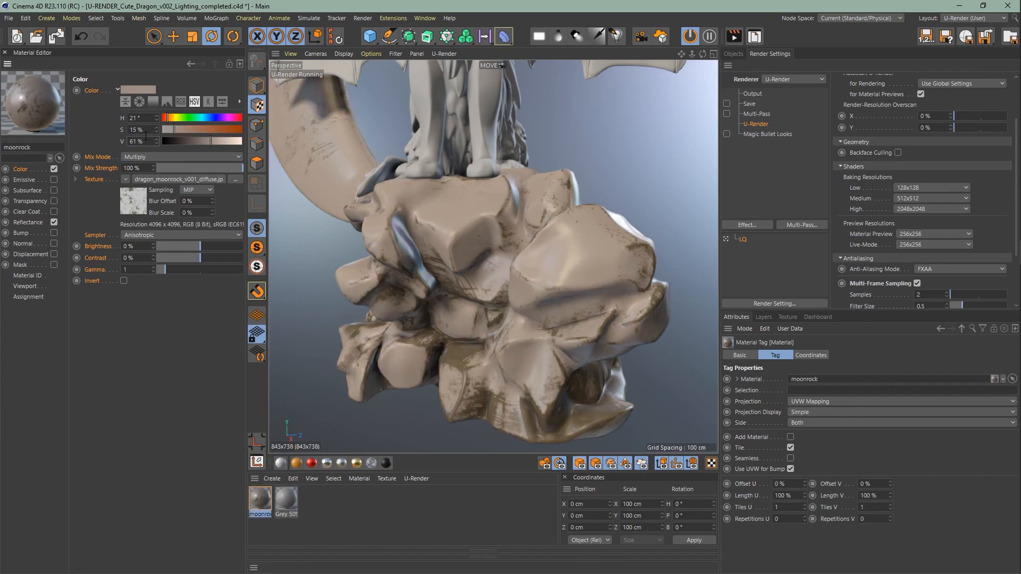
# Enable the Emissive channel and give it a purple colour of H 253°, S 69 %, V 60 %.
pyautogui.click(35, 179)
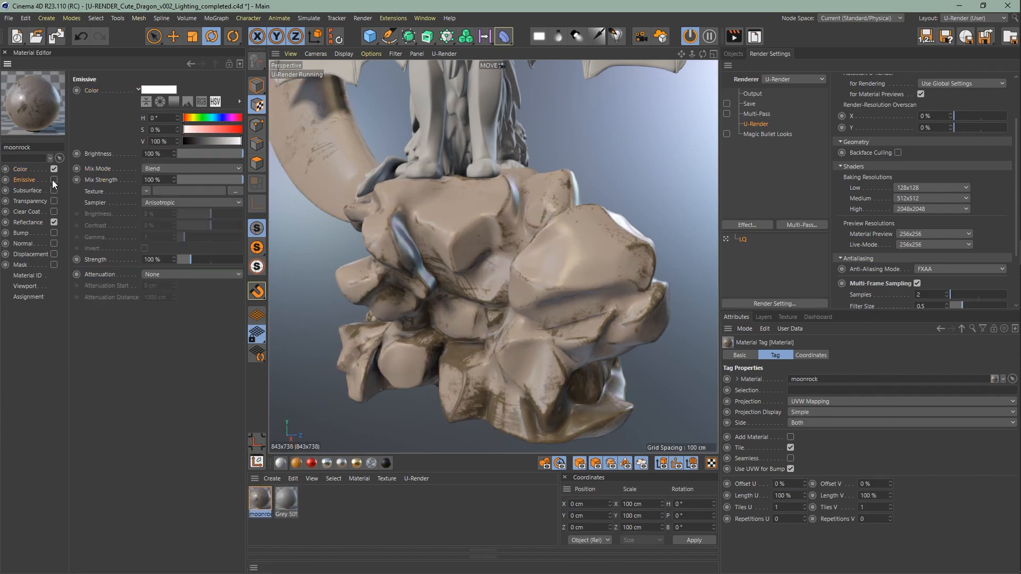
pyautogui.click(53, 180)
pyautogui.moveTo(180, 129); pyautogui.dragTo(224, 129)
pyautogui.click(226, 118)
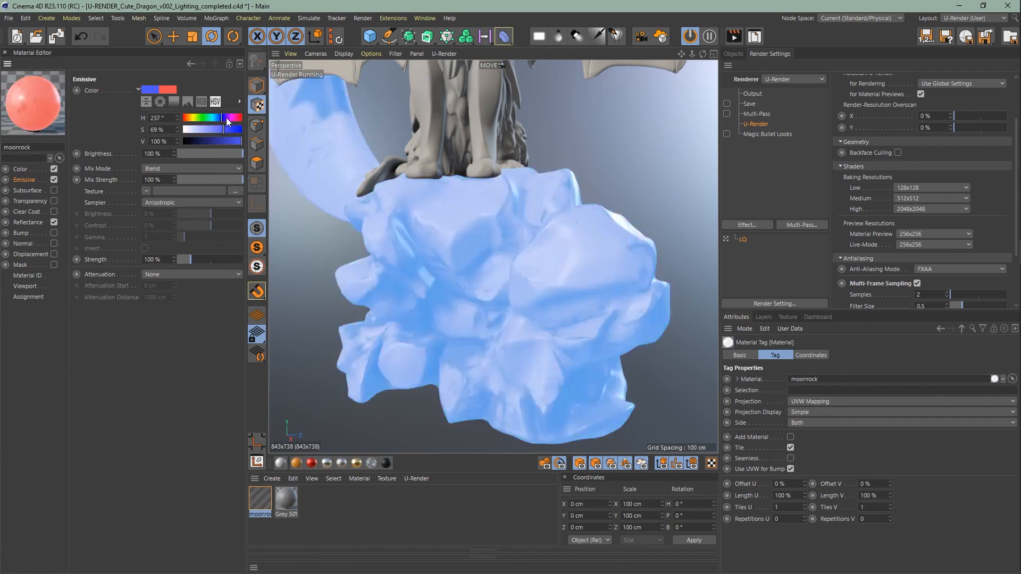
pyautogui.click(224, 119)
pyautogui.moveTo(219, 137); pyautogui.dragTo(219, 138)
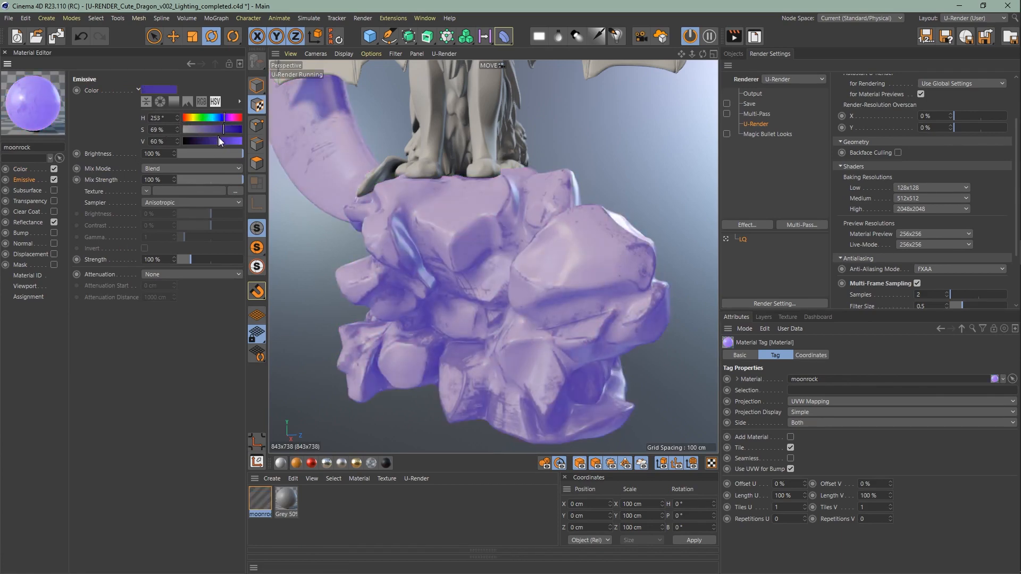
# Try an emissive brightness of 500 %, and set it back to 100 %.
pyautogui.moveTo(237, 153)
pyautogui.mouseDown()
pyautogui.moveTo(180, 154)
pyautogui.moveTo(233, 154)
pyautogui.mouseUp()
pyautogui.click(163, 154)
pyautogui.write('500')
pyautogui.press('Return')
pyautogui.click(162, 154)
pyautogui.write('100')
pyautogui.press('Return')
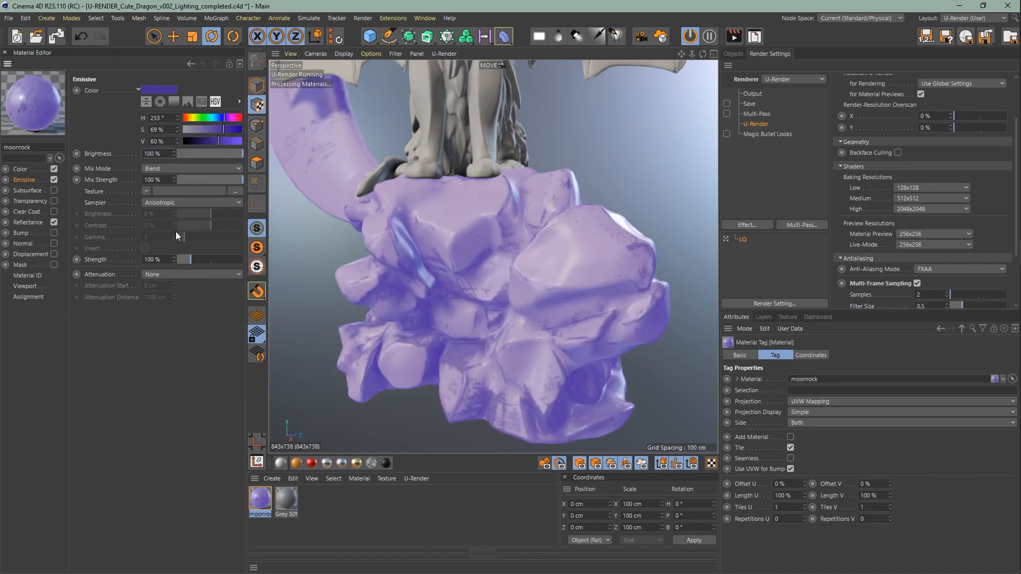
# Raise the emissive strength to 600 %.
pyautogui.moveTo(197, 261); pyautogui.dragTo(239, 260)
pyautogui.click(172, 261)
pyautogui.write('600')
pyautogui.press('Return')
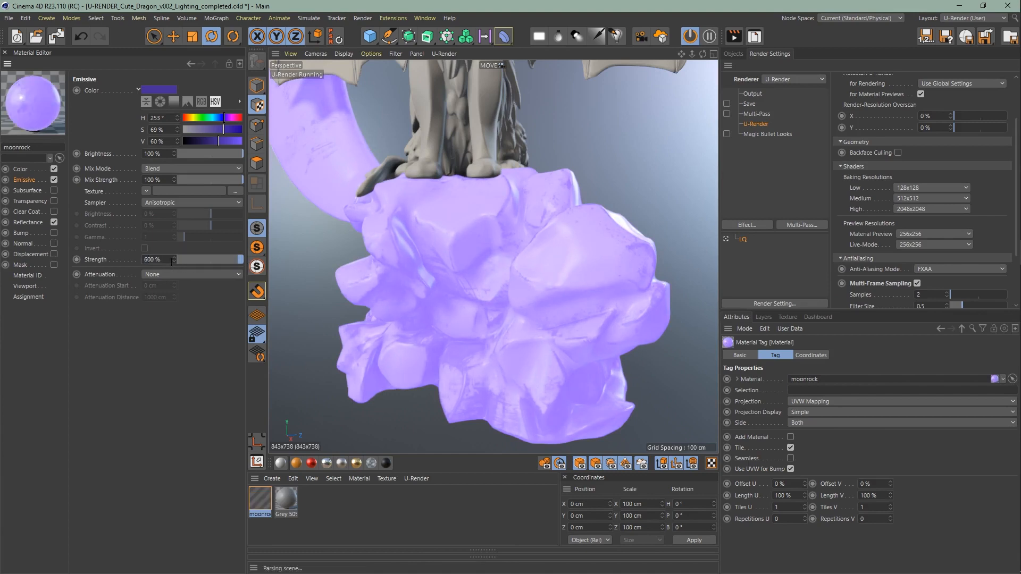
# Set the emissive attenuation to Linear with an attenuation distance of 500 cm.
pyautogui.click(180, 275)
pyautogui.click(183, 296)
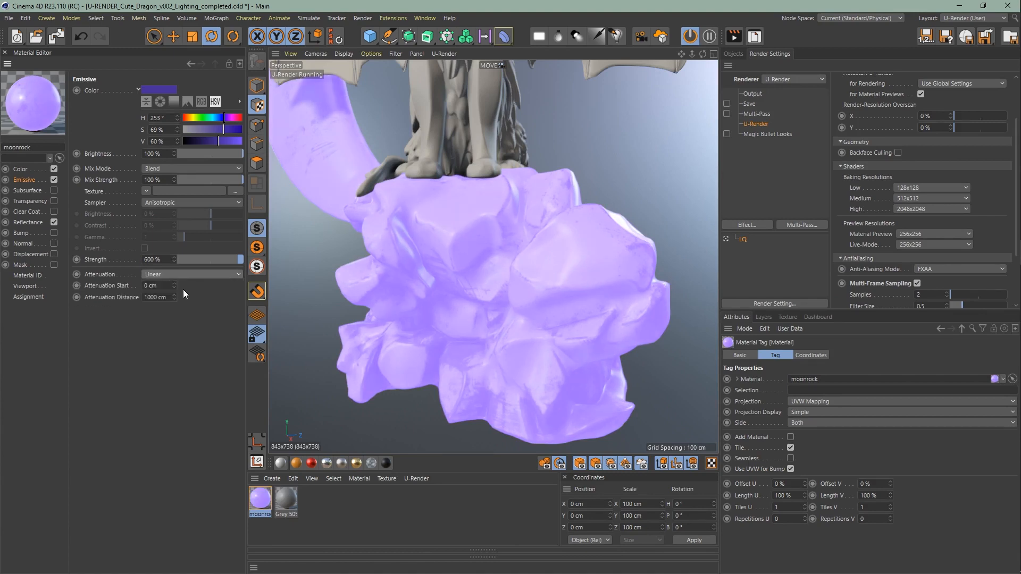
pyautogui.click(183, 282)
pyautogui.click(184, 307)
pyautogui.click(186, 274)
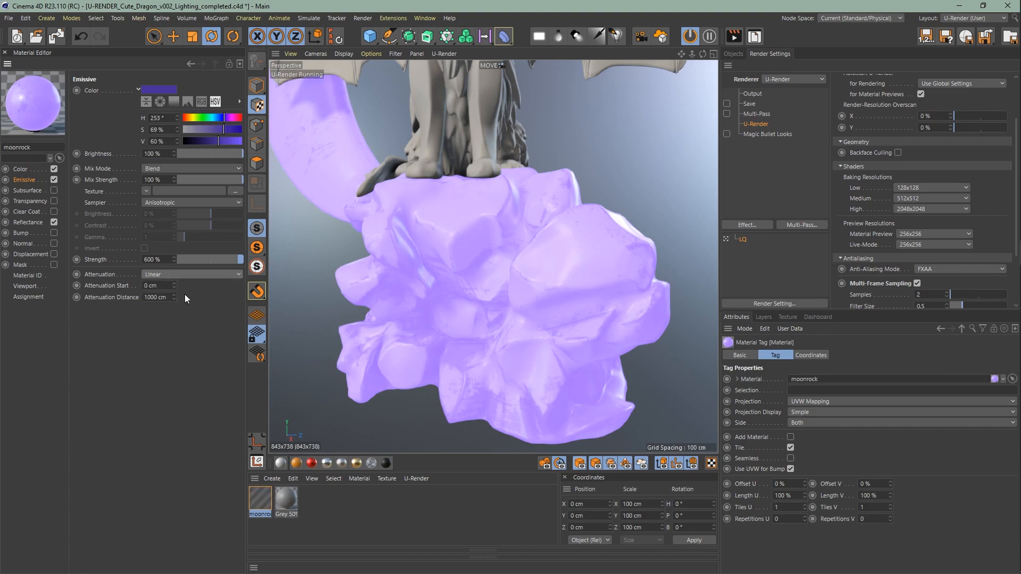
pyautogui.click(187, 297)
pyautogui.click(166, 297)
pyautogui.write('500')
pyautogui.press('Return')
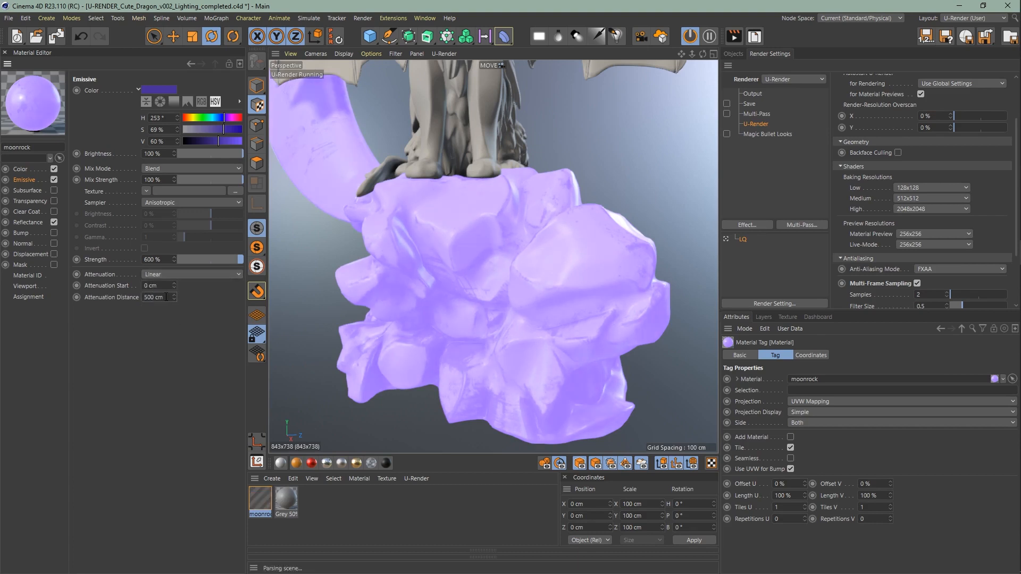
# Try shorter emissive attenuation distances such as 50 cm and 69 cm, and settle on 150 cm.
pyautogui.doubleClick(165, 297)
pyautogui.write('5')
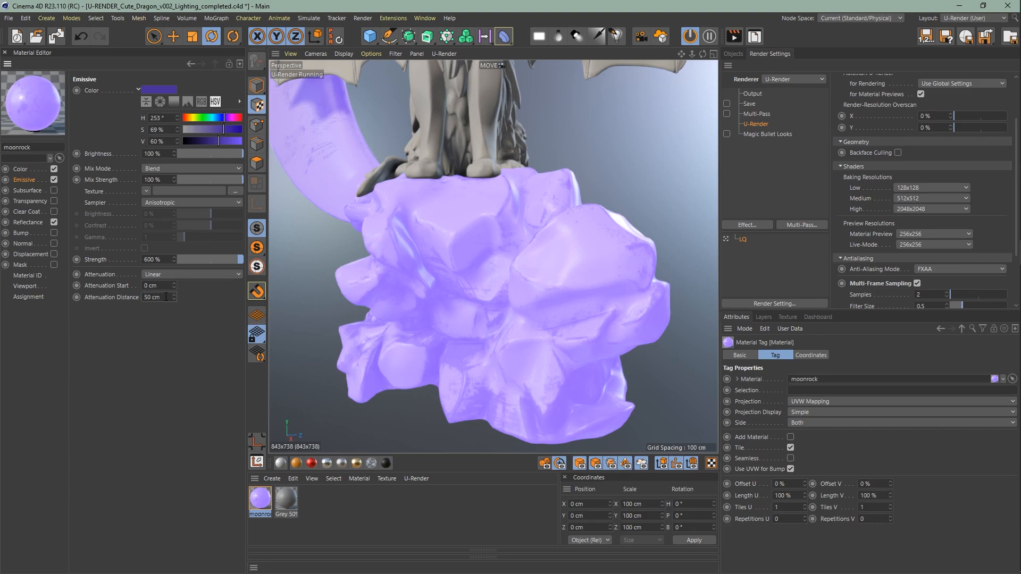
pyautogui.doubleClick(166, 298)
pyautogui.write('55')
pyautogui.press('Return')
pyautogui.doubleClick(166, 298)
pyautogui.write('64')
pyautogui.press('Return')
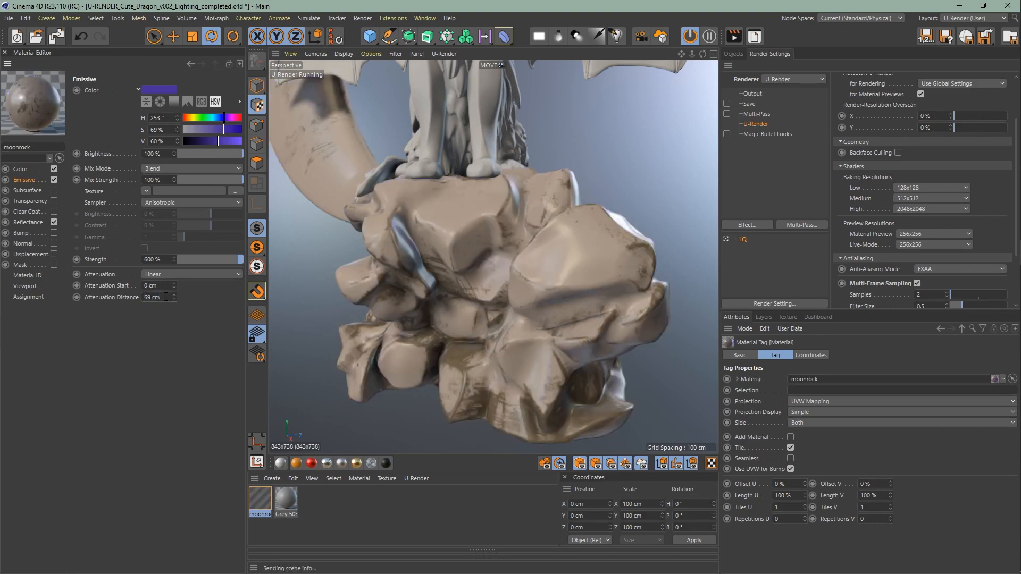
pyautogui.doubleClick(166, 298)
pyautogui.write('81')
pyautogui.press('Return')
pyautogui.doubleClick(166, 297)
pyautogui.write('150')
pyautogui.press('Return')
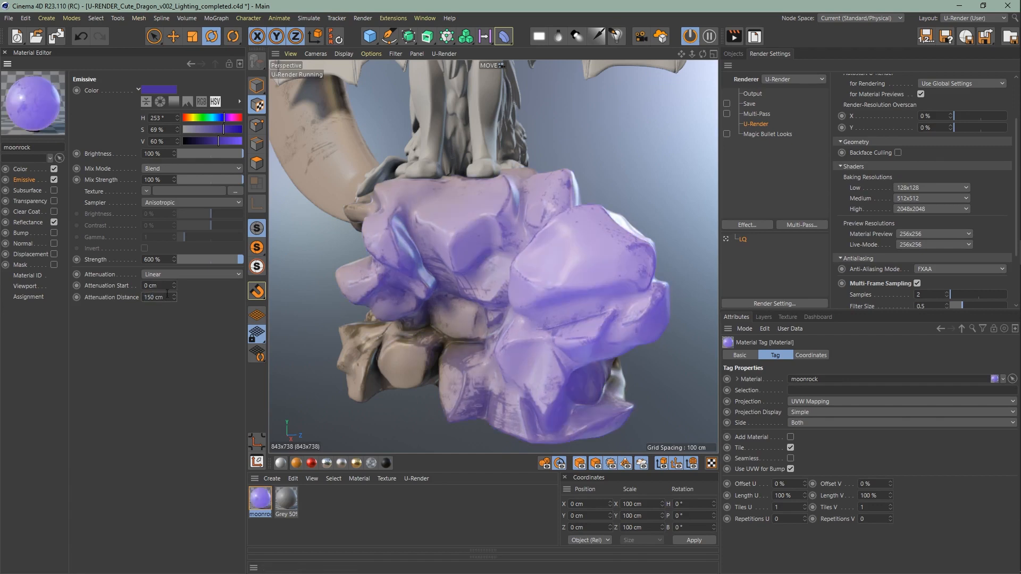
# Switch the emissive attenuation to Inverse Square and set its attenuation distance to 50 cm.
pyautogui.click(172, 274)
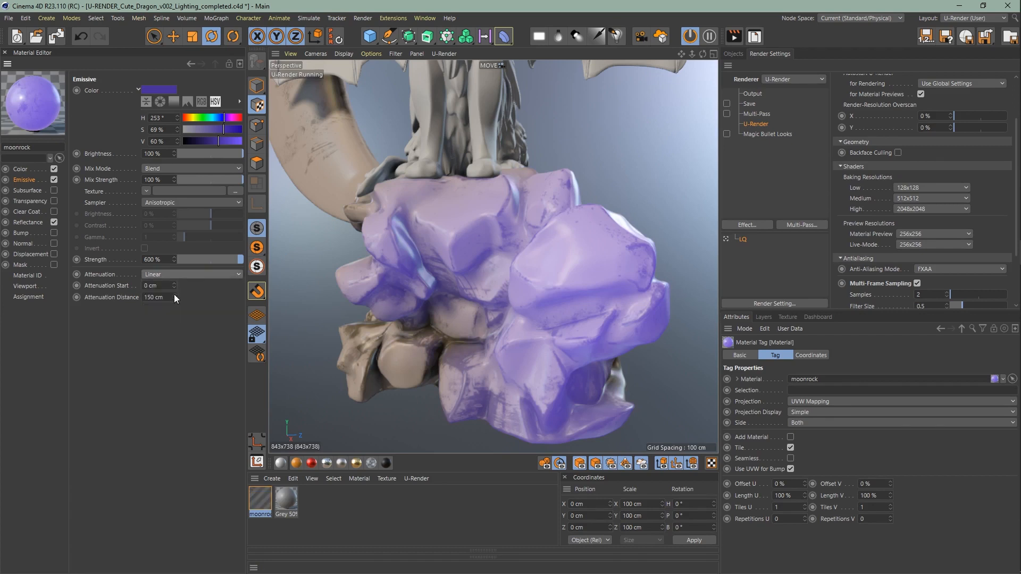
pyautogui.click(188, 309)
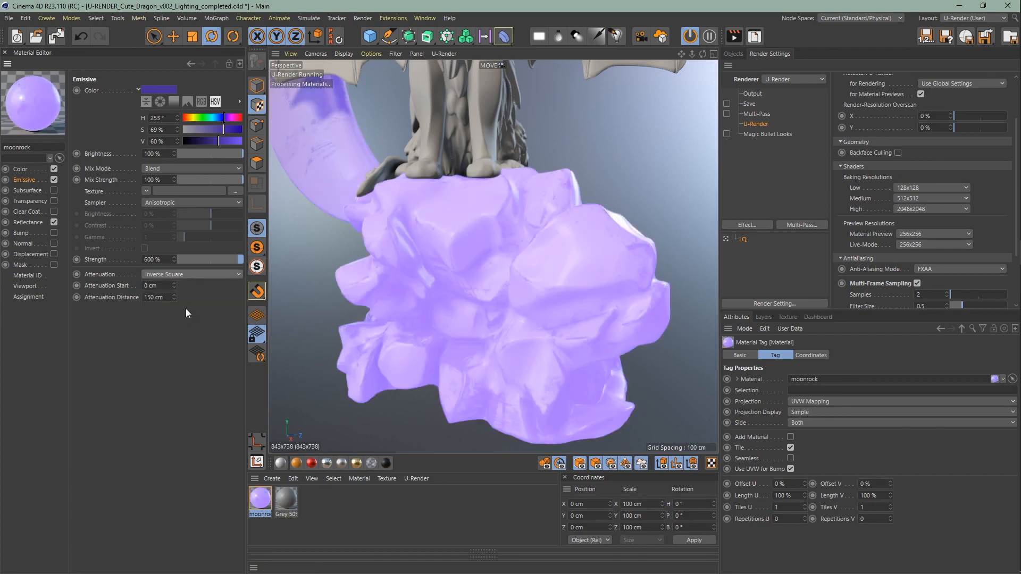
pyautogui.doubleClick(155, 298)
pyautogui.write('50')
pyautogui.press('Return')
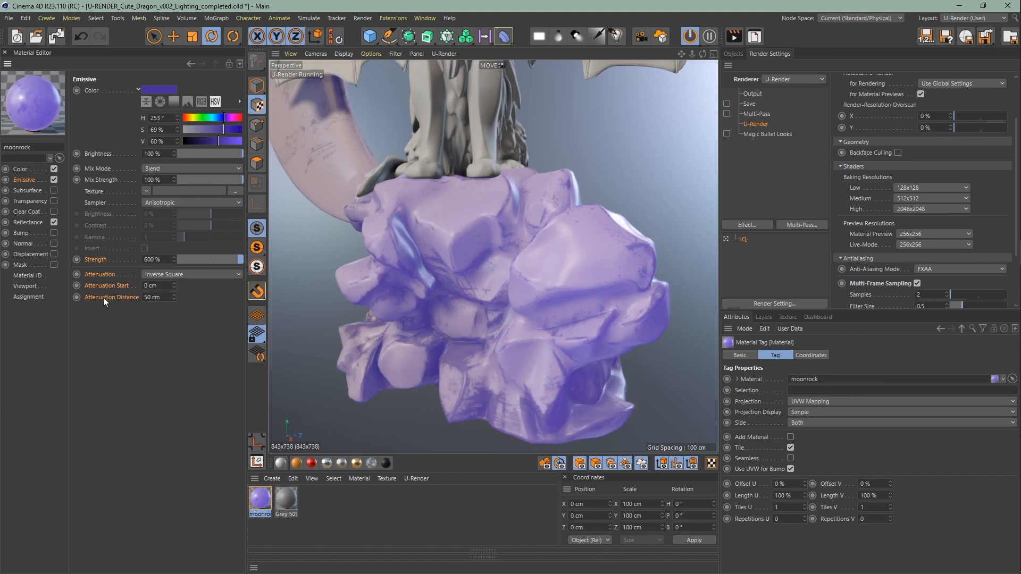
# Reset the emissive colour, strength and attenuation settings to their defaults and disable the Emissive channel.
pyautogui.rightClick(103, 298)
pyautogui.click(132, 371)
pyautogui.rightClick(111, 300)
pyautogui.click(139, 380)
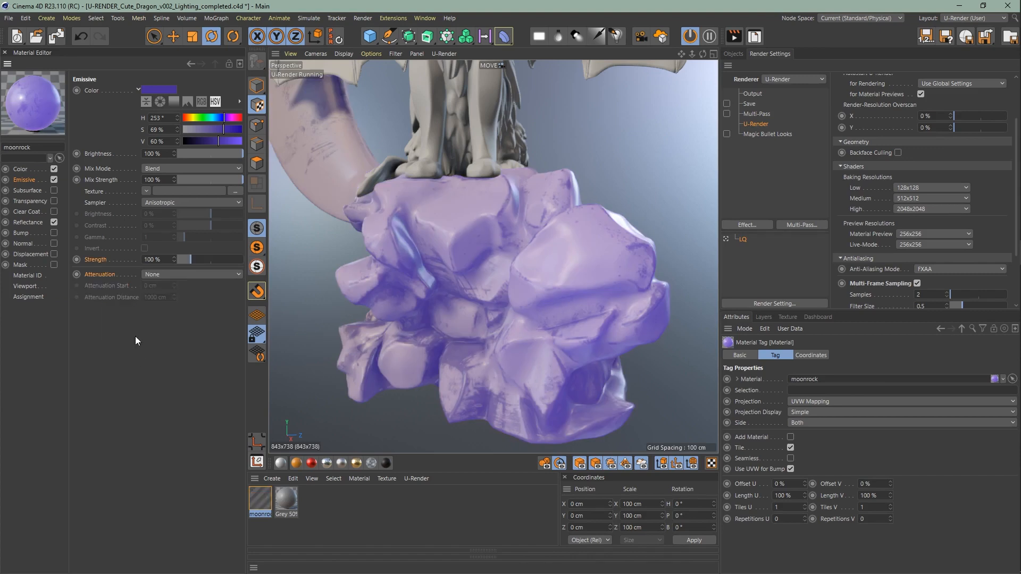
pyautogui.rightClick(101, 91)
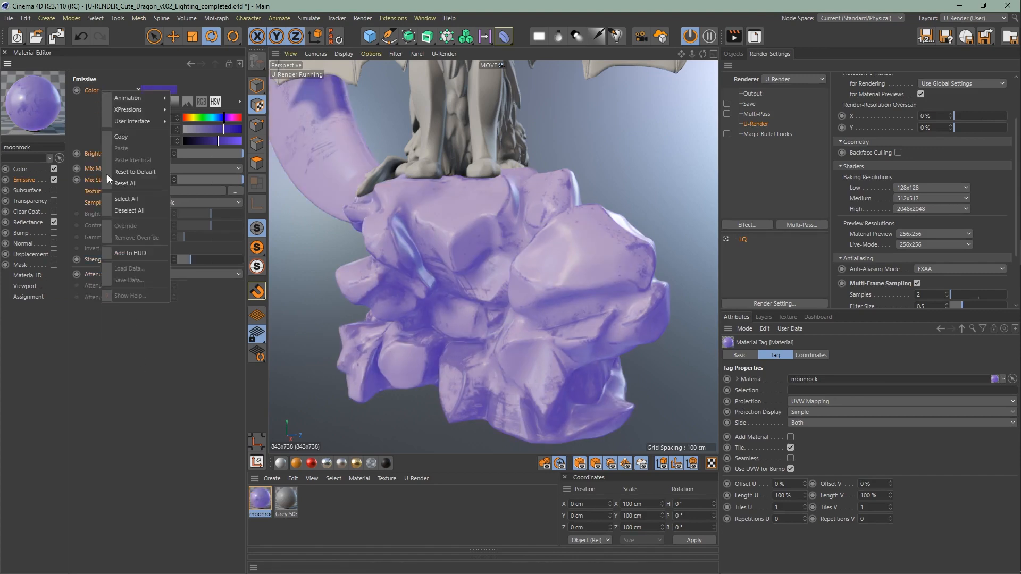
pyautogui.click(127, 171)
pyautogui.click(54, 180)
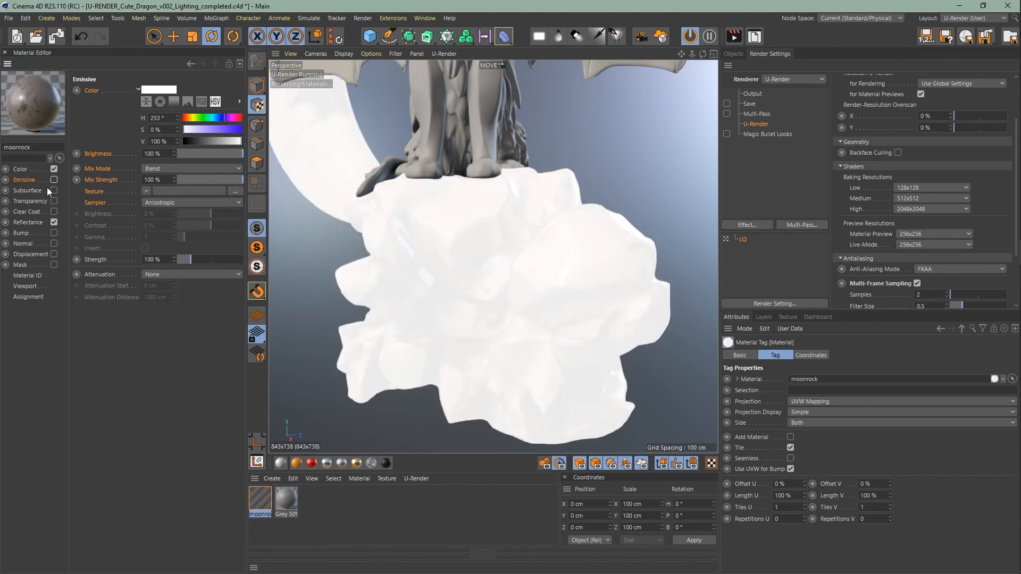
# Enable the Subsurface channel and set its colour to a blue of H 228°, S 69 %.
pyautogui.click(53, 190)
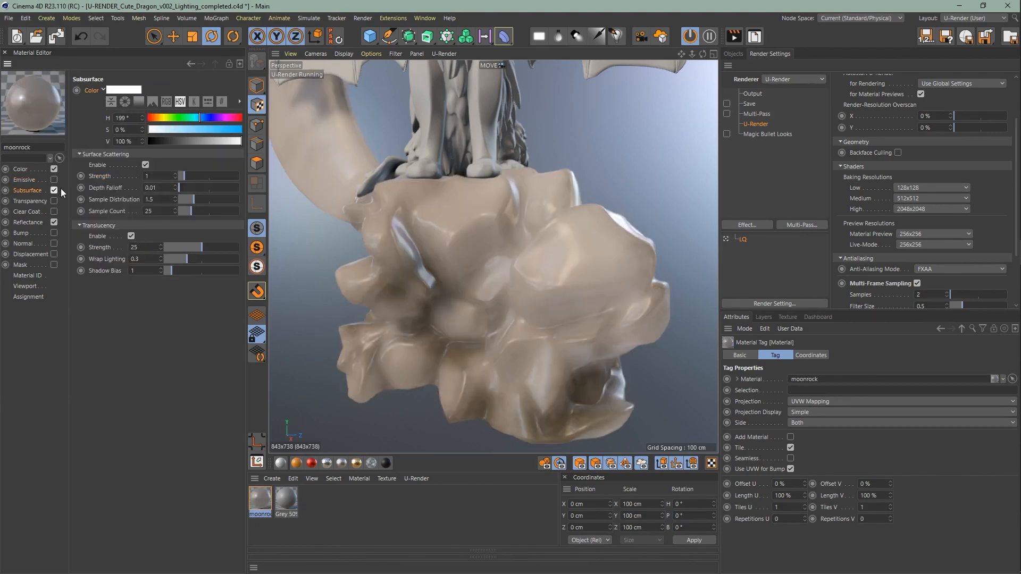
pyautogui.moveTo(152, 130); pyautogui.dragTo(213, 133)
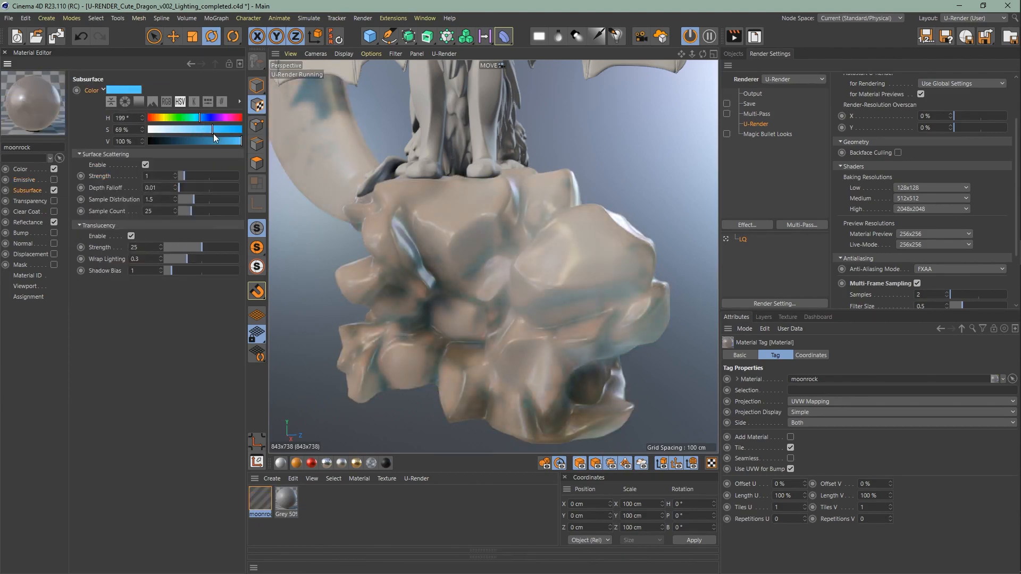
pyautogui.click(208, 120)
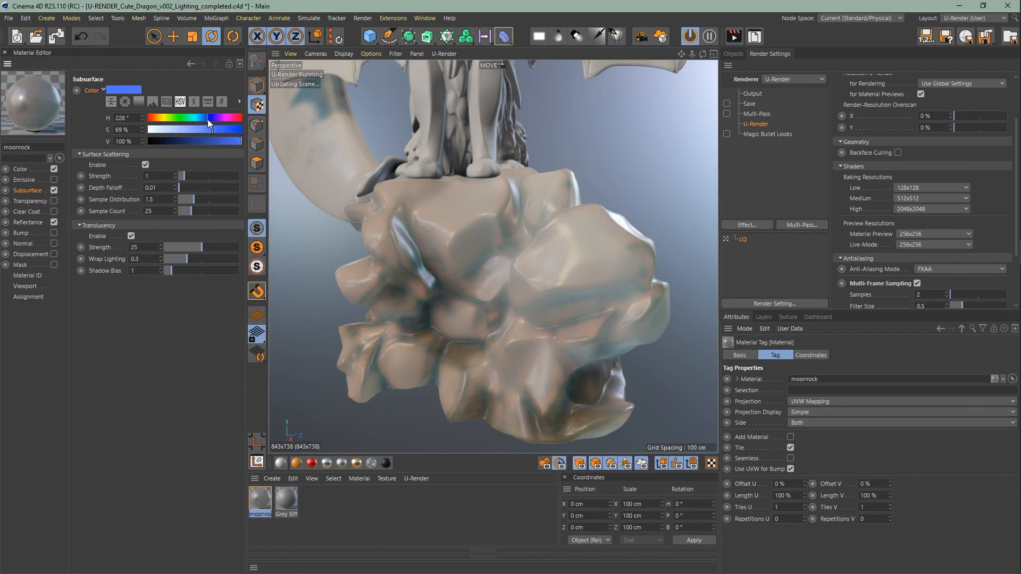
# Turn off surface scattering and set the translucency strength to 50, wrap lighting to 0.19 and shadow bias to 3.55.
pyautogui.click(145, 165)
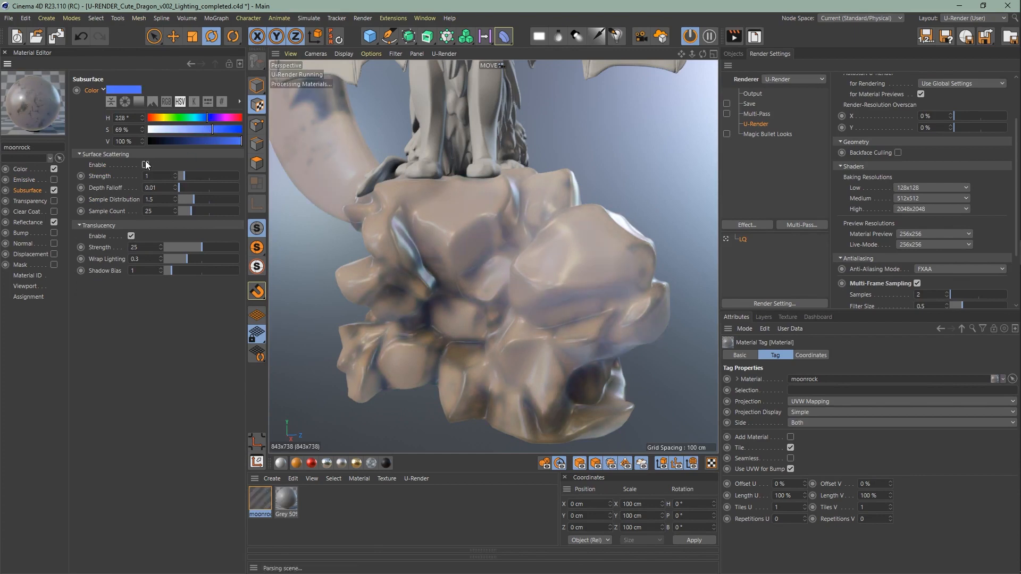
pyautogui.moveTo(202, 247); pyautogui.dragTo(228, 243)
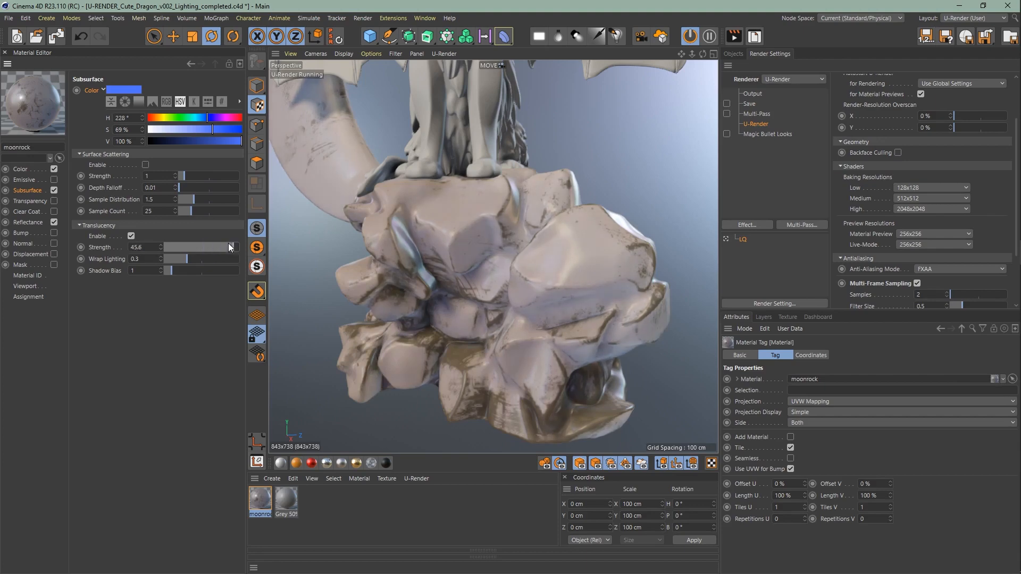
pyautogui.moveTo(197, 261)
pyautogui.mouseDown()
pyautogui.moveTo(228, 261)
pyautogui.moveTo(178, 265)
pyautogui.moveTo(232, 276)
pyautogui.moveTo(197, 279)
pyautogui.moveTo(182, 263)
pyautogui.mouseUp()
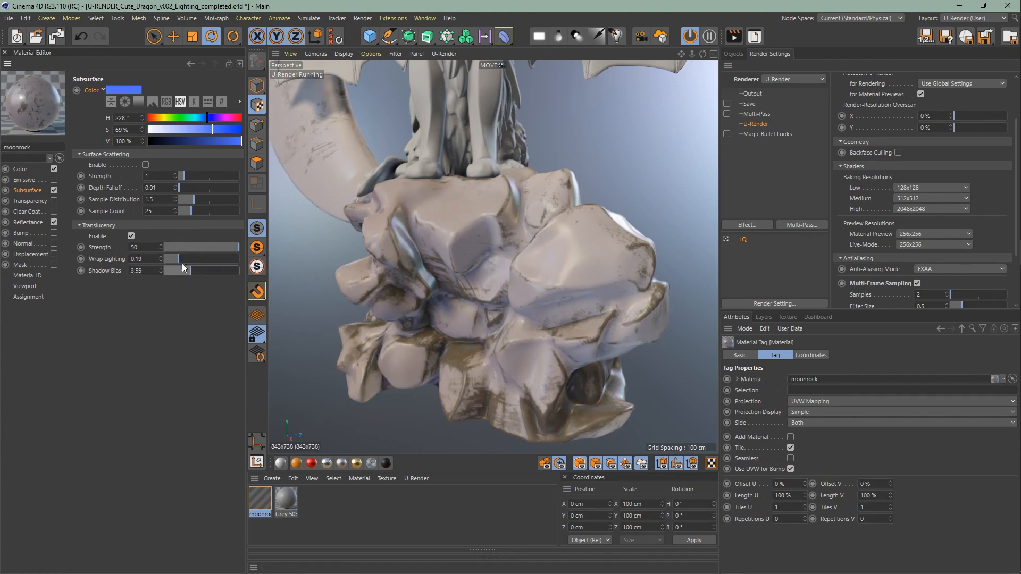
# Enable surface scattering with strength 50, depth falloff 0.68, sample distribution 1.65 and sample count 39.
pyautogui.click(146, 165)
pyautogui.moveTo(183, 175); pyautogui.dragTo(238, 182)
pyautogui.click(157, 175)
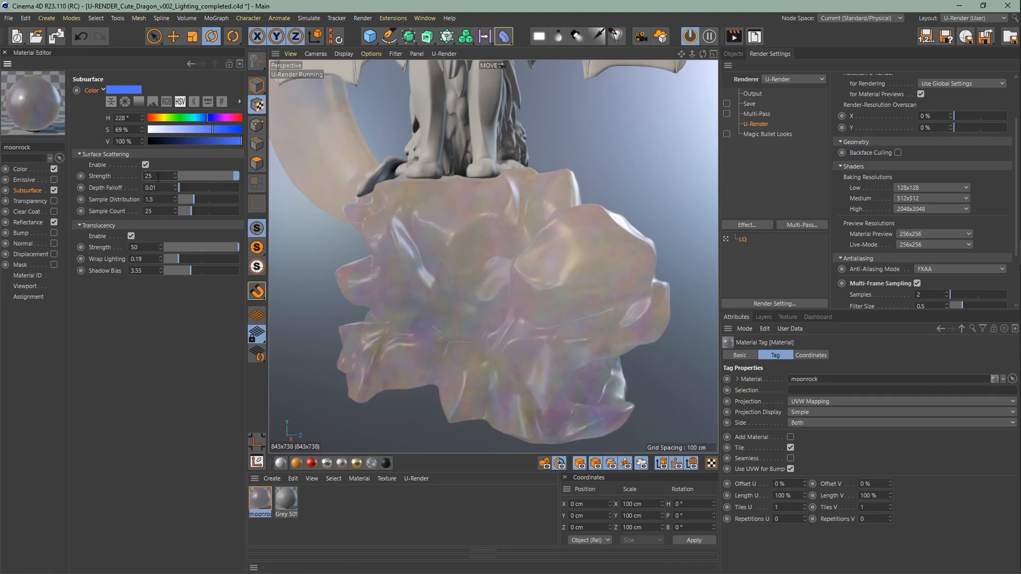
pyautogui.moveTo(183, 189); pyautogui.dragTo(201, 211)
pyautogui.click(159, 176)
pyautogui.write('50')
pyautogui.press('Return')
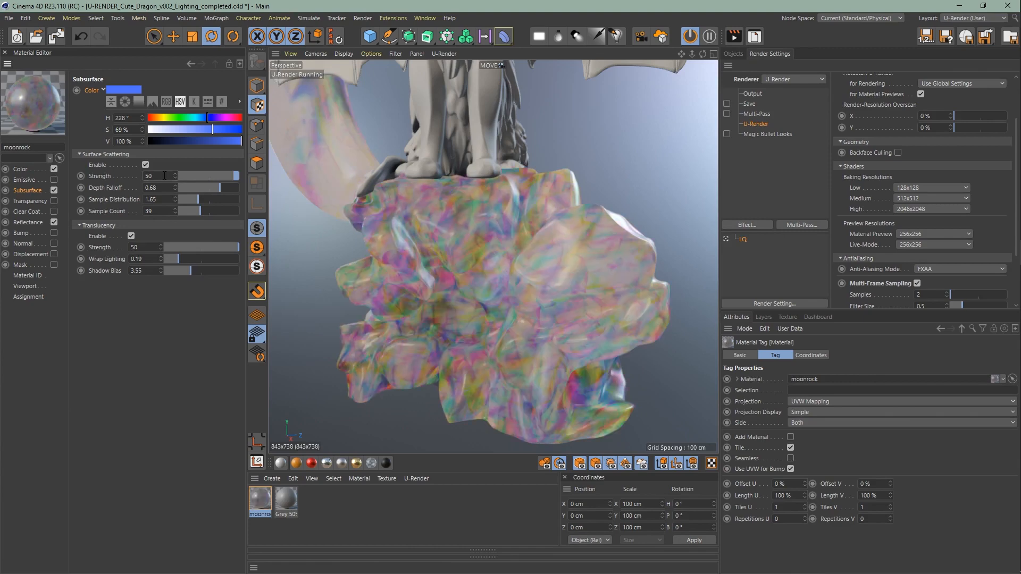
# Try a different Subsurface Light Scale in the shadow settings of the key light and backlight tags, and undo the change.
pyautogui.click(734, 53)
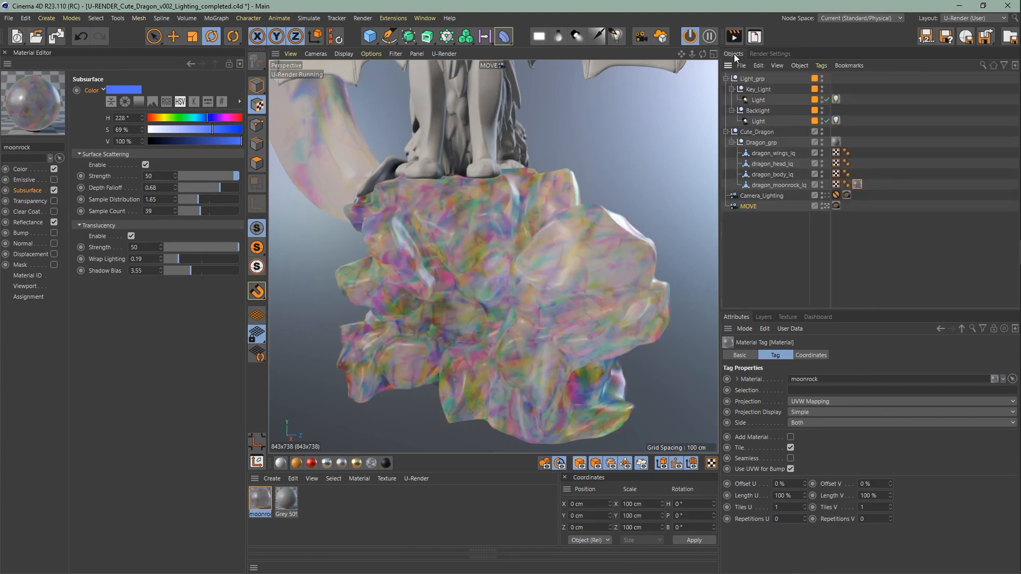
pyautogui.click(837, 99)
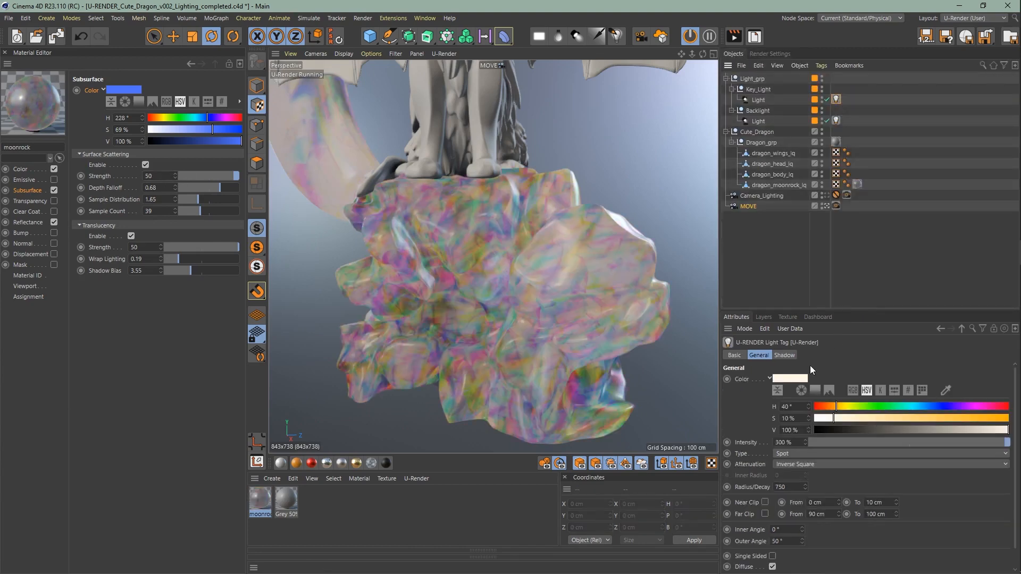
pyautogui.click(784, 356)
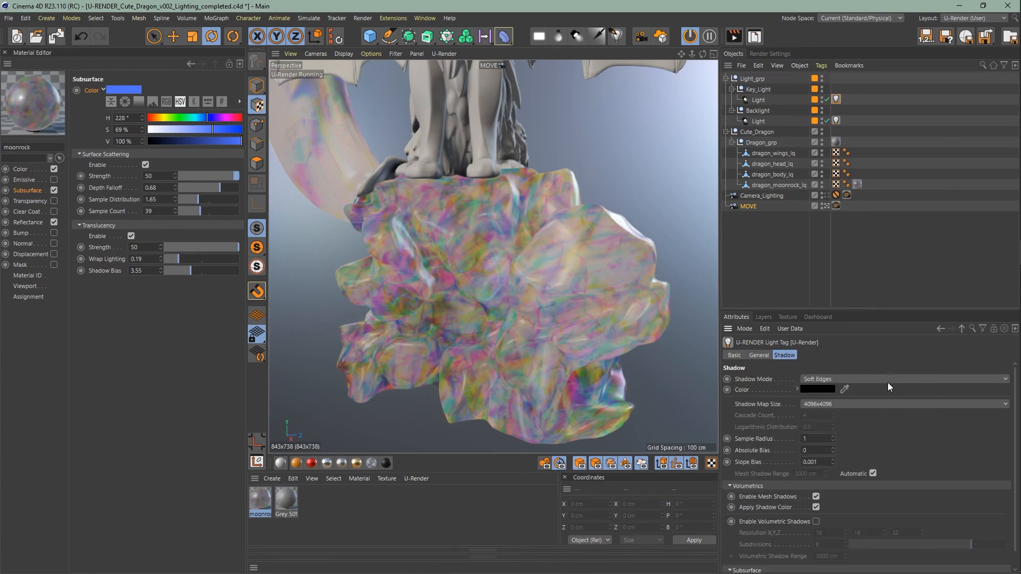
pyautogui.scroll(-1, 890, 387)
pyautogui.moveTo(846, 566)
pyautogui.mouseDown()
pyautogui.moveTo(981, 566)
pyautogui.moveTo(857, 562)
pyautogui.mouseUp()
pyautogui.click(837, 120)
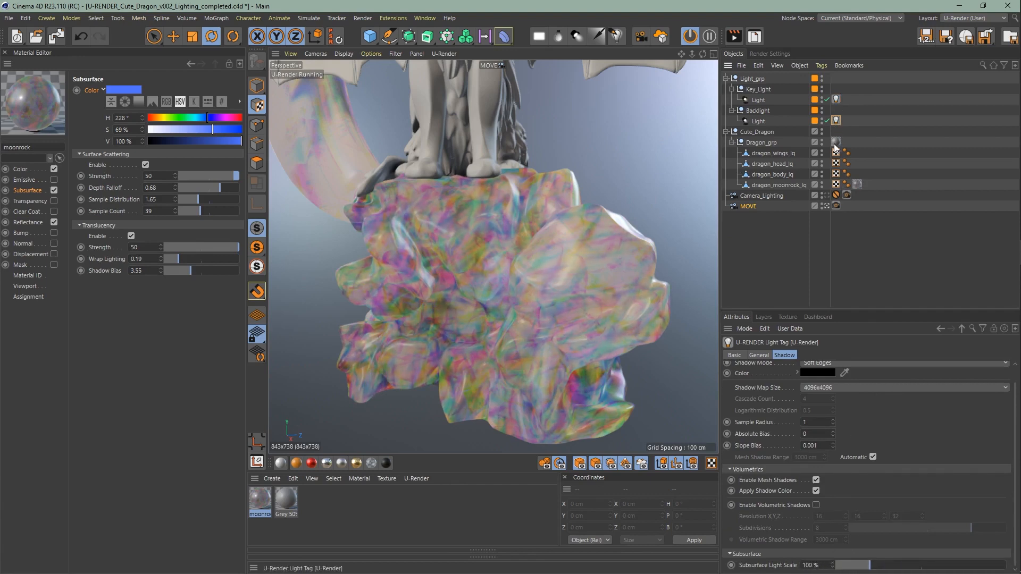
pyautogui.moveTo(864, 567); pyautogui.dragTo(843, 567)
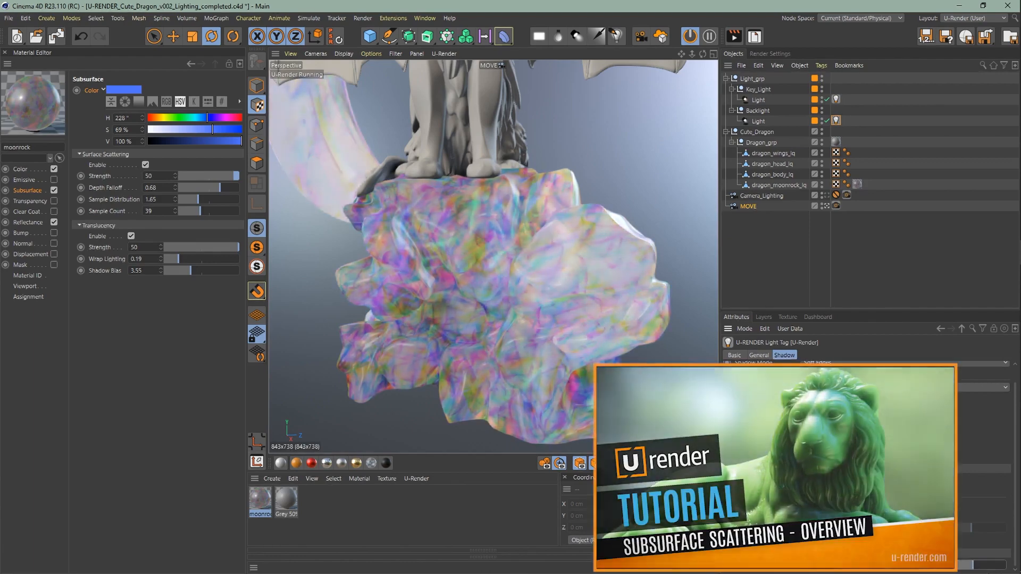
pyautogui.hotkey('ctrl', 'z')
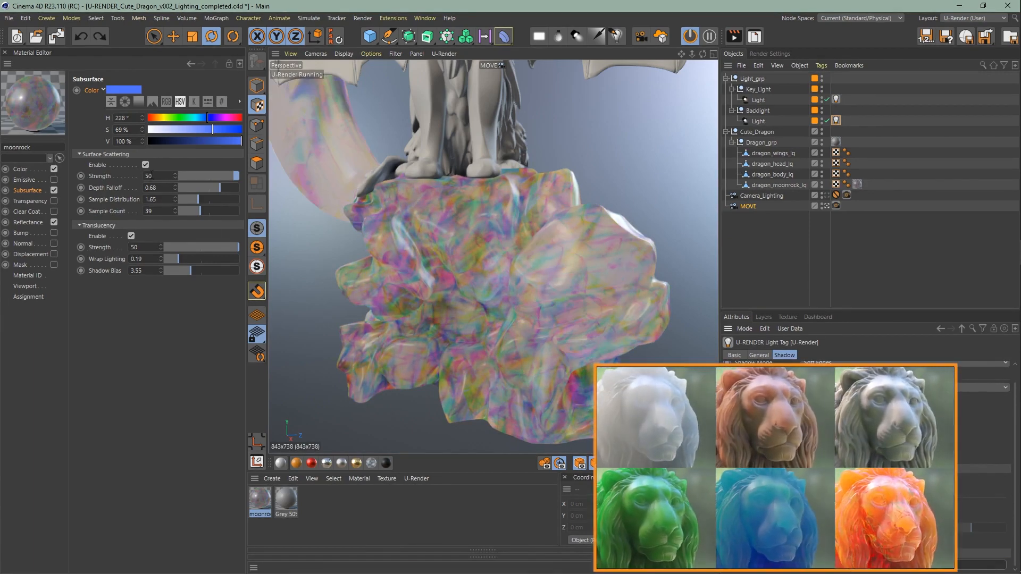
# Reset the moonrock material's subsurface colour, surface scattering and translucency settings to their defaults and disable the Subsurface channel.
pyautogui.rightClick(109, 271)
pyautogui.click(158, 344)
pyautogui.rightClick(107, 270)
pyautogui.click(146, 346)
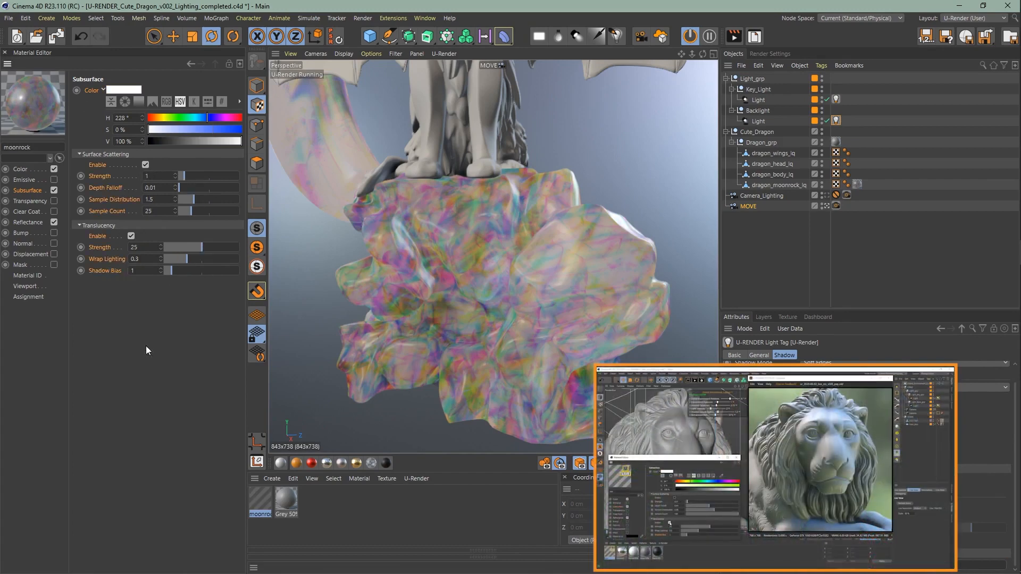
pyautogui.click(54, 191)
# Enable the Transparency channel with refraction 2.079, opacity 40 % and a transmission colour of H 194°, S 89 %.
pyautogui.click(30, 201)
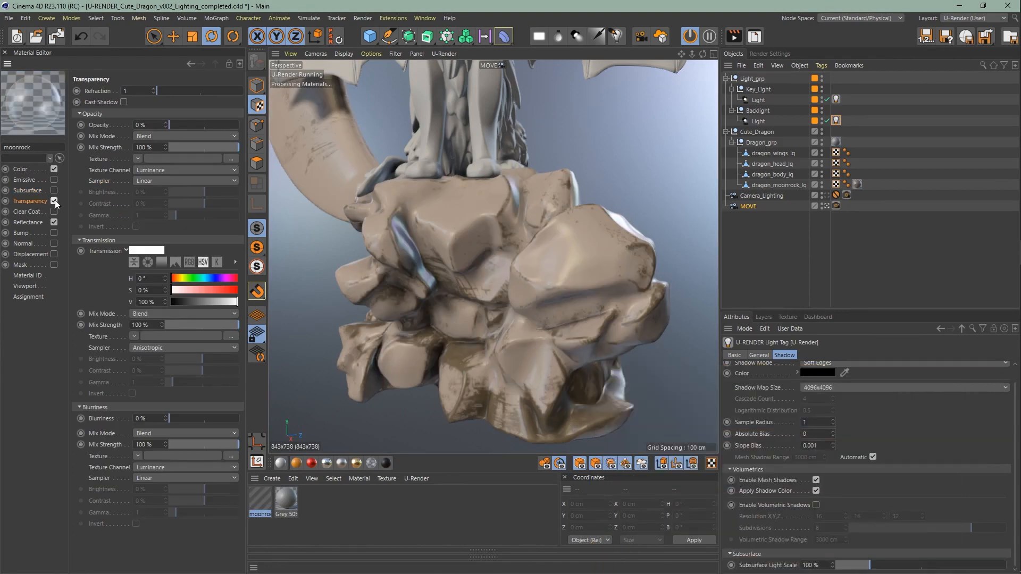
pyautogui.moveTo(166, 90)
pyautogui.mouseDown()
pyautogui.moveTo(240, 91)
pyautogui.moveTo(165, 93)
pyautogui.mouseUp()
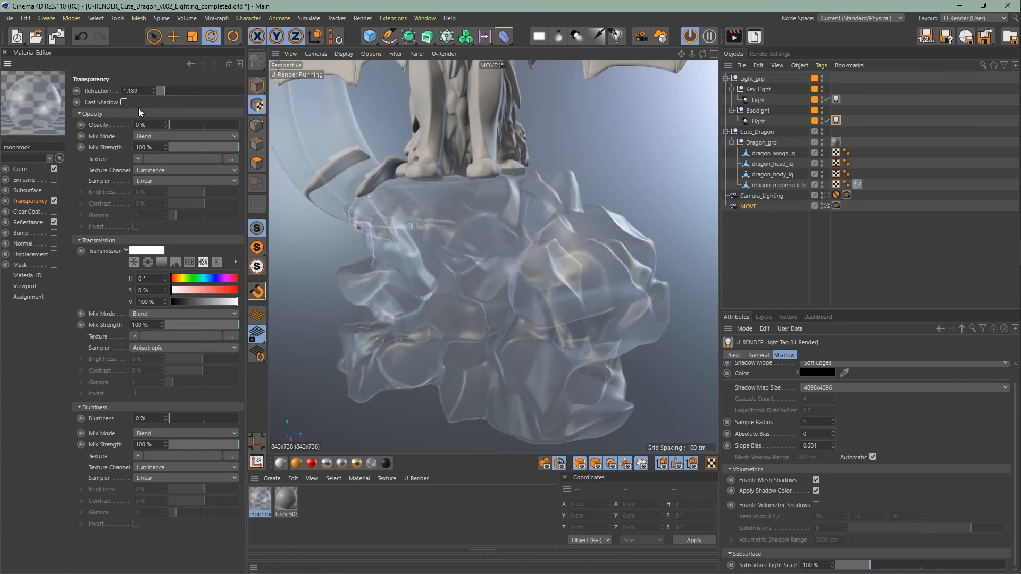
pyautogui.moveTo(168, 125); pyautogui.dragTo(203, 95)
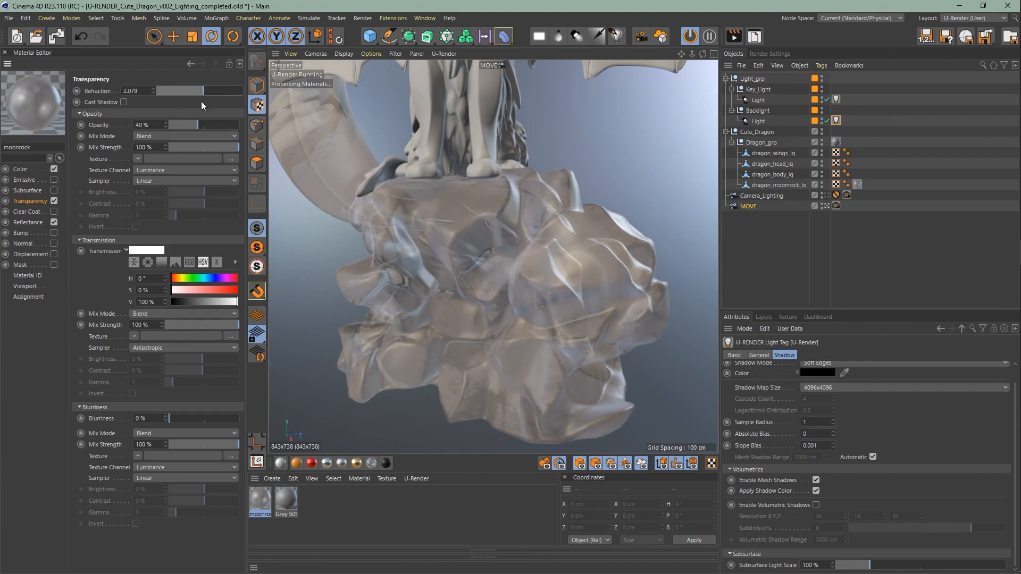
pyautogui.moveTo(184, 293); pyautogui.dragTo(232, 295)
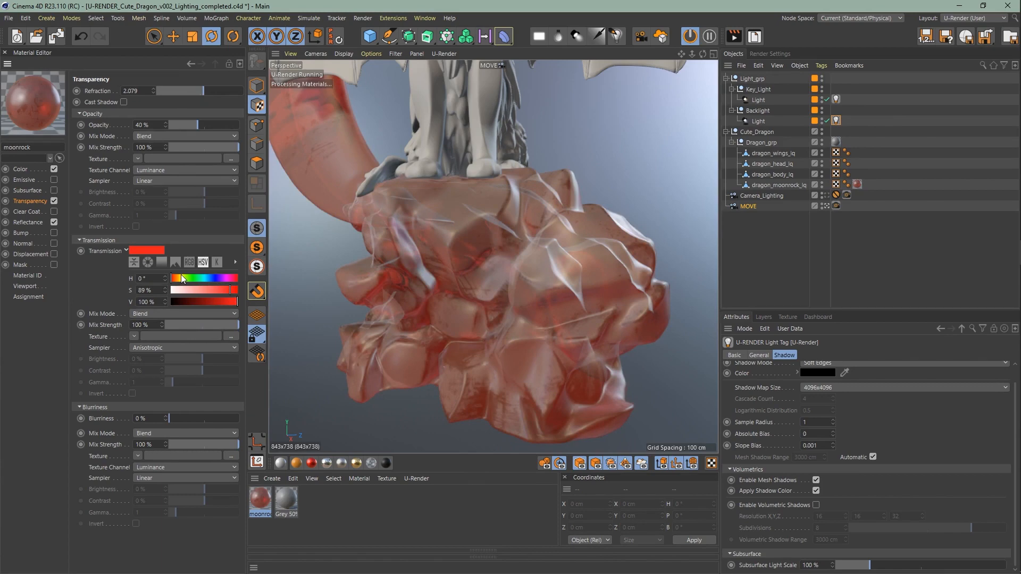
pyautogui.moveTo(179, 280); pyautogui.dragTo(206, 279)
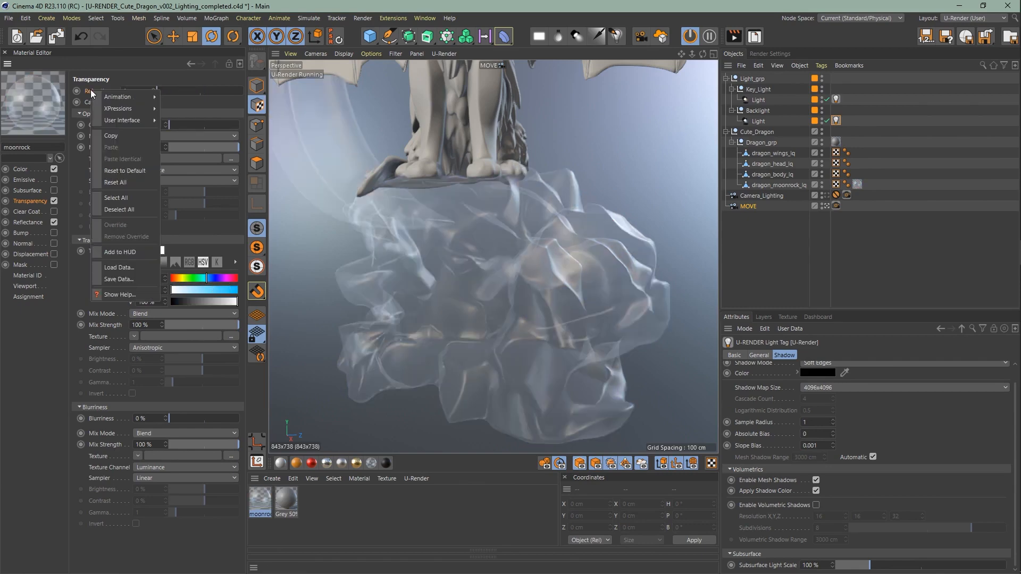
# Reset the transparency settings to their defaults and disable the Transparency channel.
pyautogui.click(120, 170)
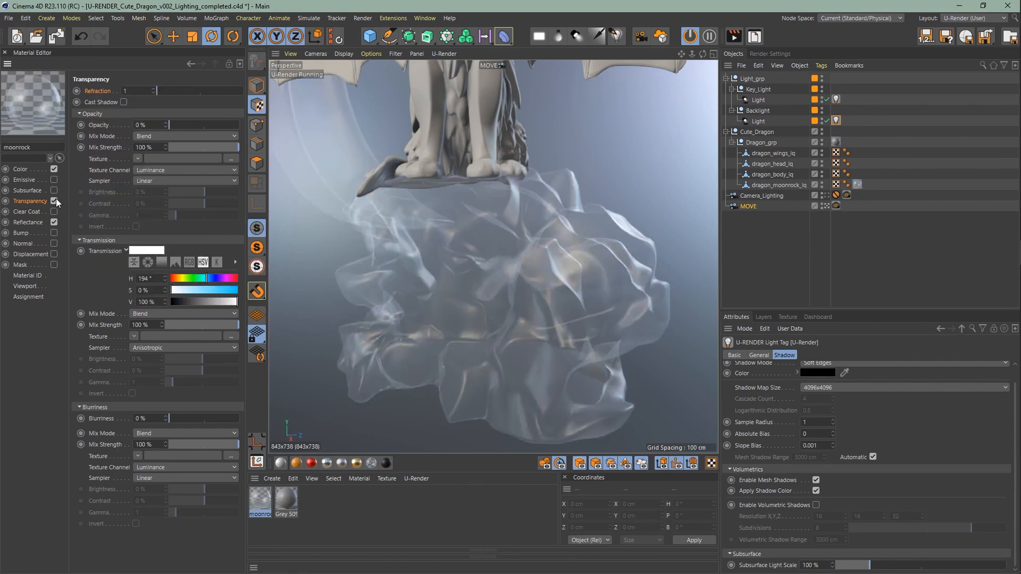
pyautogui.click(54, 201)
# Enable the Clear Coat channel at 100 % strength and raise its glossiness to 100 %.
pyautogui.click(46, 211)
pyautogui.click(53, 212)
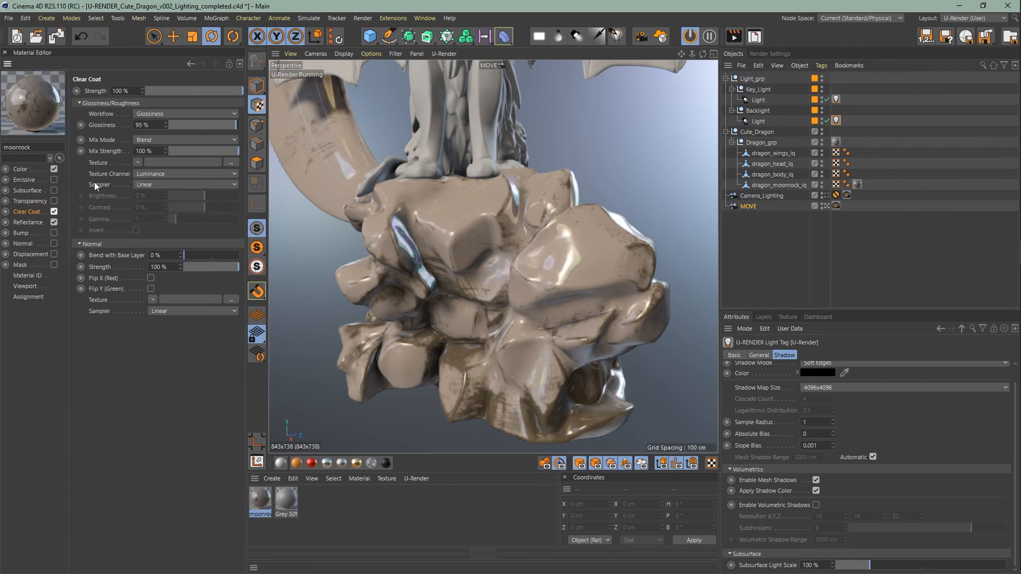
pyautogui.moveTo(235, 89); pyautogui.dragTo(243, 126)
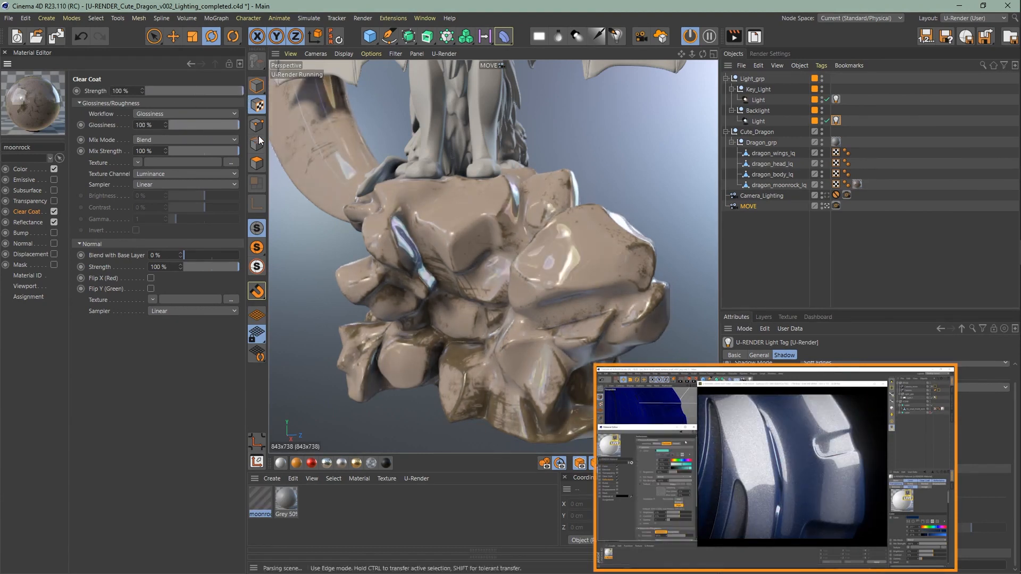
# Switch the clear coat workflow to Roughness and back to Glossiness.
pyautogui.click(167, 115)
pyautogui.click(167, 135)
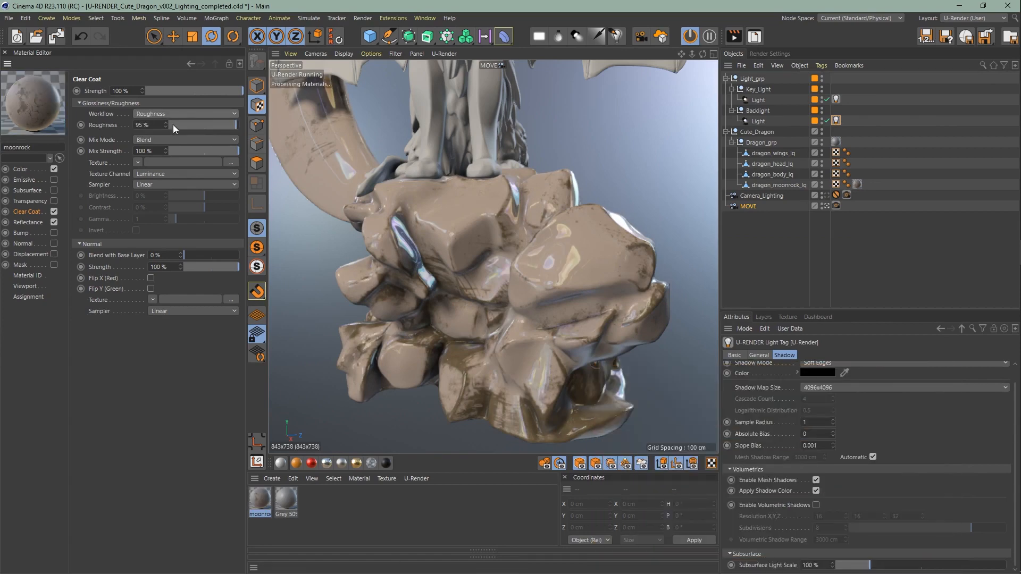
pyautogui.click(186, 115)
pyautogui.click(183, 128)
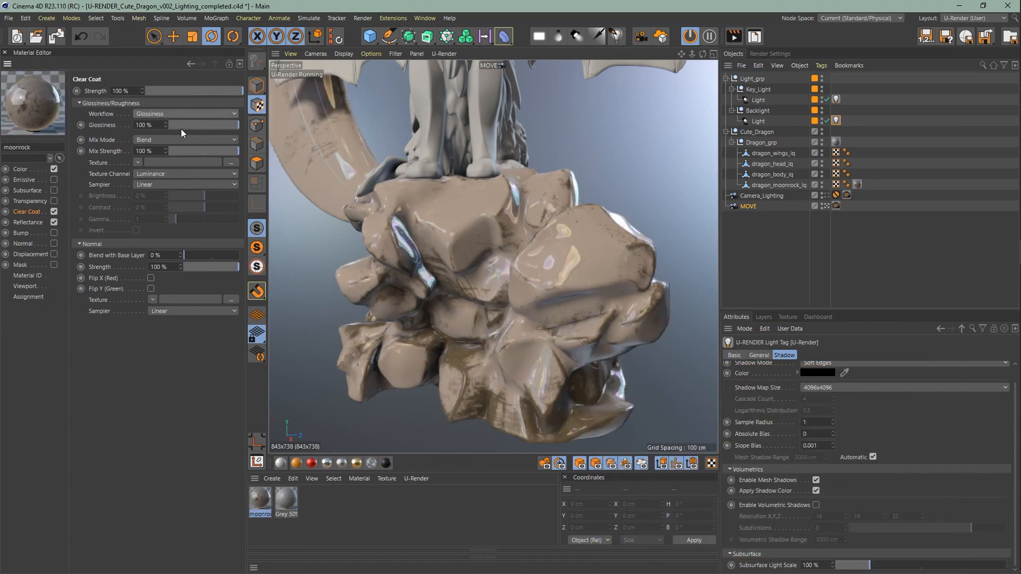
# Set the clear coat glossiness to 85 % and its normal's blend with the base layer to 100 %.
pyautogui.doubleClick(160, 128)
pyautogui.write('85')
pyautogui.press('Return')
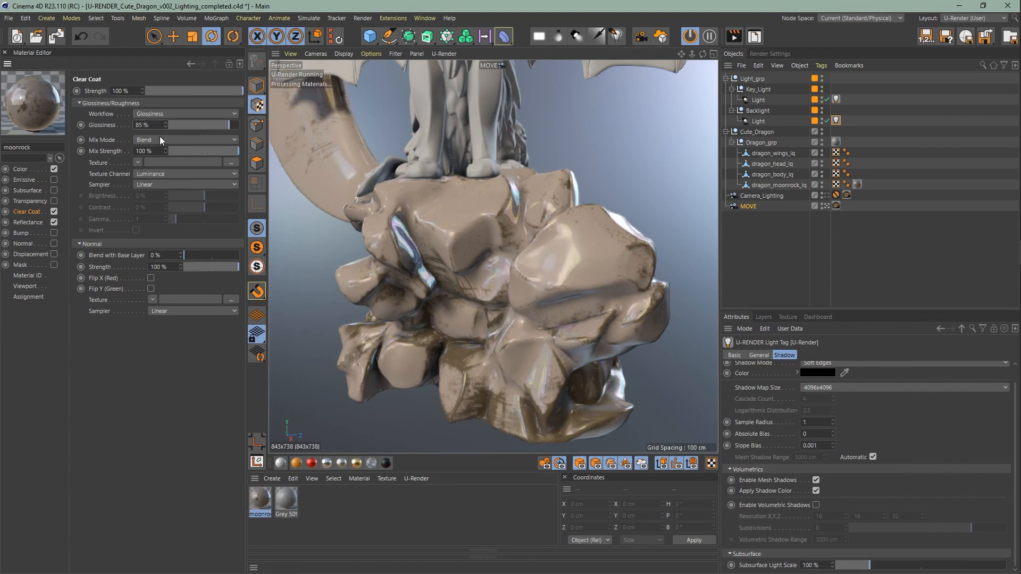
pyautogui.click(182, 258)
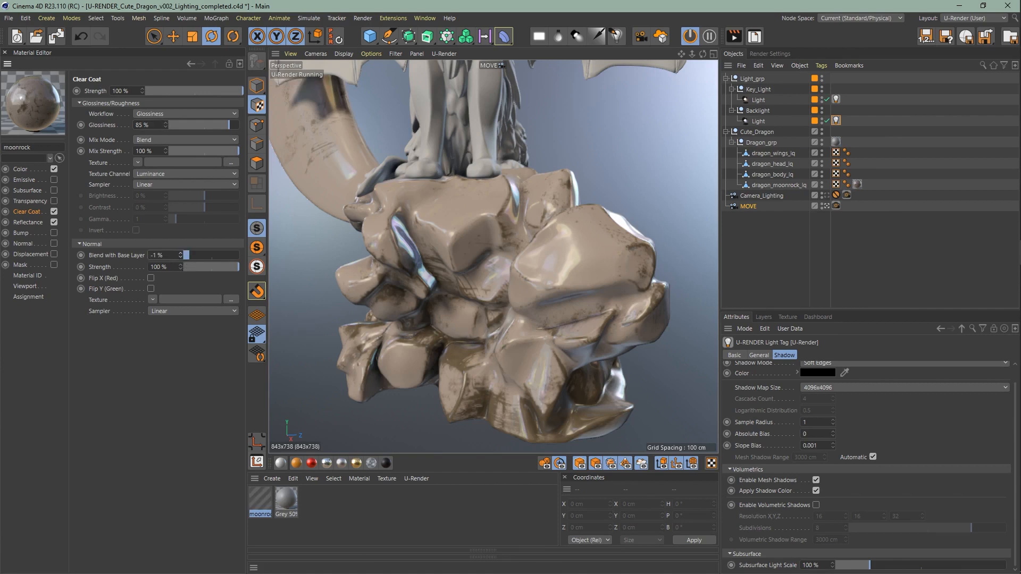
pyautogui.moveTo(190, 259); pyautogui.dragTo(257, 256)
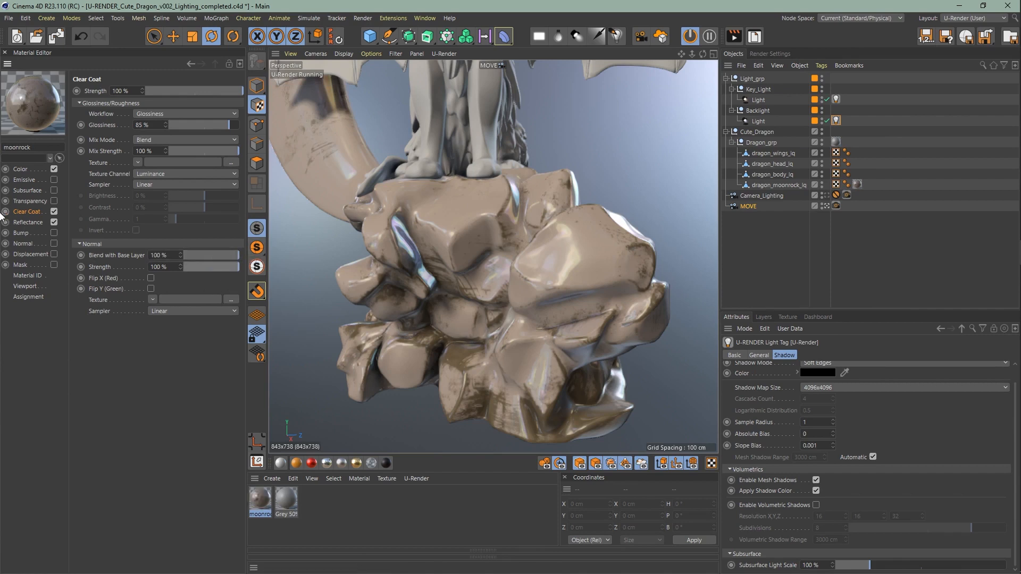
# Switch the Reflectance channel to the Metallic workflow with metalness 100 % and dielectric F0 7 %.
pyautogui.click(40, 223)
pyautogui.click(171, 102)
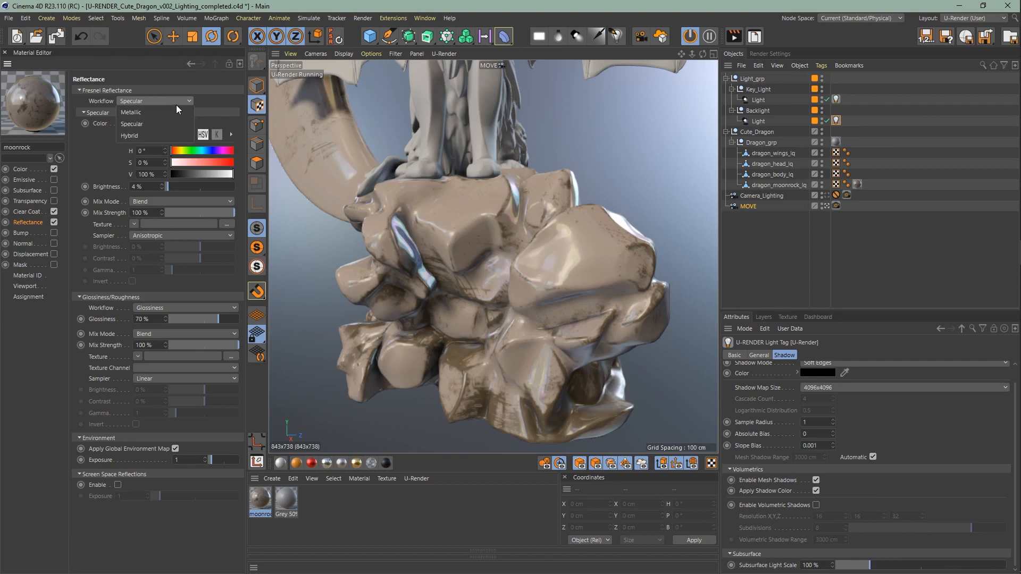
pyautogui.click(176, 110)
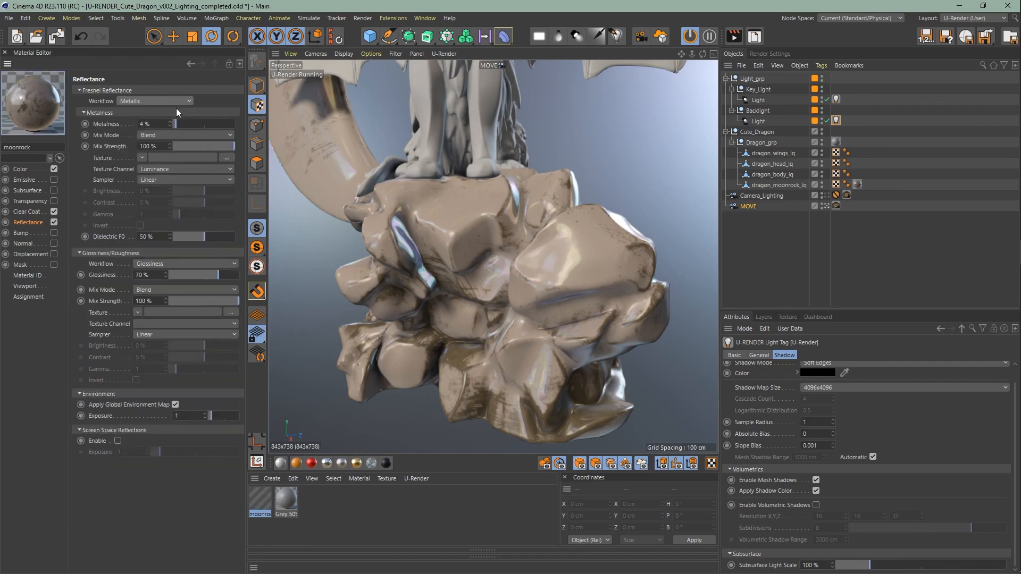
pyautogui.moveTo(209, 122); pyautogui.dragTo(235, 126)
pyautogui.moveTo(204, 236); pyautogui.dragTo(178, 241)
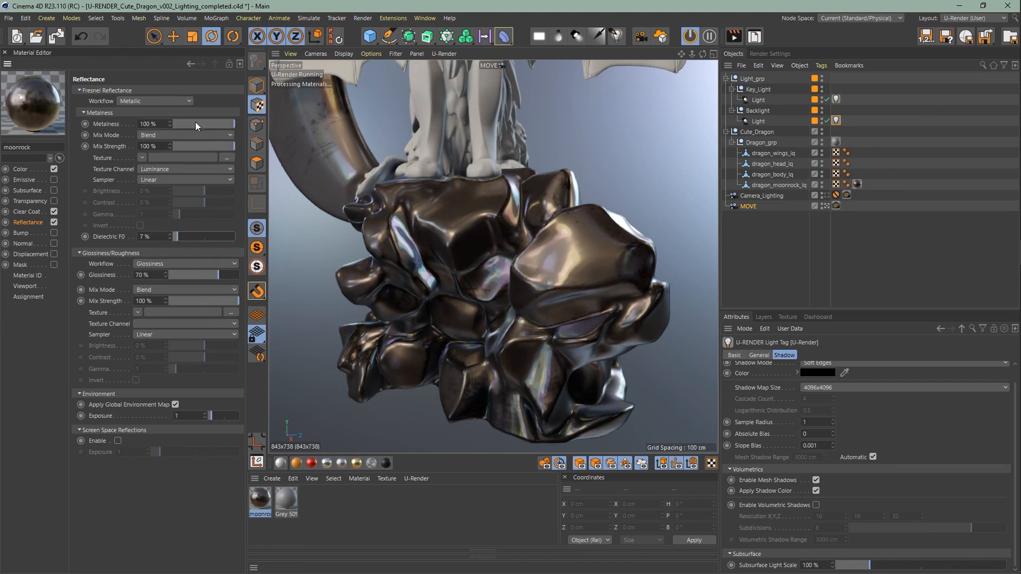
# Lower the metalness to 0 % and raise the dielectric F0 to 96 %.
pyautogui.moveTo(196, 123); pyautogui.dragTo(187, 123)
pyautogui.moveTo(193, 238)
pyautogui.mouseDown()
pyautogui.moveTo(241, 235)
pyautogui.moveTo(203, 236)
pyautogui.mouseUp()
pyautogui.moveTo(187, 123); pyautogui.dragTo(171, 126)
pyautogui.moveTo(203, 237); pyautogui.dragTo(233, 240)
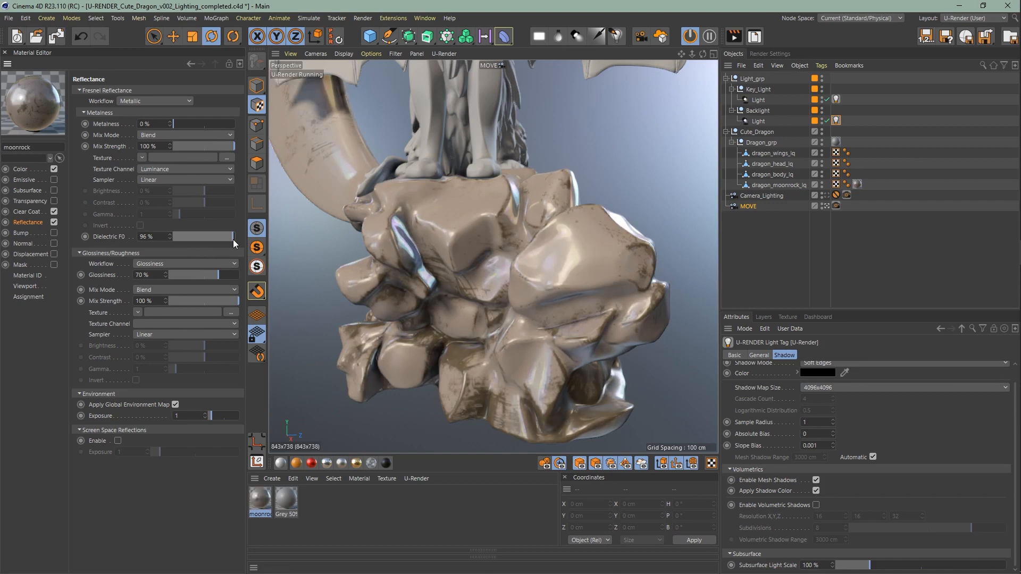
# Reset the dielectric F0 and metalness values to their defaults.
pyautogui.rightClick(120, 238)
pyautogui.click(137, 321)
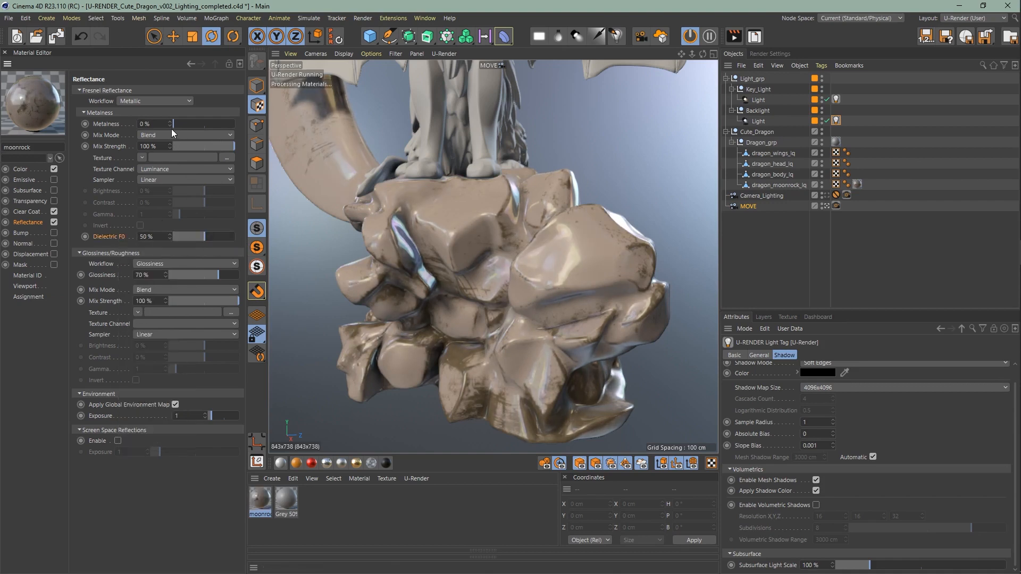
pyautogui.rightClick(122, 126)
pyautogui.click(139, 208)
# Set the Fresnel reflectance workflow to Specular with a red colour of S 75 % and brightness 64 %.
pyautogui.click(149, 101)
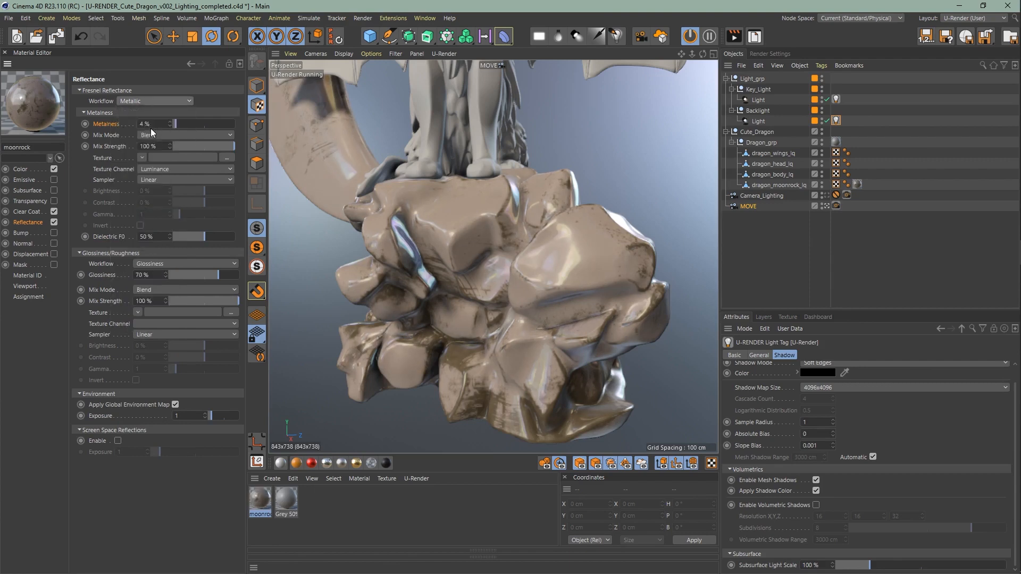
pyautogui.click(151, 125)
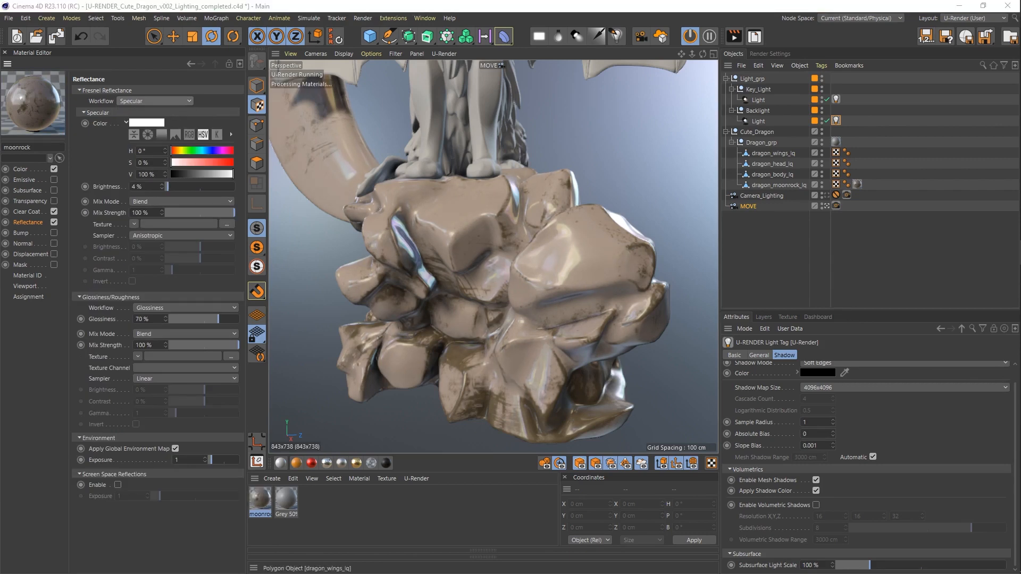
pyautogui.moveTo(185, 163); pyautogui.dragTo(218, 161)
pyautogui.moveTo(167, 187); pyautogui.dragTo(209, 189)
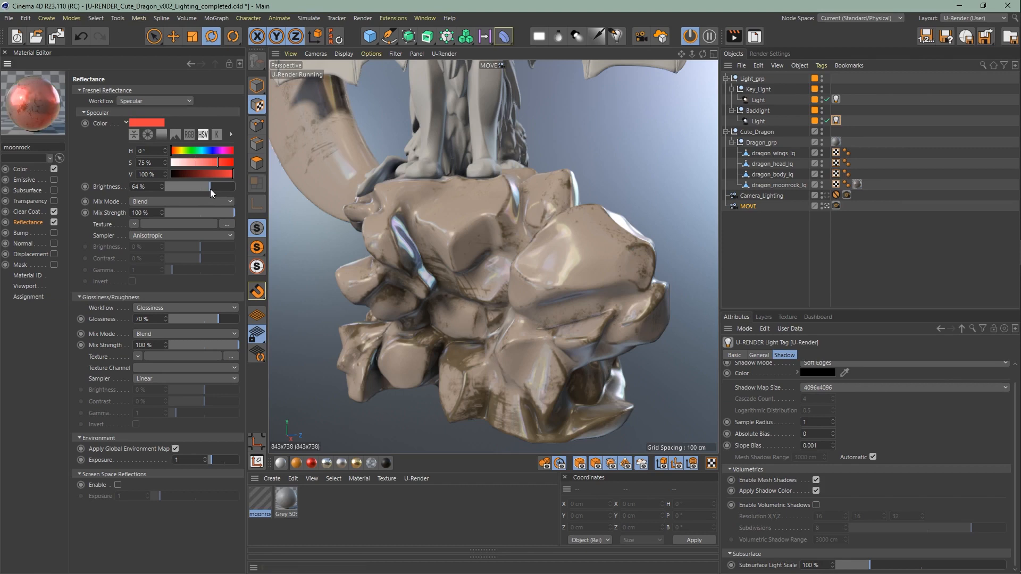
# Switch the reflectance's Glossiness/Roughness workflow to Roughness and back to Glossiness.
pyautogui.click(197, 308)
pyautogui.click(195, 329)
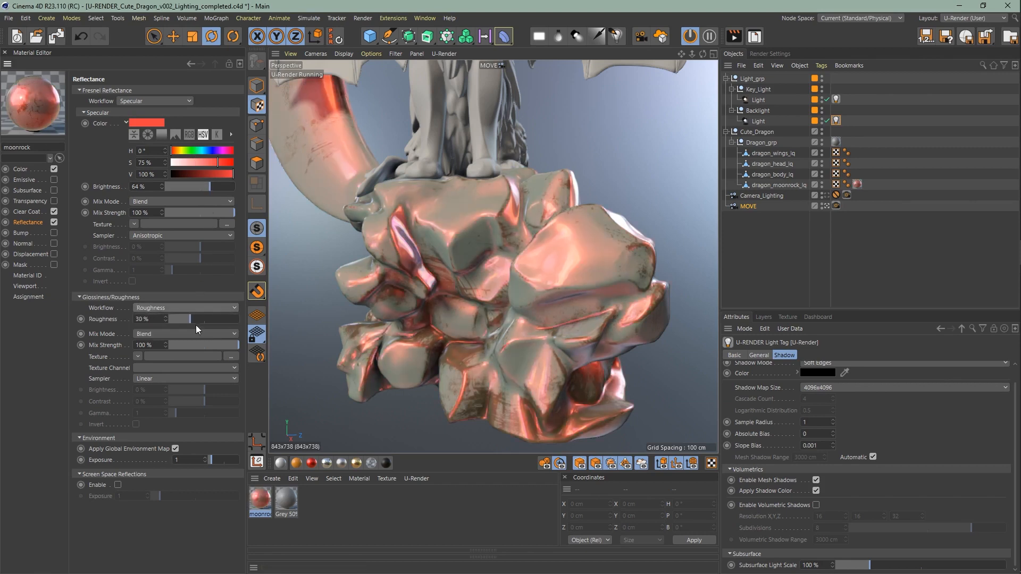
pyautogui.click(196, 312)
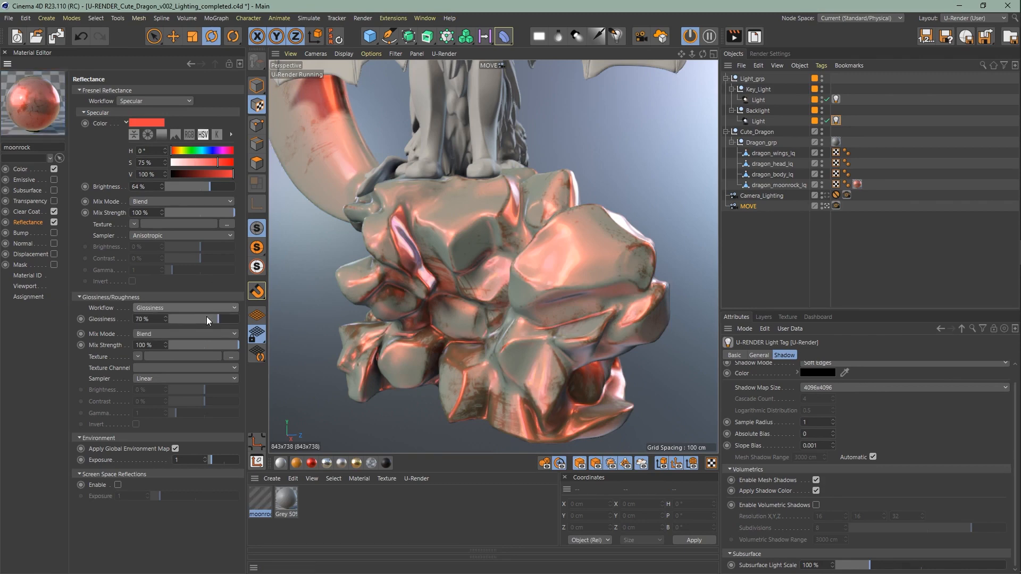
pyautogui.click(205, 318)
# Set the reflectance glossiness to 100 % and load the dragon_moonrock_v001 glossiness map as its texture.
pyautogui.moveTo(174, 318); pyautogui.dragTo(246, 324)
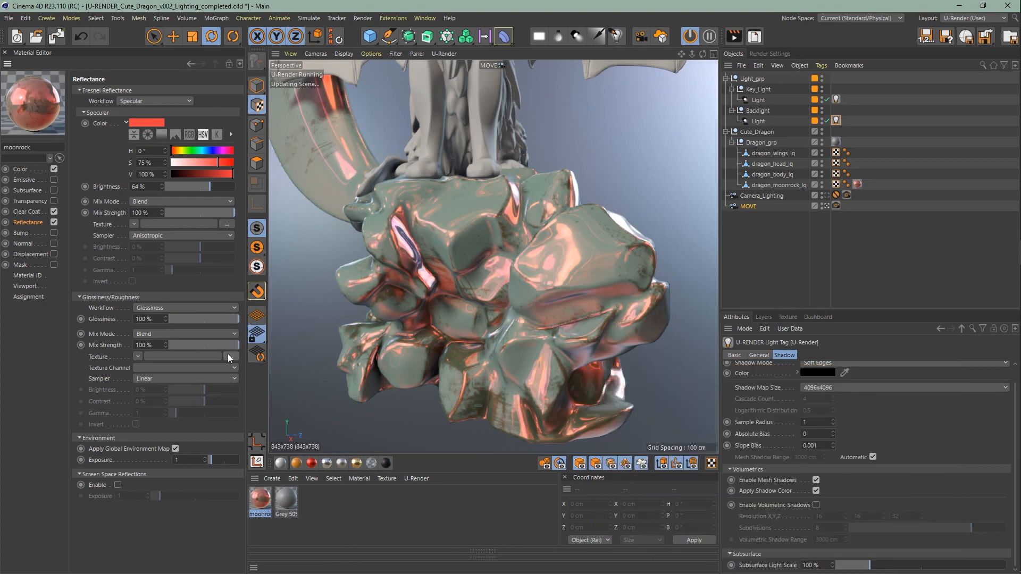
pyautogui.click(228, 354)
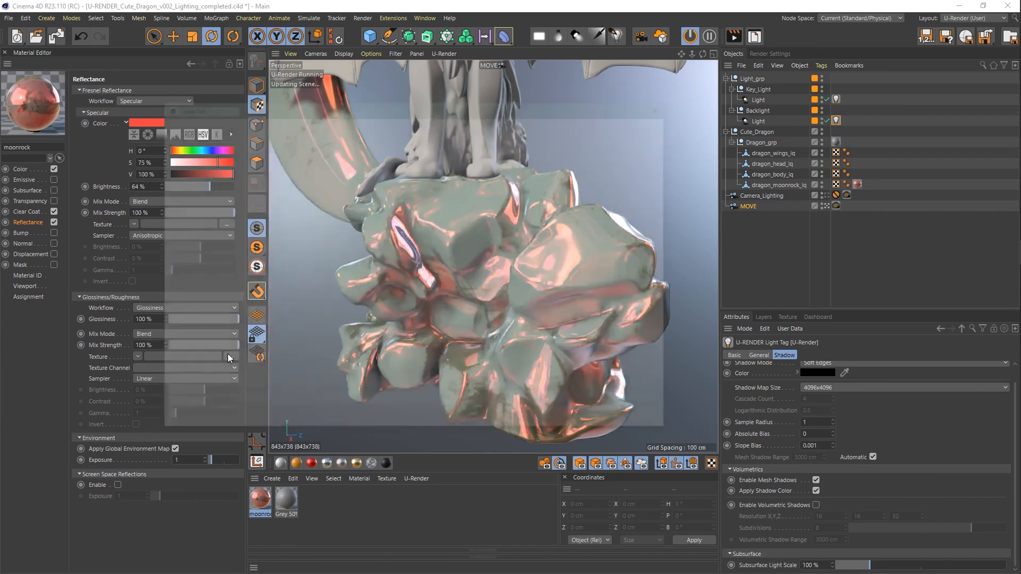
pyautogui.doubleClick(382, 263)
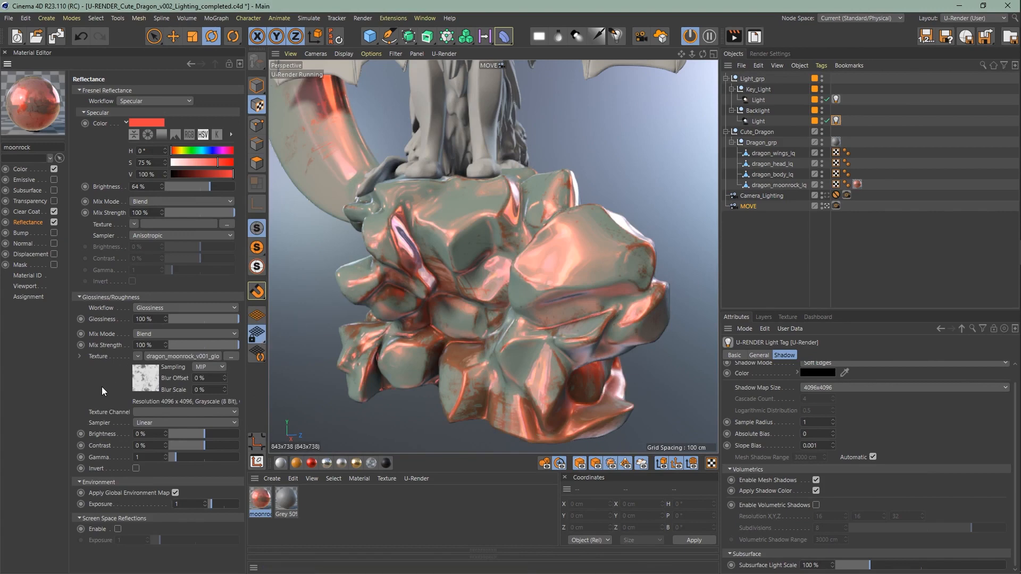
# Try out the global environment map option and its exposure, and enable screen space reflections.
pyautogui.click(174, 492)
pyautogui.moveTo(215, 503)
pyautogui.mouseDown()
pyautogui.moveTo(237, 503)
pyautogui.moveTo(217, 506)
pyautogui.mouseUp()
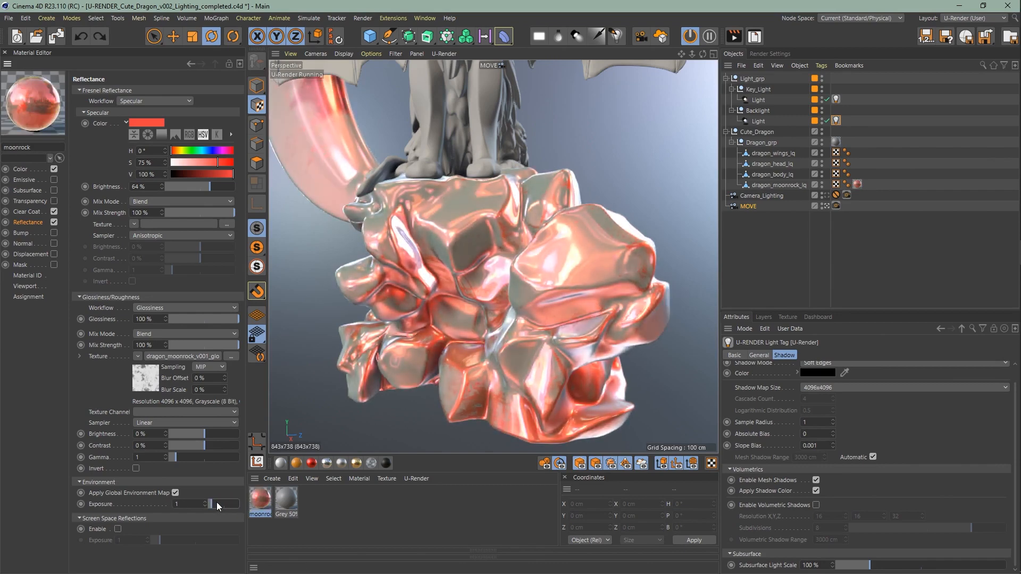
pyautogui.click(119, 529)
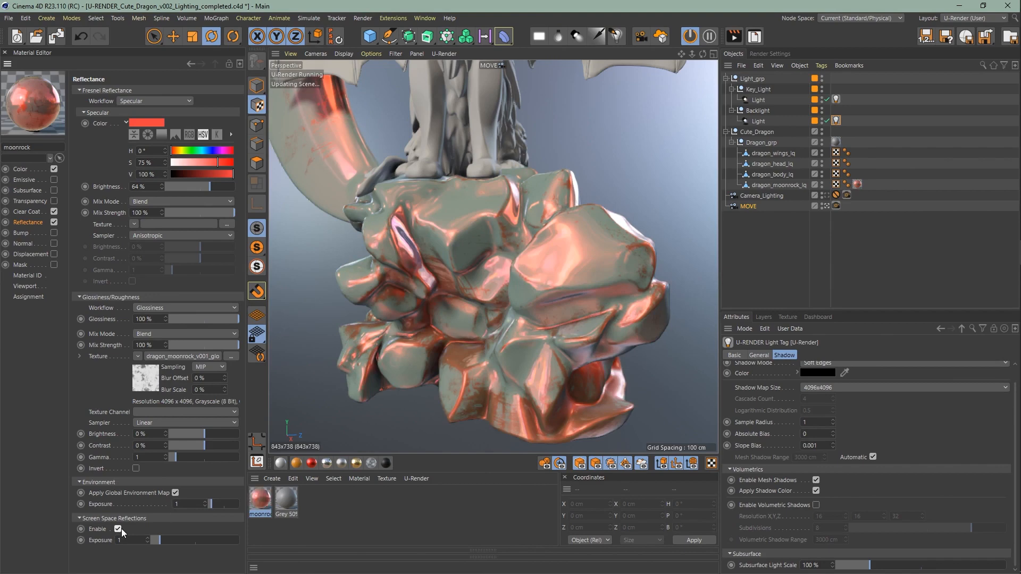
# Enable Screen Space Reflections in the Reflectance section of the U-Render render settings.
pyautogui.click(784, 54)
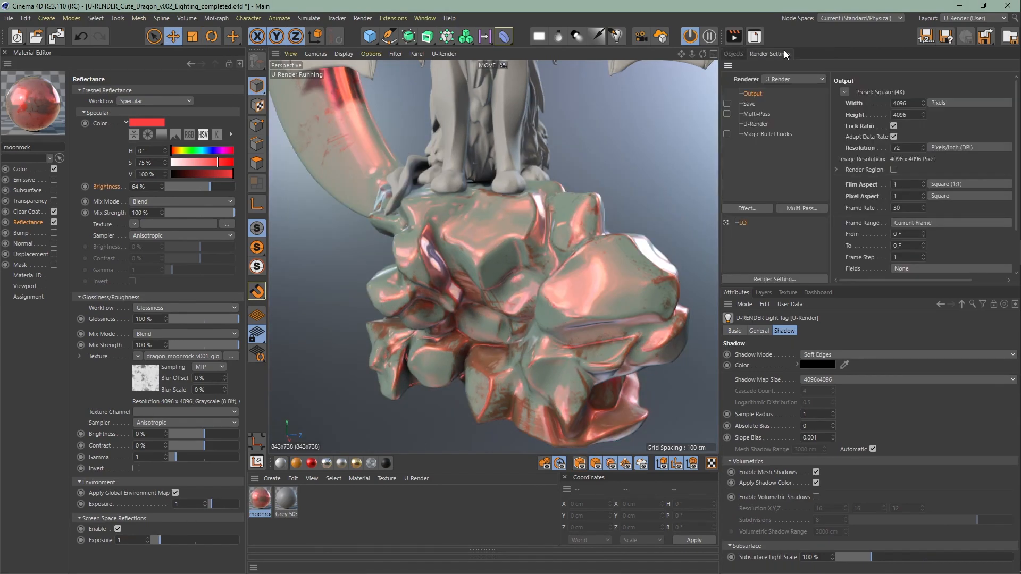
pyautogui.click(761, 124)
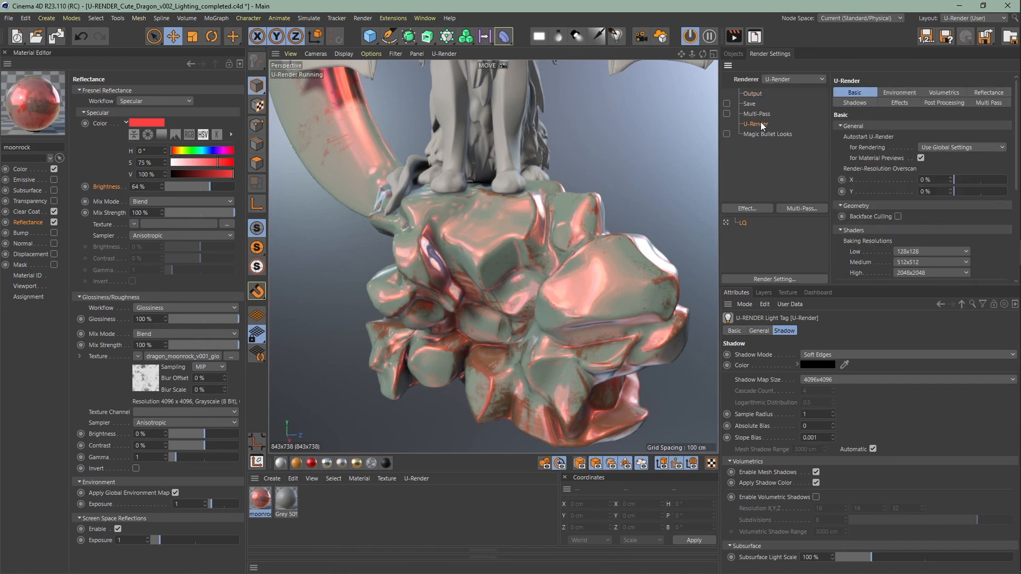
pyautogui.click(991, 92)
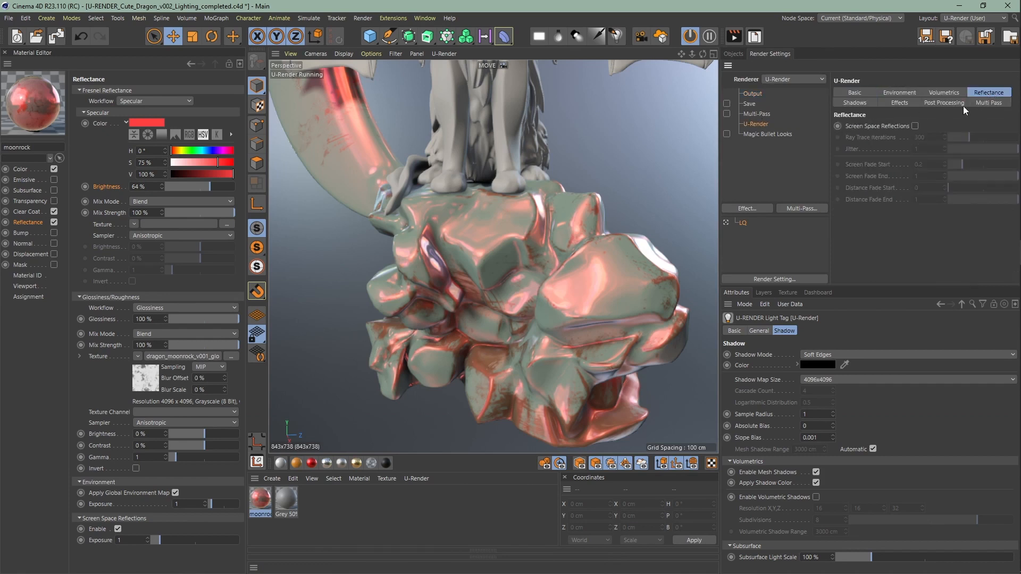
pyautogui.click(919, 126)
pyautogui.click(920, 126)
pyautogui.click(919, 126)
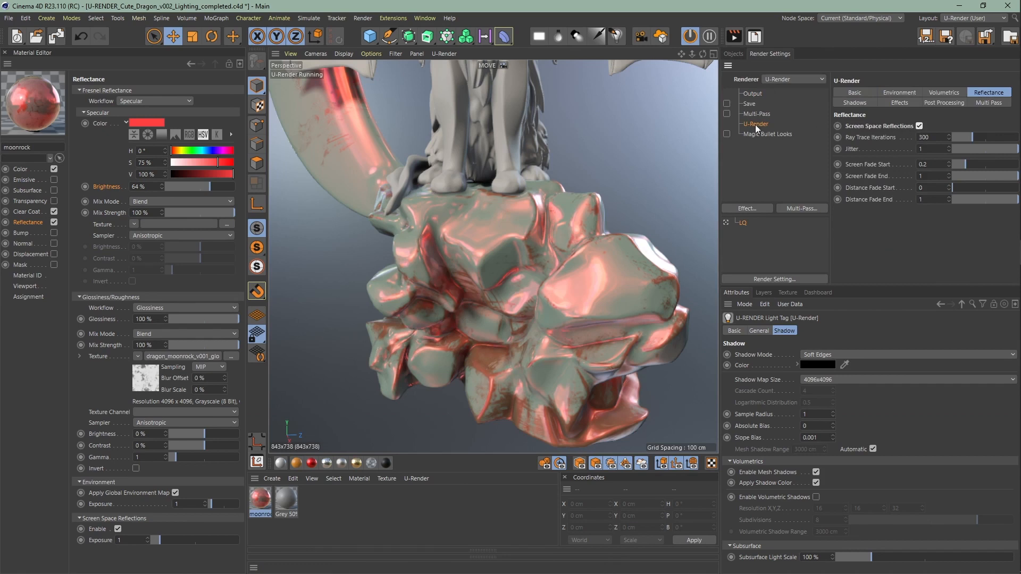
# Add a plane beneath the moonrock, create a new U-Render material and apply it to the plane.
pyautogui.moveTo(378, 38); pyautogui.dragTo(454, 72)
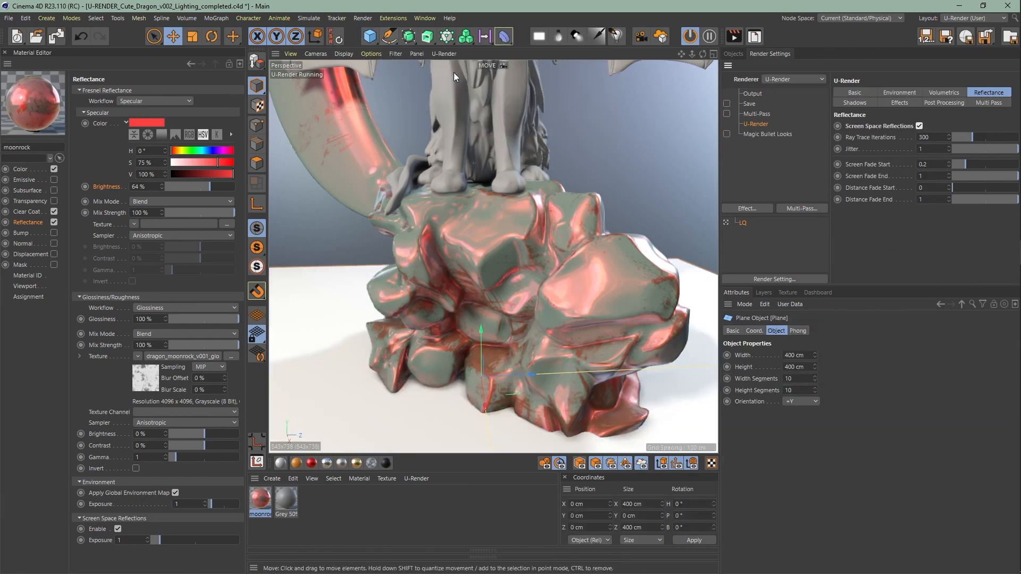
pyautogui.doubleClick(324, 502)
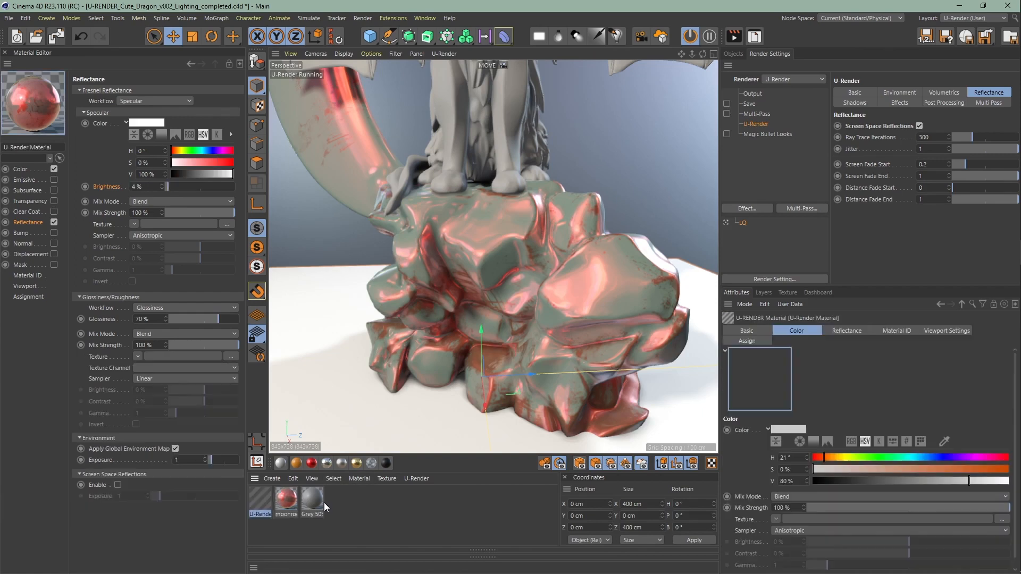
pyautogui.moveTo(254, 501); pyautogui.dragTo(334, 400)
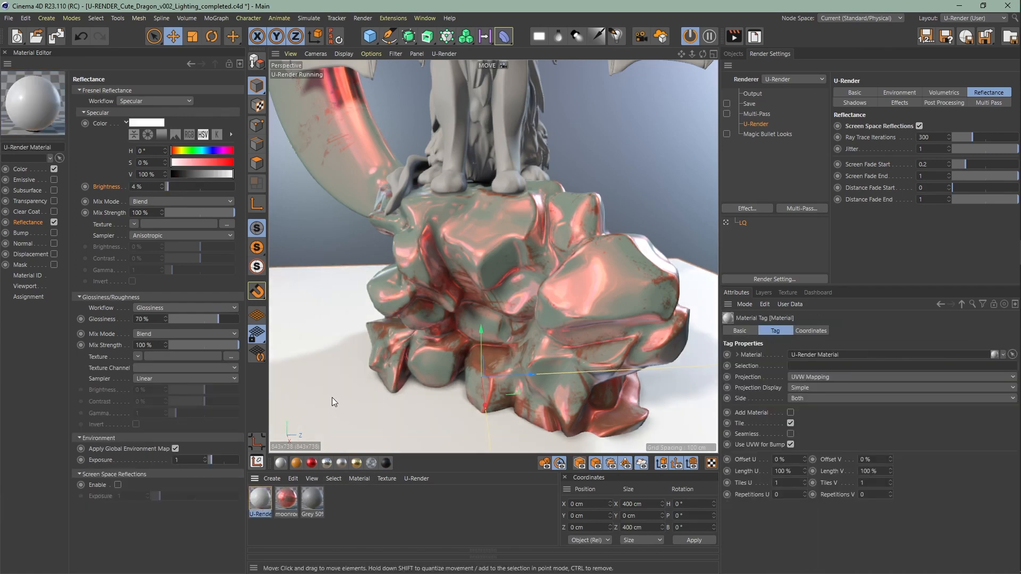
# Make the plane's material black with 100 % glossiness, enable its screen space reflections and turn off its global environment map.
pyautogui.click(20, 169)
pyautogui.moveTo(206, 139); pyautogui.dragTo(137, 143)
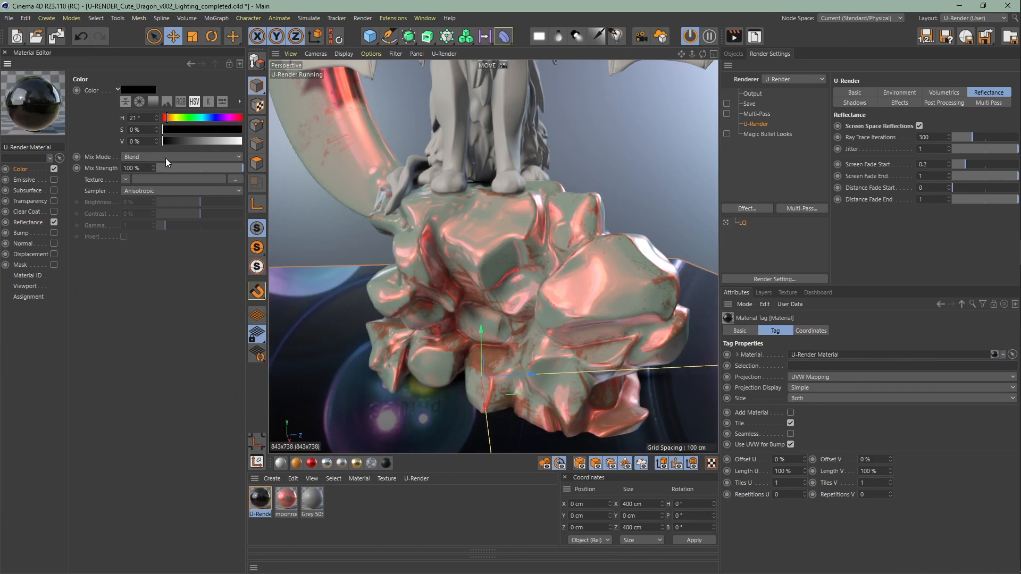
pyautogui.click(33, 221)
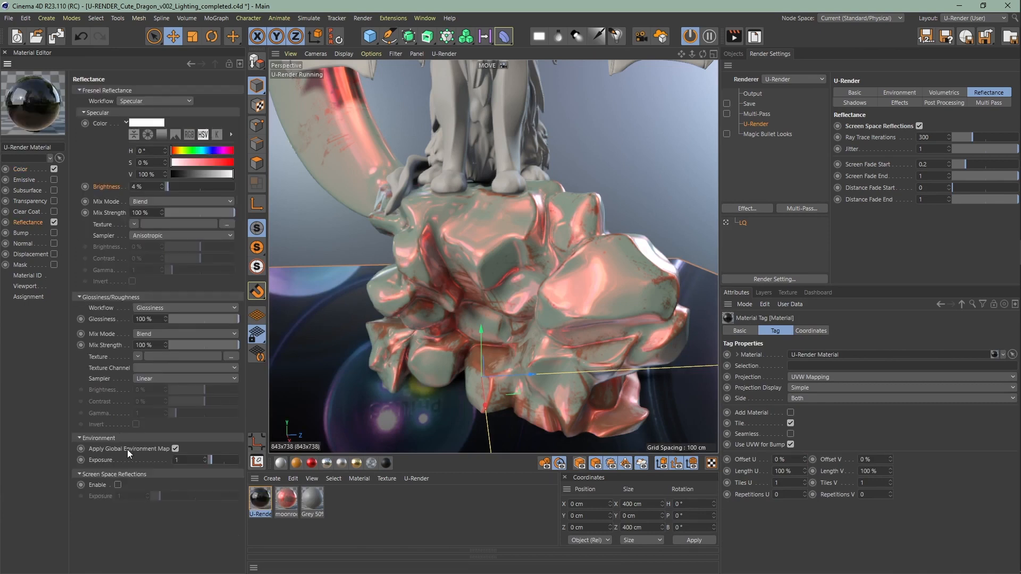
pyautogui.click(118, 485)
pyautogui.click(175, 448)
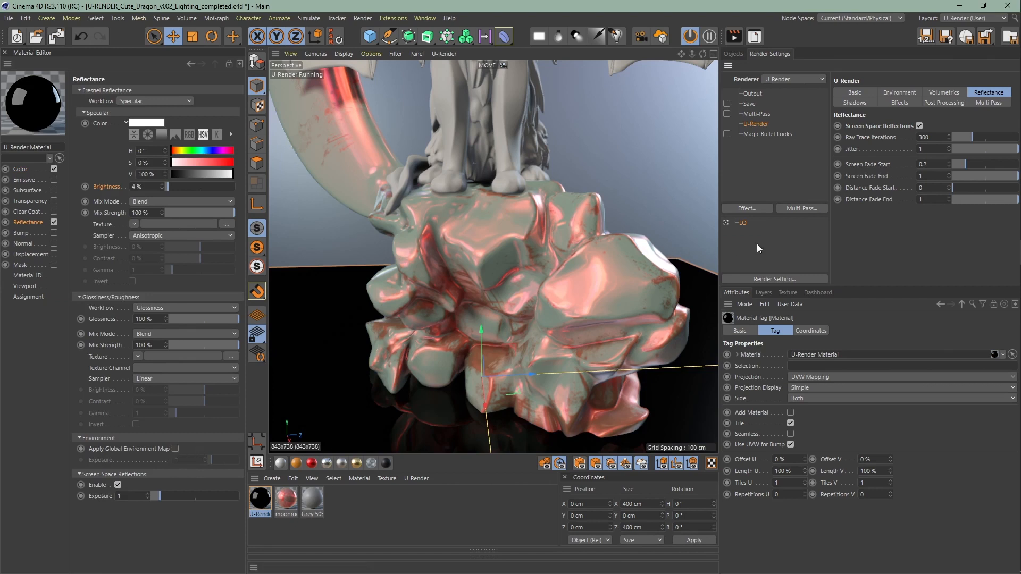
# Compare the moonrock's reflection on the plane with the render settings' screen space reflections switched off and on.
pyautogui.click(638, 213)
pyautogui.keyDown('alt'); pyautogui.moveTo(597, 286); pyautogui.dragTo(554, 260); pyautogui.keyUp('alt')
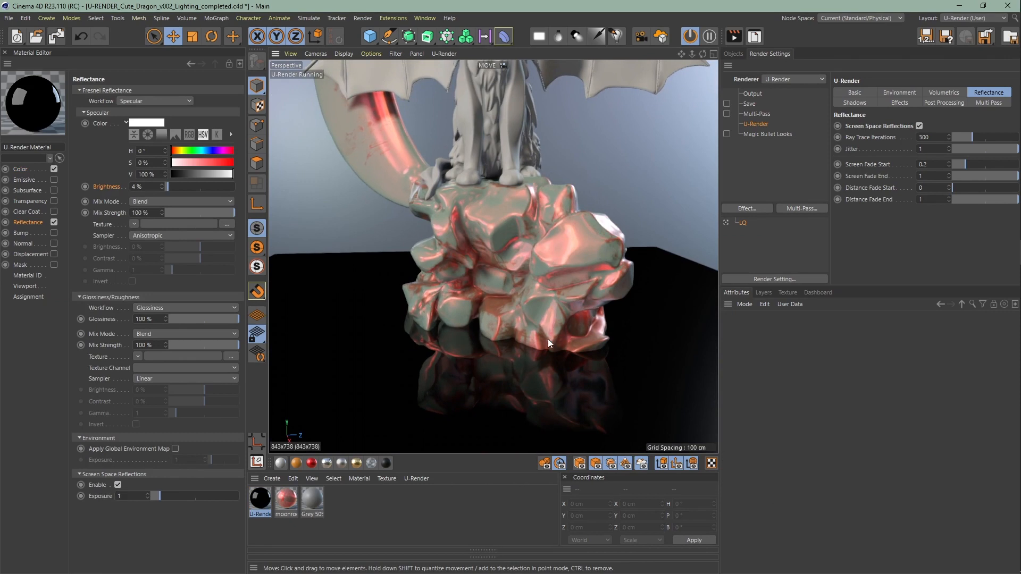
pyautogui.click(922, 125)
pyautogui.click(921, 125)
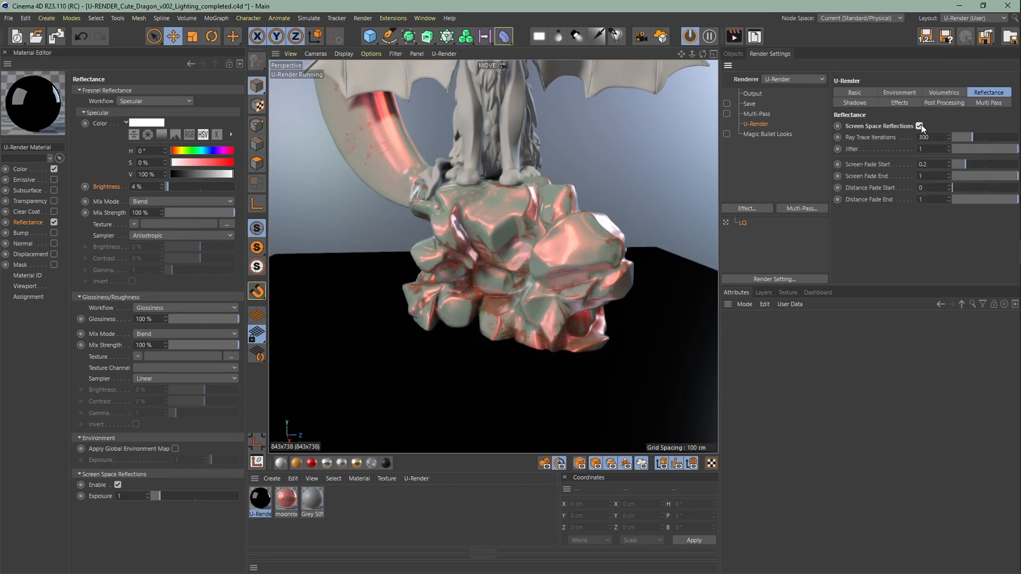
# Try out the screen space reflections' ray trace iterations, a screen fade start of 0.36 and a distance fade end of 0.22.
pyautogui.moveTo(973, 135)
pyautogui.mouseDown()
pyautogui.moveTo(962, 135)
pyautogui.moveTo(993, 136)
pyautogui.moveTo(970, 135)
pyautogui.moveTo(979, 164)
pyautogui.moveTo(1000, 165)
pyautogui.moveTo(968, 164)
pyautogui.moveTo(995, 173)
pyautogui.moveTo(969, 178)
pyautogui.mouseUp()
pyautogui.hotkey('ctrl', 'z')
pyautogui.moveTo(978, 187)
pyautogui.mouseDown()
pyautogui.moveTo(999, 189)
pyautogui.moveTo(968, 190)
pyautogui.moveTo(972, 200)
pyautogui.mouseUp()
pyautogui.hotkey('ctrl', 'z')
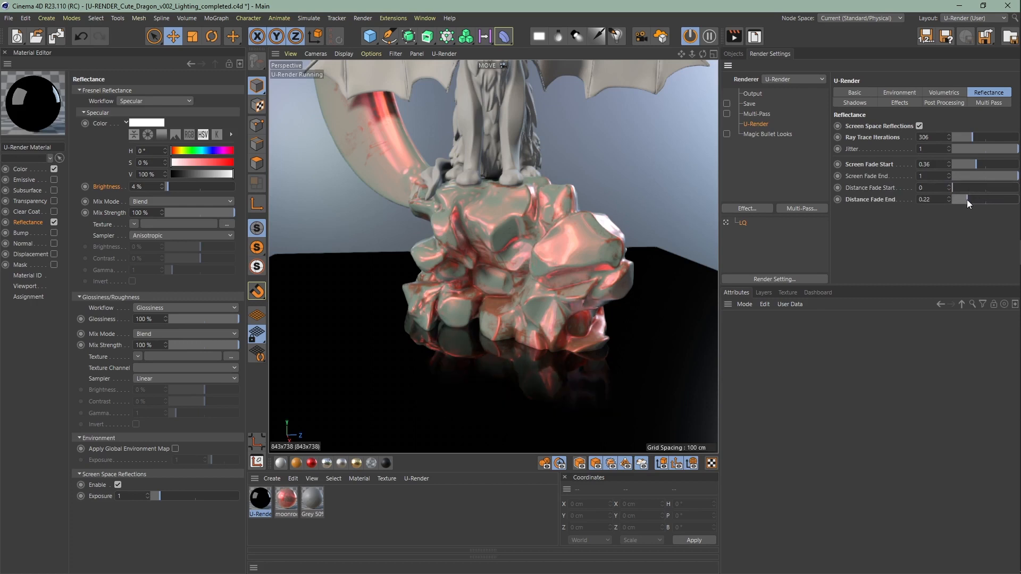
pyautogui.hotkey('ctrl', 'z')
# Set the ray trace iterations to 300 and re-enter the screen fade start value.
pyautogui.doubleClick(932, 139)
pyautogui.write('300')
pyautogui.doubleClick(941, 166)
pyautogui.write('0')
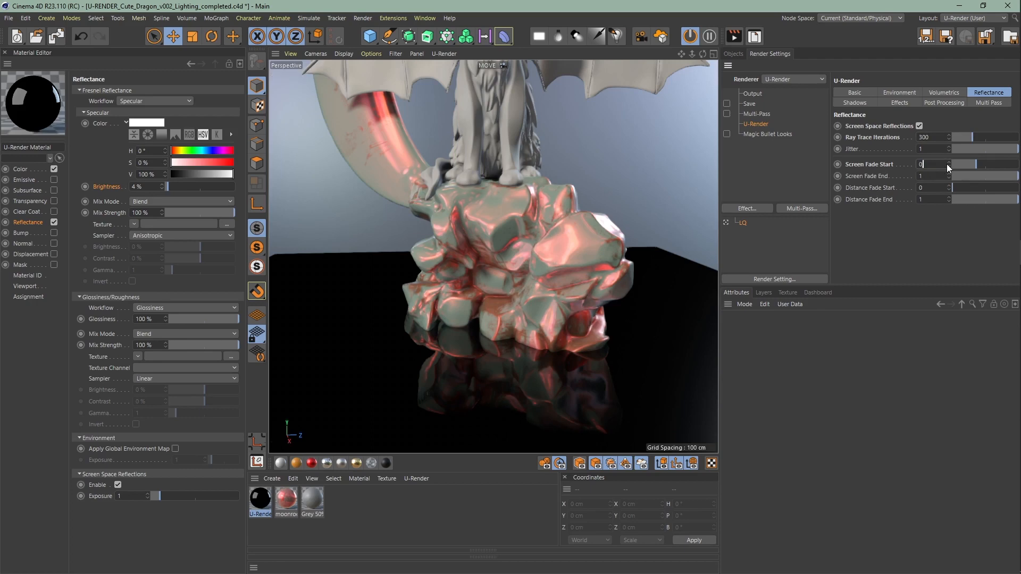
# Delete the plane from the scene along with its black U-Render material.
pyautogui.click(734, 53)
pyautogui.click(369, 390)
pyautogui.press('Delete')
pyautogui.click(266, 508)
pyautogui.press('Delete')
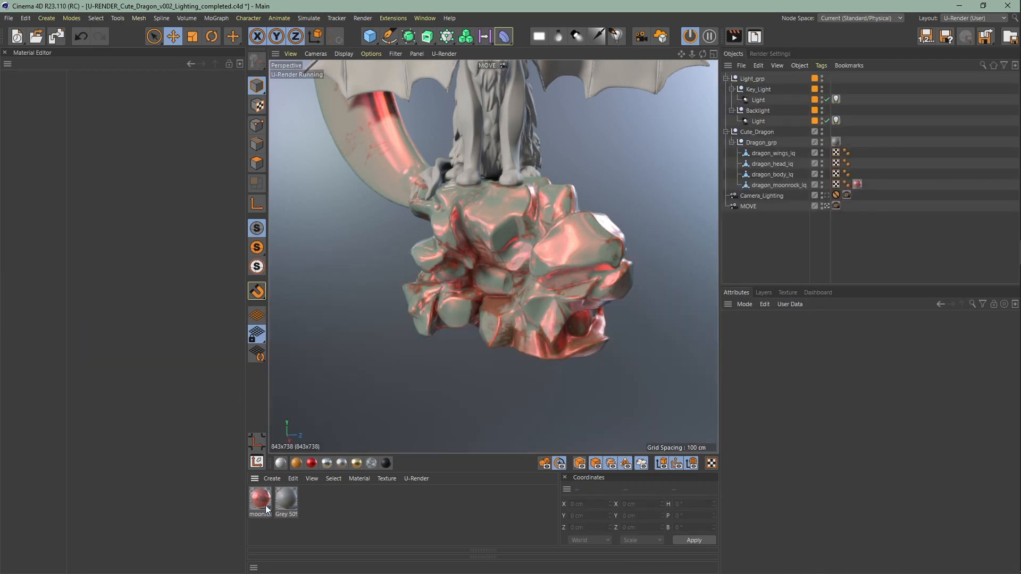
# Reset the moonrock material's specular brightness to its default and set the specular colour's saturation to 0 %.
pyautogui.click(266, 508)
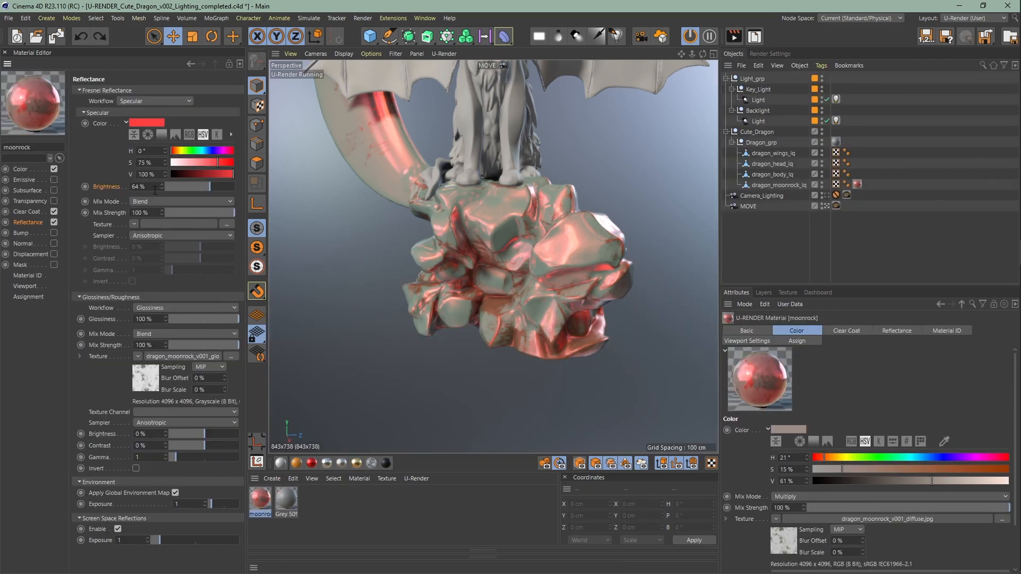
pyautogui.rightClick(116, 190)
pyautogui.click(149, 273)
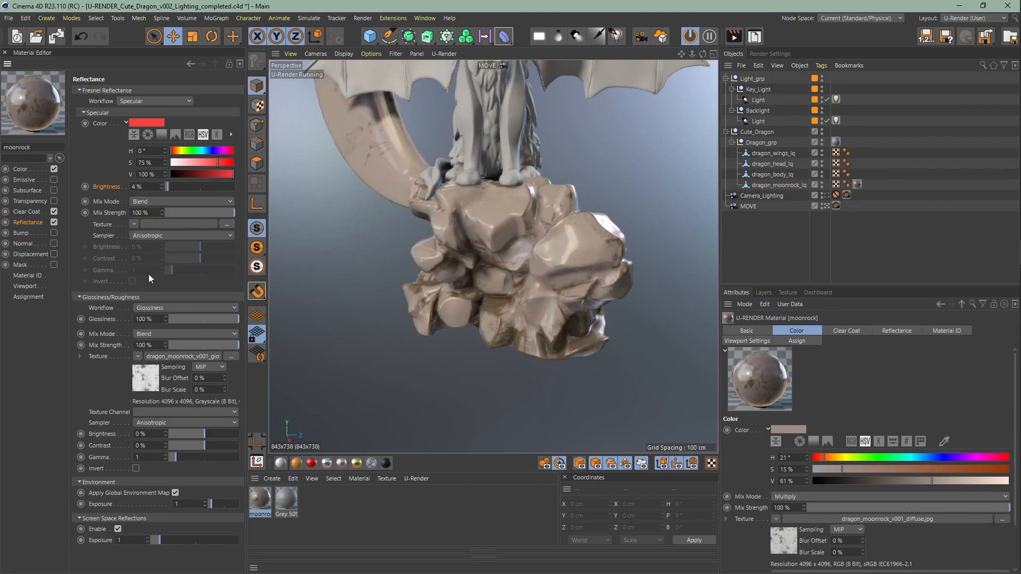
pyautogui.moveTo(218, 163); pyautogui.dragTo(162, 168)
pyautogui.keyDown('alt'); pyautogui.moveTo(522, 236); pyautogui.dragTo(551, 234, button='right'); pyautogui.keyUp('alt')
# Switch the moonrock's Glossiness/Roughness workflow to Roughness and set the value to 50 %.
pyautogui.click(152, 319)
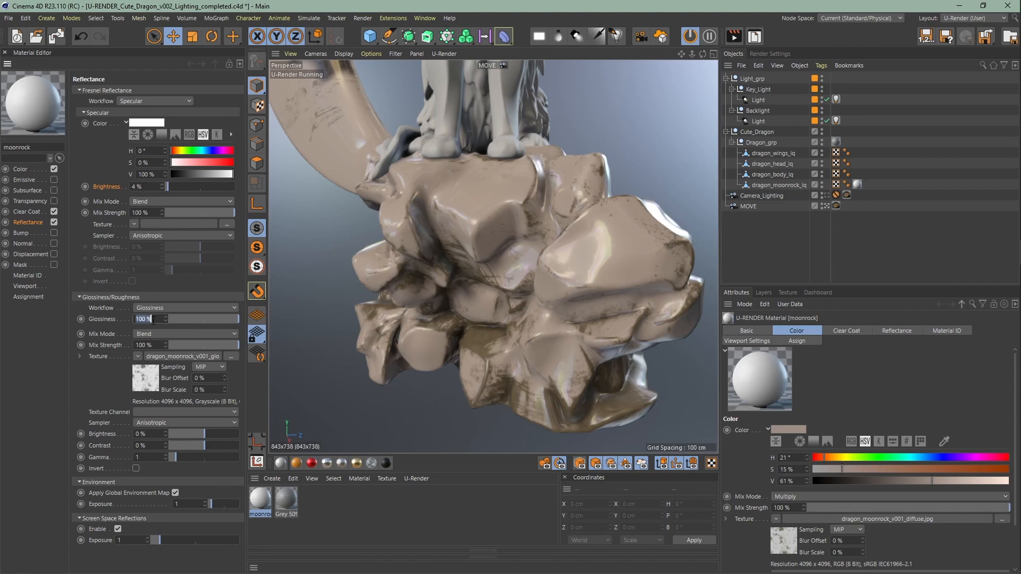
pyautogui.click(180, 307)
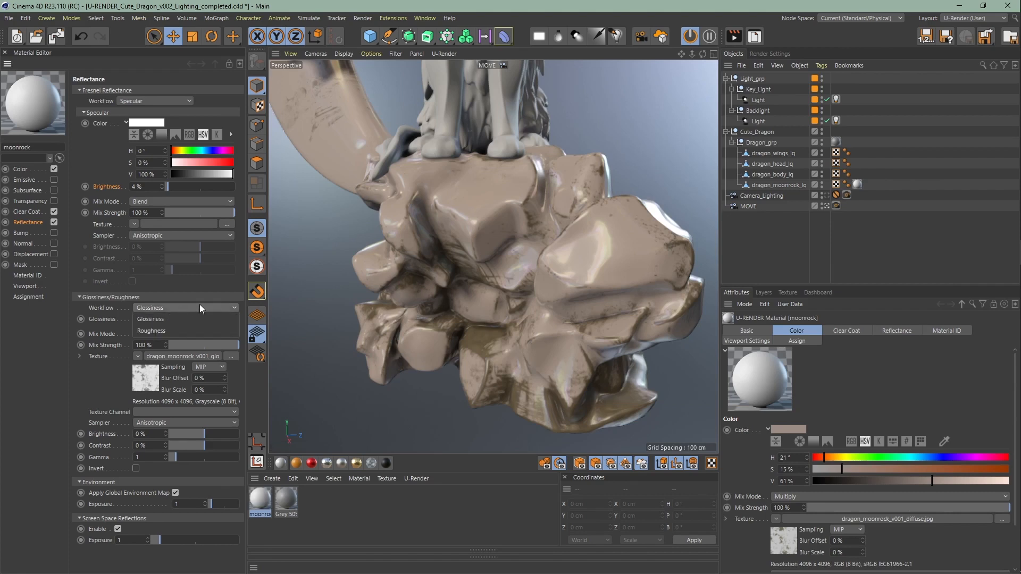
pyautogui.click(186, 328)
pyautogui.click(154, 319)
pyautogui.write('50')
pyautogui.press('Return')
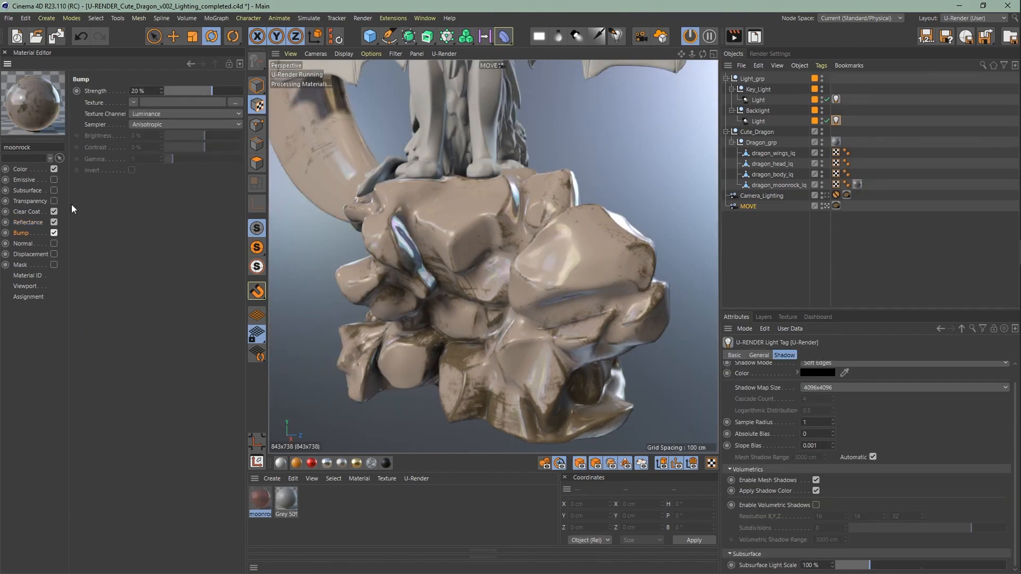
# Load the Cloud surface shader as the moonrock's bump texture and set the bump strength to 59 %.
pyautogui.click(135, 104)
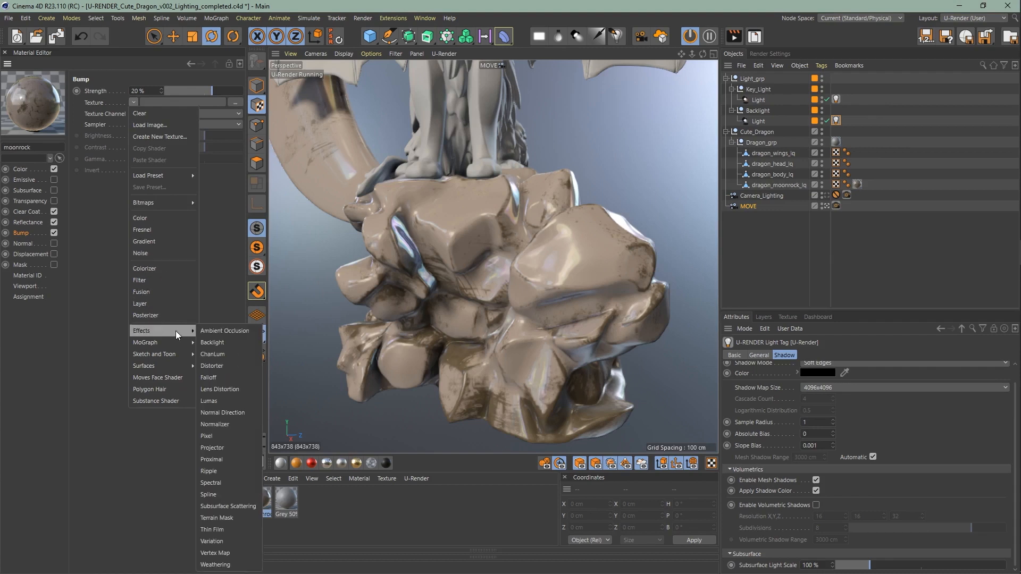
pyautogui.moveTo(171, 359)
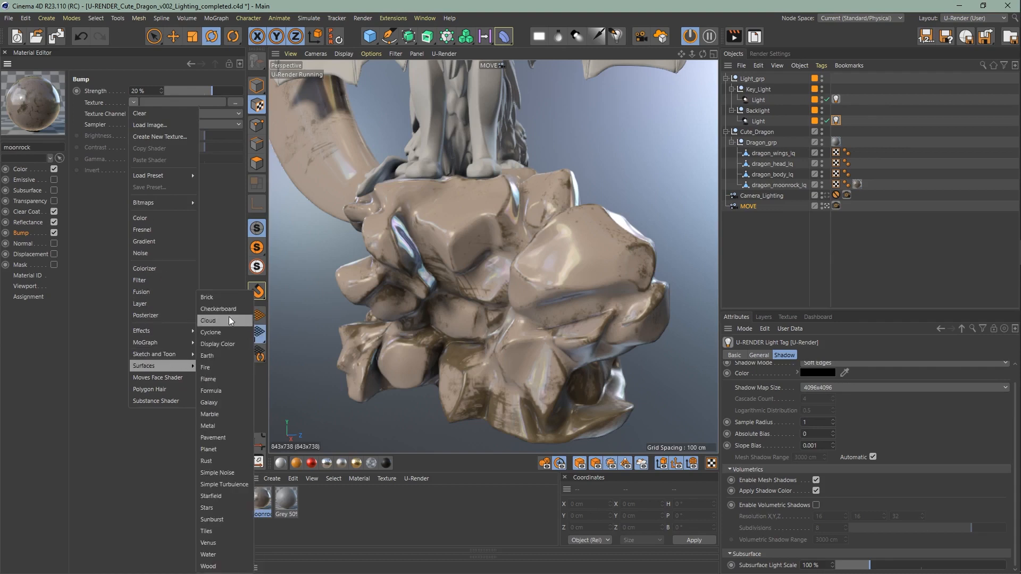
pyautogui.click(226, 314)
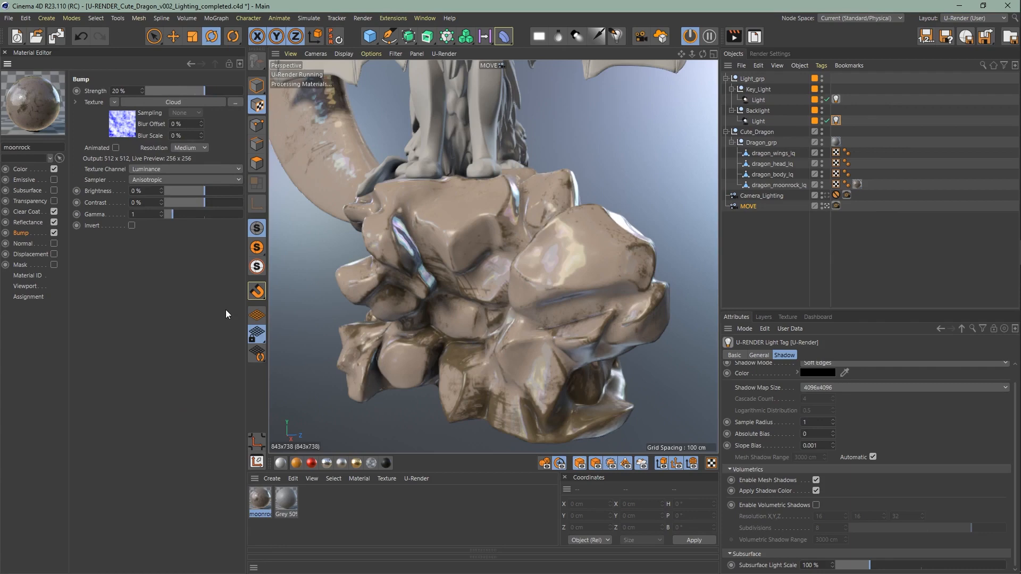
pyautogui.moveTo(201, 91); pyautogui.dragTo(225, 108)
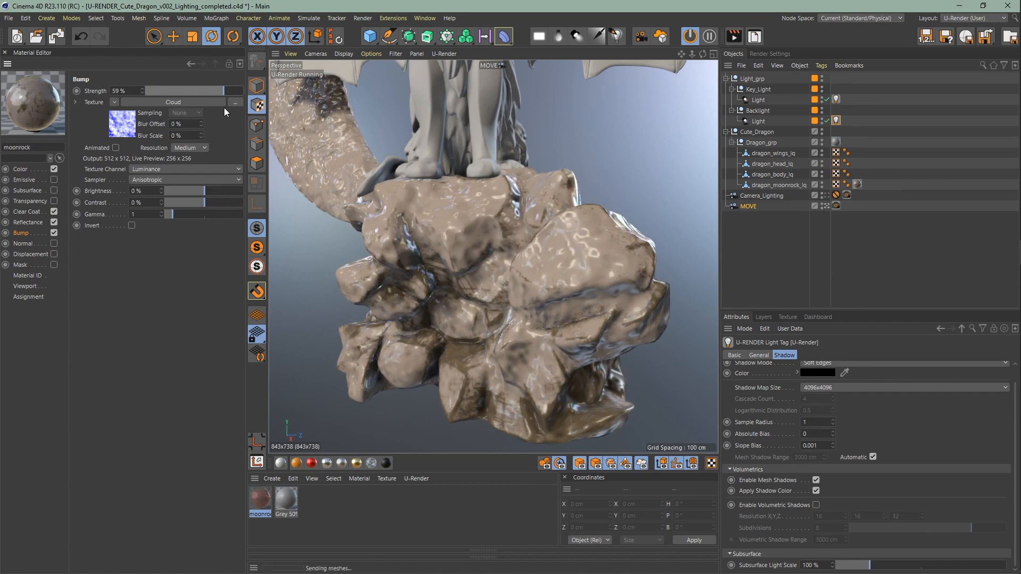
# Reset the bump strength and texture to their defaults and disable the Bump channel.
pyautogui.rightClick(96, 102)
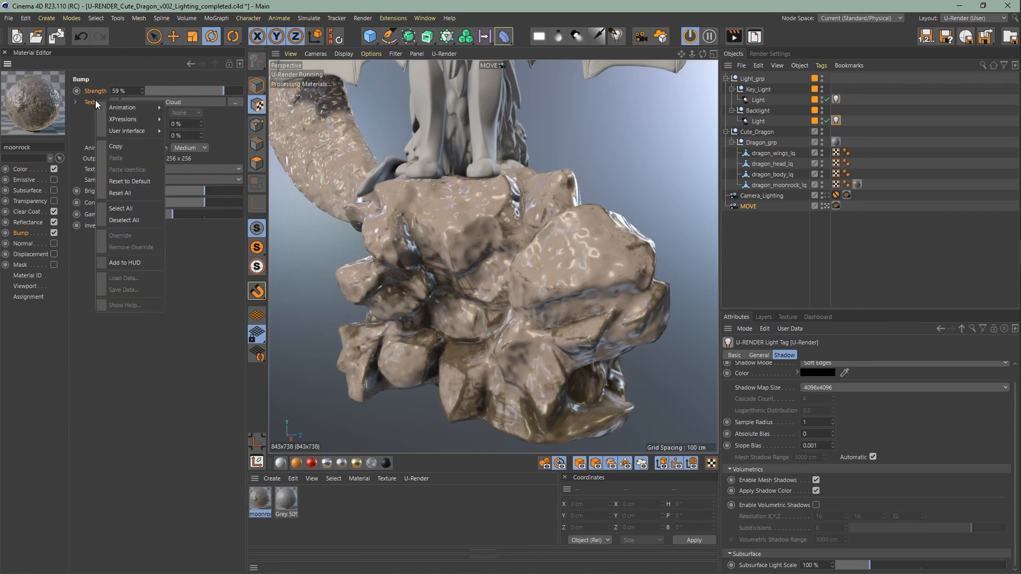
pyautogui.click(129, 181)
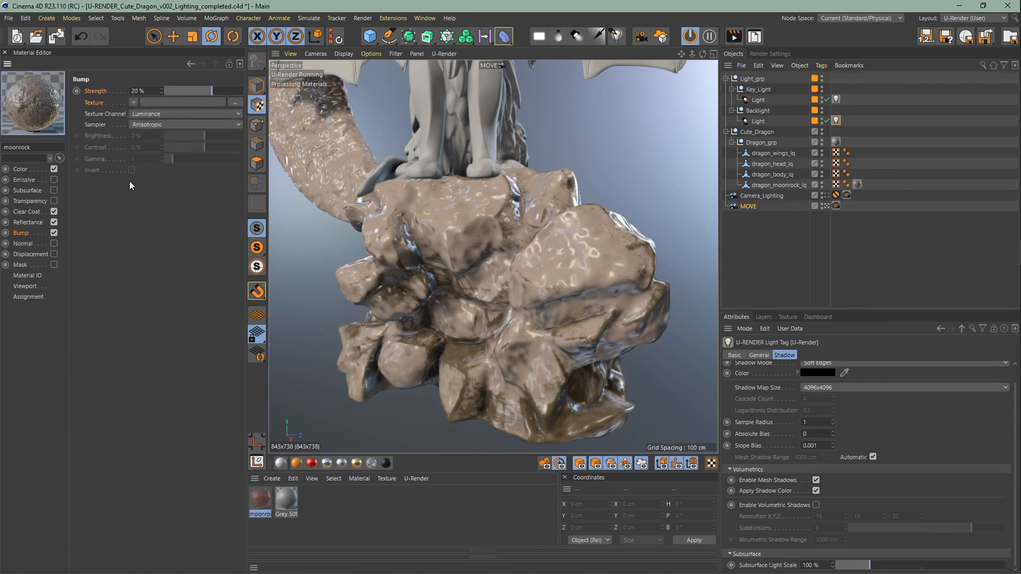
pyautogui.click(54, 233)
# Enable the moonrock's Normal channel and load the dragon_moonrock_v001_normal map as its texture.
pyautogui.click(45, 243)
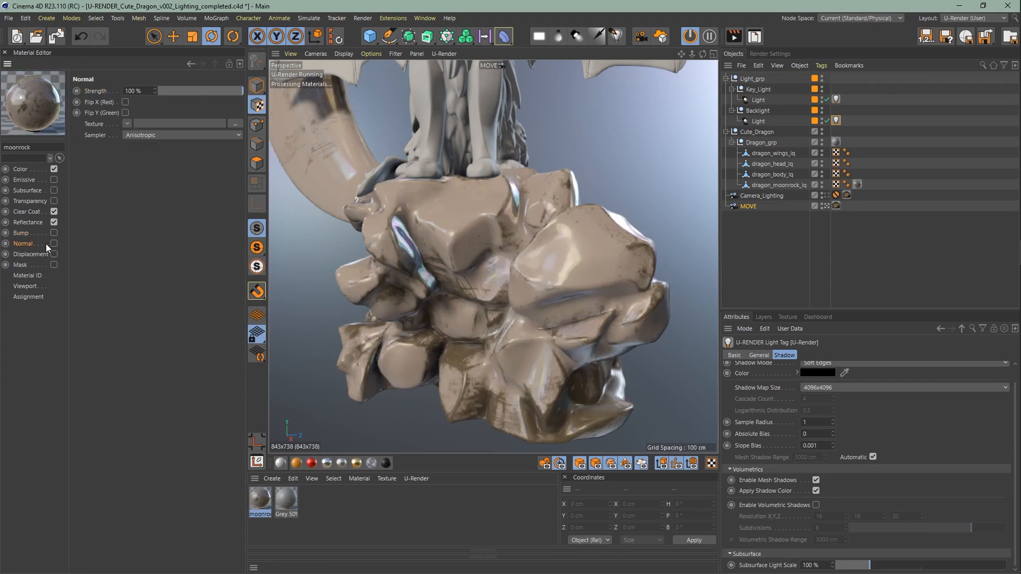
pyautogui.click(55, 244)
pyautogui.click(230, 123)
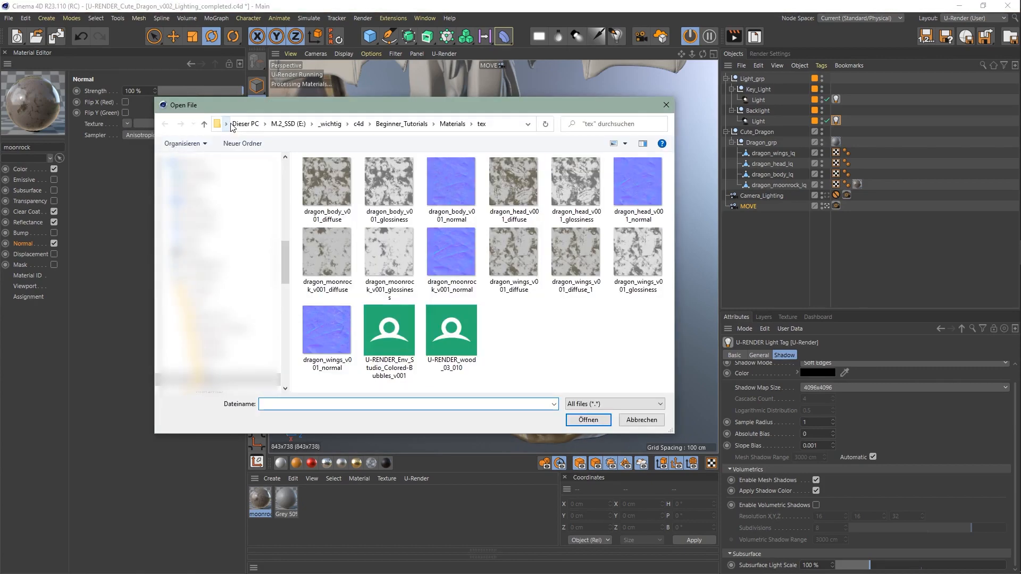
pyautogui.doubleClick(452, 255)
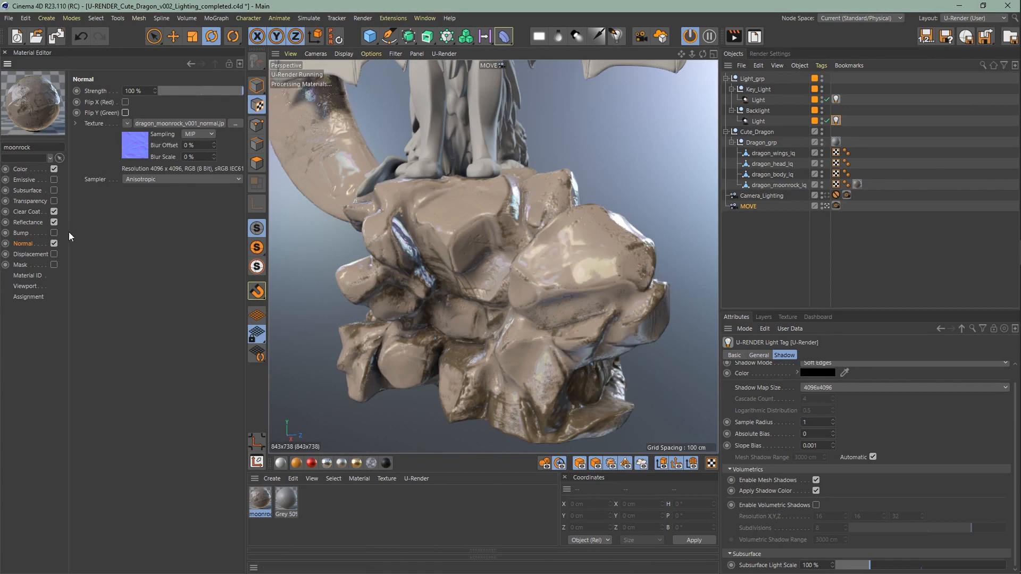
# Enable the Displacement channel and copy the Color channel's diffuse texture into its texture slot.
pyautogui.click(31, 255)
pyautogui.click(54, 254)
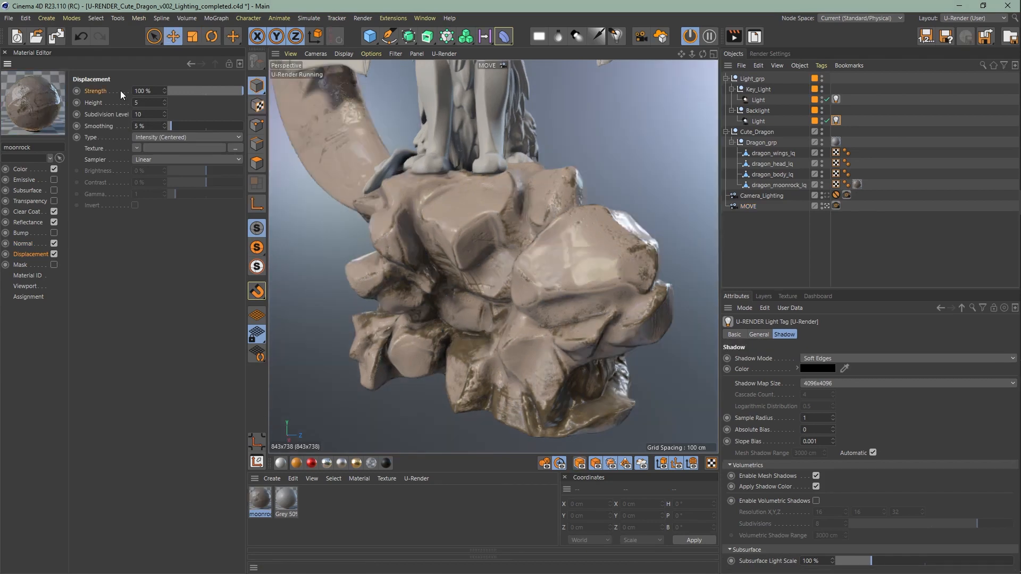
pyautogui.click(27, 169)
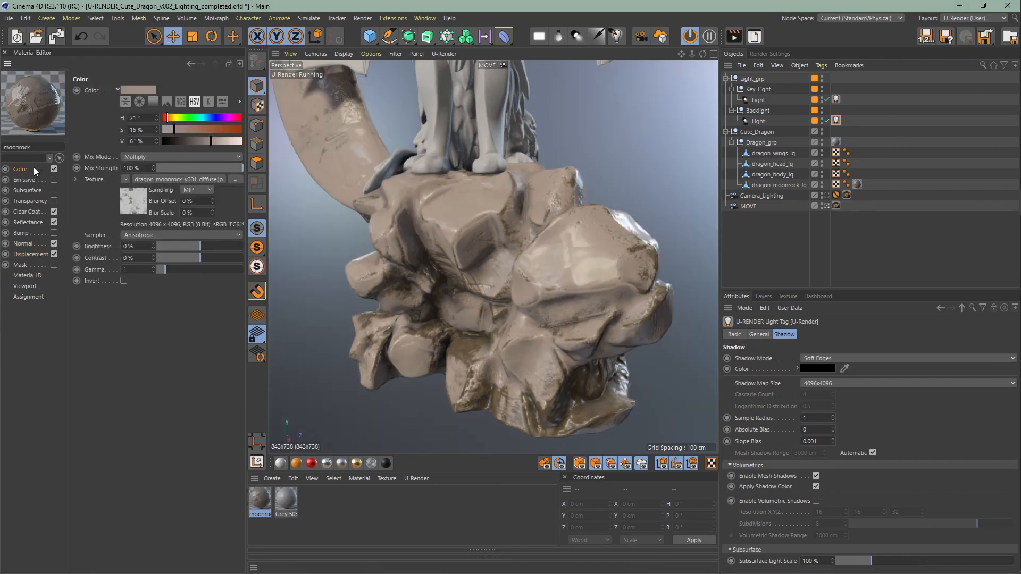
pyautogui.rightClick(93, 181)
pyautogui.click(111, 219)
pyautogui.click(31, 255)
pyautogui.rightClick(107, 145)
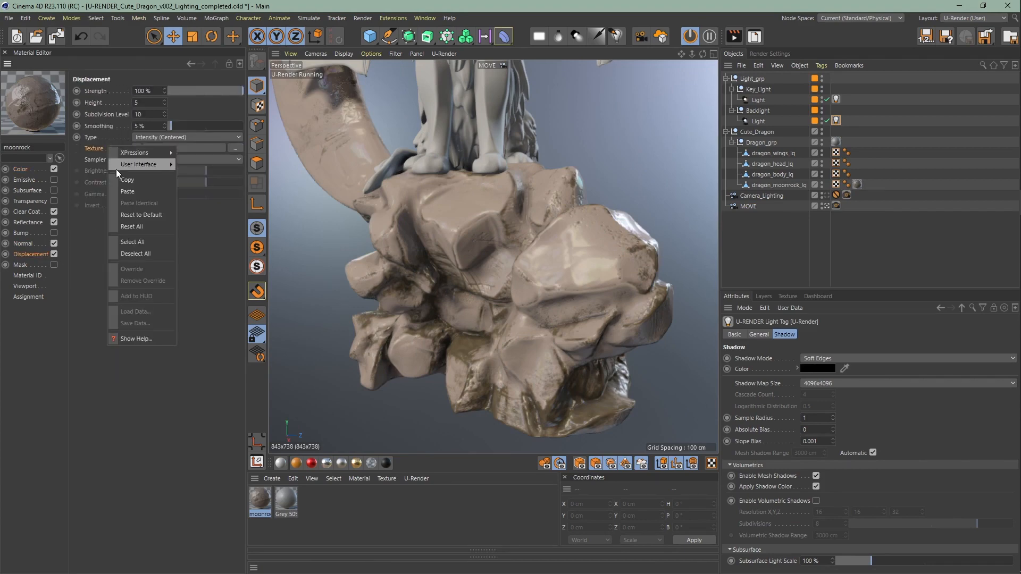
# Paste the dragon_moonrock_v001 diffuse texture into the moonrock material's displacement channel and set the displacement strength to 8%.
pyautogui.click(133, 194)
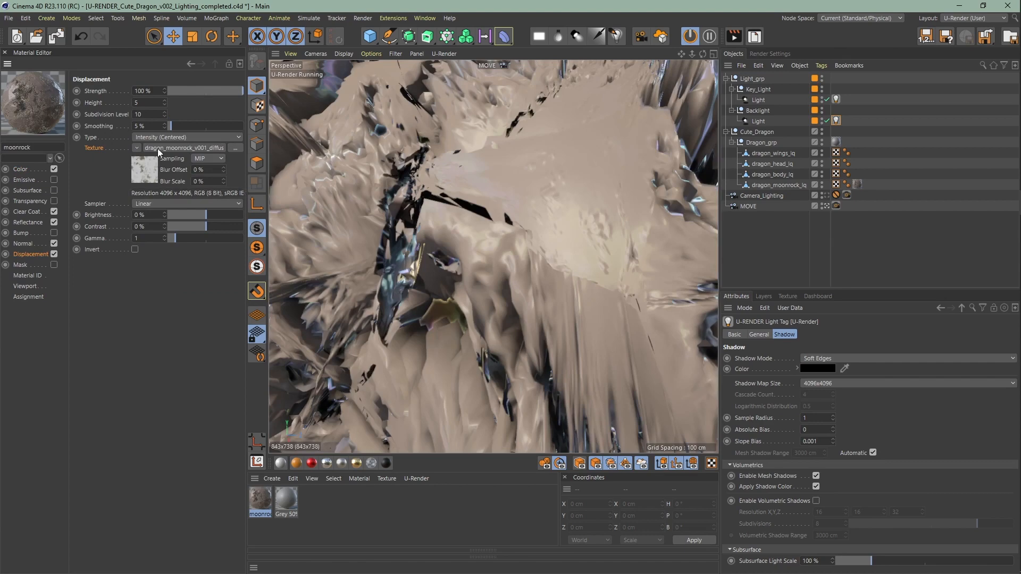
pyautogui.moveTo(198, 90)
pyautogui.mouseDown()
pyautogui.moveTo(220, 92)
pyautogui.moveTo(199, 93)
pyautogui.moveTo(209, 93)
pyautogui.mouseUp()
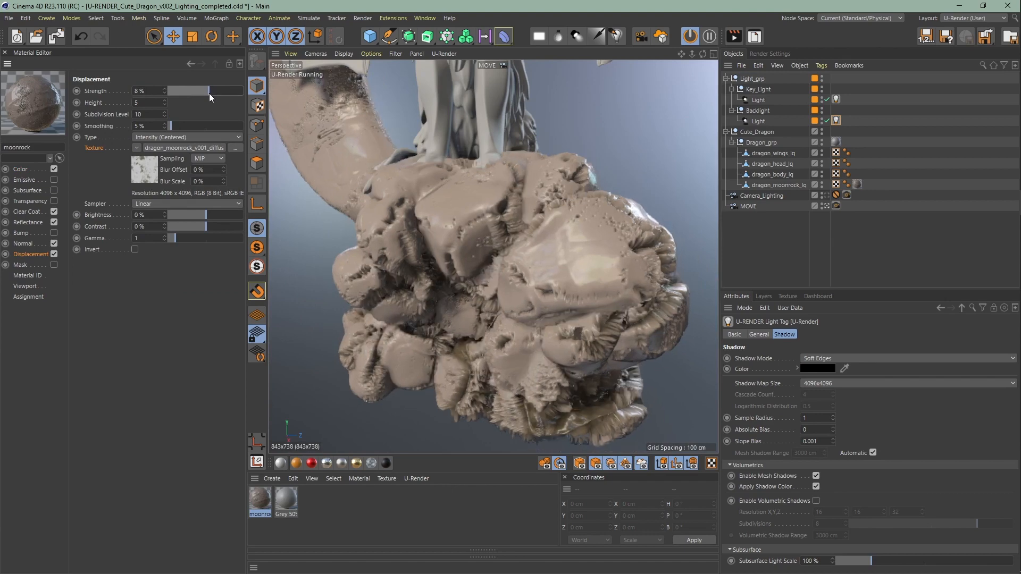
# Try displacement heights of 8 and 2, and settle on a height of 3.
pyautogui.click(146, 101)
pyautogui.scroll(4, 146, 101)
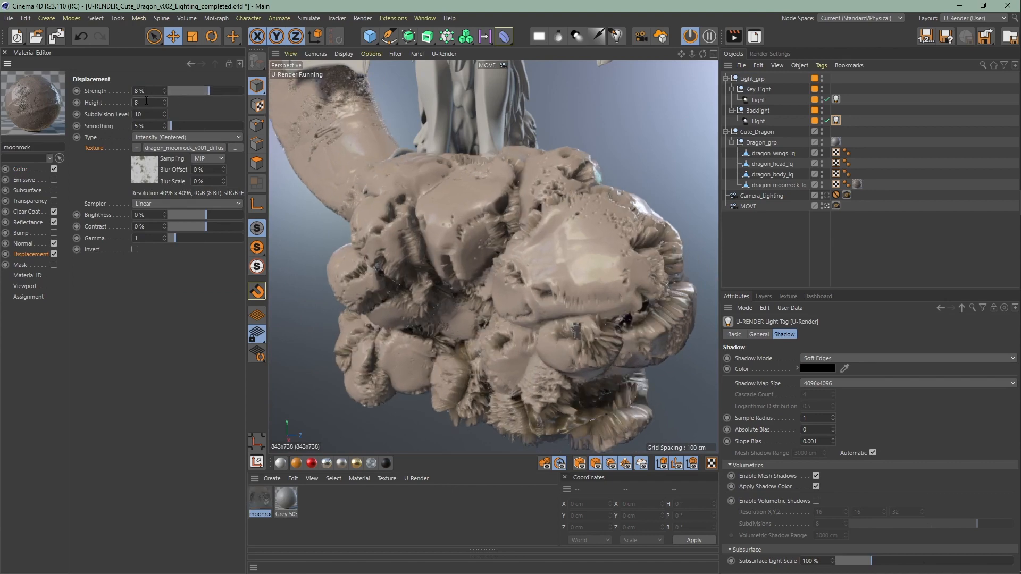
pyautogui.scroll(-5, 146, 101)
pyautogui.scroll(-2, 146, 102)
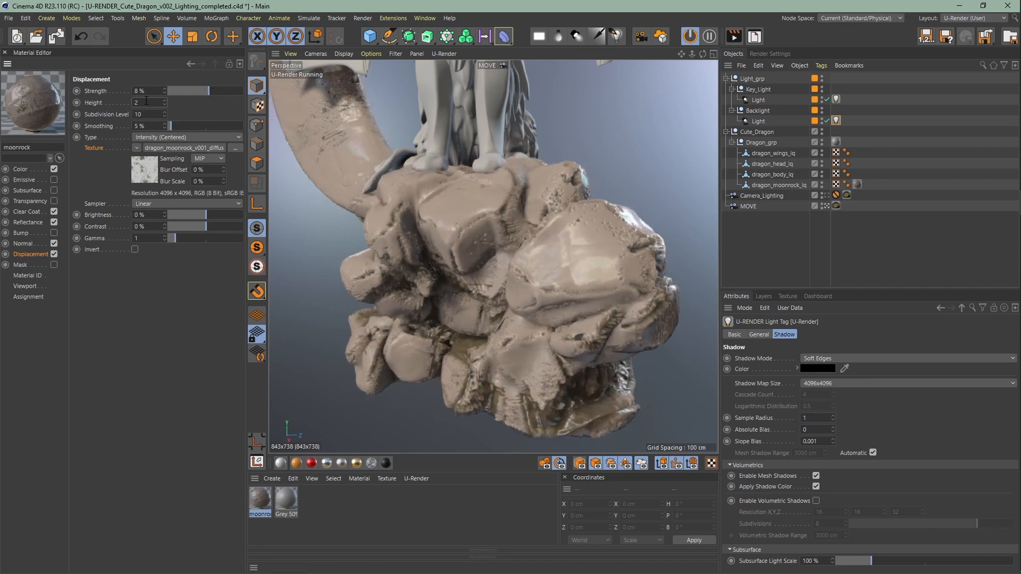
pyautogui.scroll(1, 146, 101)
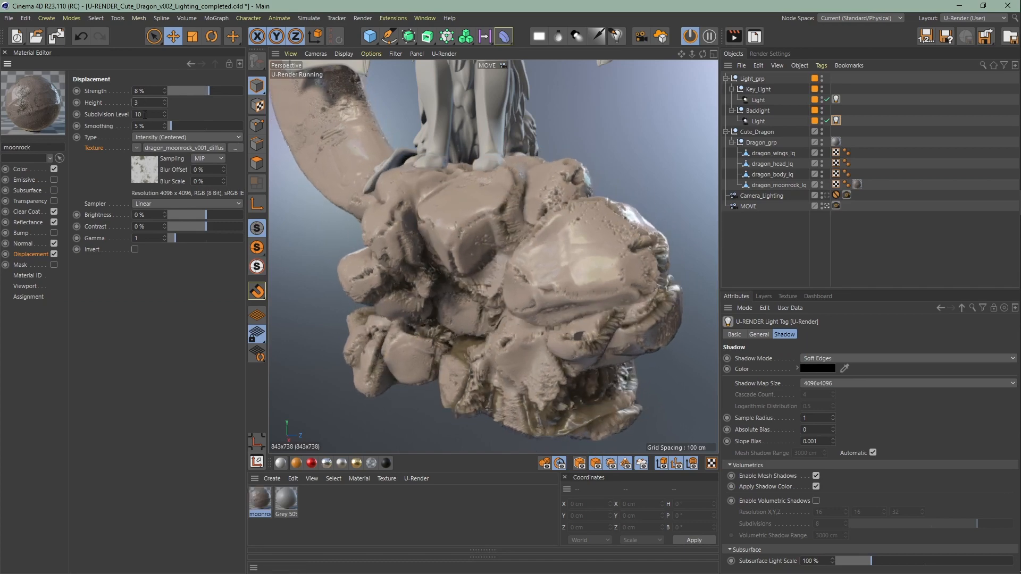
# Set the displacement's subdivision level to 10.
pyautogui.scroll(5, 144, 115)
pyautogui.doubleClick(145, 115)
pyautogui.write('3')
pyautogui.press('BackSpace')
pyautogui.write('10')
pyautogui.press('Return')
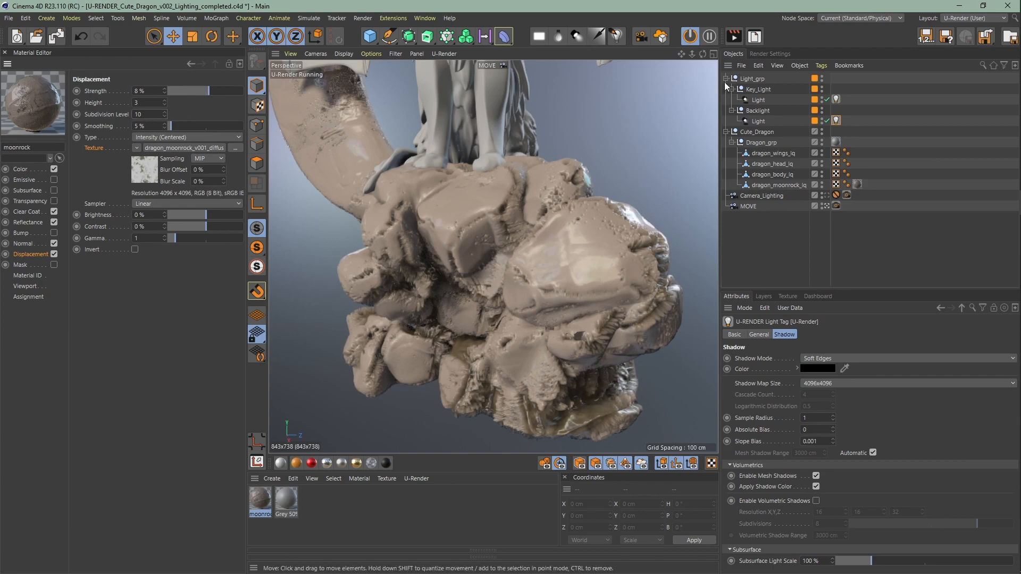
# In the U-Render render settings, switch Displacement off and back on, and try Limit Displacement Steps before disabling it again.
pyautogui.click(769, 54)
pyautogui.click(755, 124)
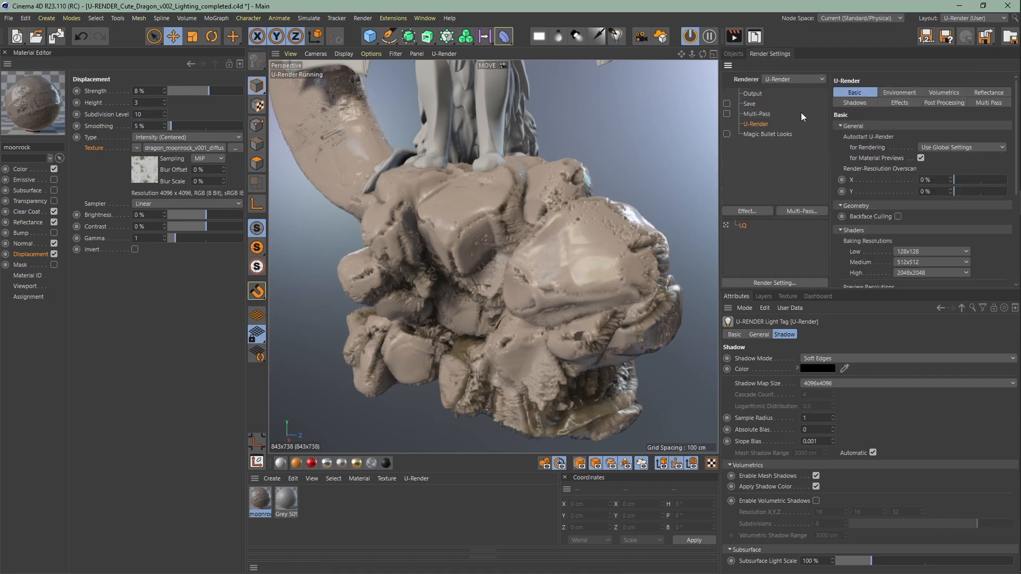
pyautogui.scroll(-5, 862, 183)
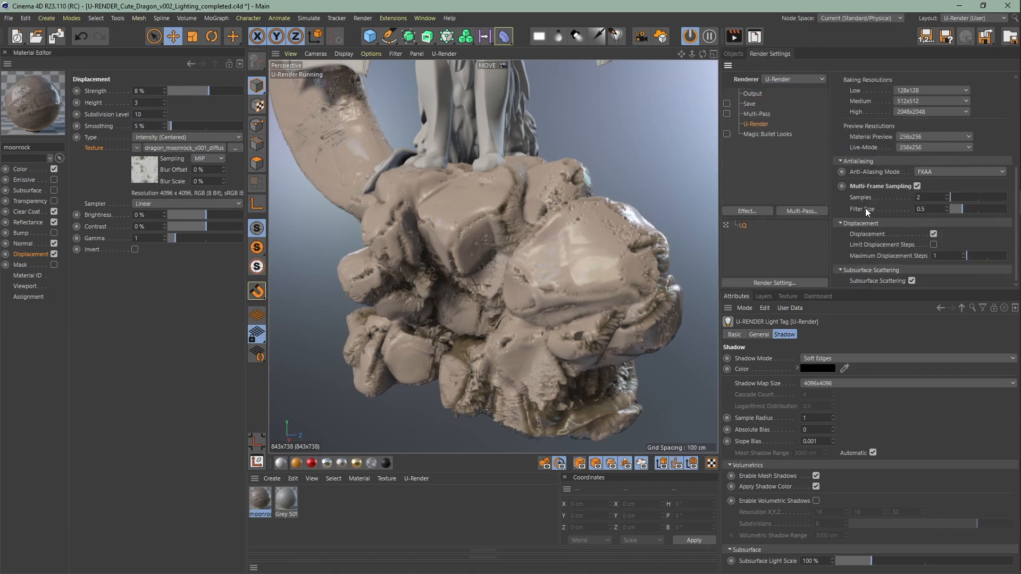
pyautogui.click(934, 234)
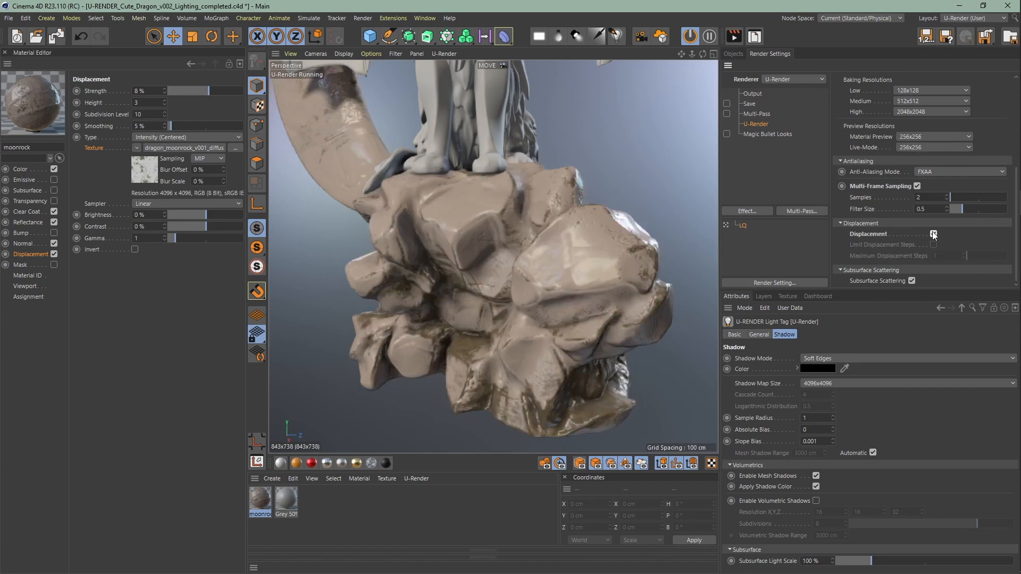
pyautogui.click(934, 234)
pyautogui.click(933, 245)
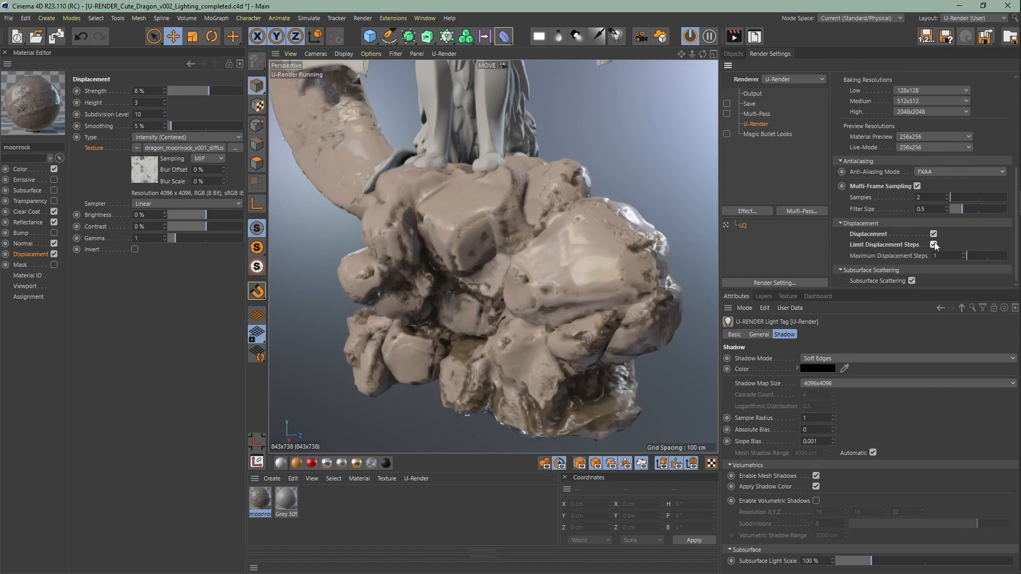
pyautogui.click(933, 245)
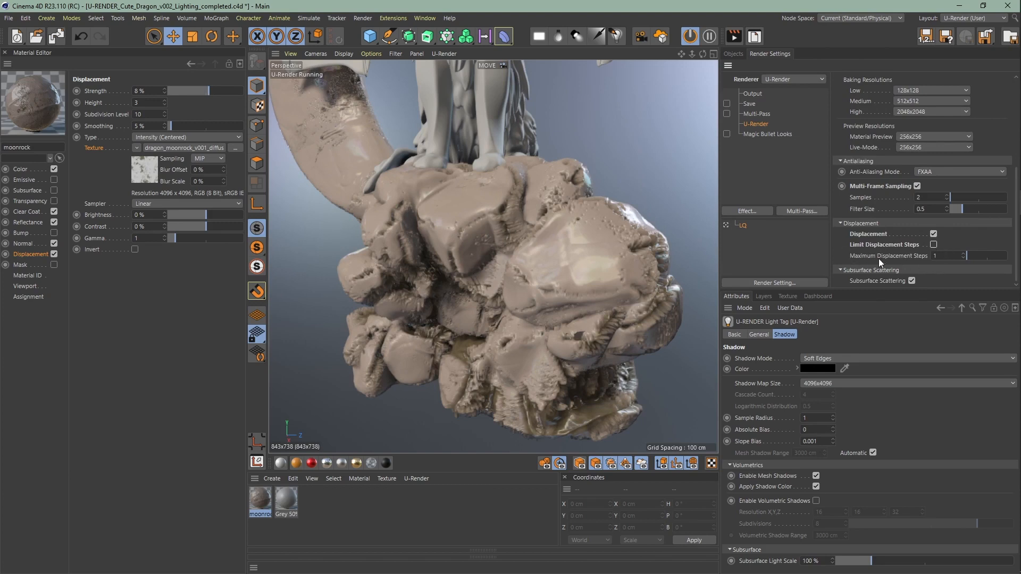
# Set the displacement smoothing to 3% and review the available displacement types without changing the type.
pyautogui.moveTo(169, 126)
pyautogui.mouseDown()
pyautogui.moveTo(255, 136)
pyautogui.moveTo(170, 133)
pyautogui.mouseUp()
pyautogui.click(158, 129)
pyautogui.click(214, 136)
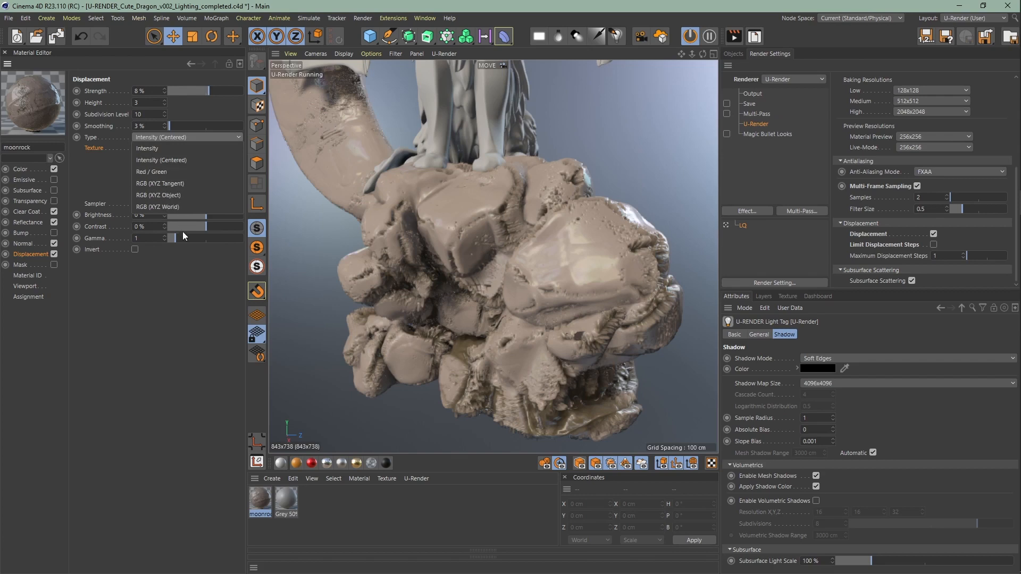
pyautogui.click(185, 263)
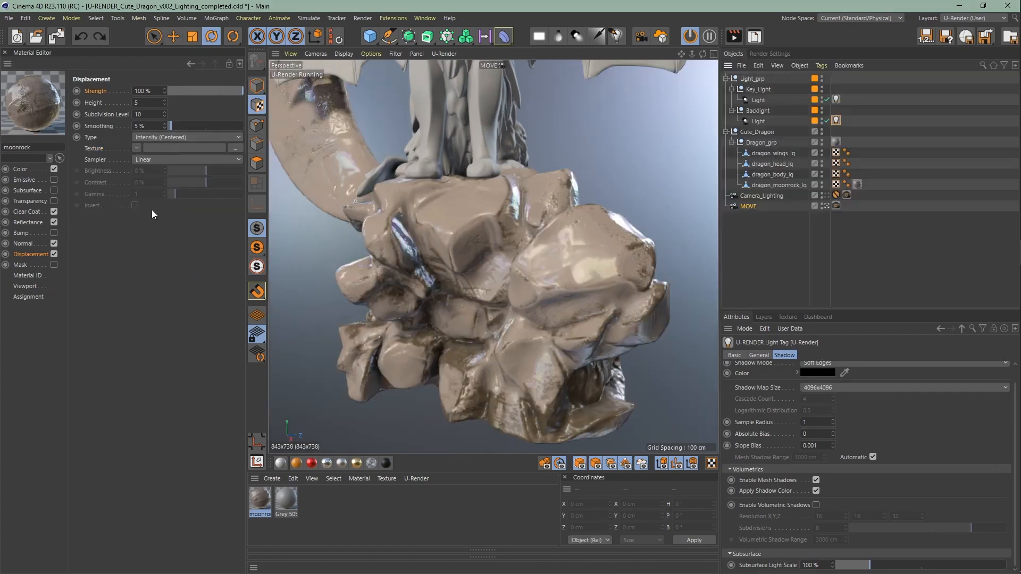
# Disable the moonrock material's displacement and enable its mask with a Cloud surface shader as the texture.
pyautogui.click(54, 254)
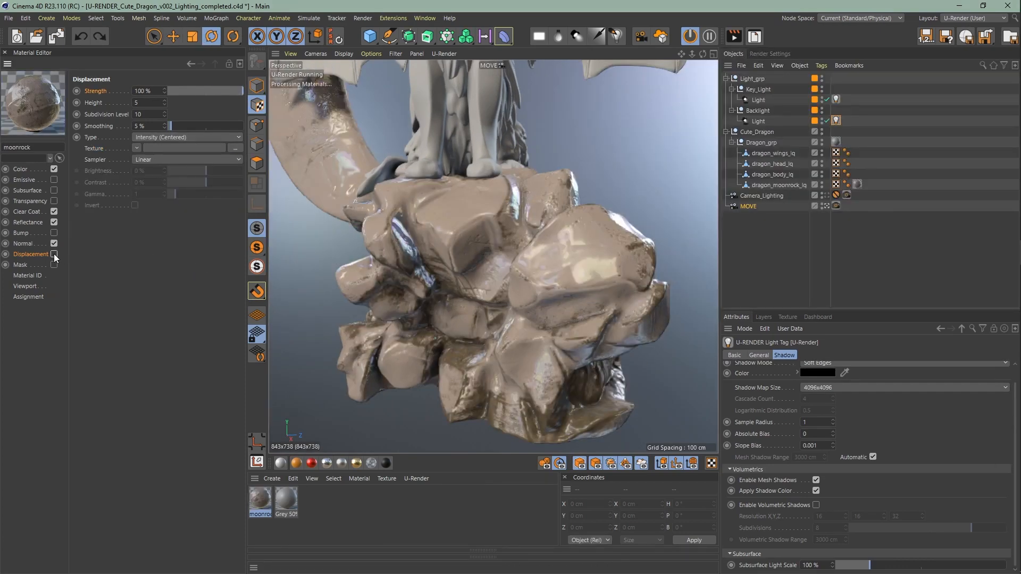
pyautogui.click(54, 264)
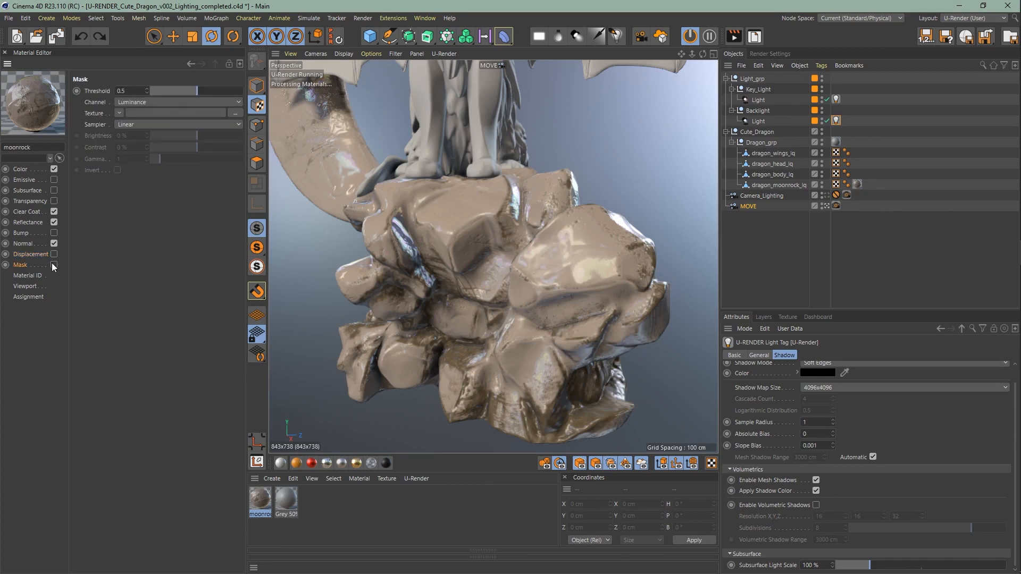
pyautogui.click(118, 113)
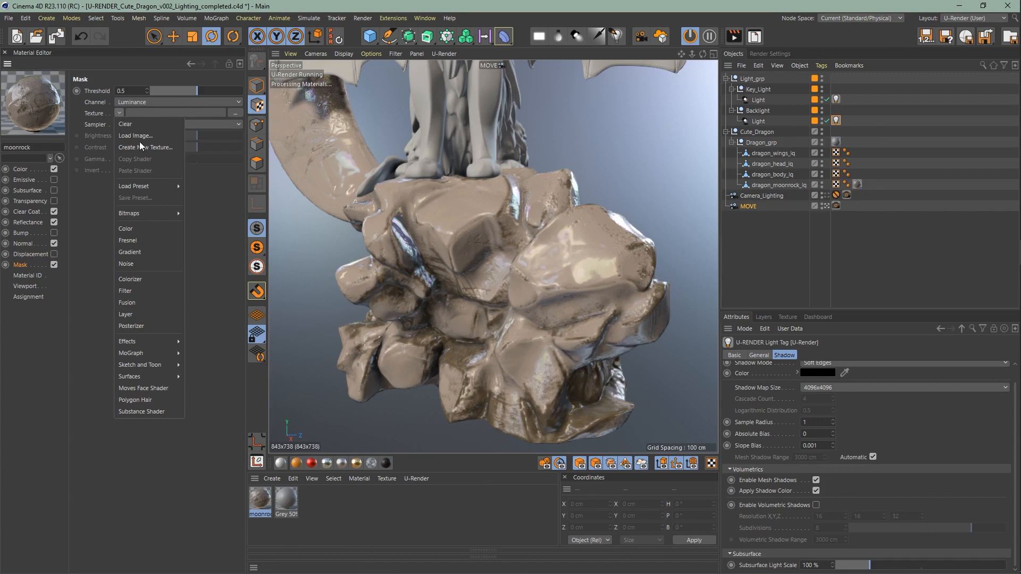
pyautogui.moveTo(181, 376)
pyautogui.click(215, 323)
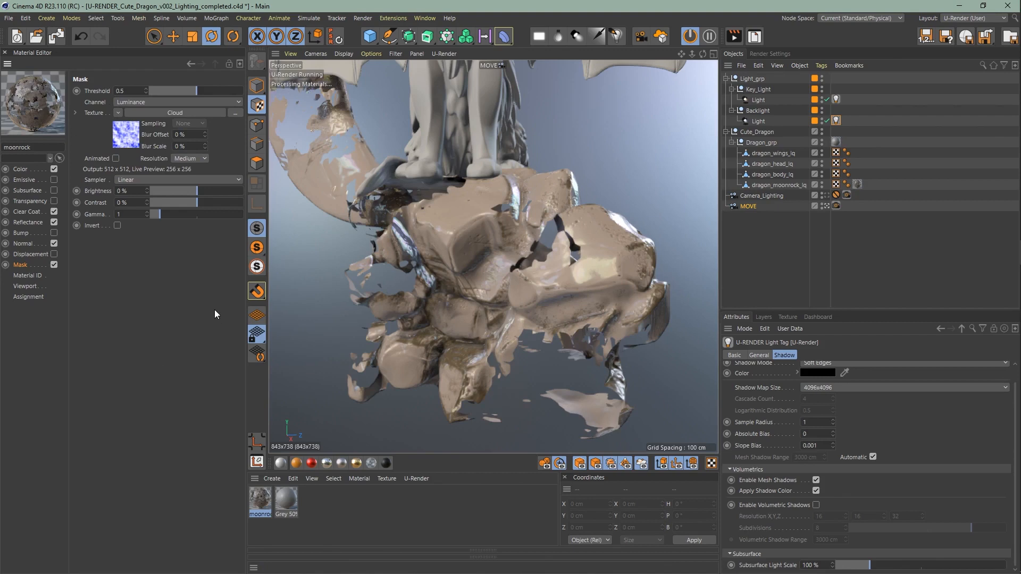
# Set the mask threshold to 0.52 and choose Luminance as the mask channel.
pyautogui.moveTo(193, 92)
pyautogui.mouseDown()
pyautogui.moveTo(164, 97)
pyautogui.moveTo(232, 104)
pyautogui.moveTo(199, 107)
pyautogui.mouseUp()
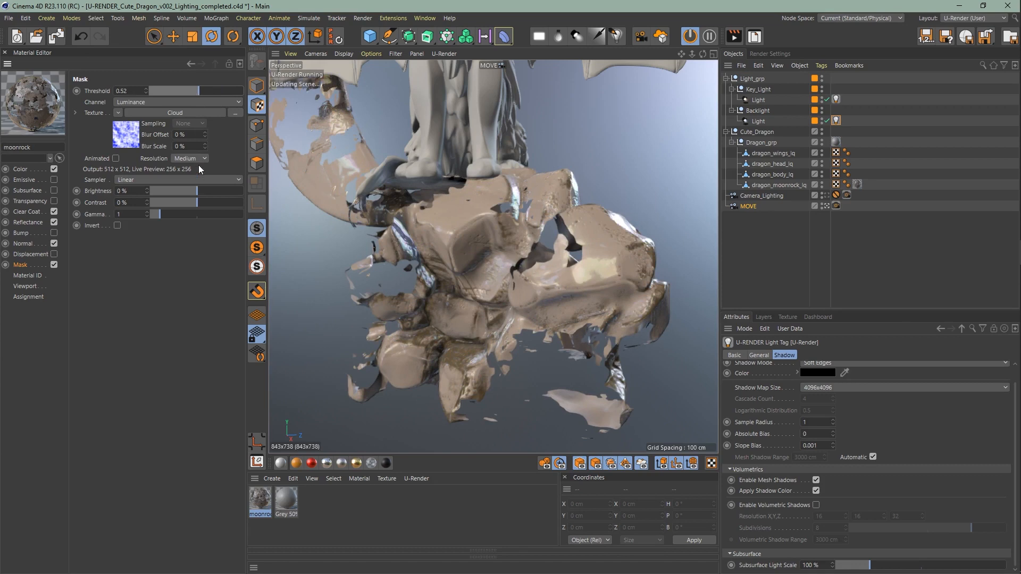
pyautogui.click(199, 102)
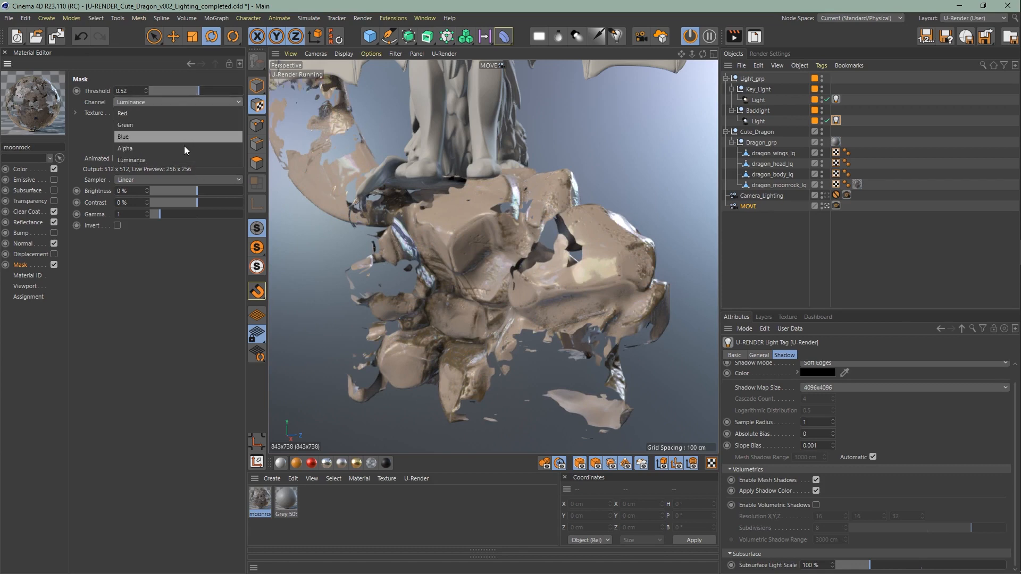
pyautogui.click(184, 160)
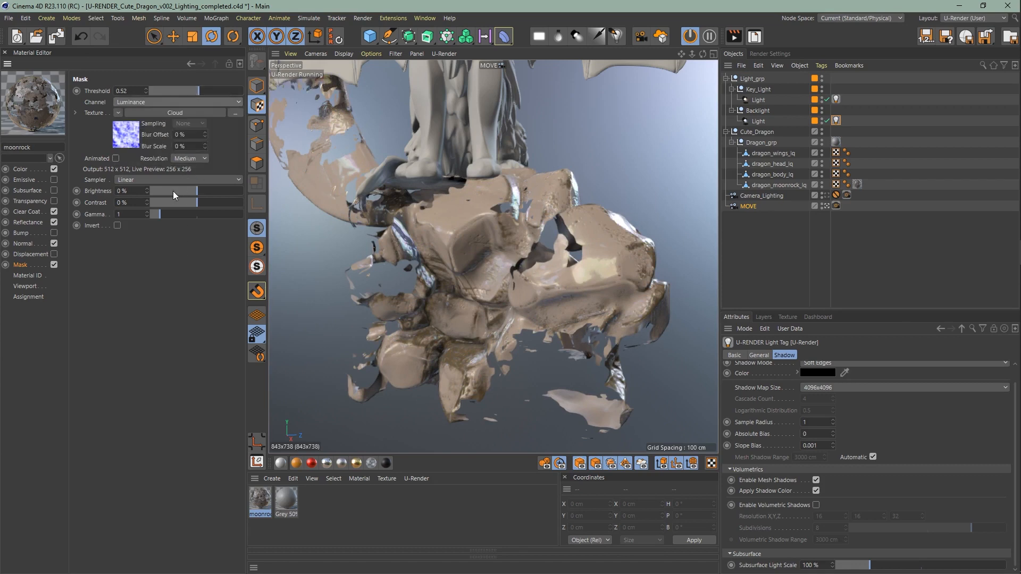
# Set the mask's brightness to -16% and contrast to 45%, and invert the mask.
pyautogui.moveTo(185, 191); pyautogui.dragTo(219, 203)
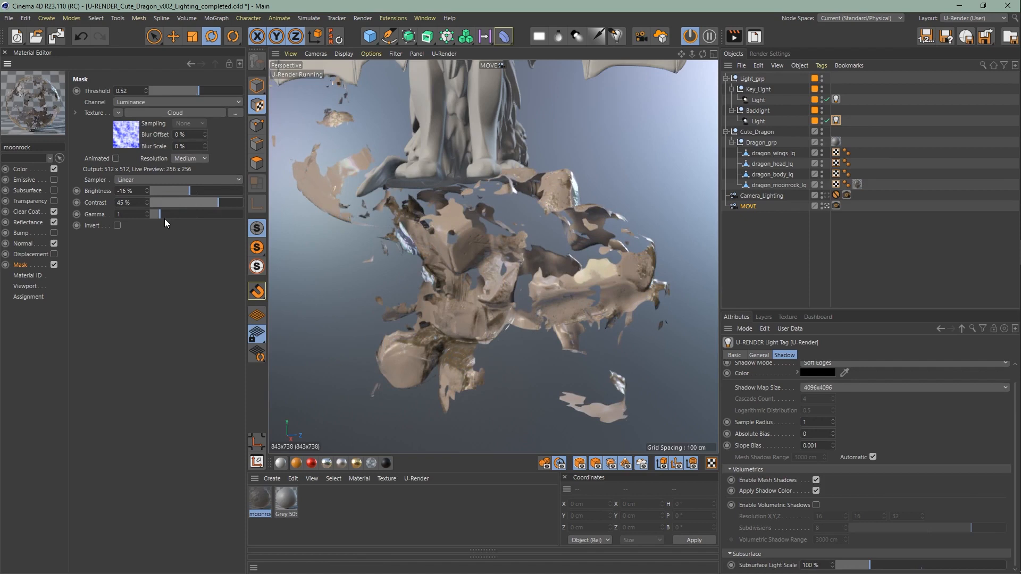
pyautogui.click(116, 223)
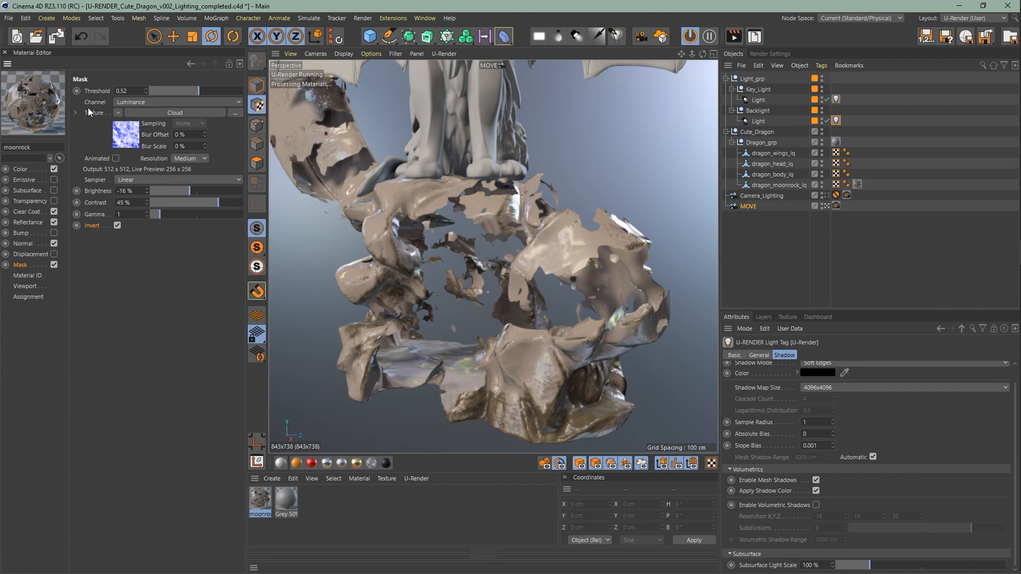
# Reset the mask settings to their defaults and disable the mask on the moonrock material.
pyautogui.rightClick(89, 92)
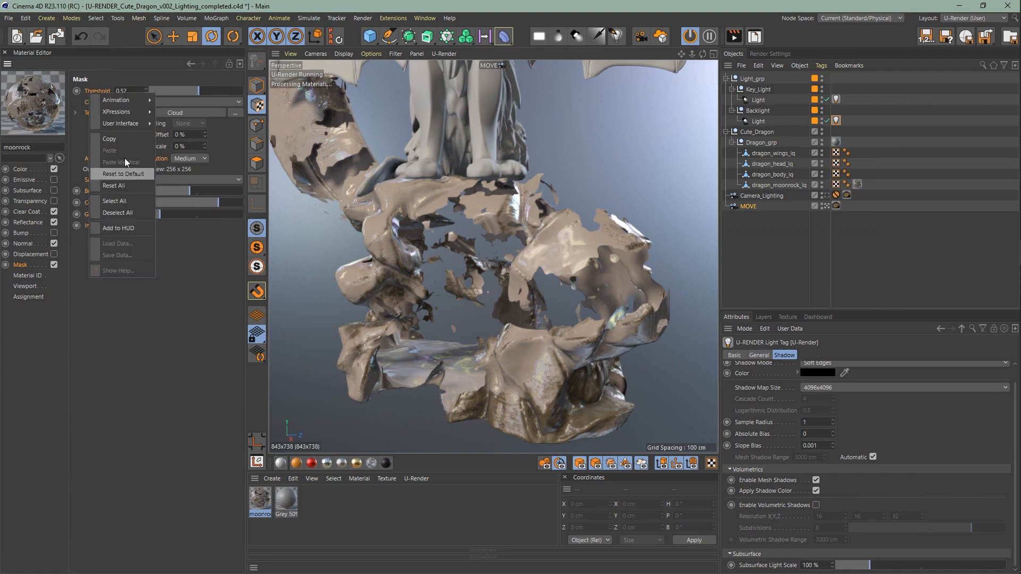
pyautogui.click(135, 171)
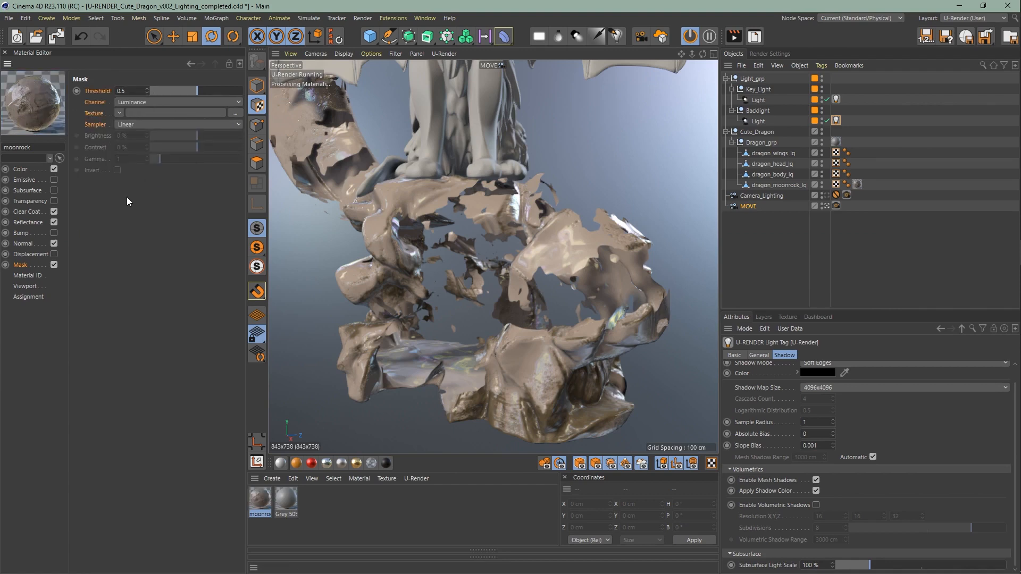
pyautogui.click(55, 264)
# Expand the moonrock material's Material ID color and adjust its brightness value.
pyautogui.click(27, 275)
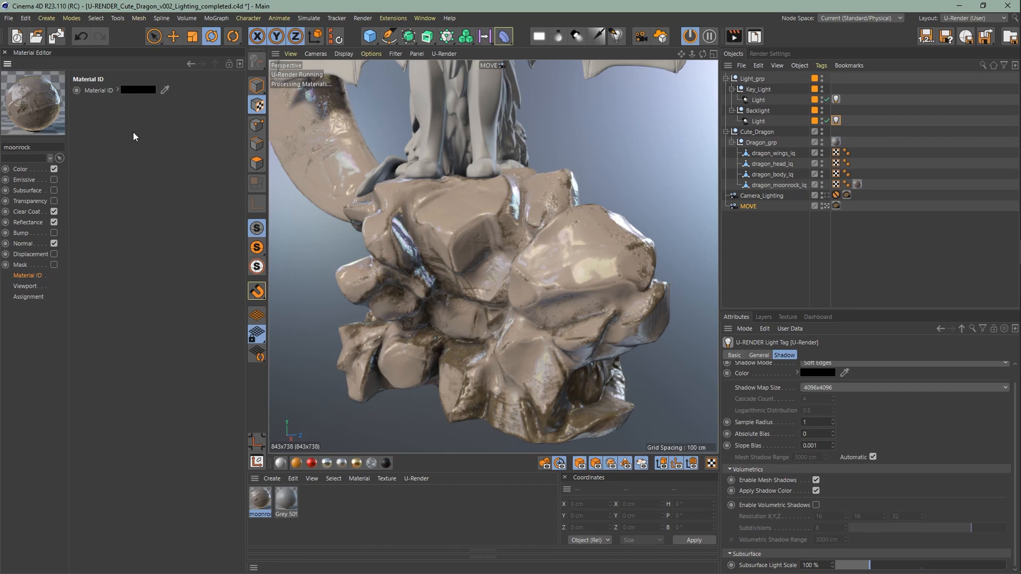
pyautogui.click(119, 91)
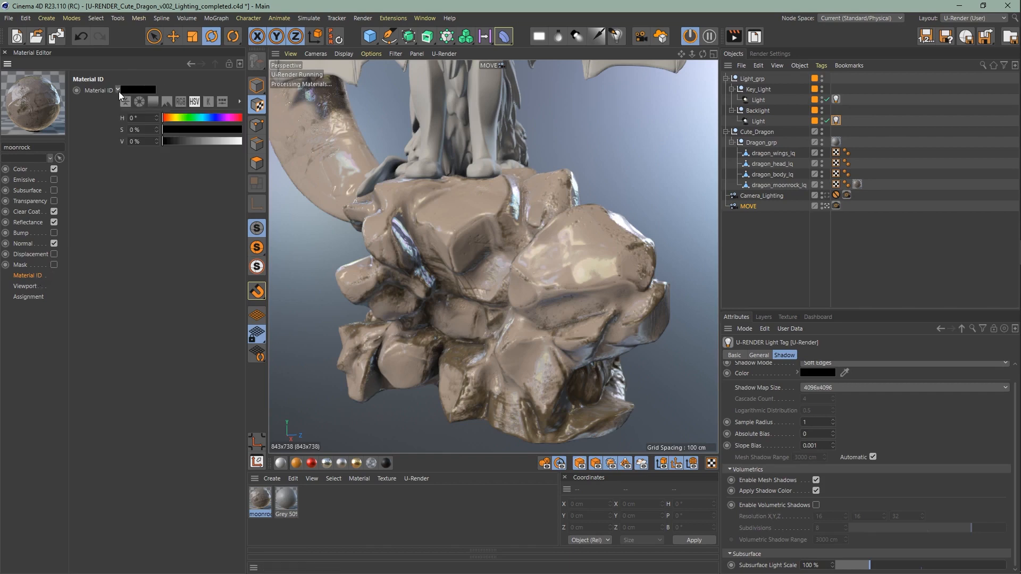
pyautogui.moveTo(183, 144); pyautogui.dragTo(161, 149)
# Review the material's Animate Preview and Texture Preview Size options and the object it is assigned to.
pyautogui.click(29, 287)
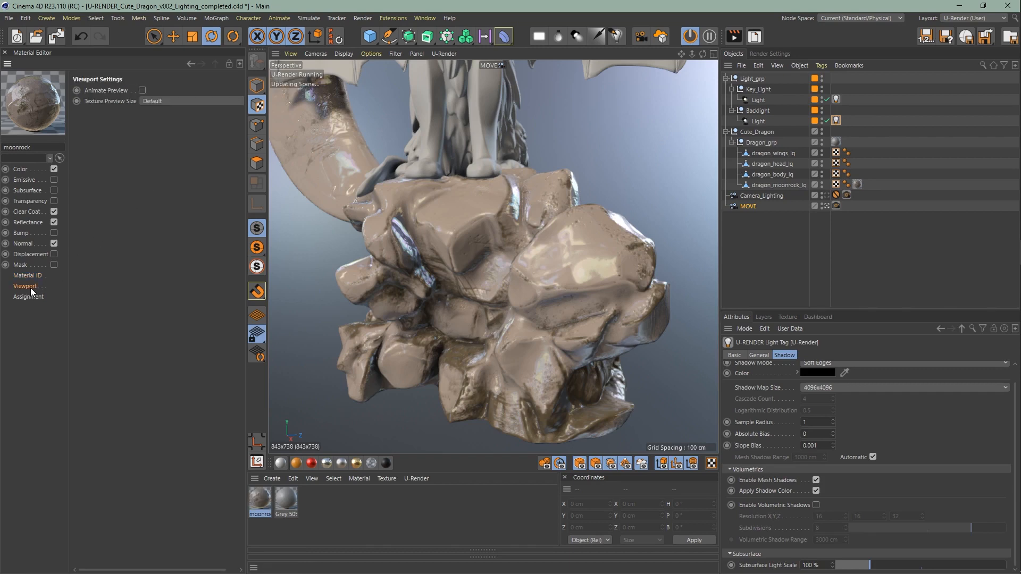
pyautogui.rightClick(138, 93)
pyautogui.click(162, 174)
pyautogui.click(144, 102)
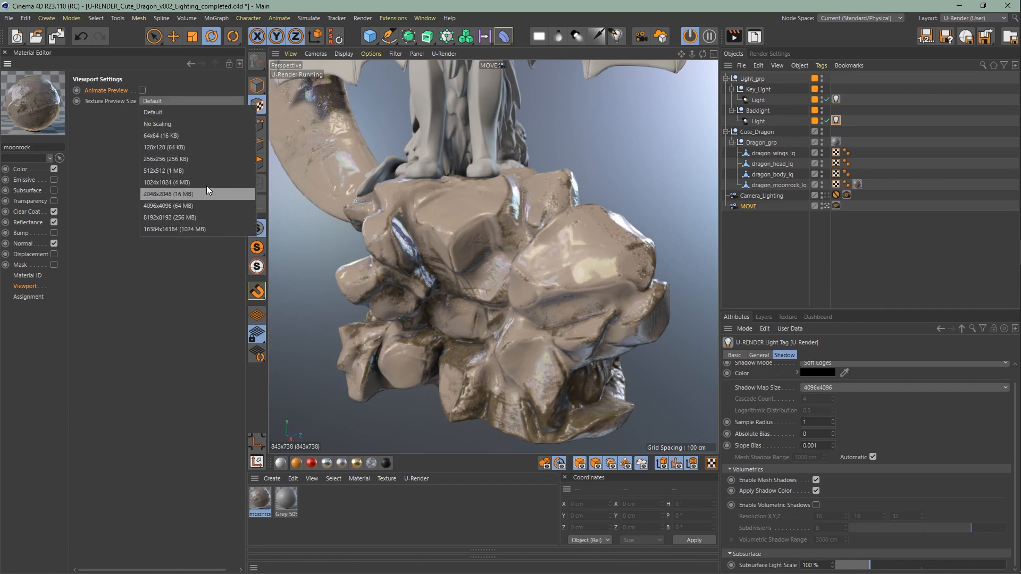
pyautogui.click(197, 84)
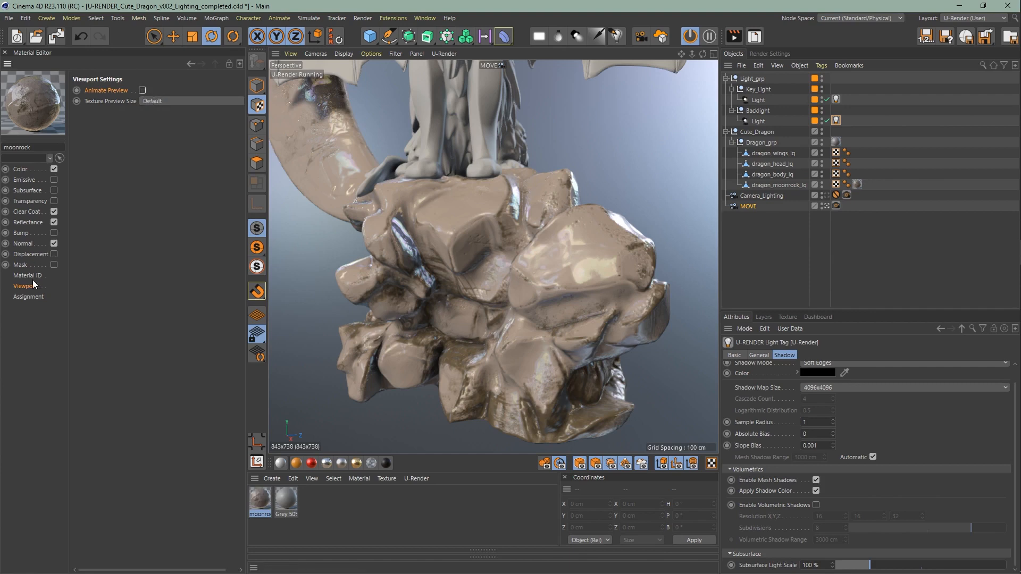
pyautogui.click(151, 101)
pyautogui.click(117, 134)
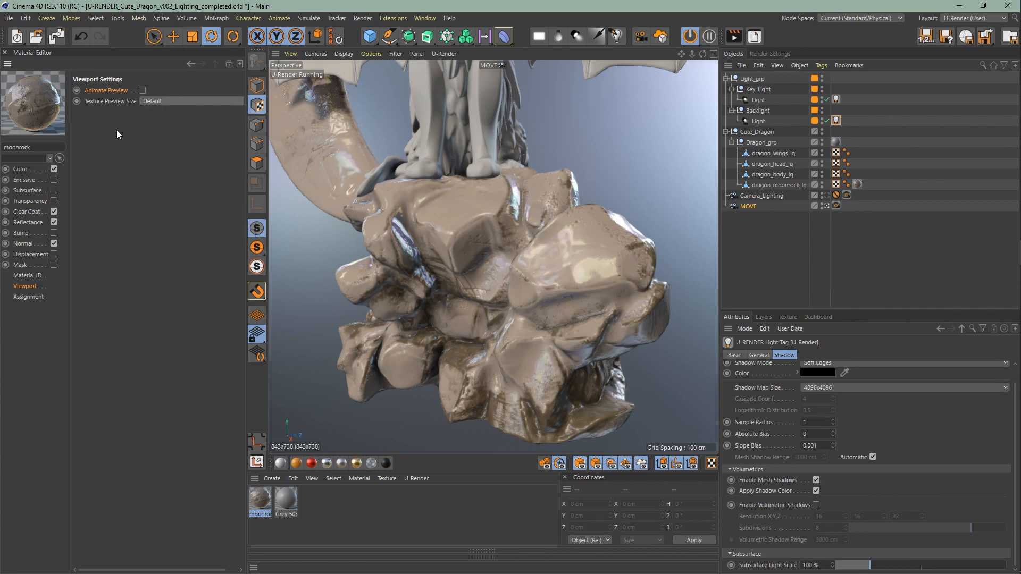
pyautogui.click(32, 297)
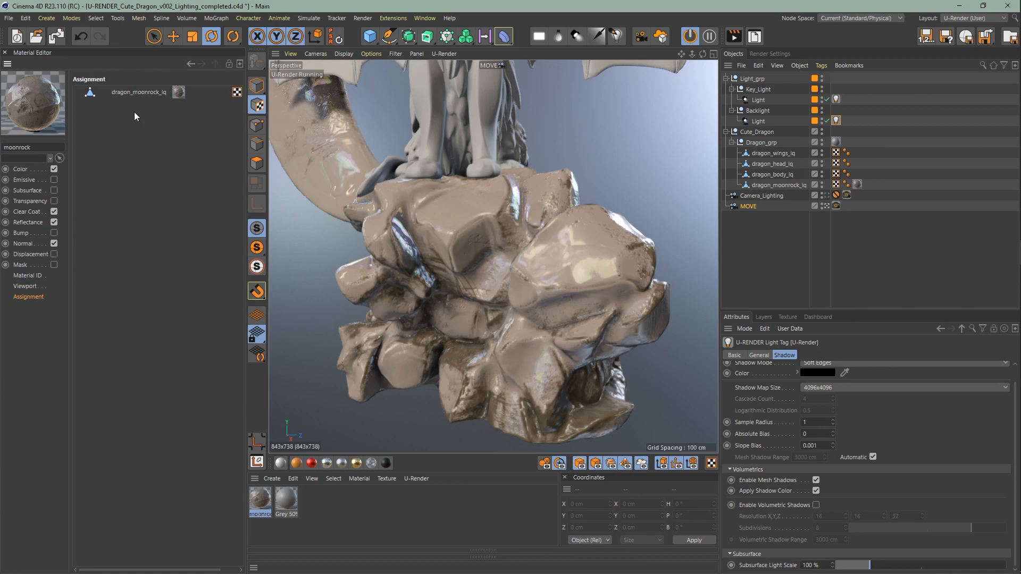
# Enable Subsurface on the moonrock material and turn off its Surface Scattering.
pyautogui.click(53, 190)
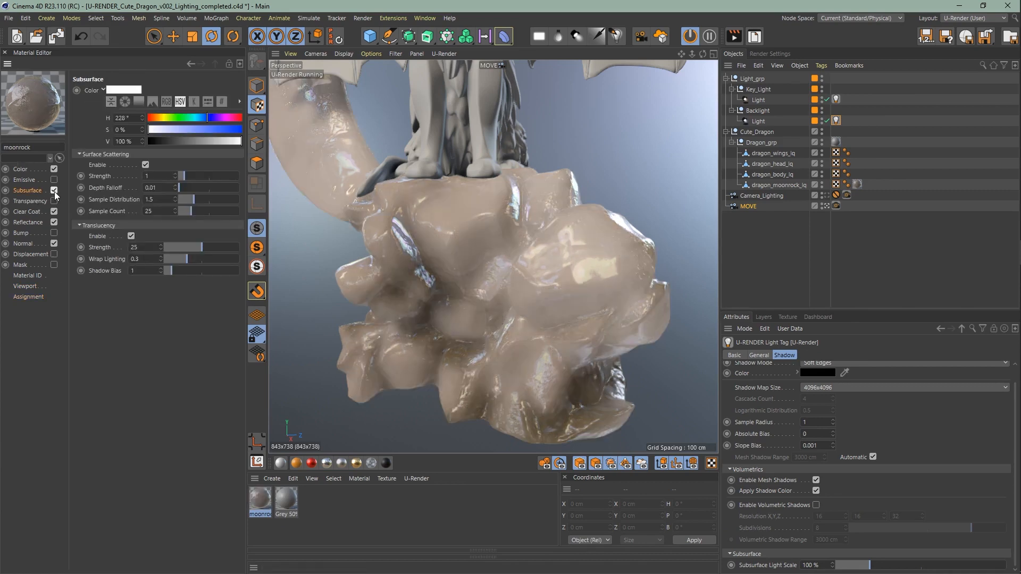
pyautogui.click(145, 165)
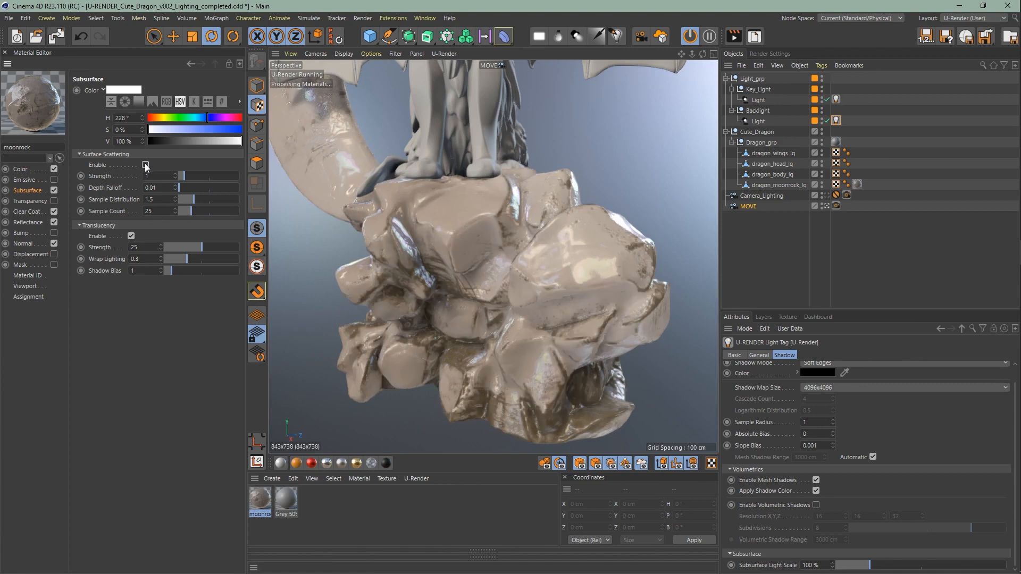
# Reduce the subsurface translucency strength, trying 12.5 and settling on 5.
pyautogui.click(183, 249)
pyautogui.click(156, 248)
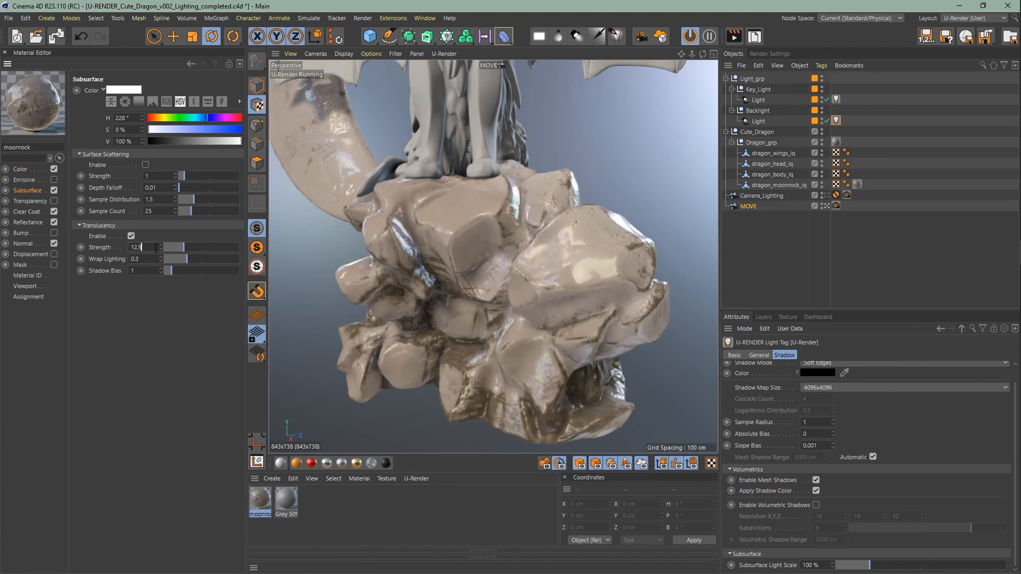
pyautogui.hotkey('ctrl', 'a')
pyautogui.write('5')
pyautogui.press('Return')
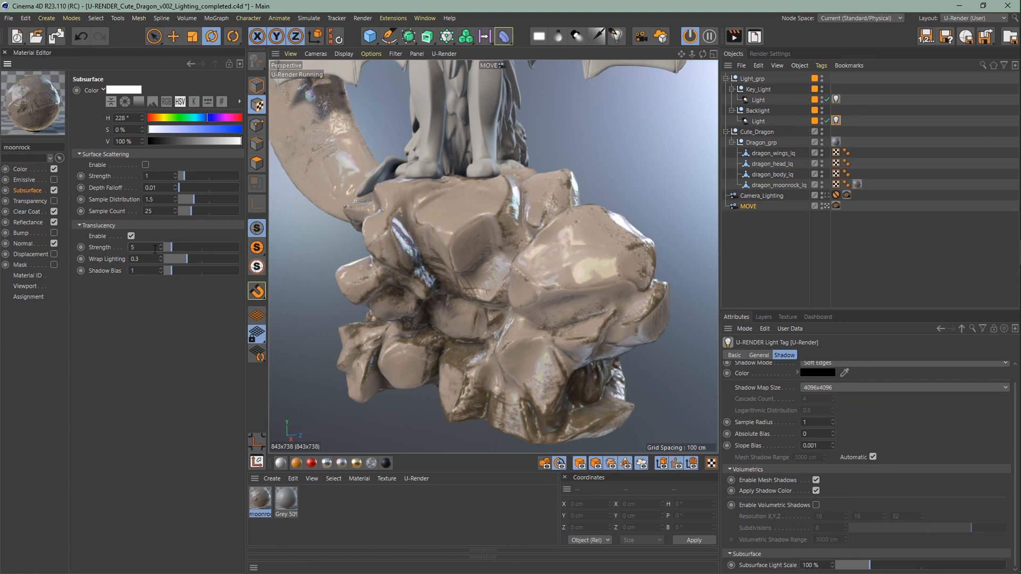
# Set the moonrock material's subsurface translucency Wrap Lighting to 0.18 and Shadow Bias to 0.3, trying 0.45 for the bias first.
pyautogui.doubleClick(153, 257)
pyautogui.write('0.18')
pyautogui.press('Return')
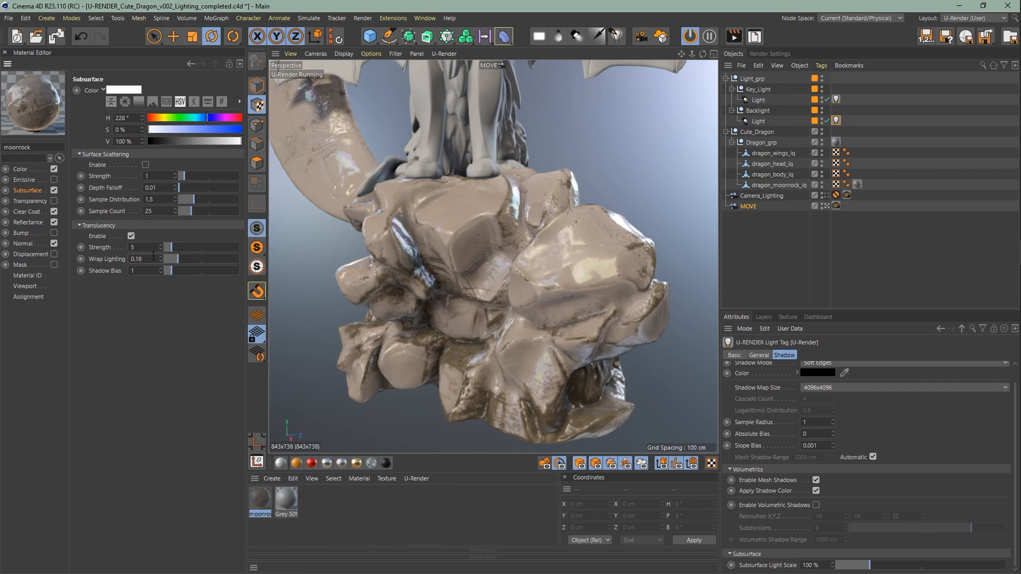
pyautogui.doubleClick(144, 271)
pyautogui.write('0.45')
pyautogui.press('Return')
pyautogui.doubleClick(137, 271)
pyautogui.write('0,3')
pyautogui.press('Return')
# Enable the moonrock's Surface Scattering with Strength 0.5, Depth Falloff 1, Sample Distribution 3 and Sample Count 100.
pyautogui.click(145, 165)
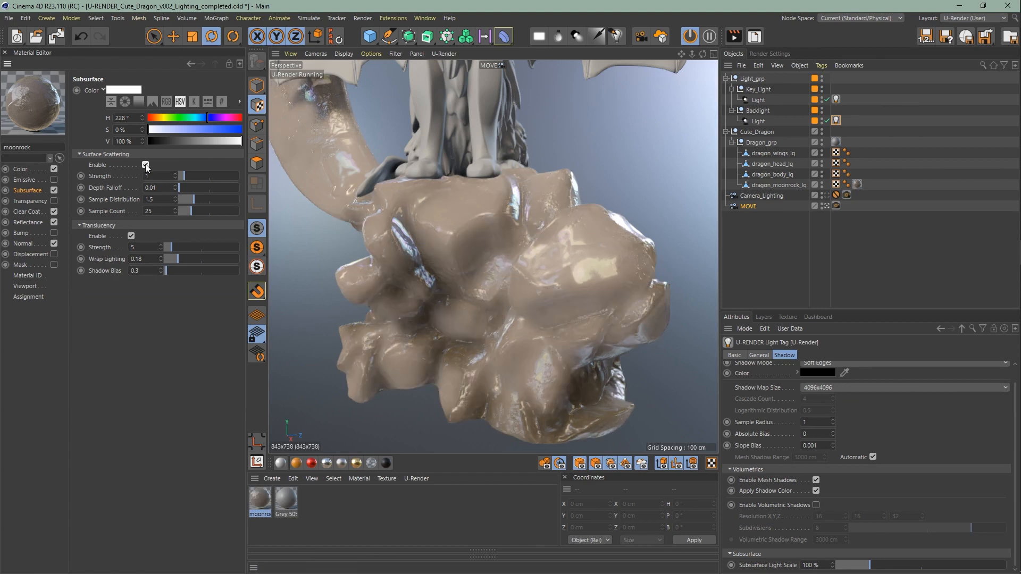
pyautogui.doubleClick(152, 175)
pyautogui.write('0.5')
pyautogui.press('Return')
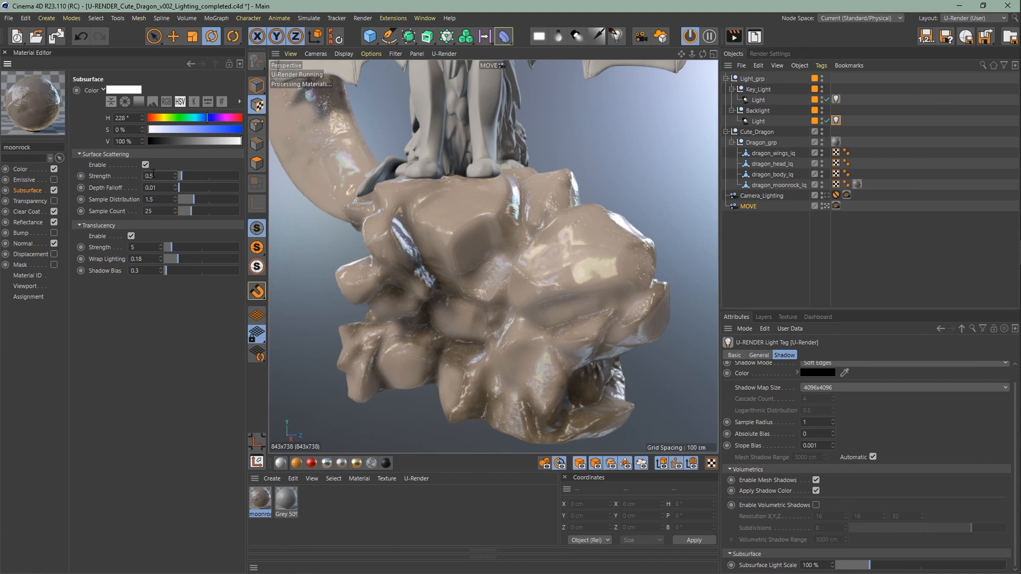
pyautogui.moveTo(196, 190); pyautogui.dragTo(261, 187)
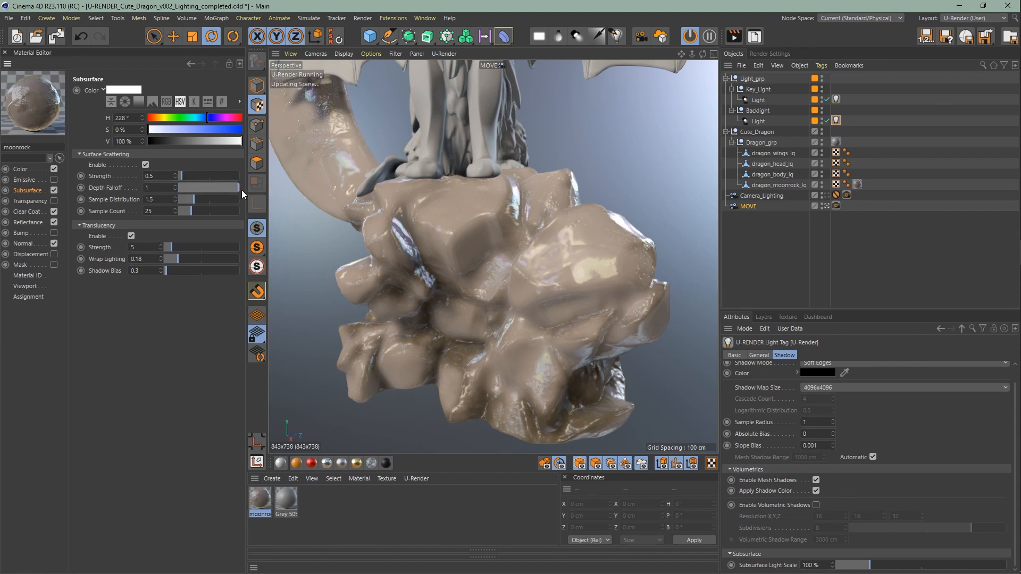
pyautogui.moveTo(196, 200); pyautogui.dragTo(243, 209)
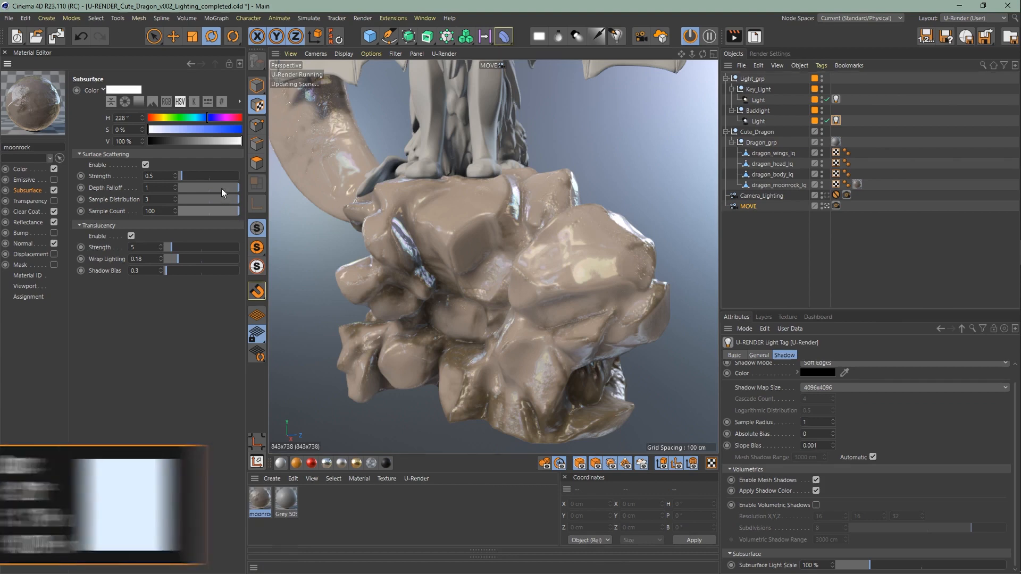
# Tint the moonrock's subsurface color pale blue with a hue of 218° and a saturation of 13%.
pyautogui.click(128, 129)
pyautogui.write('13')
pyautogui.press('Return')
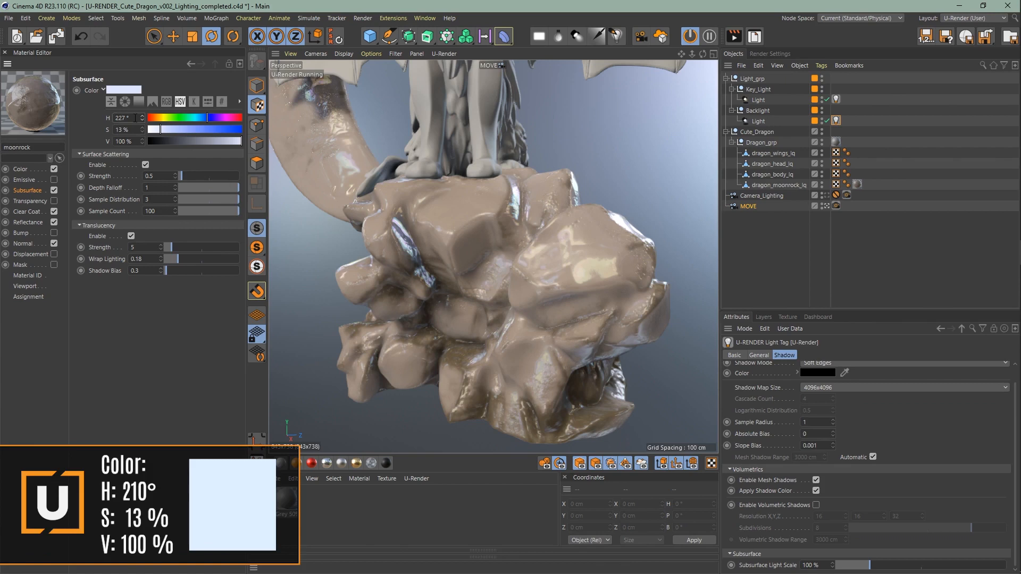
pyautogui.click(119, 117)
pyautogui.write('218')
pyautogui.press('Return')
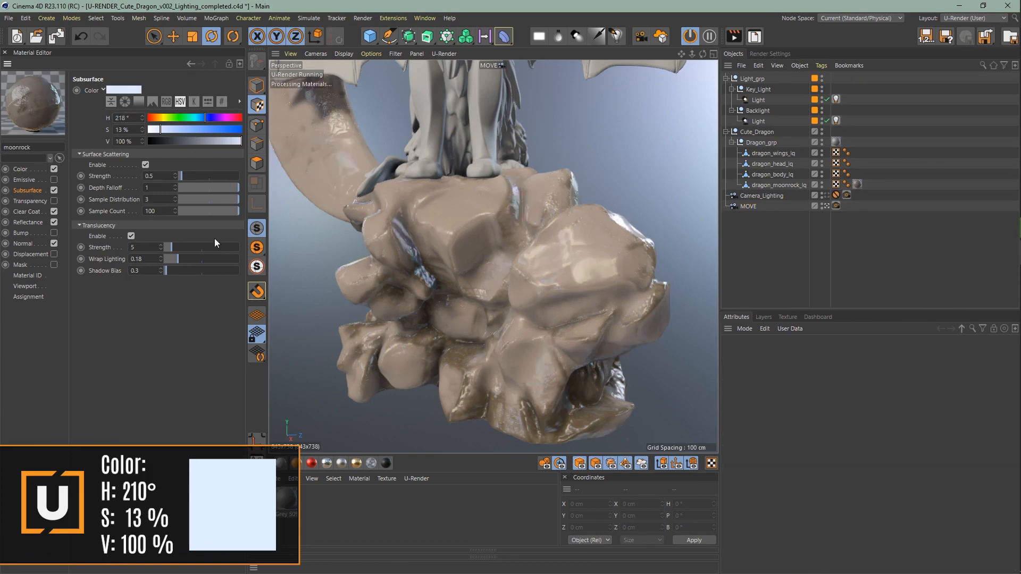
# Create a new U-Render material and name it body.
pyautogui.doubleClick(342, 510)
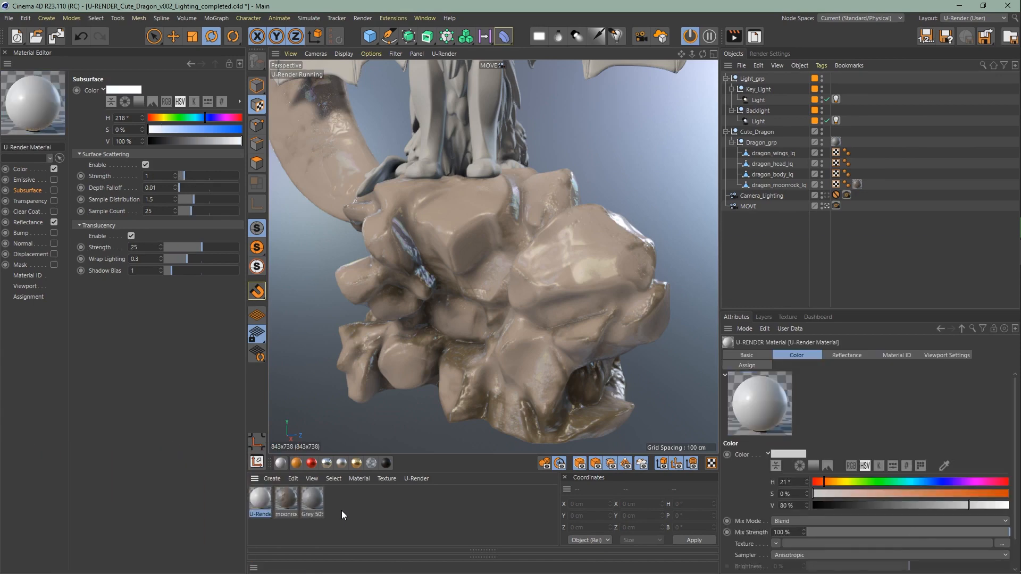
pyautogui.doubleClick(52, 148)
pyautogui.write('body')
pyautogui.press('Return')
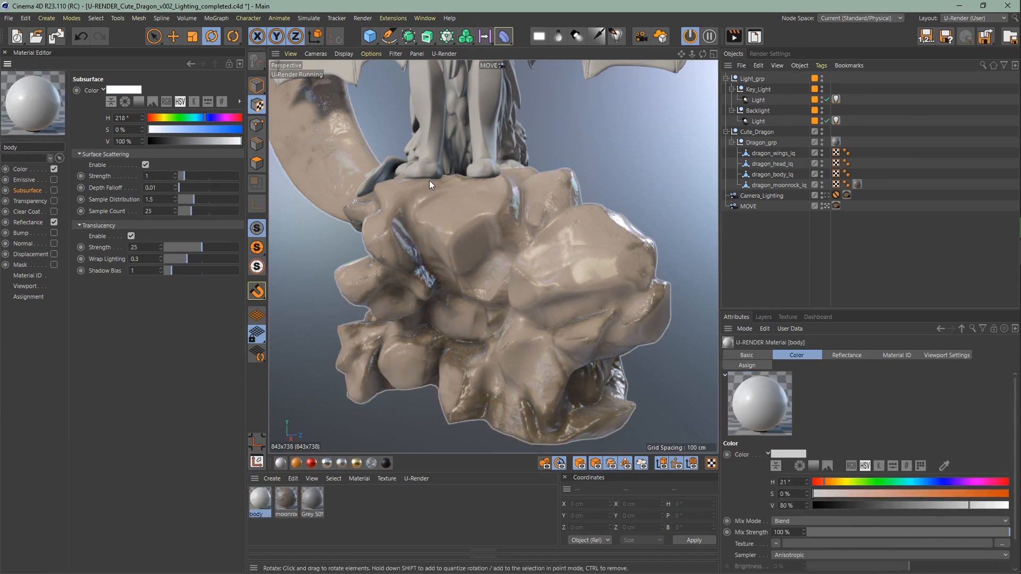
# Assign the body material to the dragon_body_lq object and frame the dragon's torso in the viewport.
pyautogui.keyDown('alt'); pyautogui.moveTo(494, 197); pyautogui.dragTo(509, 305, button='middle'); pyautogui.keyUp('alt')
pyautogui.keyDown('alt'); pyautogui.moveTo(509, 305); pyautogui.dragTo(493, 319); pyautogui.keyUp('alt')
pyautogui.keyDown('alt'); pyautogui.moveTo(494, 319); pyautogui.dragTo(494, 322, button='middle'); pyautogui.keyUp('alt')
pyautogui.keyDown('alt'); pyautogui.moveTo(494, 320); pyautogui.dragTo(516, 277); pyautogui.keyUp('alt')
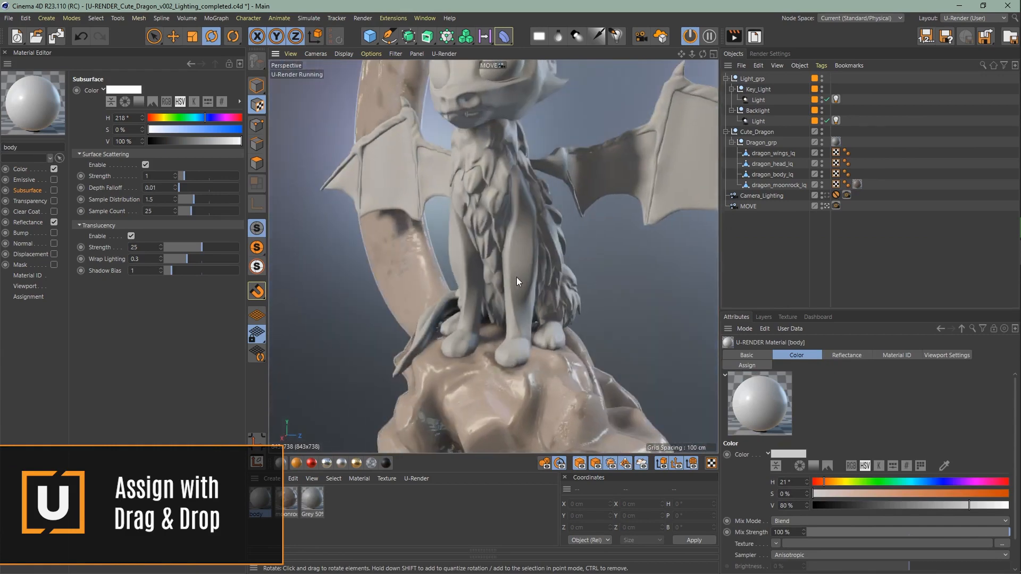
pyautogui.keyDown('alt'); pyautogui.moveTo(516, 277); pyautogui.dragTo(524, 314, button='middle'); pyautogui.keyUp('alt')
pyautogui.moveTo(260, 499); pyautogui.dragTo(784, 174)
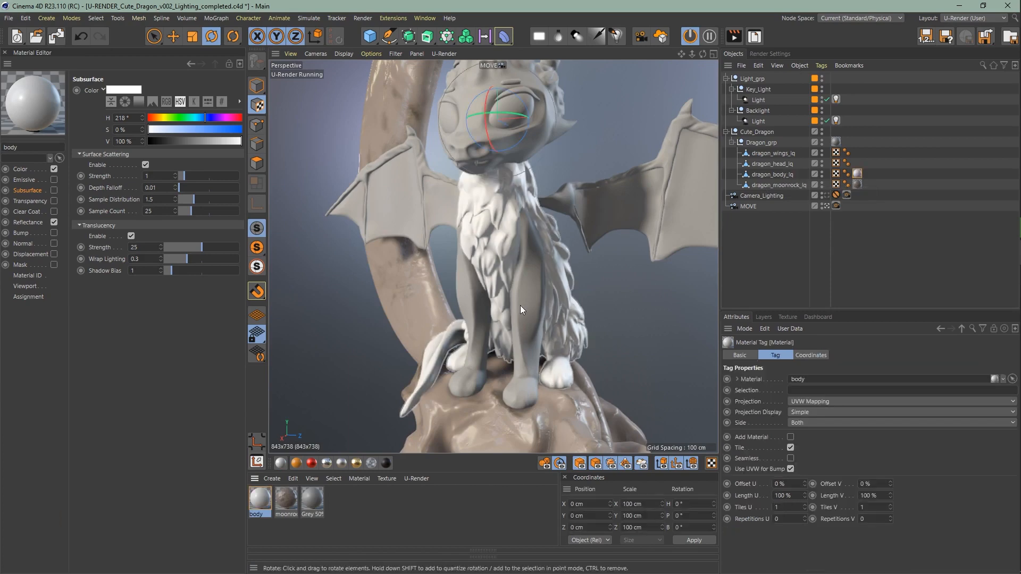
pyautogui.scroll(3, 520, 298)
pyautogui.moveTo(520, 288)
pyautogui.keyDown('alt'); pyautogui.mouseDown()
pyautogui.moveTo(506, 295)
pyautogui.moveTo(538, 289)
pyautogui.mouseUp(); pyautogui.keyUp('alt')
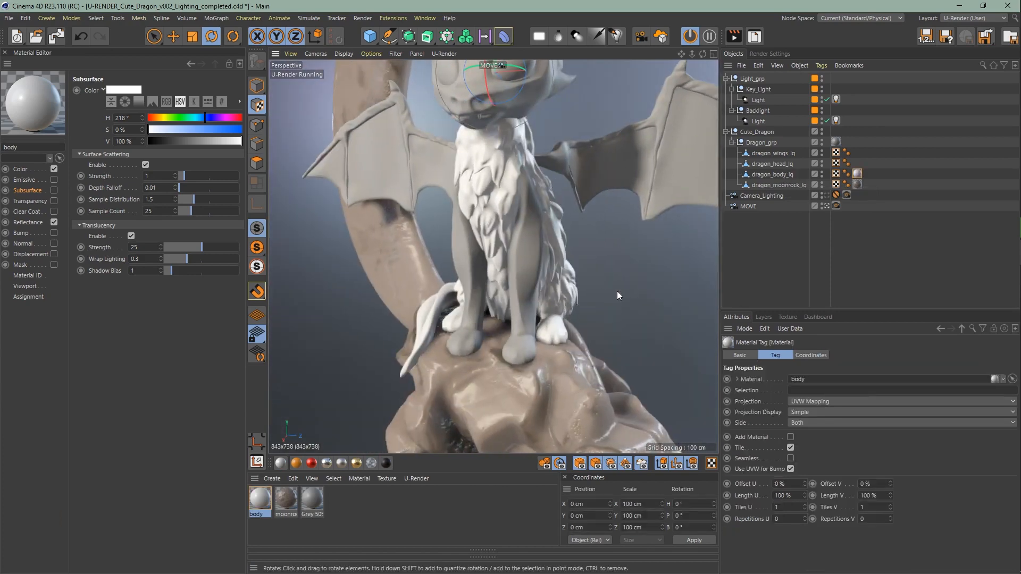
pyautogui.click(773, 261)
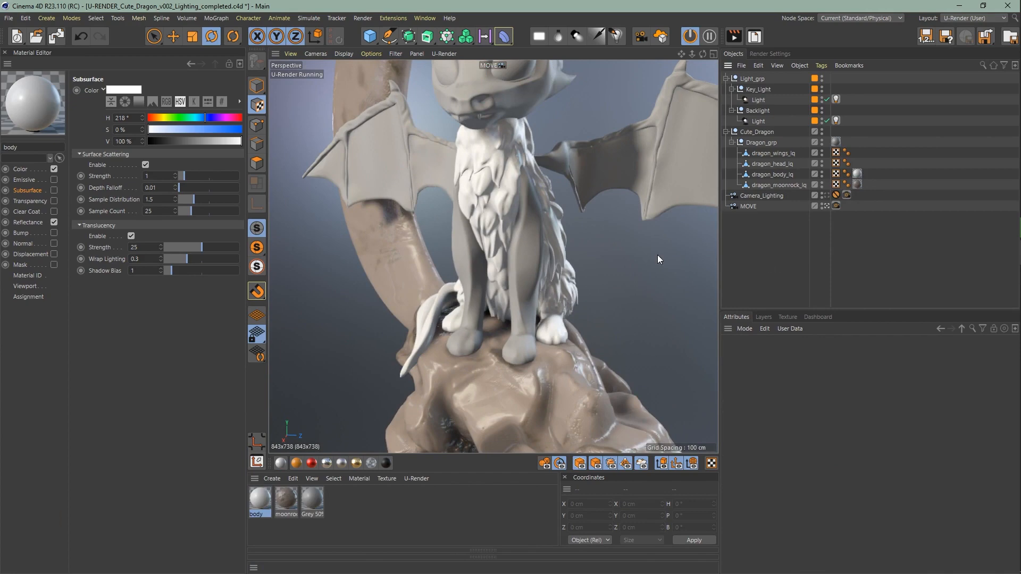
# Load dragon_body_v001_diffuse.jpg as the body material's color texture and set its Mix Mode to Multiply.
pyautogui.click(65, 169)
pyautogui.click(234, 179)
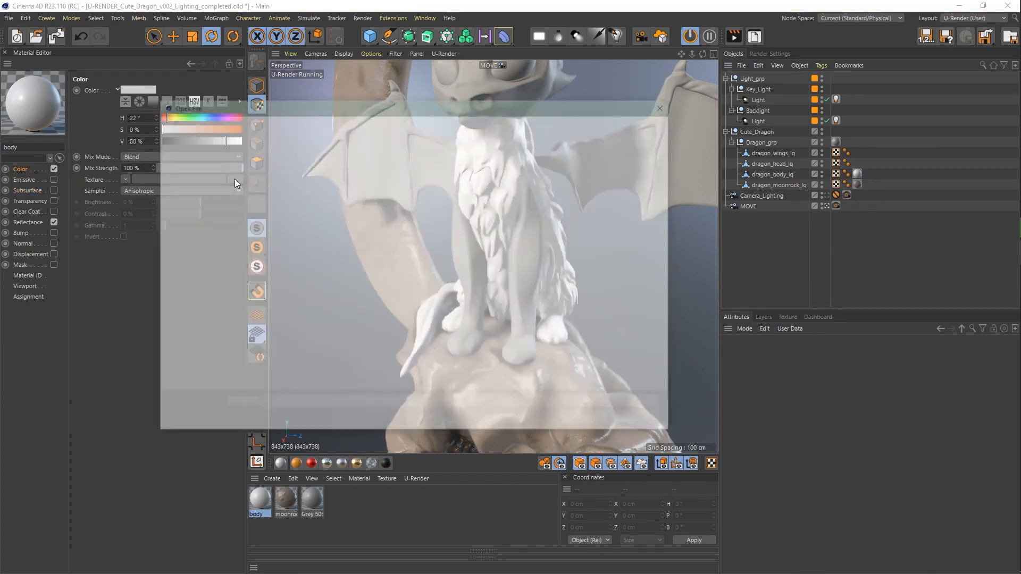
pyautogui.doubleClick(336, 180)
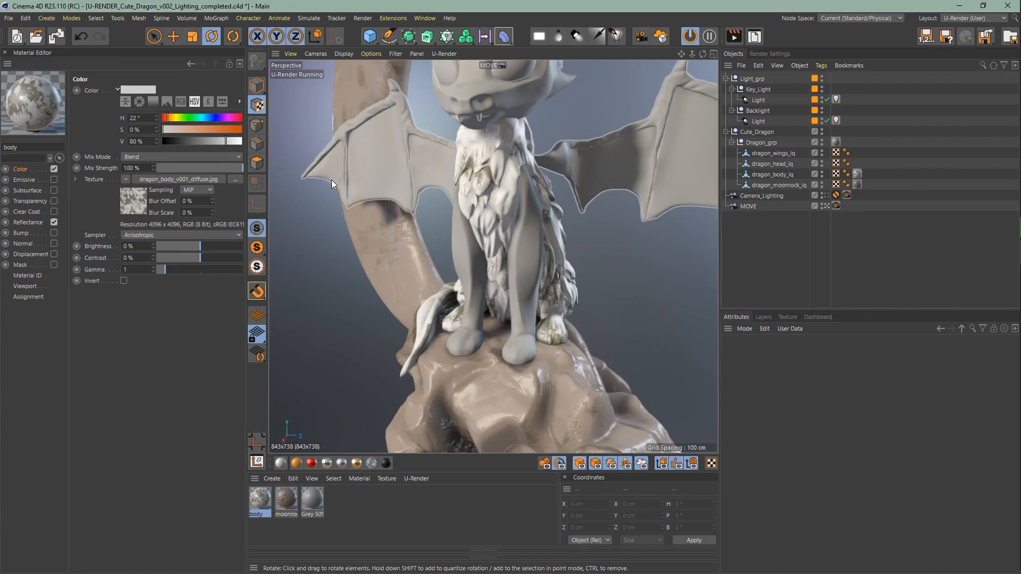
pyautogui.click(205, 157)
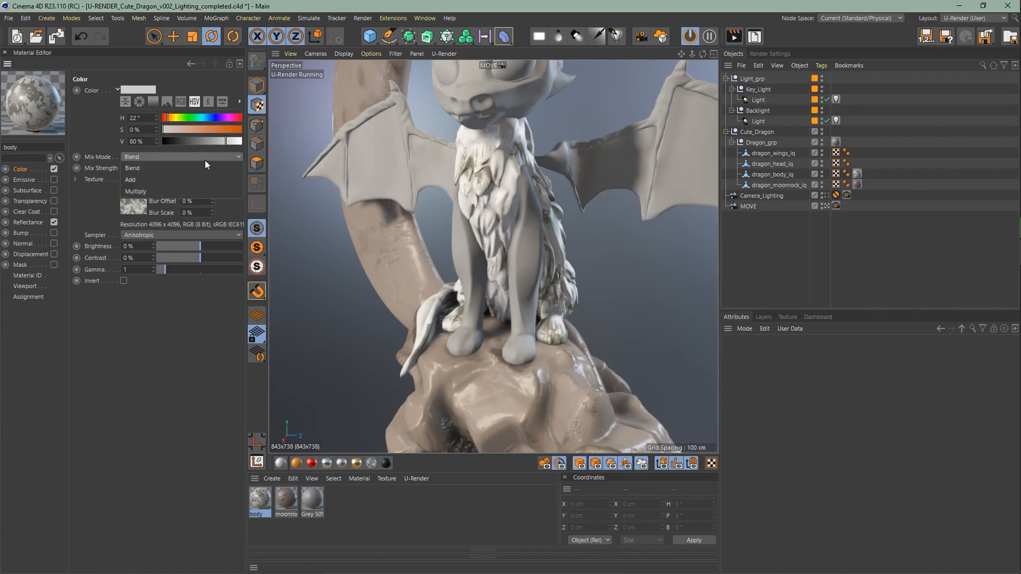
pyautogui.click(187, 192)
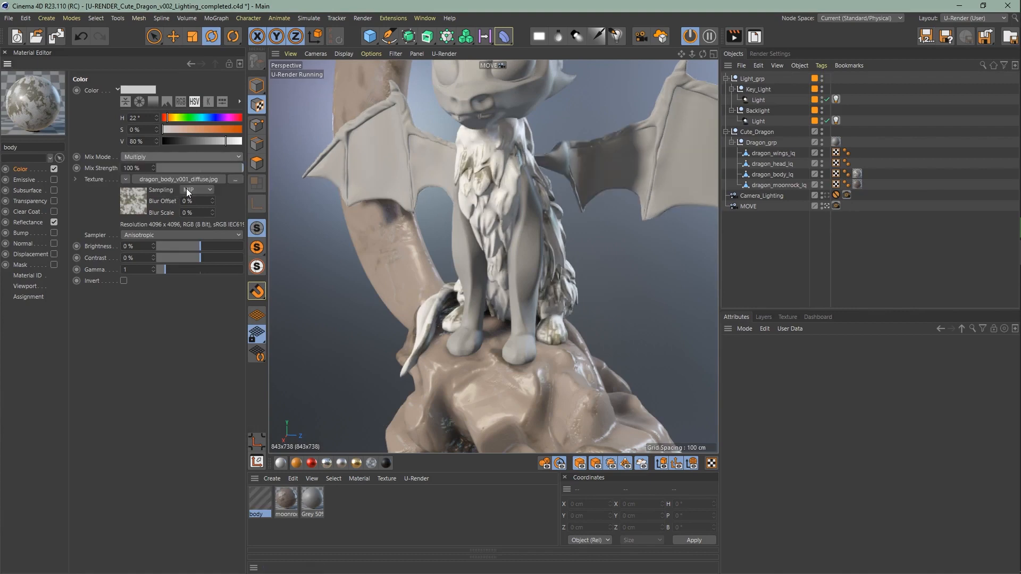
# Set the body material's base color to hue 28°, saturation 36% and value 85%.
pyautogui.click(141, 118)
pyautogui.write('28')
pyautogui.press('Return')
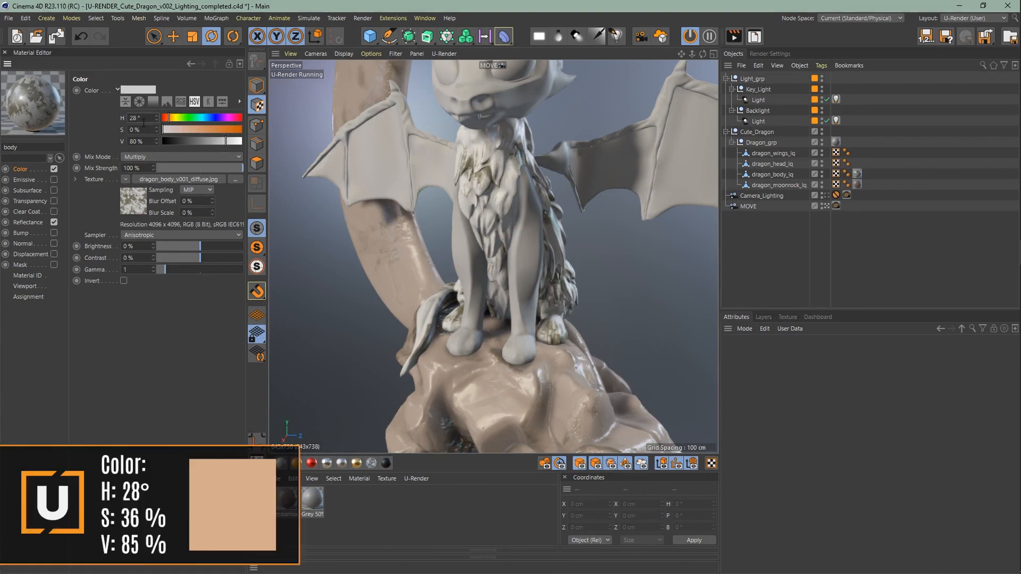
pyautogui.moveTo(171, 129); pyautogui.dragTo(186, 130)
pyautogui.doubleClick(152, 131)
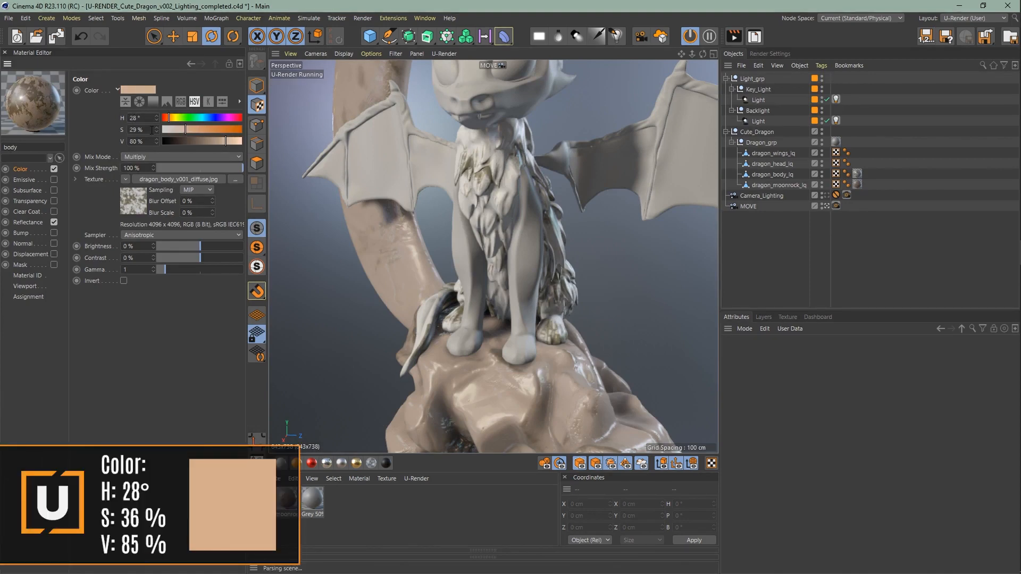
pyautogui.write('636')
pyautogui.press('Return')
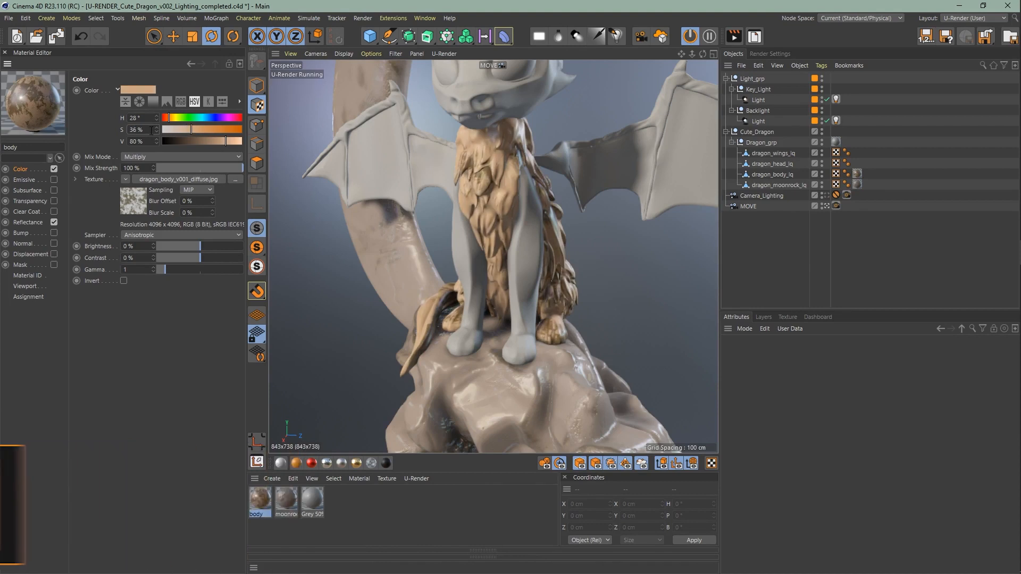
pyautogui.doubleClick(151, 142)
pyautogui.write('85')
pyautogui.press('Return')
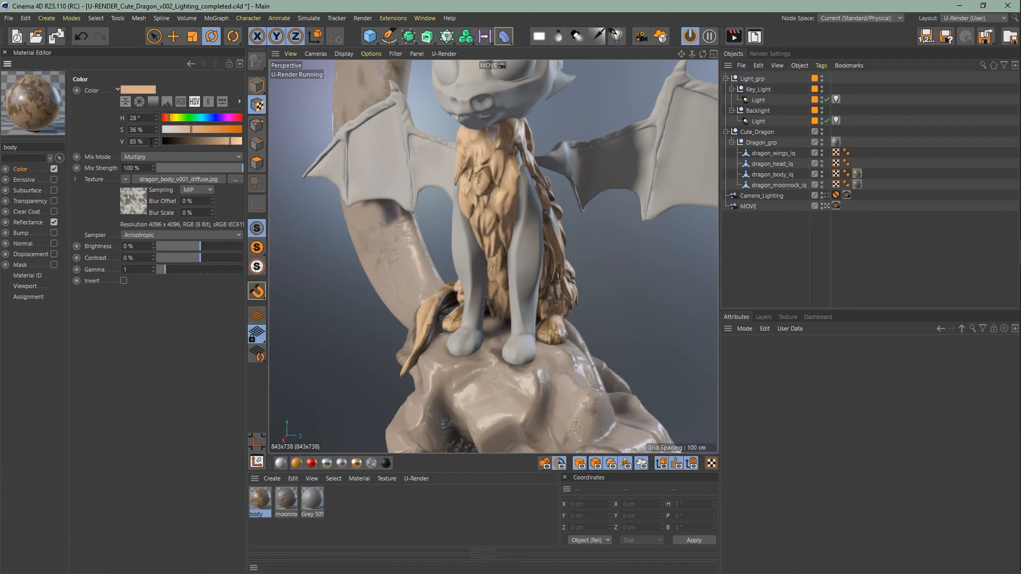
# Enable the body material's Normal channel and load dragon_body_v001_normal.jpg as its texture.
pyautogui.click(54, 243)
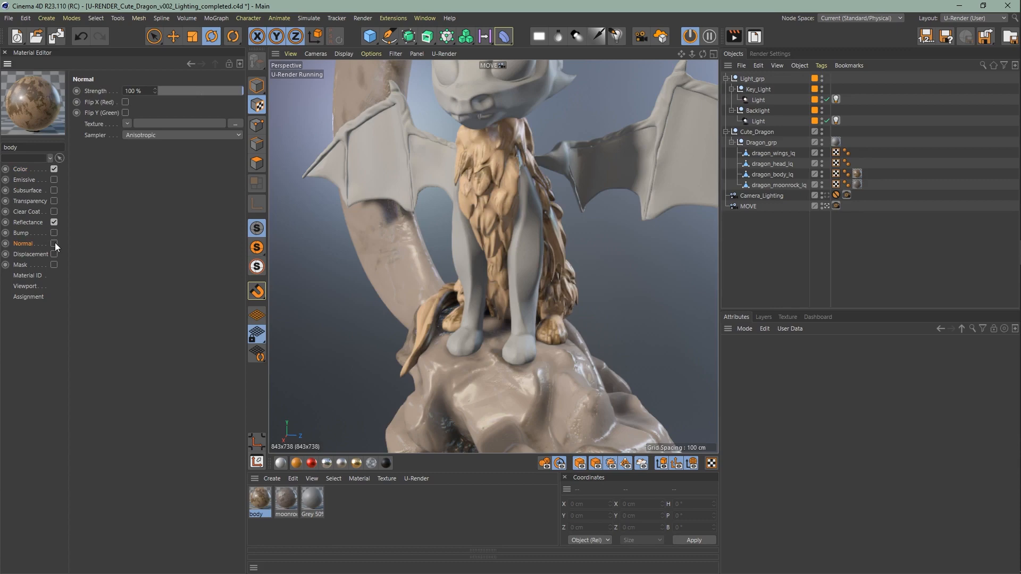
pyautogui.click(235, 124)
pyautogui.doubleClick(450, 194)
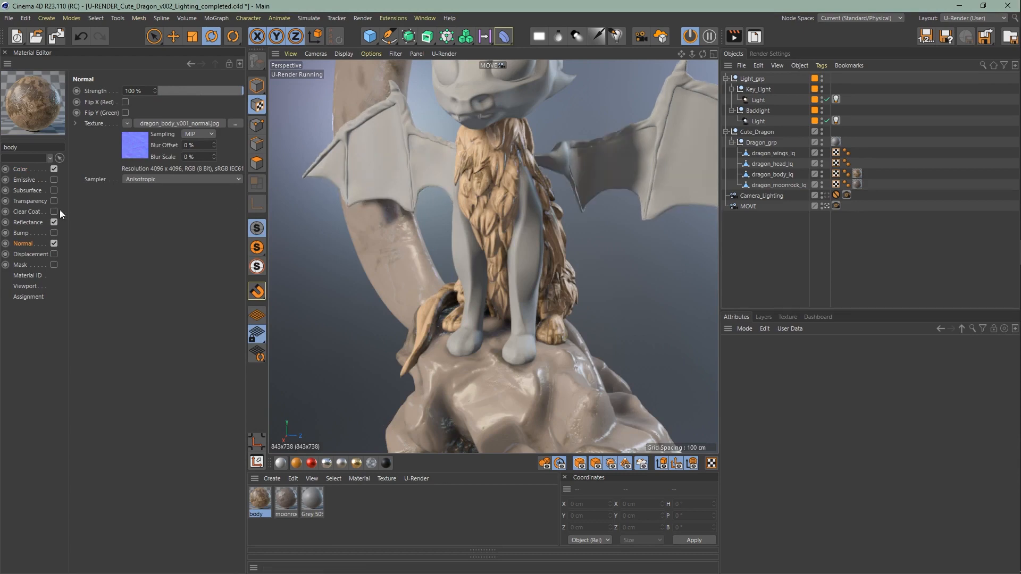
# Load the dragon_body_v001_glossiness image as the Glossiness/Roughness texture in the body material's Reflectance channel.
pyautogui.click(27, 222)
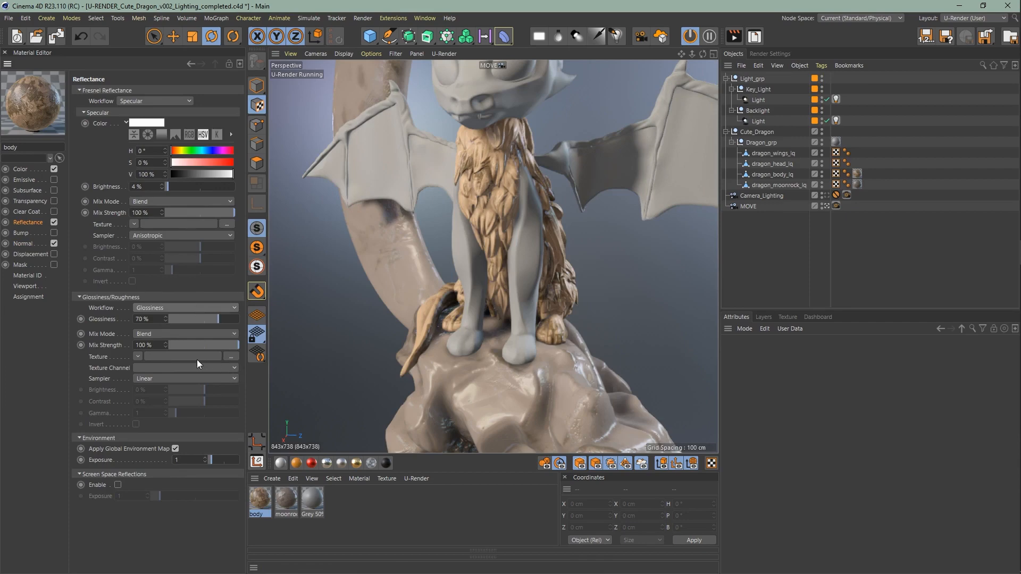
pyautogui.click(228, 355)
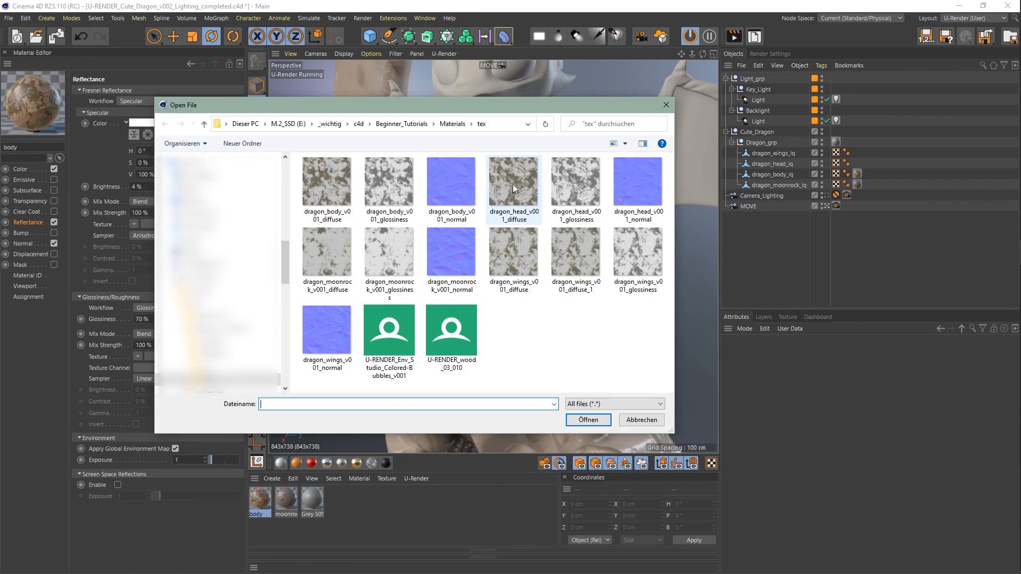
pyautogui.doubleClick(382, 184)
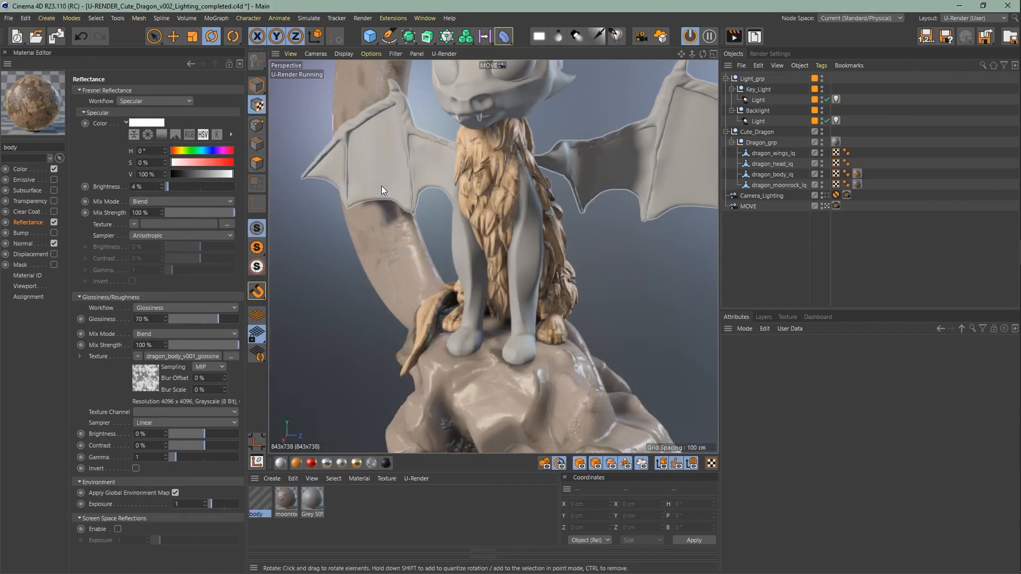
# Switch the body material's reflectance workflow from Glossiness to Roughness and enable Screen Space Reflections.
pyautogui.click(221, 308)
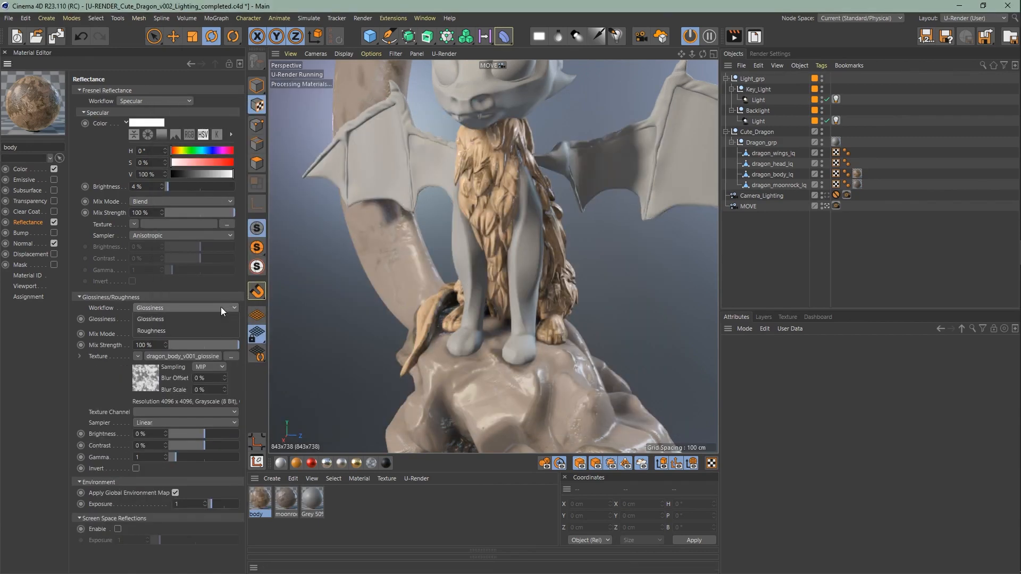
pyautogui.click(197, 331)
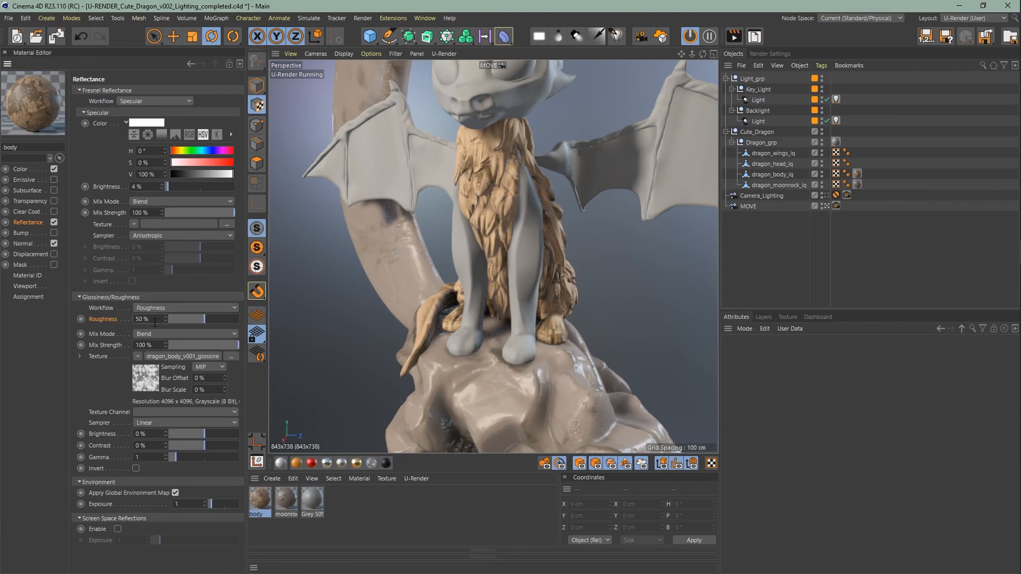
pyautogui.click(118, 529)
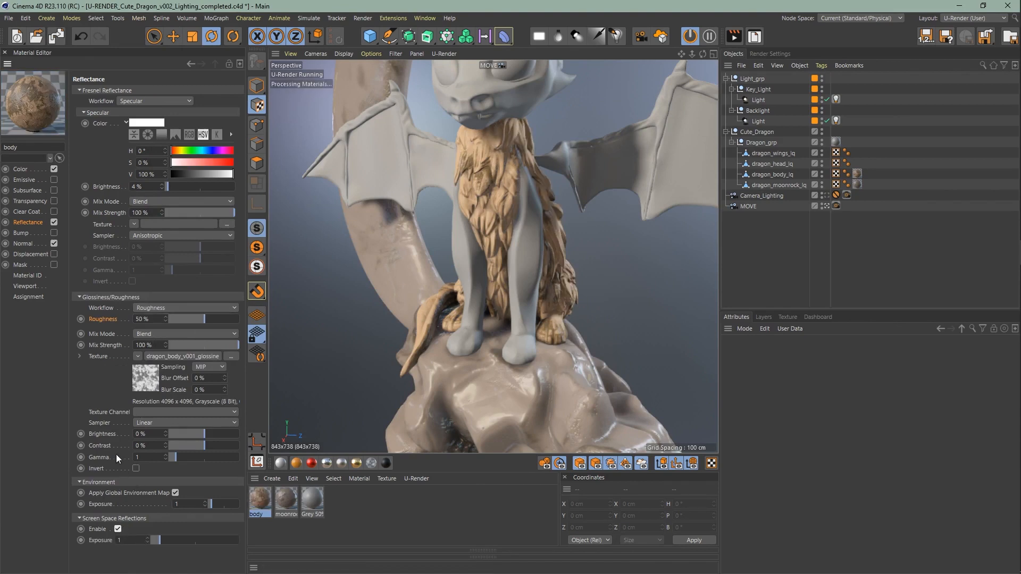
# Enable Clear Coat on the body material with 55% glossiness and its normal blended 100% with the base layer.
pyautogui.click(32, 213)
pyautogui.click(54, 211)
pyautogui.doubleClick(142, 125)
pyautogui.write('55')
pyautogui.press('Return')
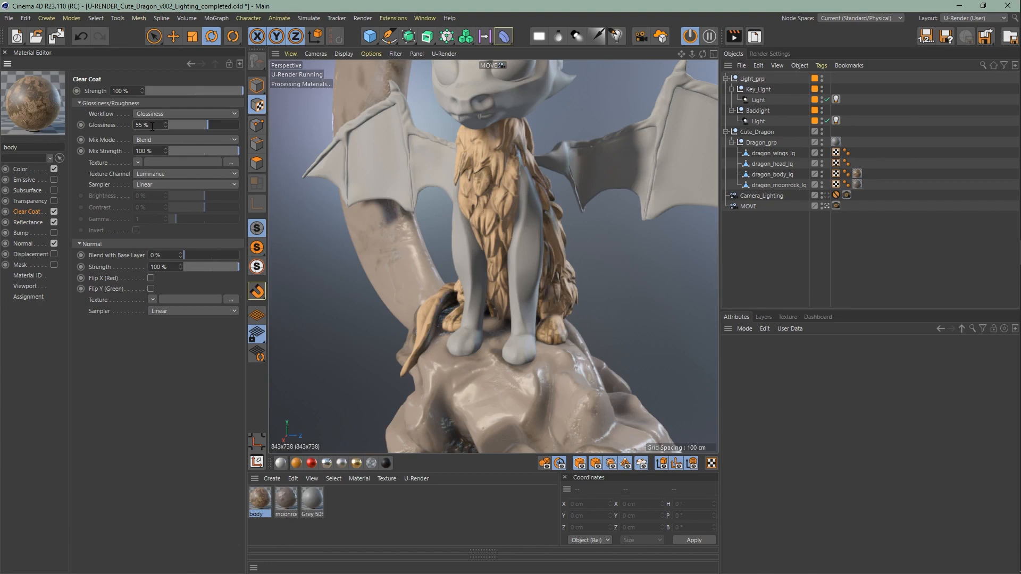
pyautogui.moveTo(184, 255); pyautogui.dragTo(238, 264)
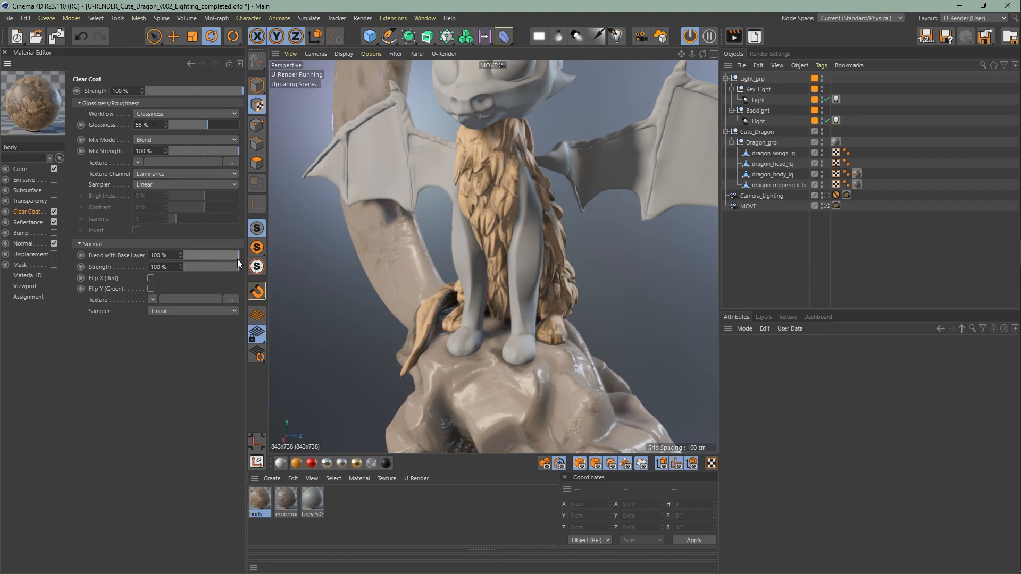
# Enable Subsurface on the body material, turn off Surface Scattering and lower the translucency strength to about 8.6.
pyautogui.click(36, 192)
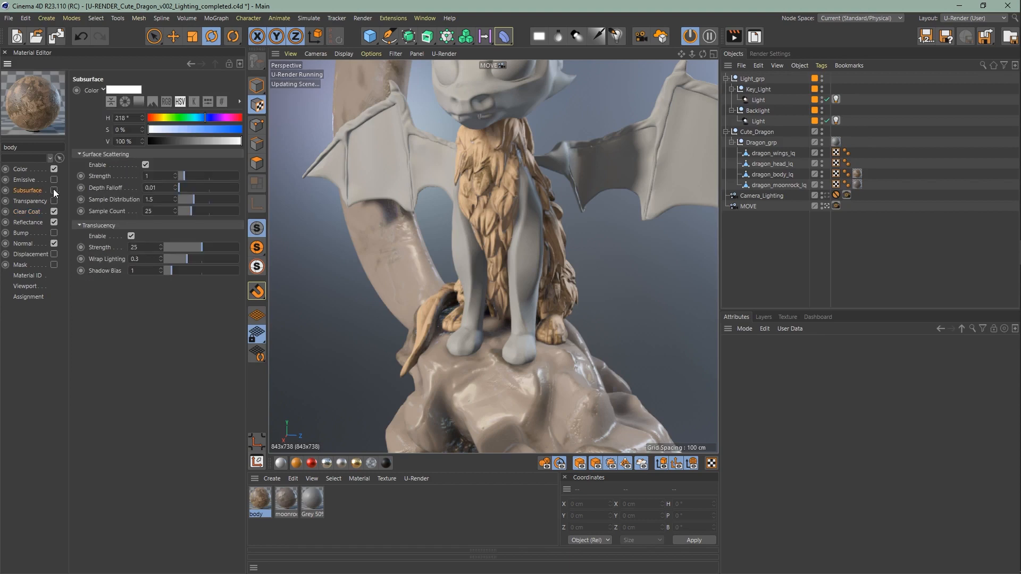
pyautogui.click(54, 190)
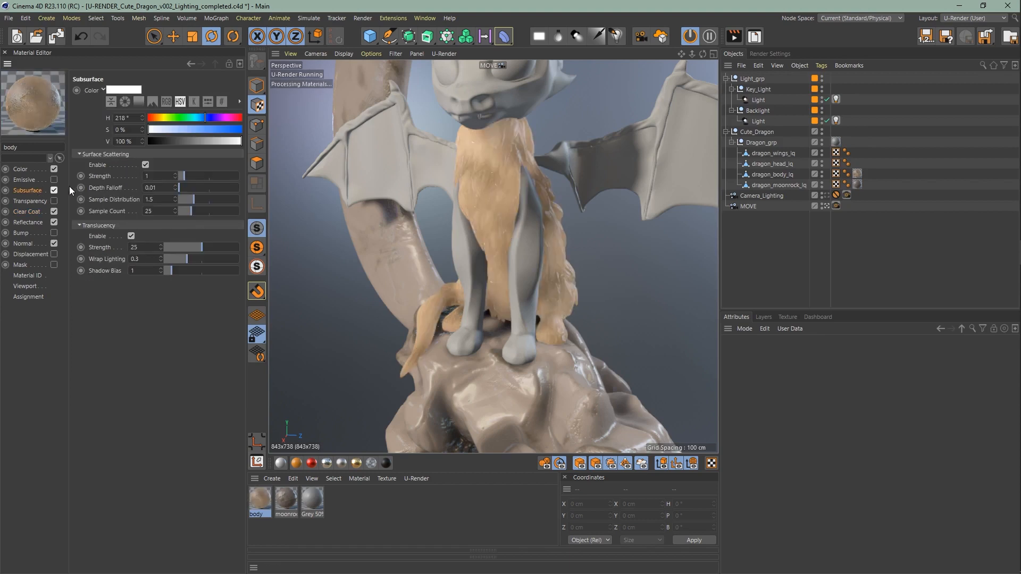
pyautogui.click(145, 165)
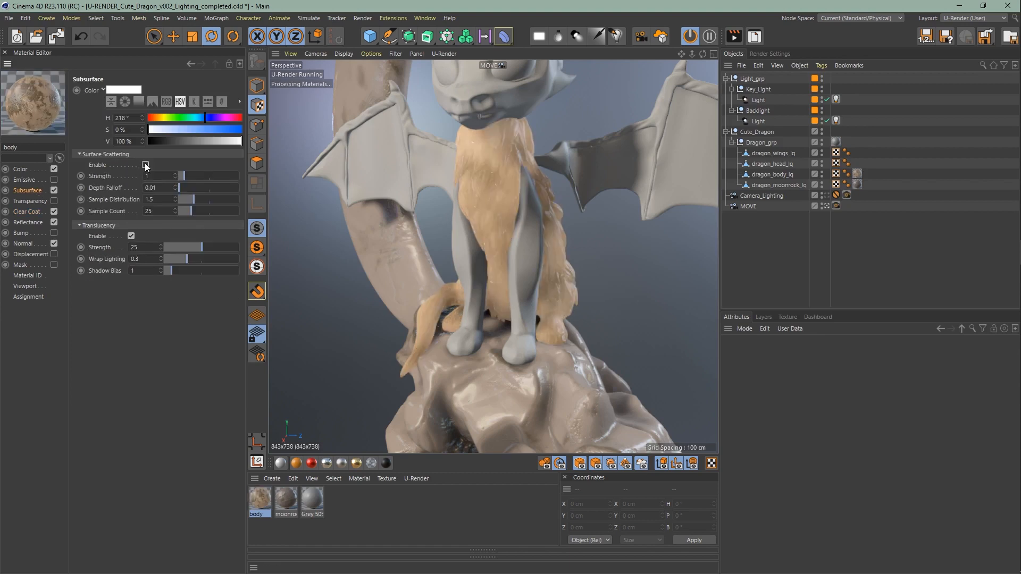
pyautogui.moveTo(202, 247); pyautogui.dragTo(177, 252)
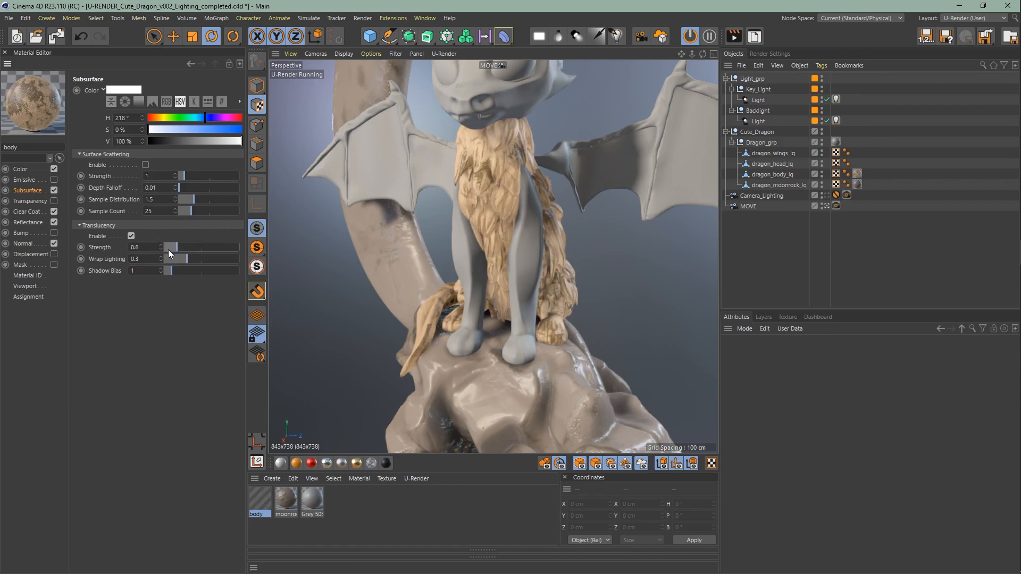
# Set the translucency strength of the body material's subsurface to 2.
pyautogui.click(168, 250)
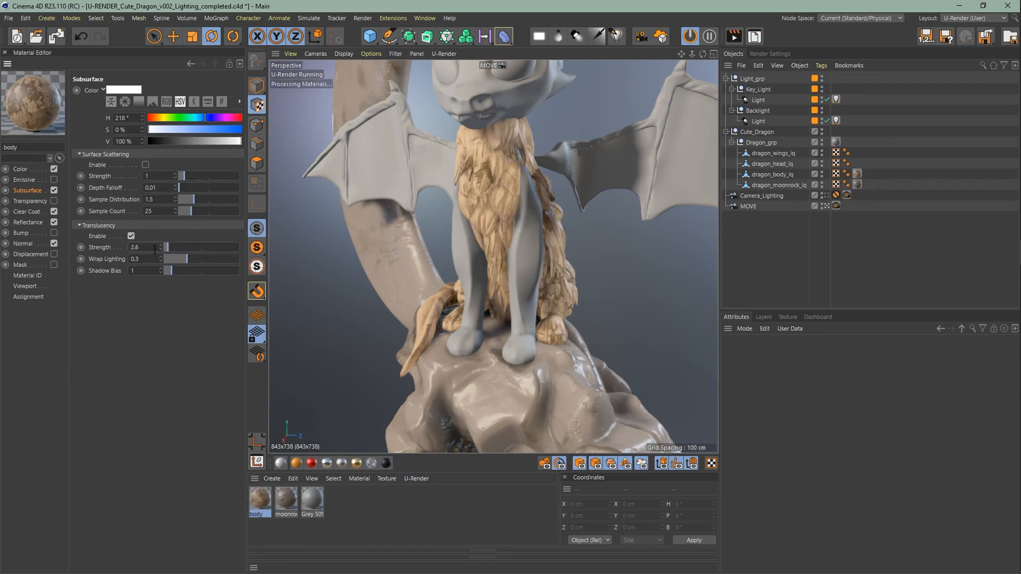
pyautogui.moveTo(154, 250); pyautogui.dragTo(124, 250)
pyautogui.write('2')
pyautogui.press('Return')
# Set the body material's translucency wrap lighting to 0.5 and shadow bias to 3.
pyautogui.click(157, 259)
pyautogui.write('2')
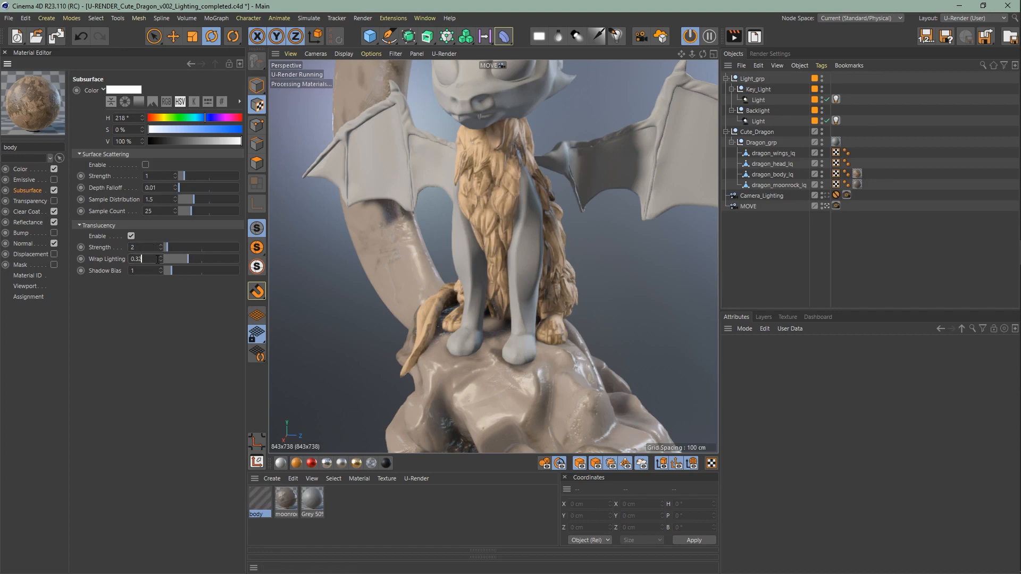
pyautogui.press('BackSpace')
pyautogui.press('BackSpace')
pyautogui.write('5')
pyautogui.press('Return')
pyautogui.click(151, 270)
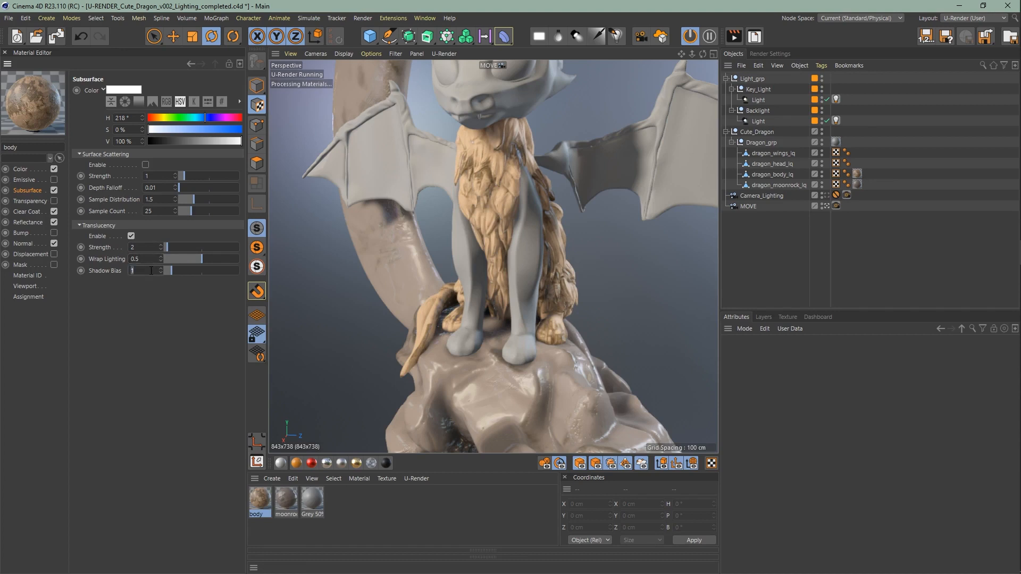
pyautogui.write('3')
pyautogui.press('Return')
# Enable Surface Scattering on the body material with strength 0.21 and depth falloff 0.5.
pyautogui.click(145, 165)
pyautogui.click(160, 176)
pyautogui.write('0.21')
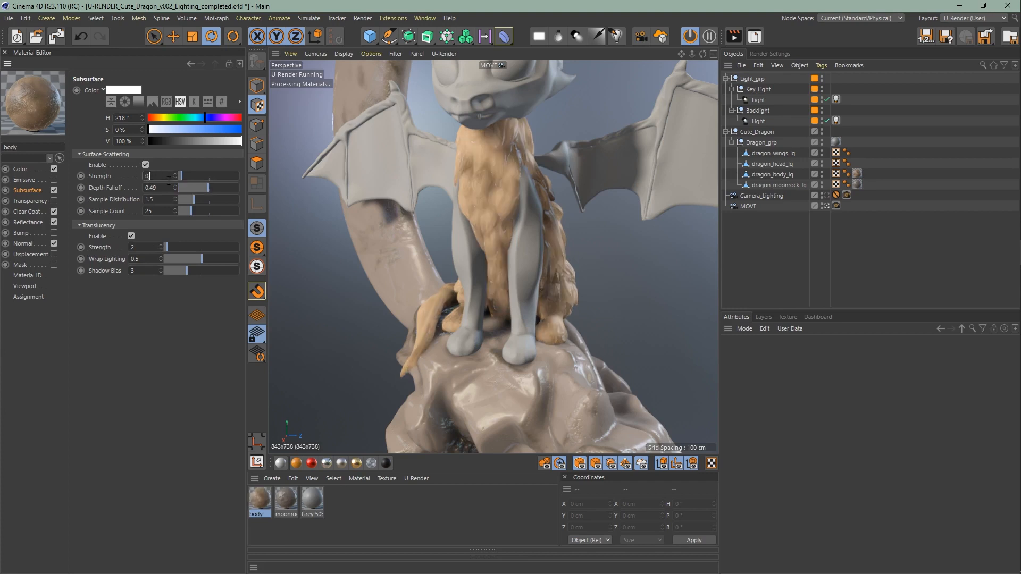
pyautogui.press('Return')
pyautogui.doubleClick(170, 185)
pyautogui.write('0.5')
pyautogui.press('Return')
# Set the body material's surface scattering sample distribution to 3 and sample count to 100.
pyautogui.doubleClick(170, 200)
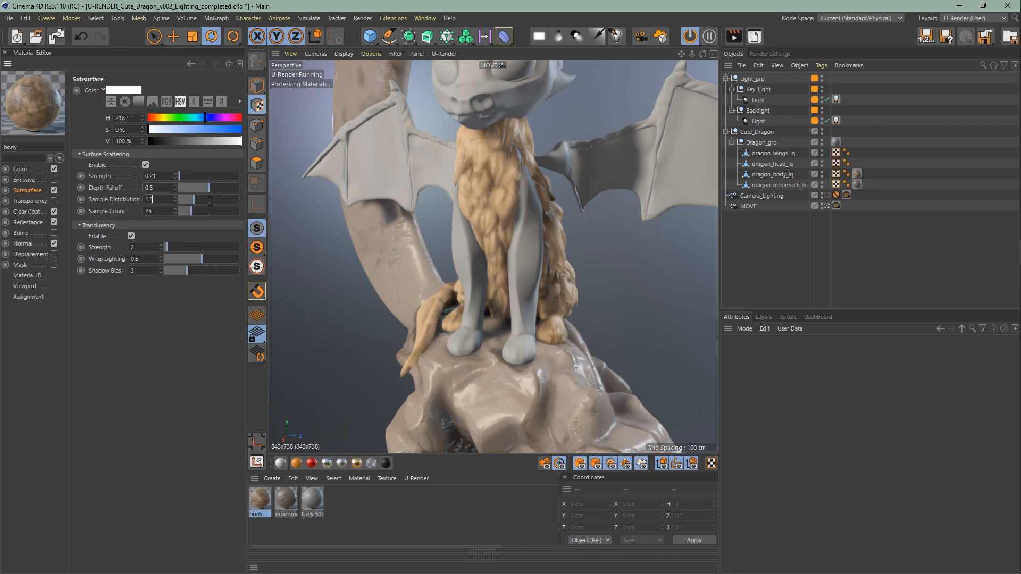
pyautogui.write('3')
pyautogui.press('Return')
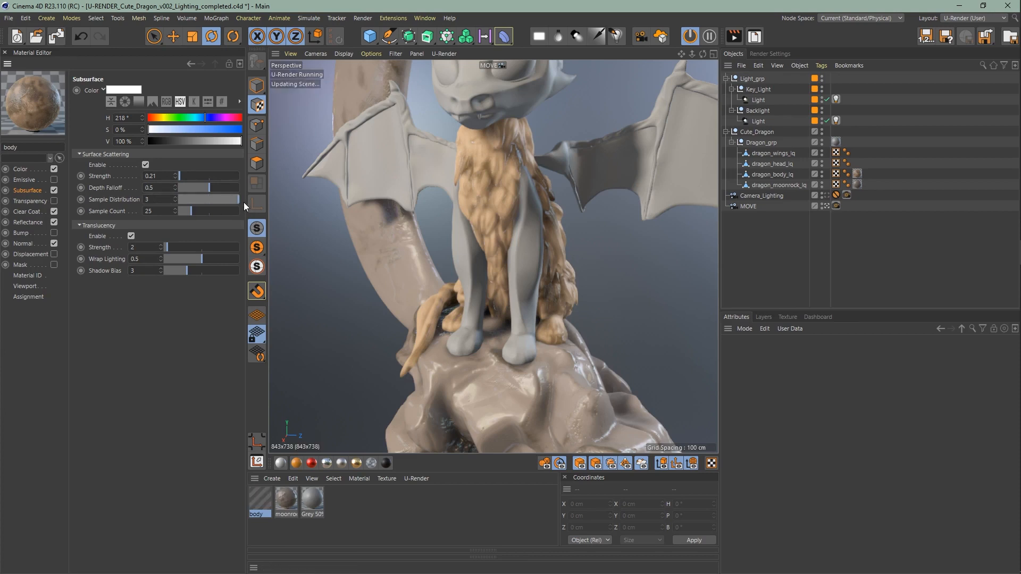
pyautogui.click(196, 212)
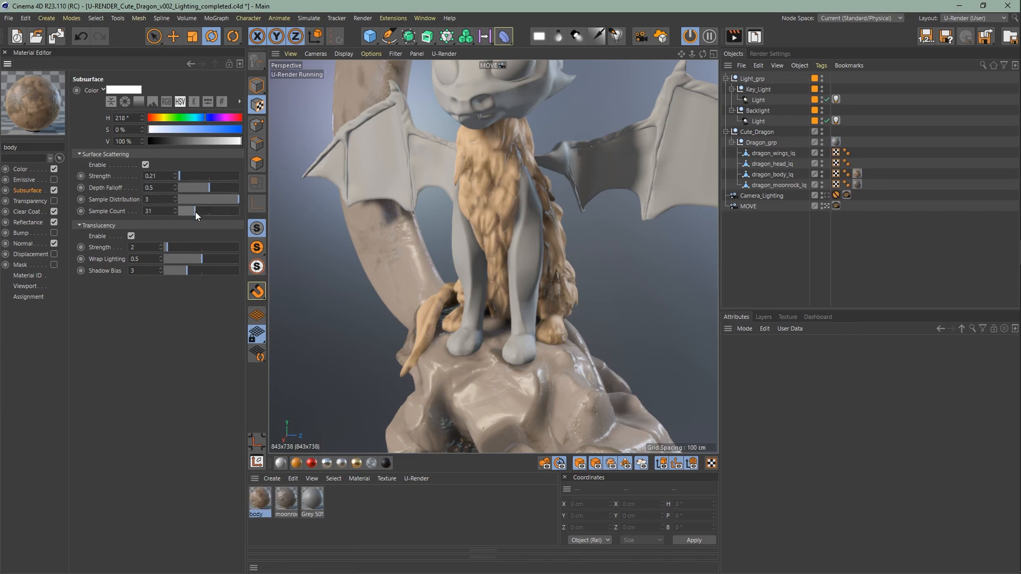
pyautogui.moveTo(195, 212); pyautogui.dragTo(240, 214)
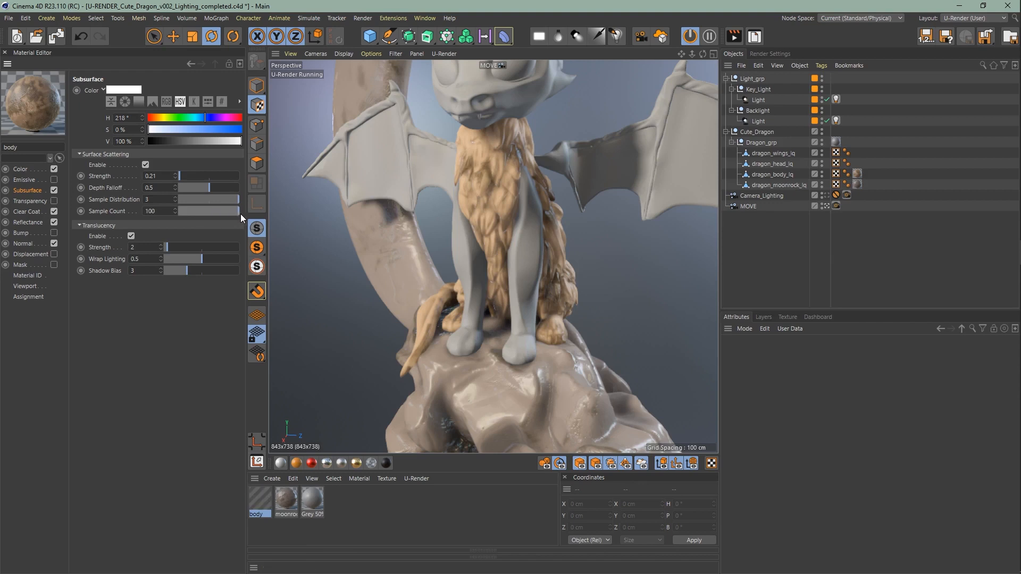
# Set the body material's subsurface color to a light orange with hue 26°, saturation 34% and value 100%.
pyautogui.moveTo(158, 119); pyautogui.dragTo(184, 133)
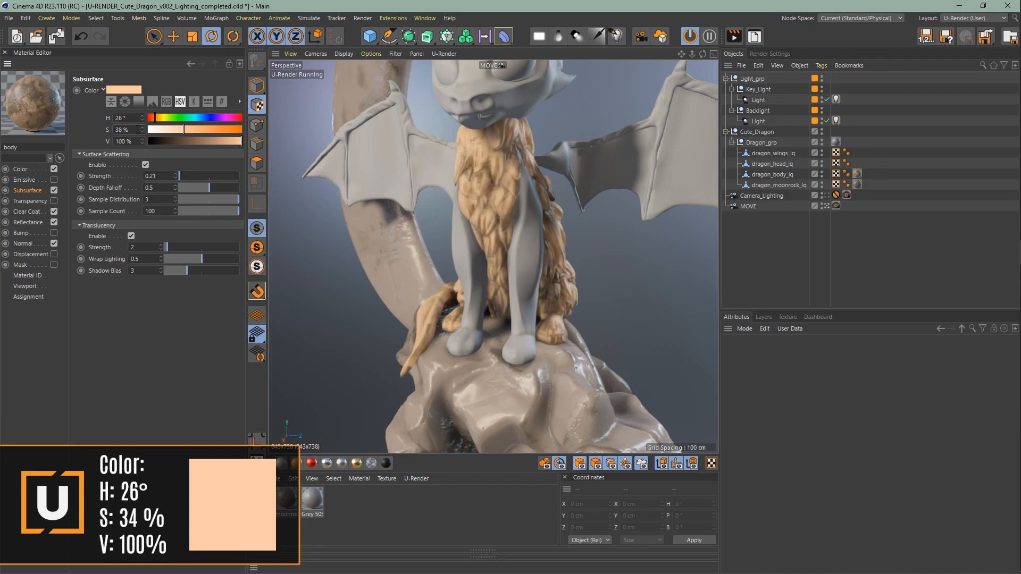
pyautogui.moveTo(131, 130); pyautogui.dragTo(111, 131)
pyautogui.write('34')
pyautogui.press('Return')
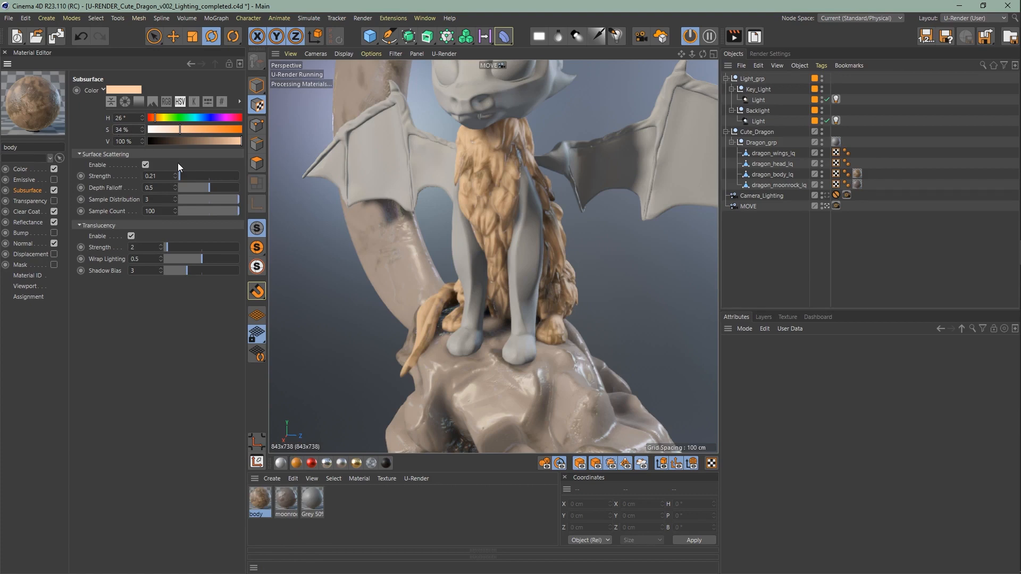
# Create a new U-Render material, assign it to dragon_head_lq and name it head.
pyautogui.doubleClick(382, 505)
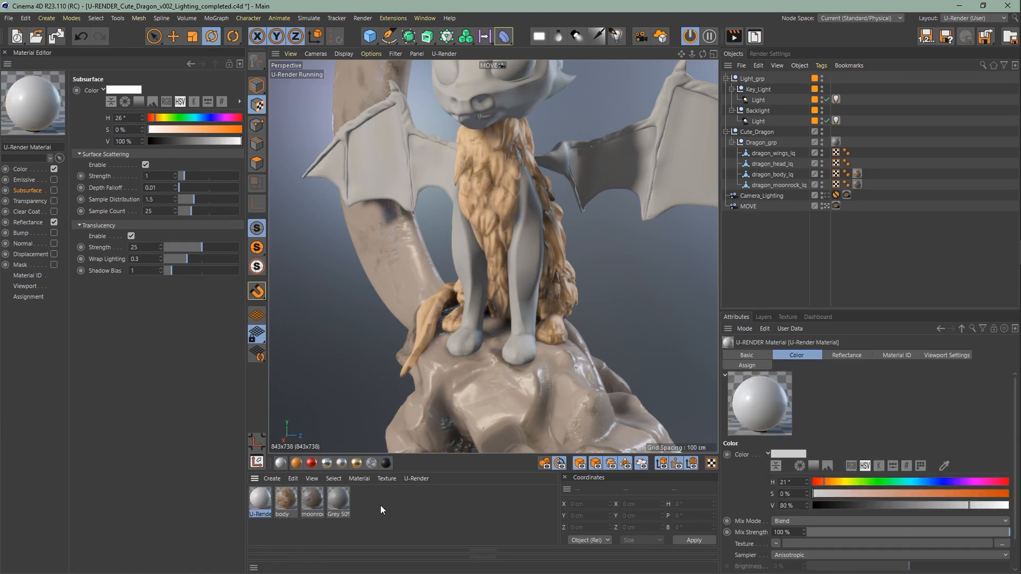
pyautogui.moveTo(274, 495); pyautogui.dragTo(782, 161)
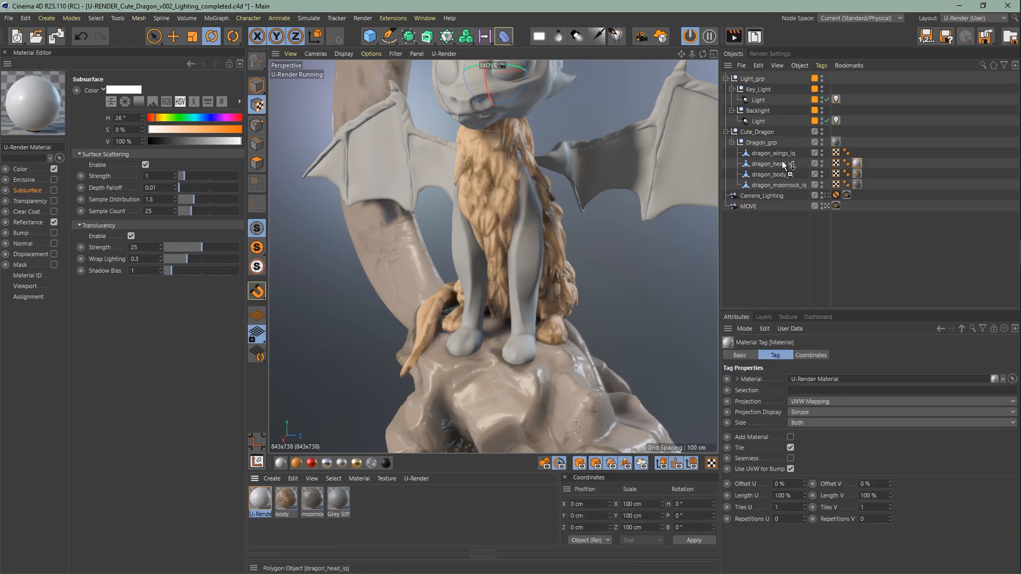
pyautogui.keyDown('alt'); pyautogui.moveTo(536, 176); pyautogui.dragTo(523, 219, button='middle'); pyautogui.keyUp('alt')
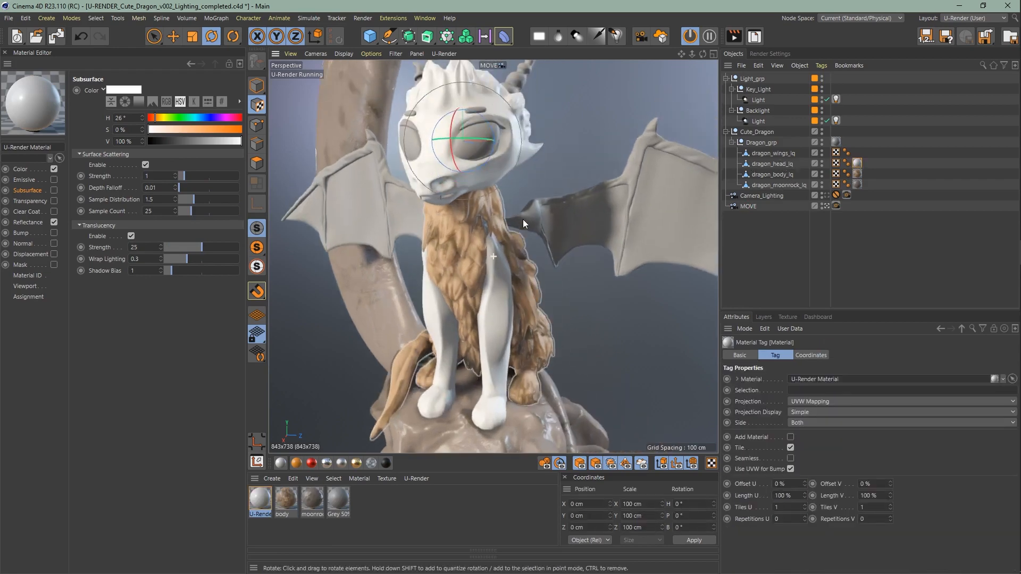
pyautogui.scroll(-2, 524, 219)
pyautogui.click(32, 147)
pyautogui.write('head')
pyautogui.press('Return')
# Load the dragon_head_v001_diffuse image as the head material's color texture and set its mix mode to Multiply.
pyautogui.click(21, 169)
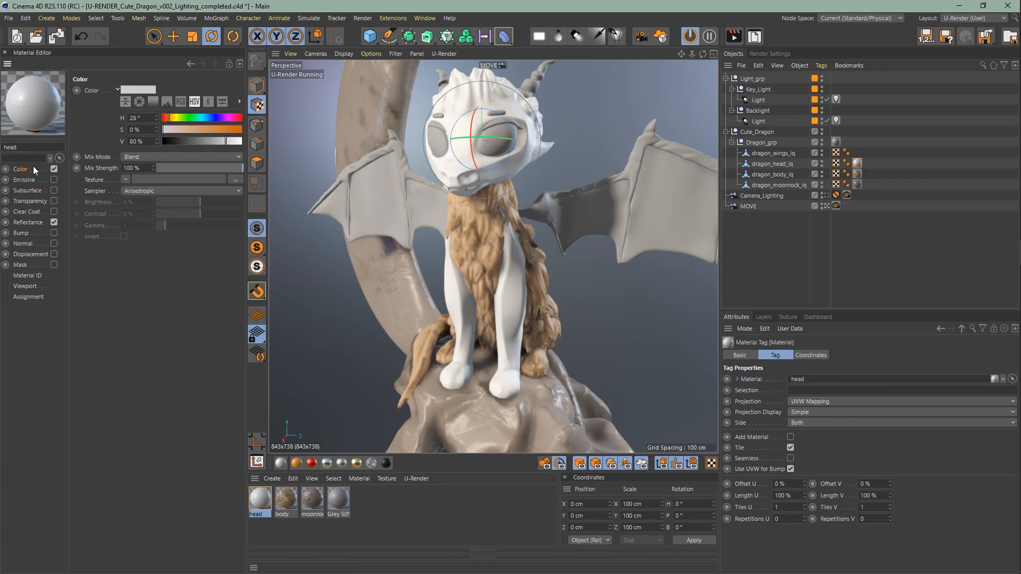
pyautogui.click(235, 181)
pyautogui.doubleClick(534, 197)
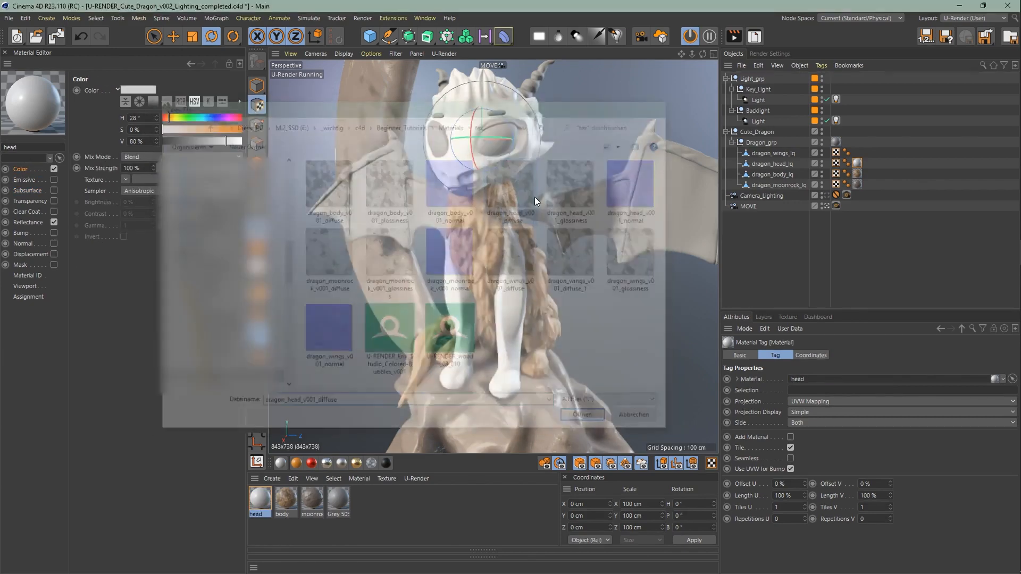
pyautogui.click(774, 242)
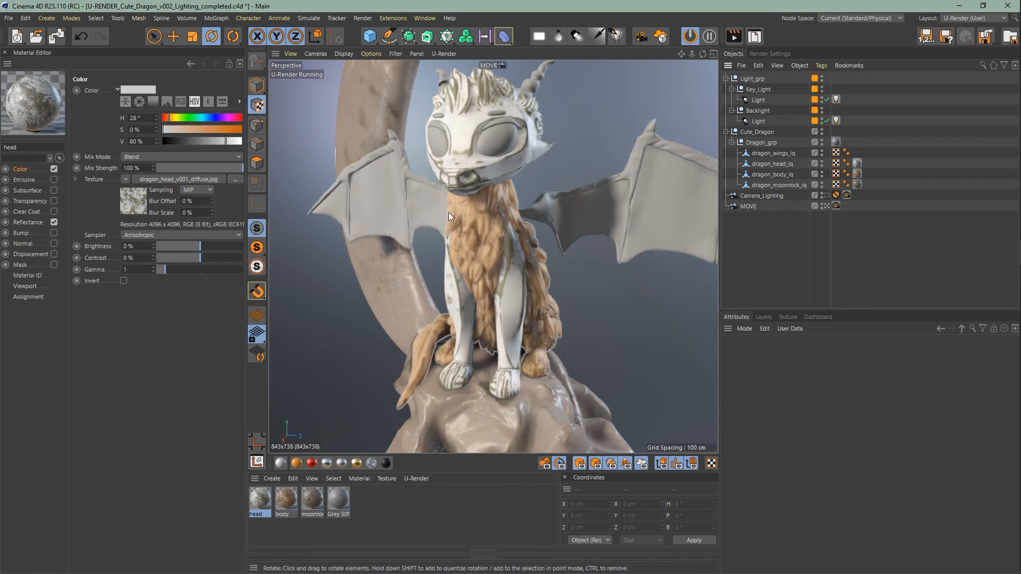
pyautogui.click(187, 157)
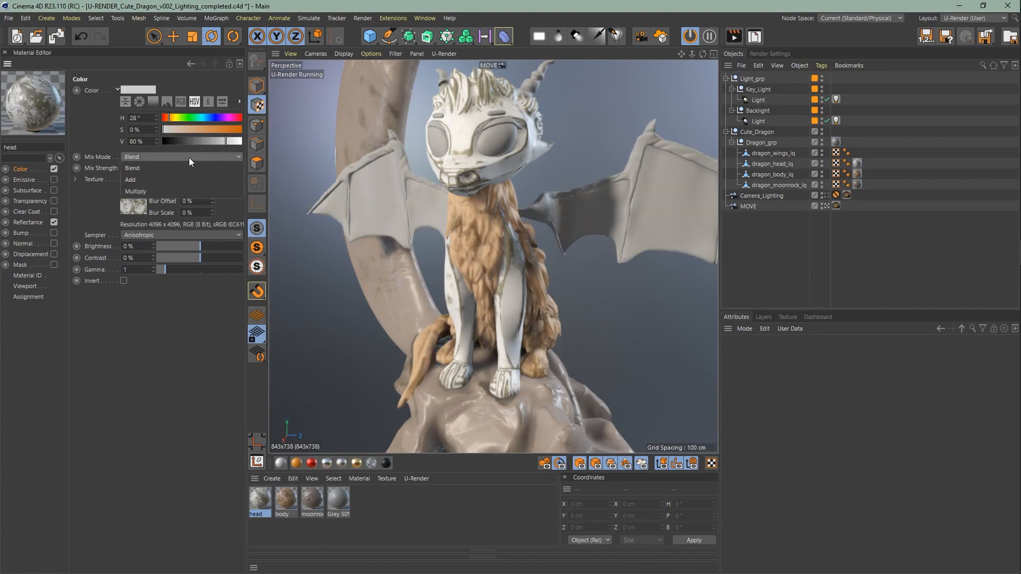
pyautogui.click(171, 192)
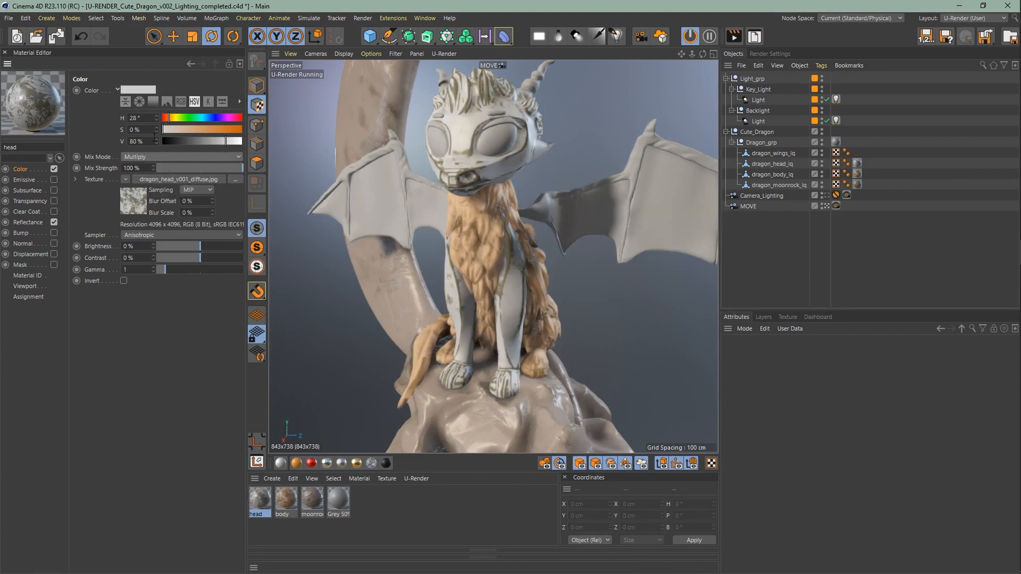
# Set the head material's base color to hue 22°, saturation 51% and value 63%.
pyautogui.doubleClick(150, 117)
pyautogui.write('23')
pyautogui.scroll(-1, 150, 117)
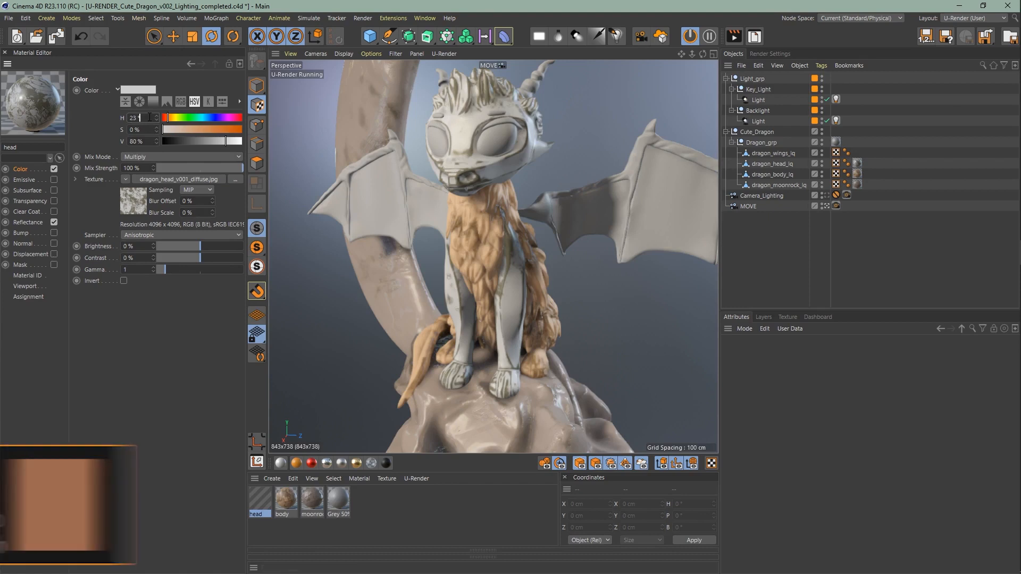
pyautogui.moveTo(166, 126); pyautogui.dragTo(203, 127)
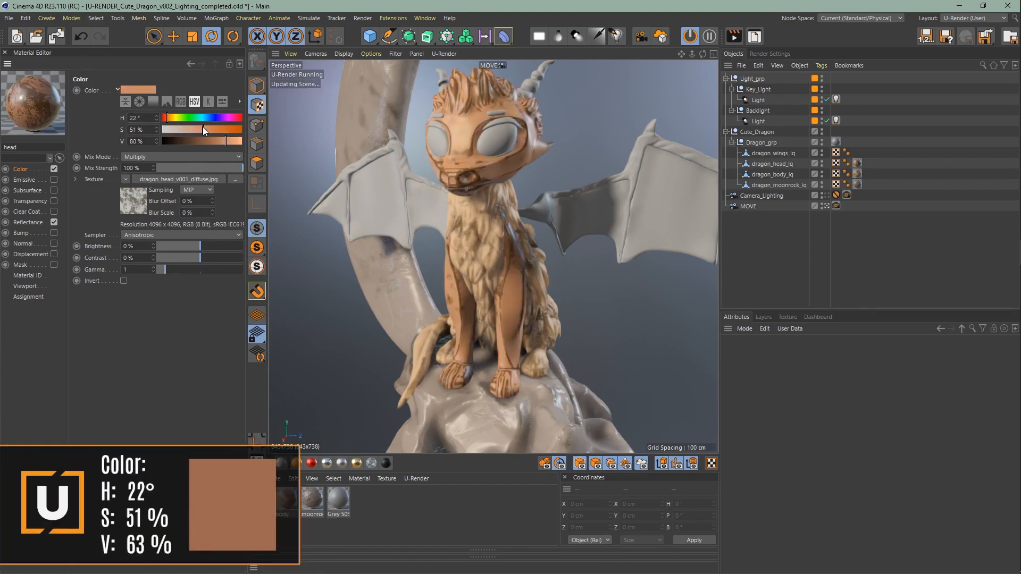
pyautogui.doubleClick(145, 139)
pyautogui.write('63')
pyautogui.press('Return')
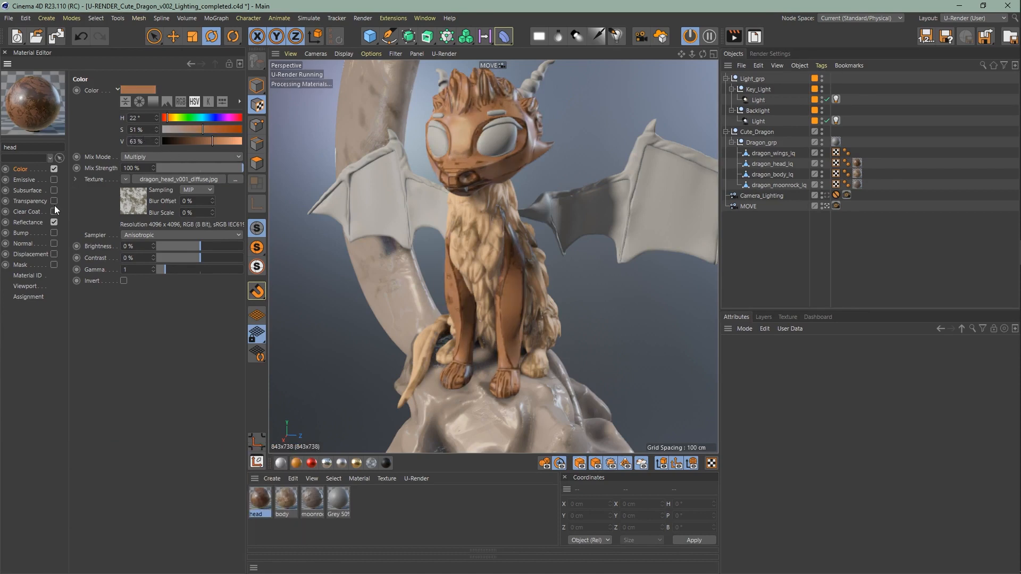
# Enable the head material's Normal channel and load the dragon_head_v001_normal image as its texture.
pyautogui.click(53, 243)
pyautogui.click(232, 124)
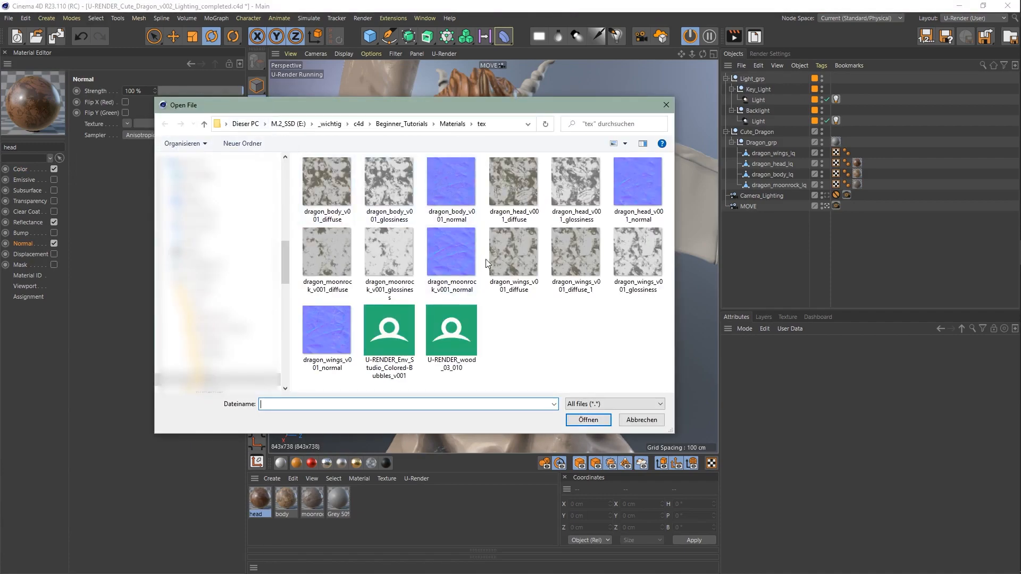
pyautogui.doubleClick(630, 183)
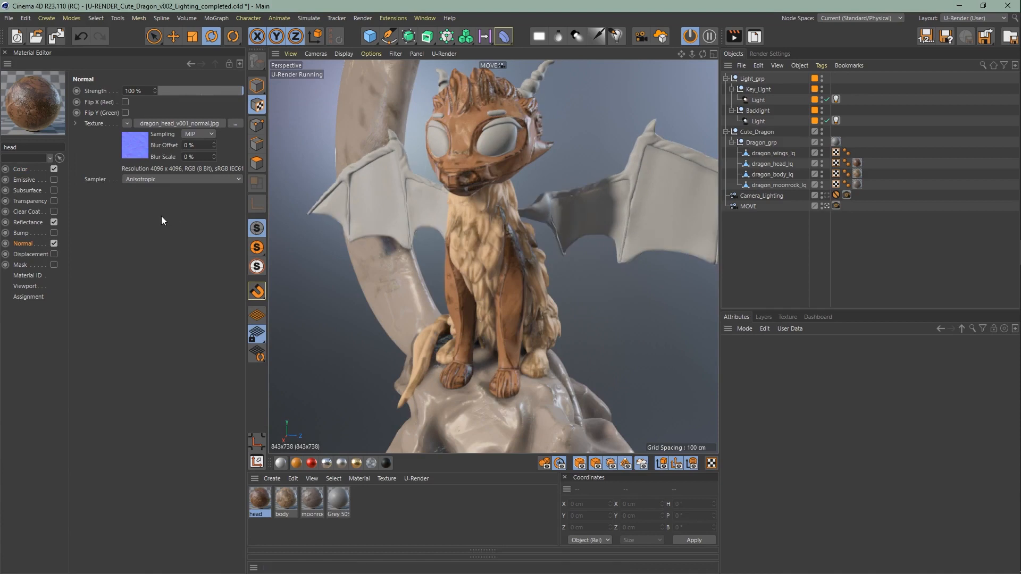
# Switch the head material's reflectance workflow to Roughness and set the roughness to 50%.
pyautogui.click(28, 222)
pyautogui.click(198, 308)
pyautogui.click(198, 320)
pyautogui.doubleClick(156, 321)
pyautogui.write('50')
pyautogui.press('Return')
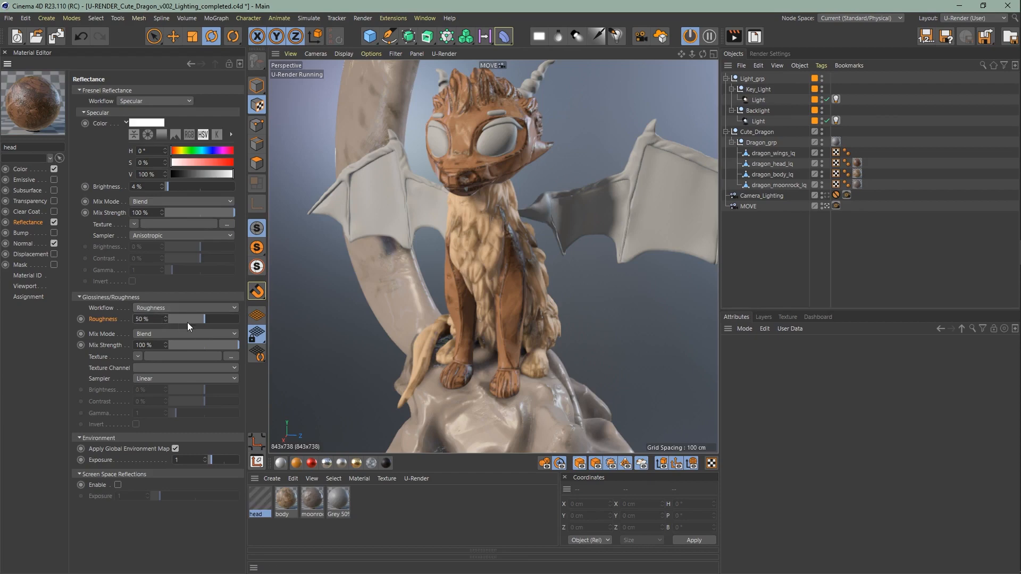
# Load the dragon_head_v001_glossiness image as the head material's roughness texture and enable Screen Space Reflections.
pyautogui.click(231, 357)
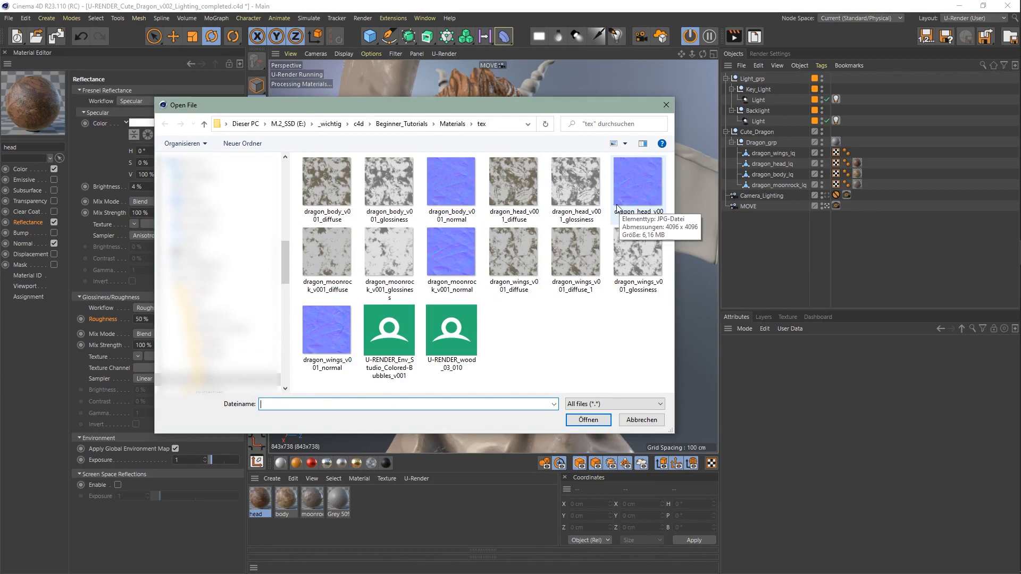
pyautogui.doubleClick(586, 204)
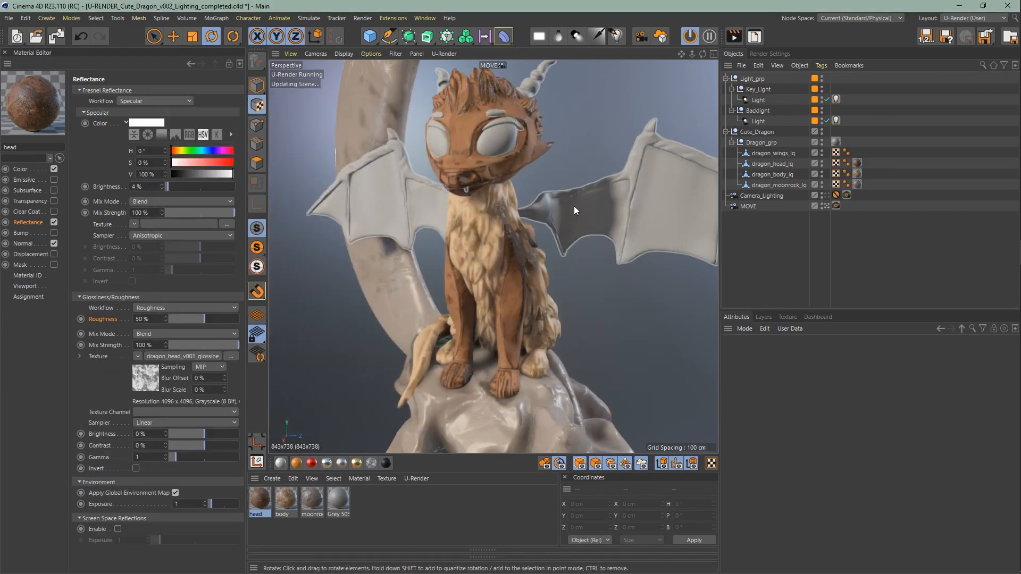
pyautogui.click(118, 529)
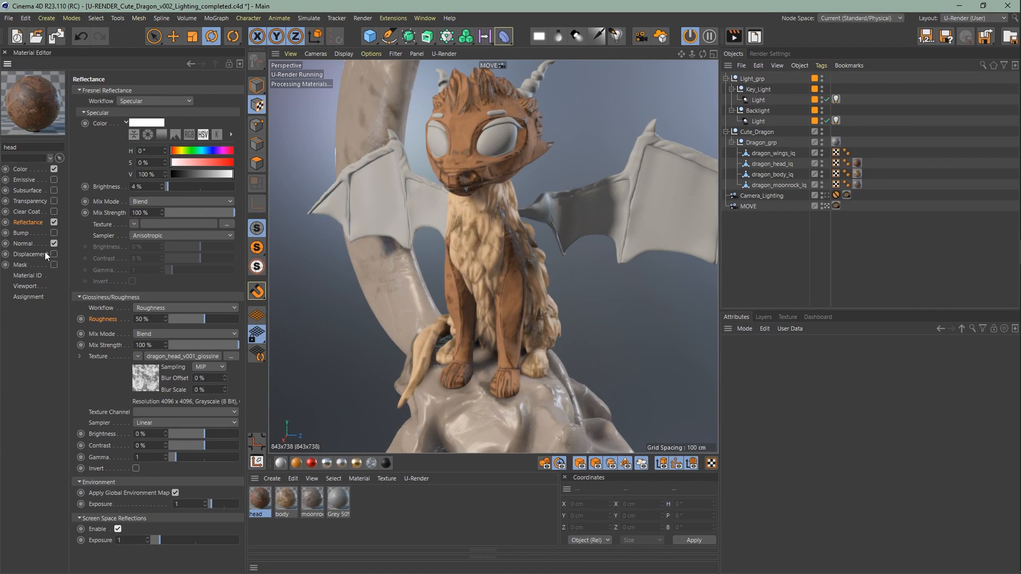
# Enable Clear Coat on the head material with 55% glossiness and its normal blended 99% with the base layer.
pyautogui.click(49, 211)
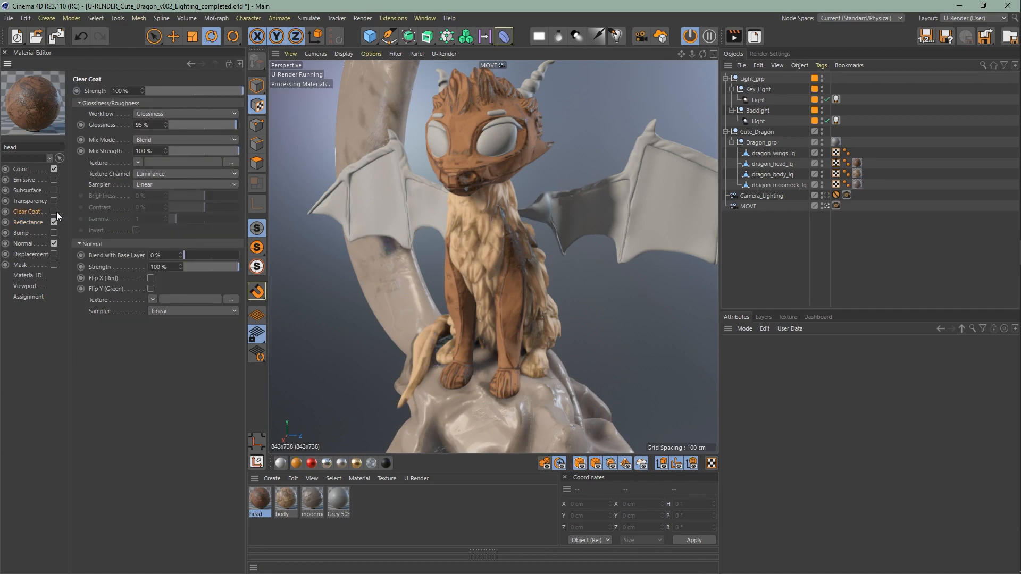
pyautogui.click(54, 212)
pyautogui.click(151, 125)
pyautogui.write('55')
pyautogui.press('Return')
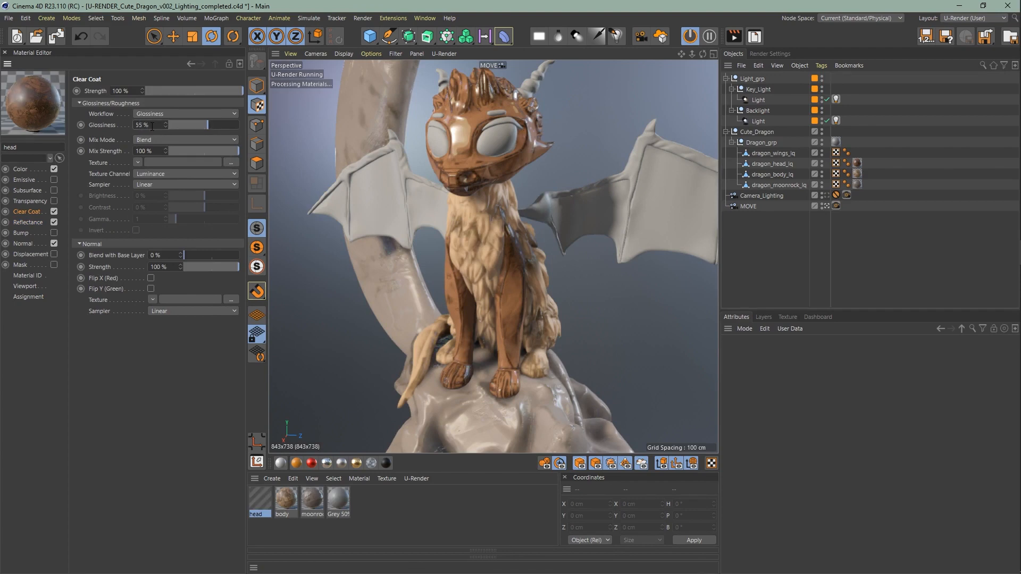
pyautogui.click(185, 256)
pyautogui.moveTo(185, 257); pyautogui.dragTo(241, 256)
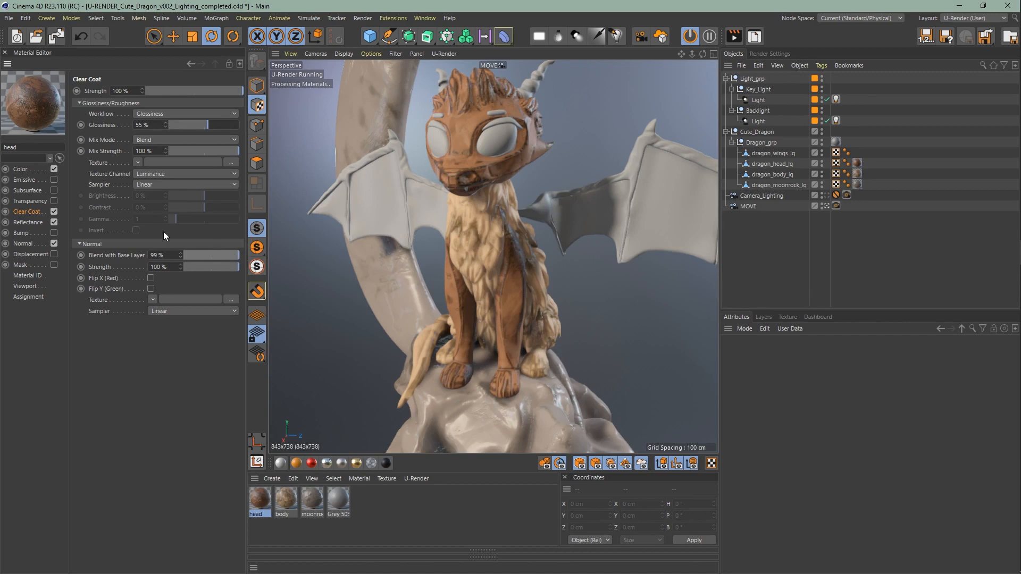
# Enable Subsurface on the head material, turn off Surface Scattering and set the translucency strength to 5.9.
pyautogui.click(54, 191)
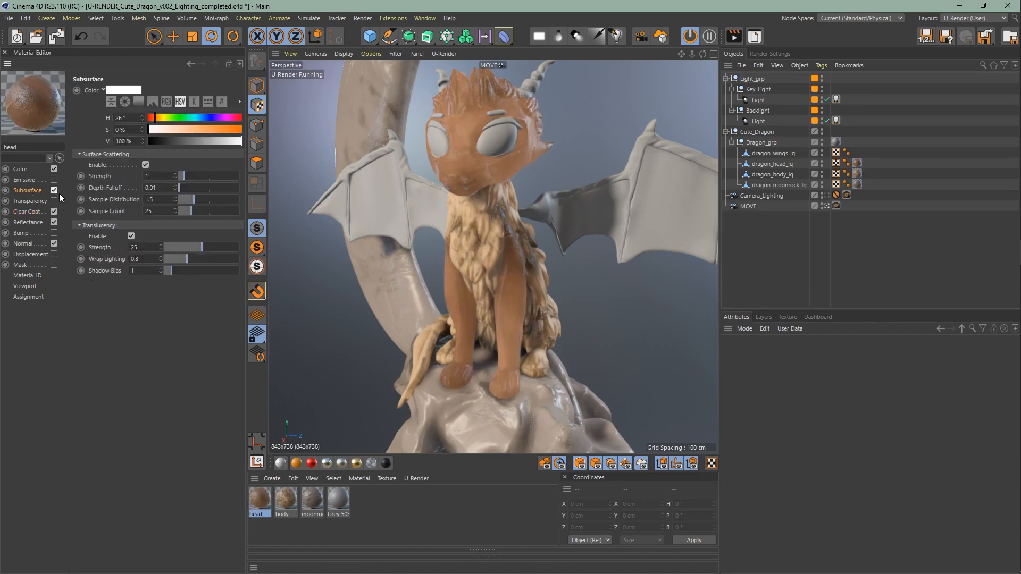
pyautogui.click(141, 167)
pyautogui.doubleClick(147, 248)
pyautogui.write('5.5')
pyautogui.press('BackSpace')
pyautogui.write('9')
pyautogui.press('Return')
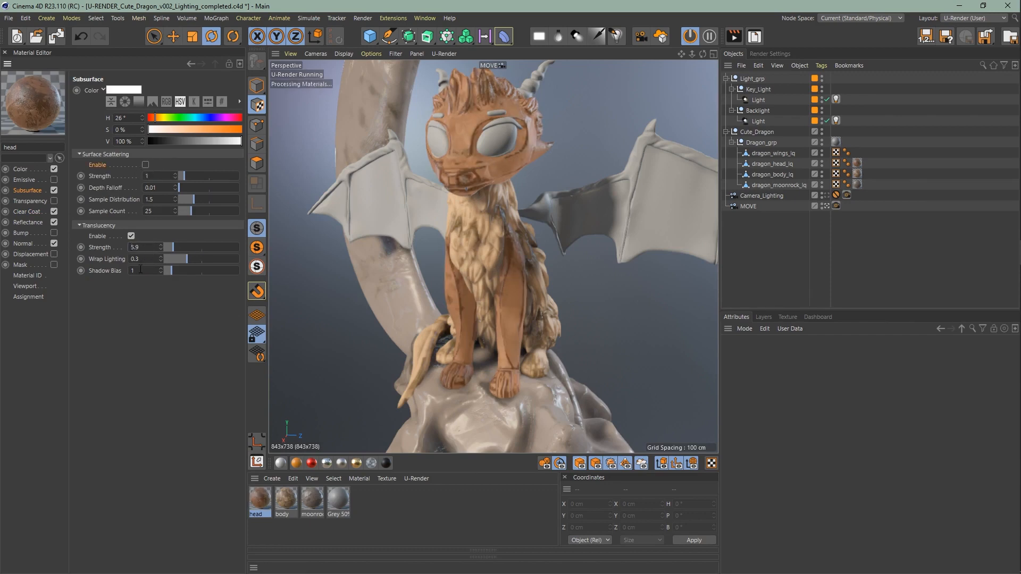
# Set the head material's translucency wrap lighting to 0.5 and shadow bias to 3.
pyautogui.doubleClick(143, 260)
pyautogui.write('.5')
pyautogui.press('Return')
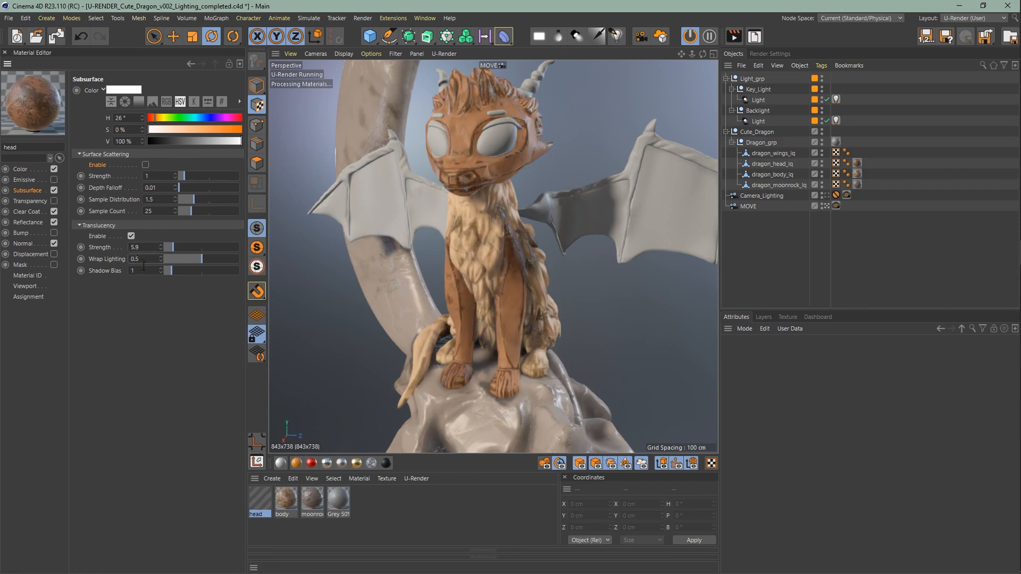
pyautogui.write('3')
pyautogui.press('Return')
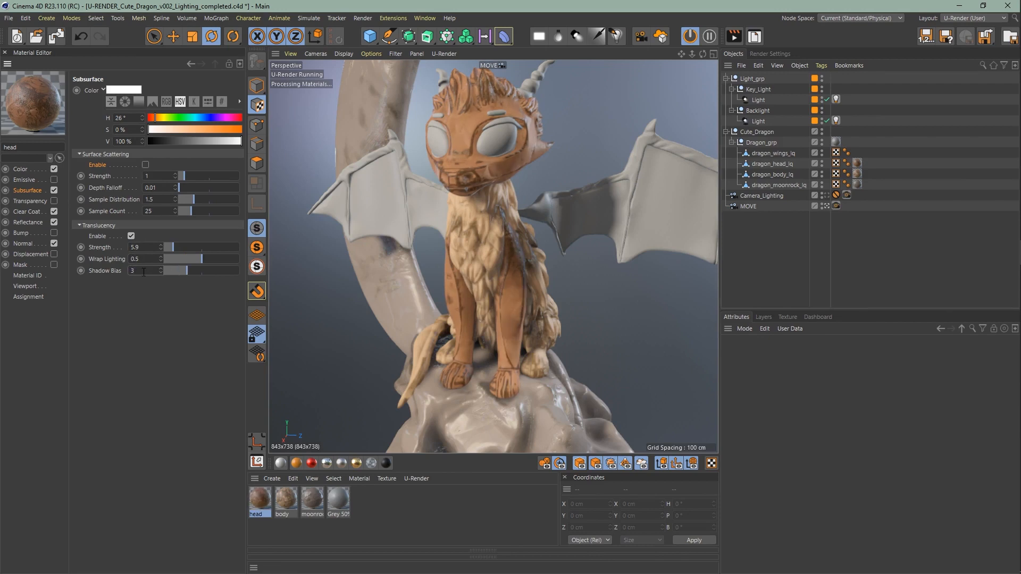
# Enable Surface Scattering on the head material with a strength of 0.5 and a depth falloff of 0.49.
pyautogui.click(146, 165)
pyautogui.click(158, 176)
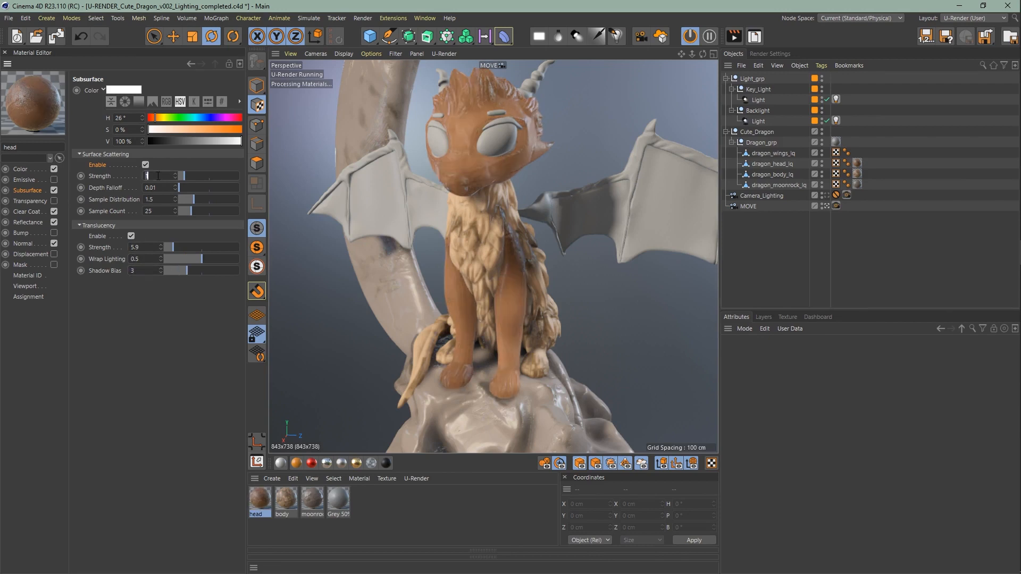
pyautogui.write('0.5')
pyautogui.press('Return')
pyautogui.click(165, 187)
pyautogui.write('0.45')
pyautogui.press('Return')
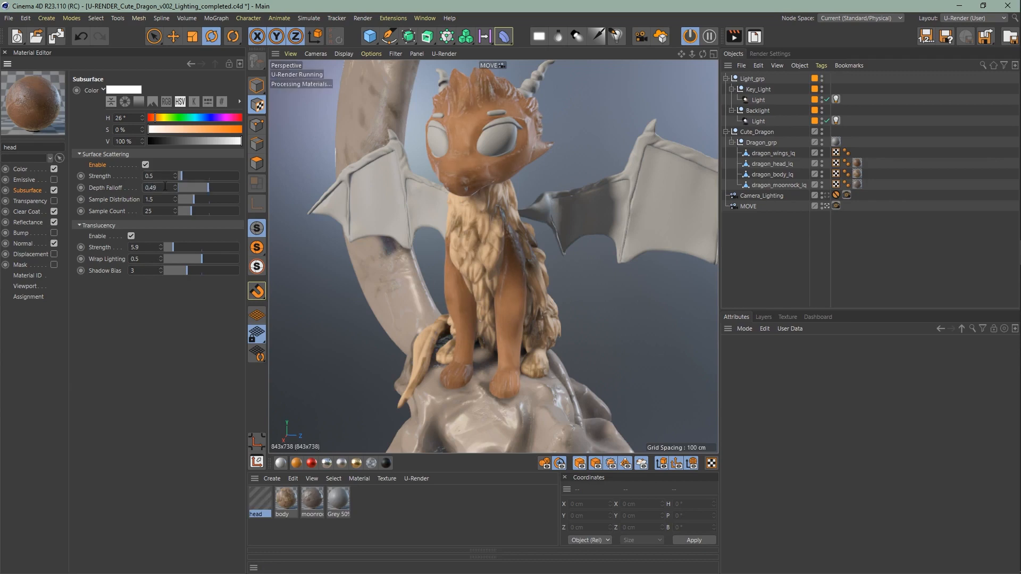
# Set the head's scattering sample distribution to 1.5 and sample count to 100, and tint its subsurface color to about H 92°, S 24%.
pyautogui.click(163, 200)
pyautogui.click(163, 200)
pyautogui.write('1.5')
pyautogui.press('Return')
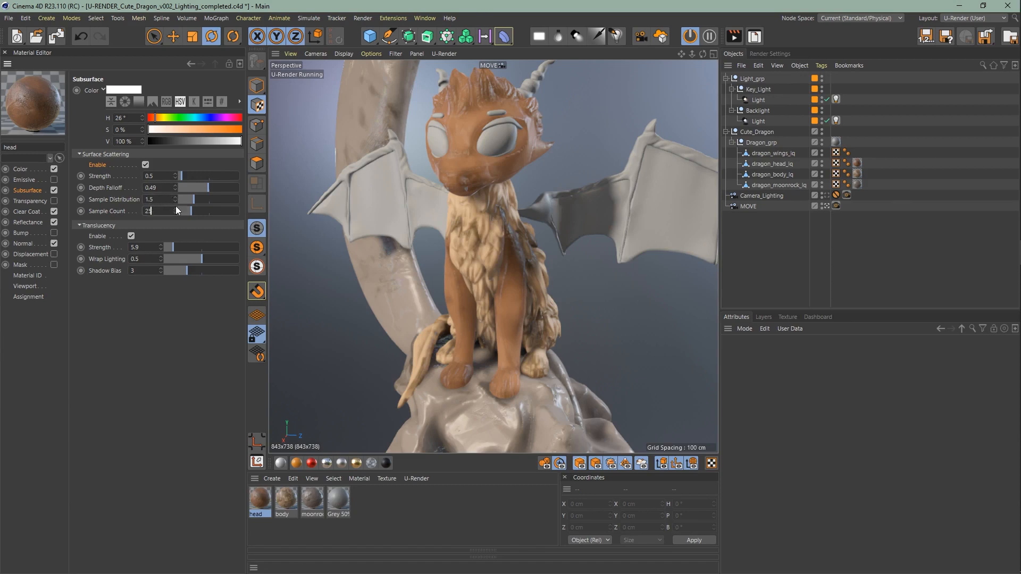
pyautogui.moveTo(205, 210); pyautogui.dragTo(238, 212)
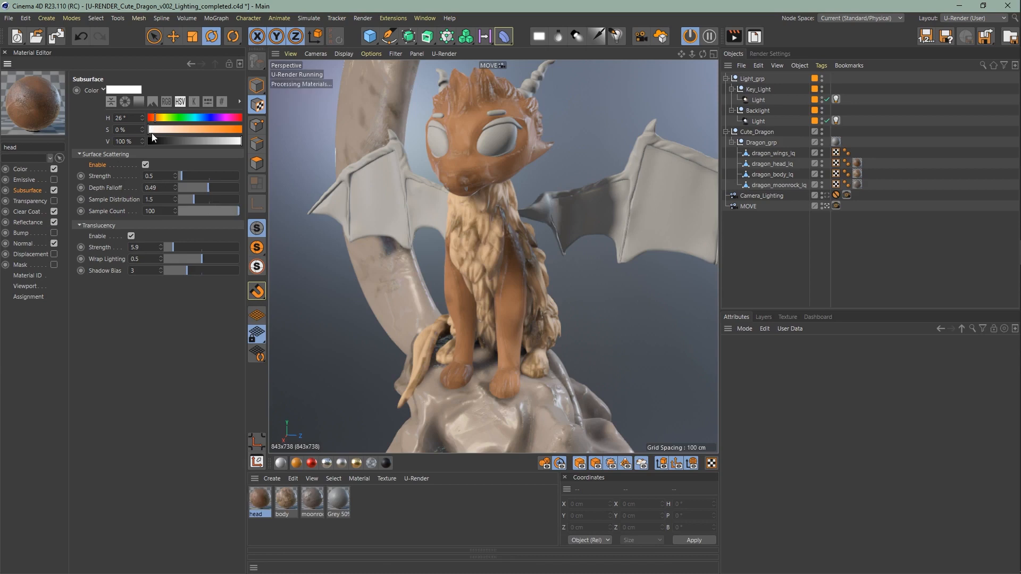
pyautogui.moveTo(153, 133); pyautogui.dragTo(173, 119)
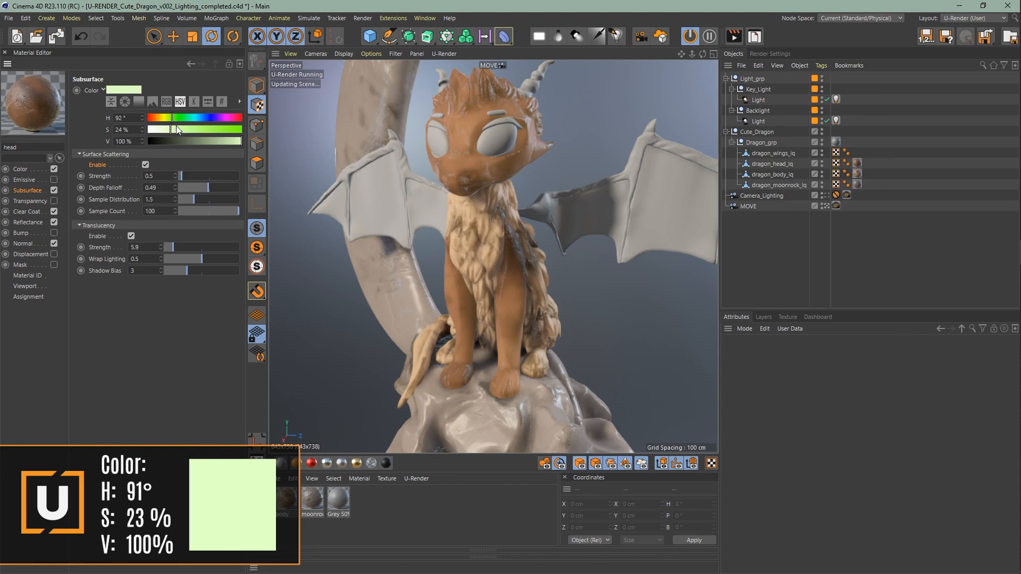
# Create a new U-Render material named wings and assign it to the dragon_wings_iq object.
pyautogui.doubleClick(393, 519)
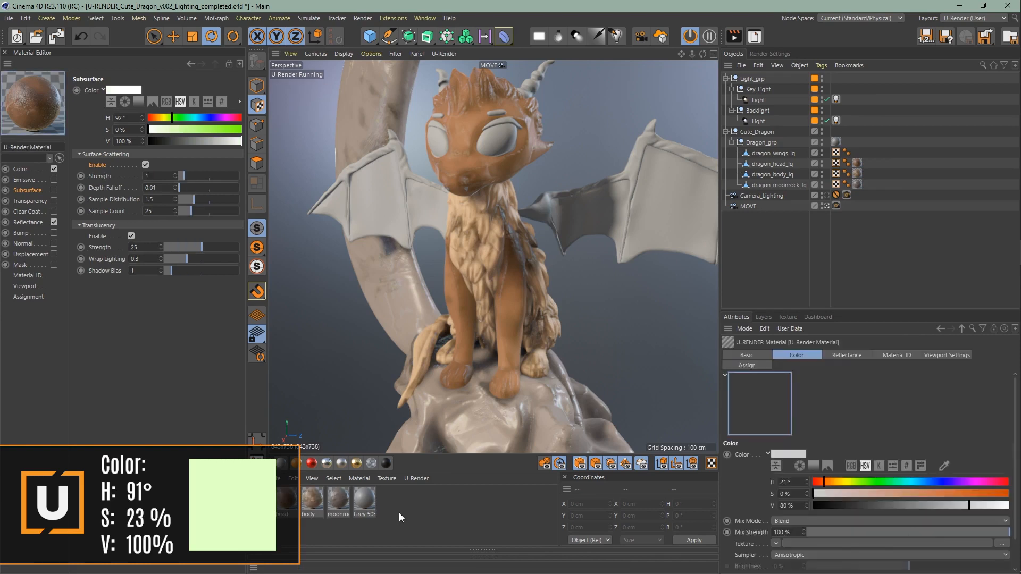
pyautogui.doubleClick(42, 147)
pyautogui.write('vings')
pyautogui.press('Return')
pyautogui.moveTo(257, 499); pyautogui.dragTo(787, 155)
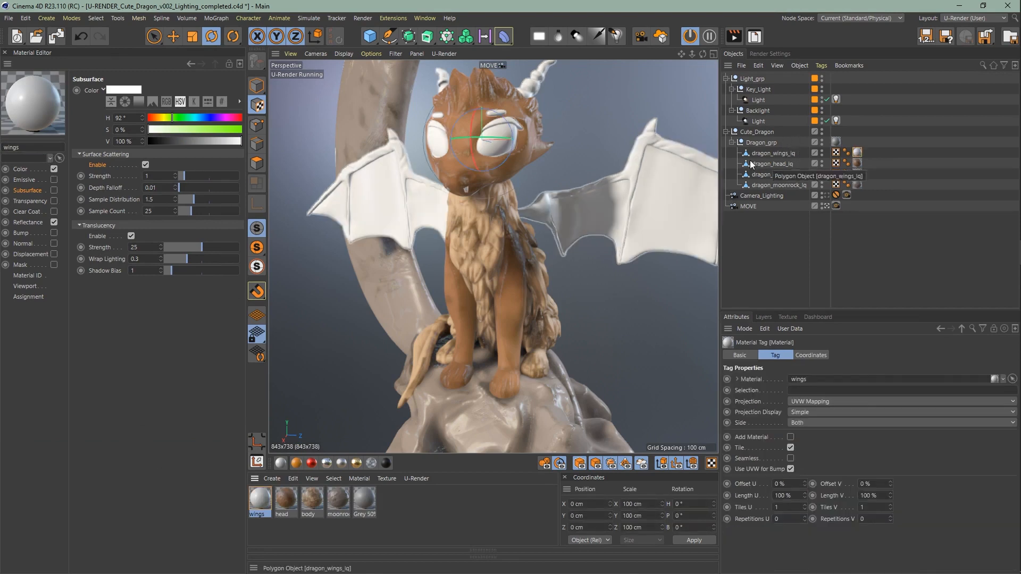
# Load the dragon_wings_v001_diffuse image as the wings material's color texture and set its mix mode to Multiply.
pyautogui.click(26, 171)
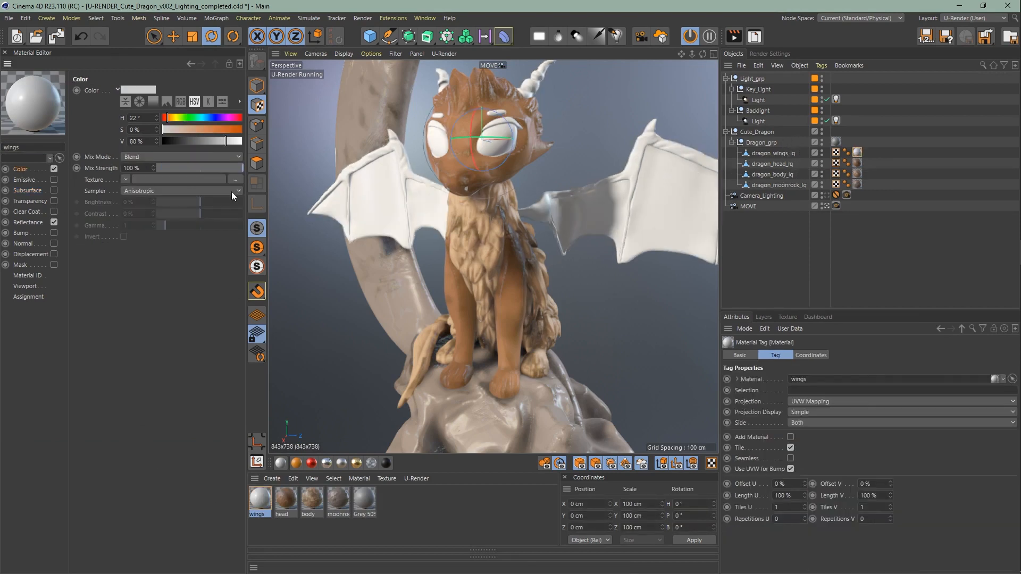
pyautogui.click(241, 180)
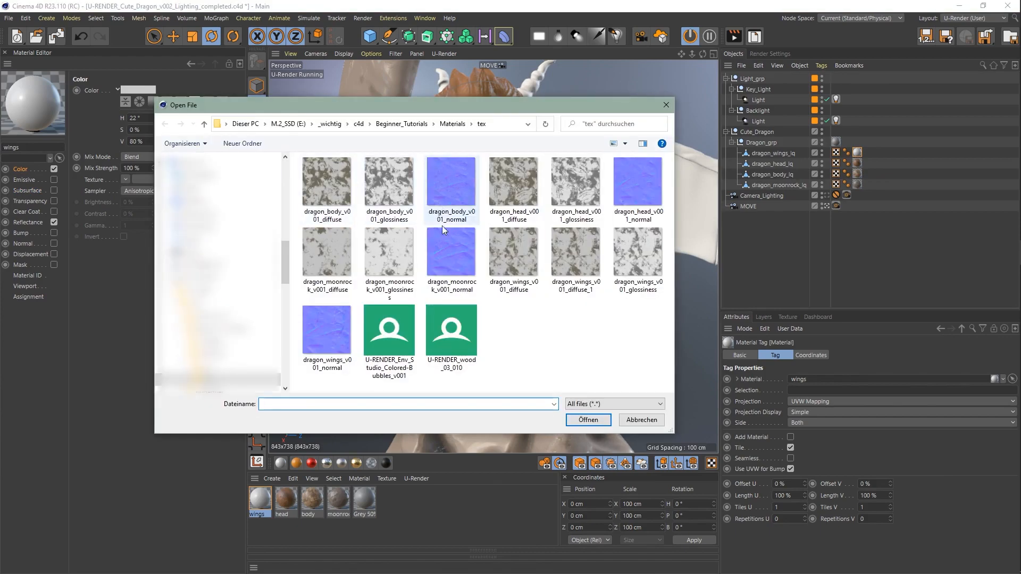
pyautogui.doubleClick(507, 269)
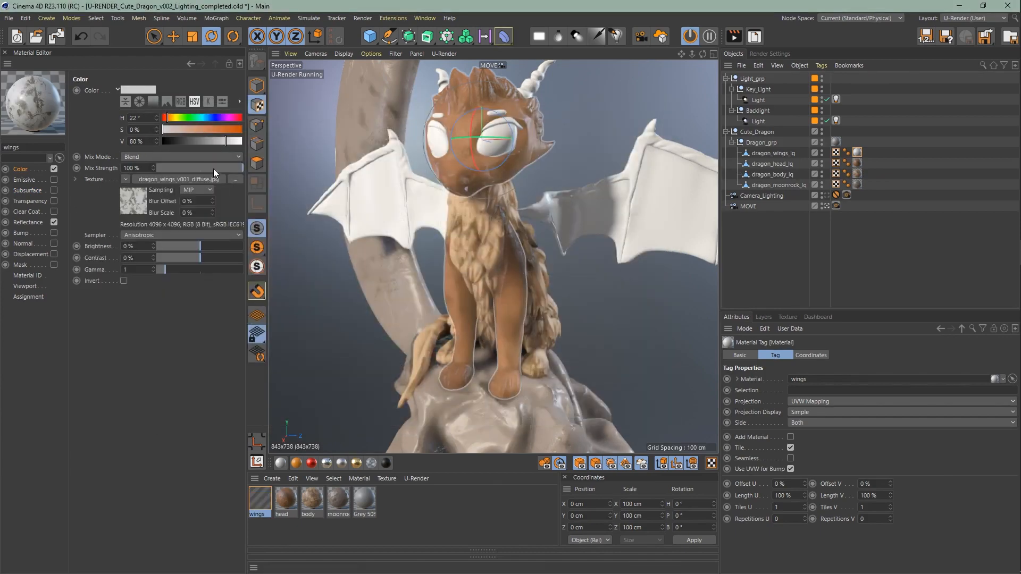
pyautogui.click(196, 157)
pyautogui.click(187, 190)
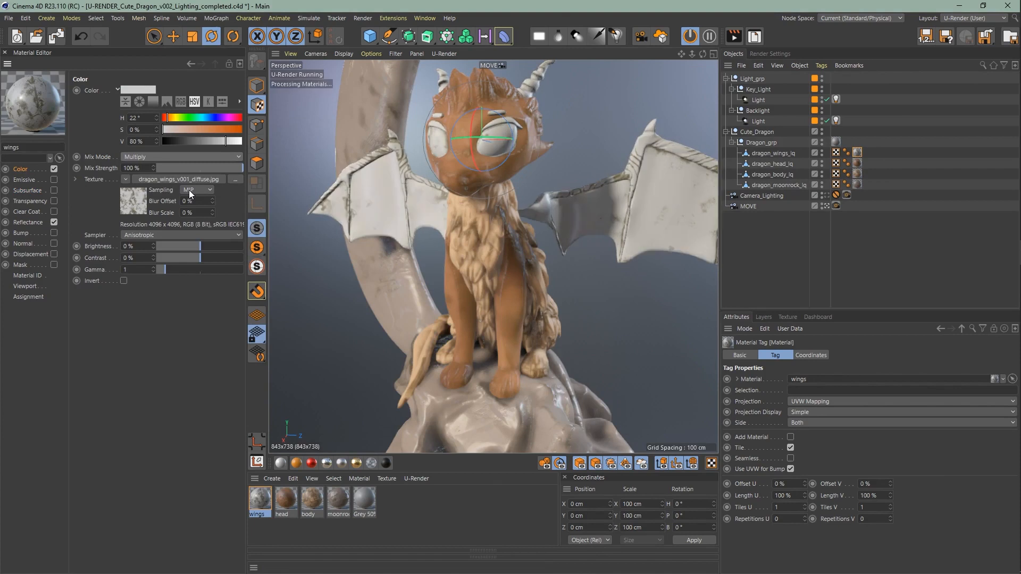
pyautogui.click(626, 177)
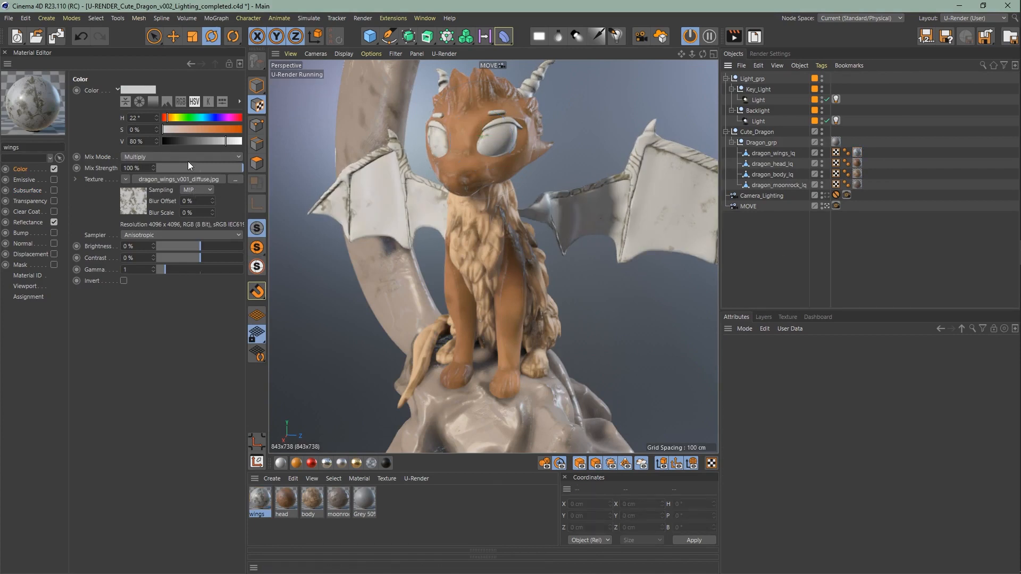
# Set the wings material's base color to a dark reddish brown with H 13°, S 53% and V 37%.
pyautogui.doubleClick(136, 118)
pyautogui.write('13')
pyautogui.press('Return')
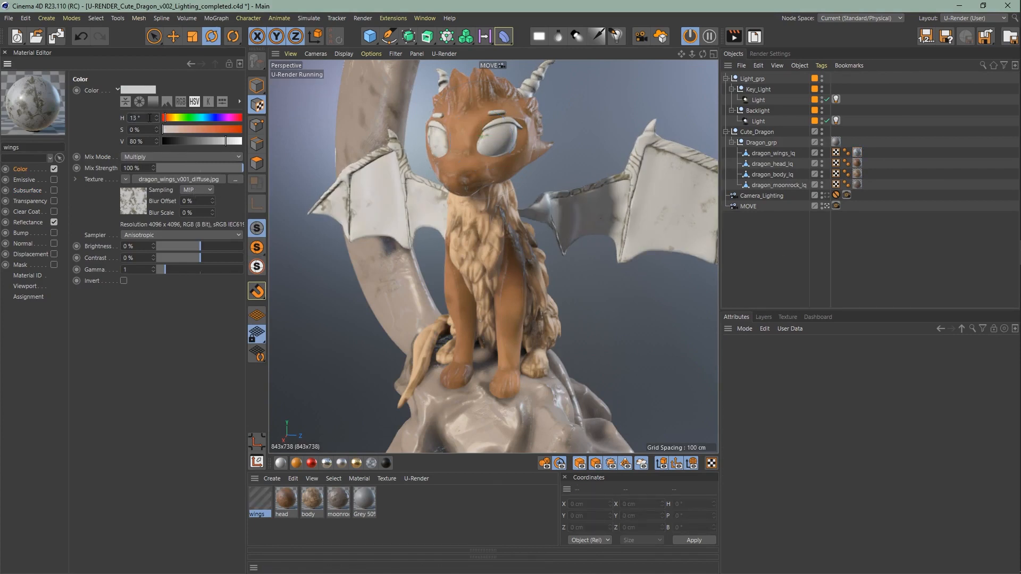
pyautogui.moveTo(164, 127); pyautogui.dragTo(192, 142)
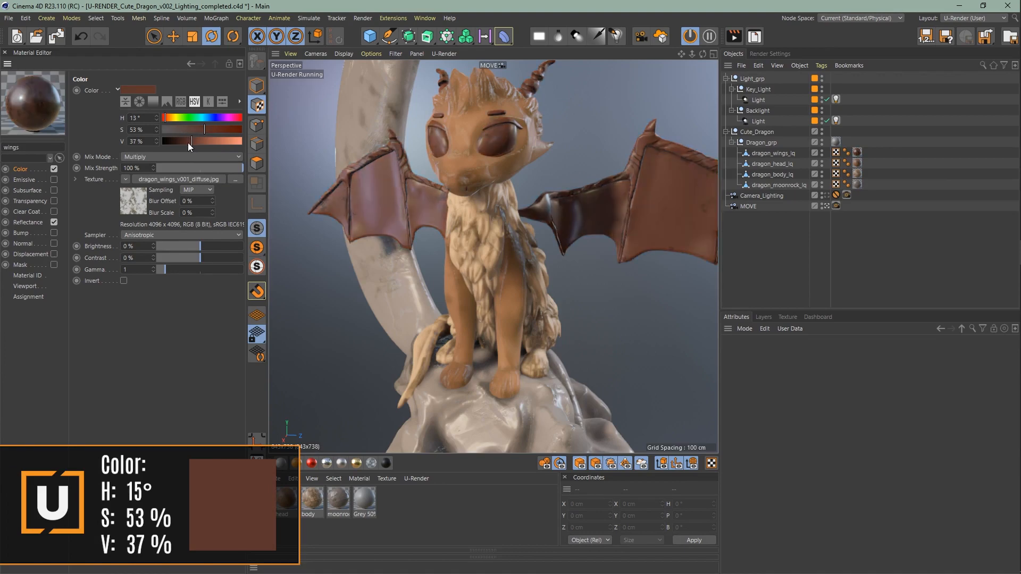
# Enable the Normal channel on the wings material and load the dragon_wings_v001_normal image as its texture.
pyautogui.click(23, 244)
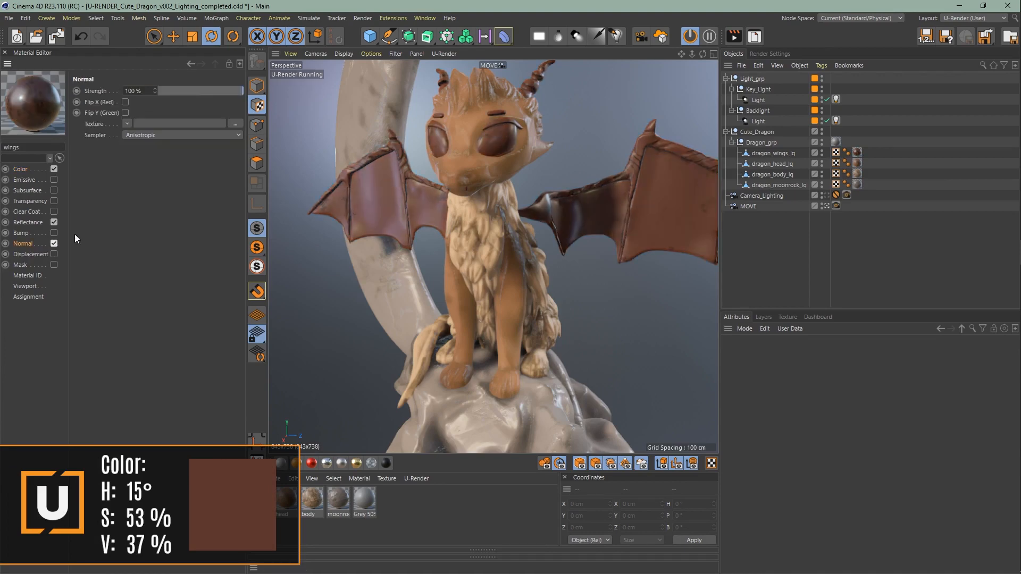
pyautogui.click(236, 124)
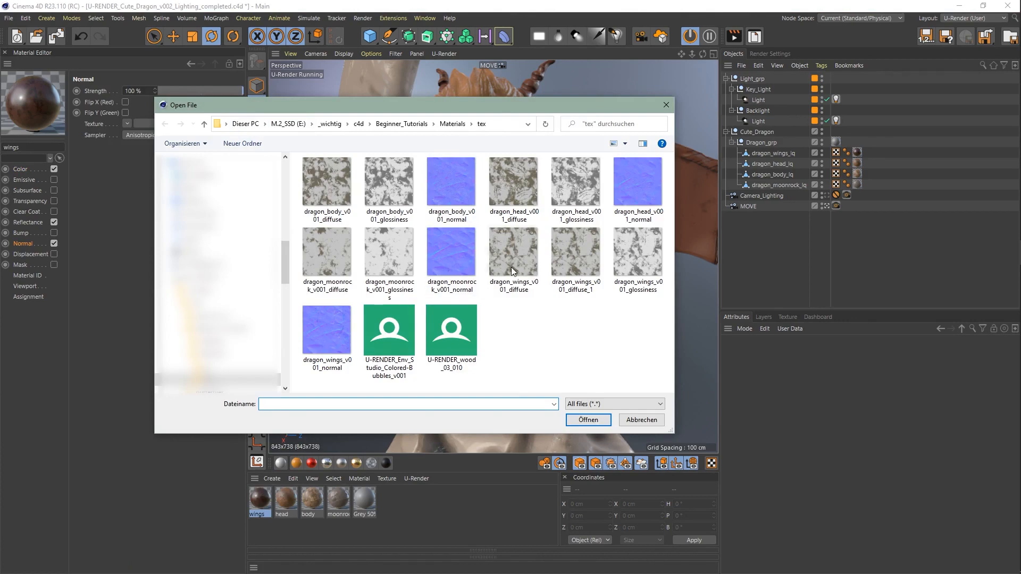
pyautogui.doubleClick(340, 348)
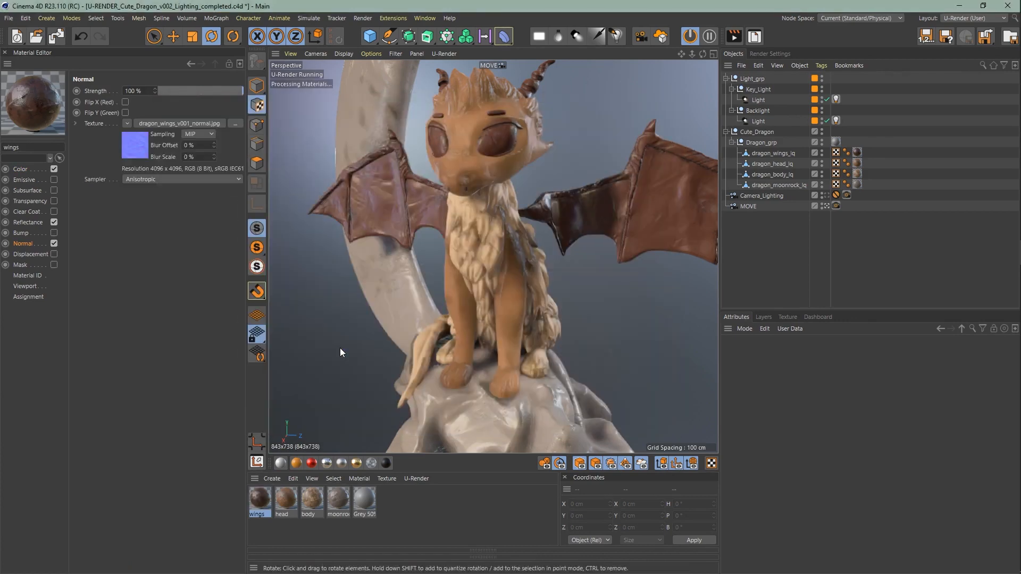
# Load the dragon_wings_v001_glossiness image as the wings material's glossiness texture and switch the workflow to Roughness.
pyautogui.click(47, 223)
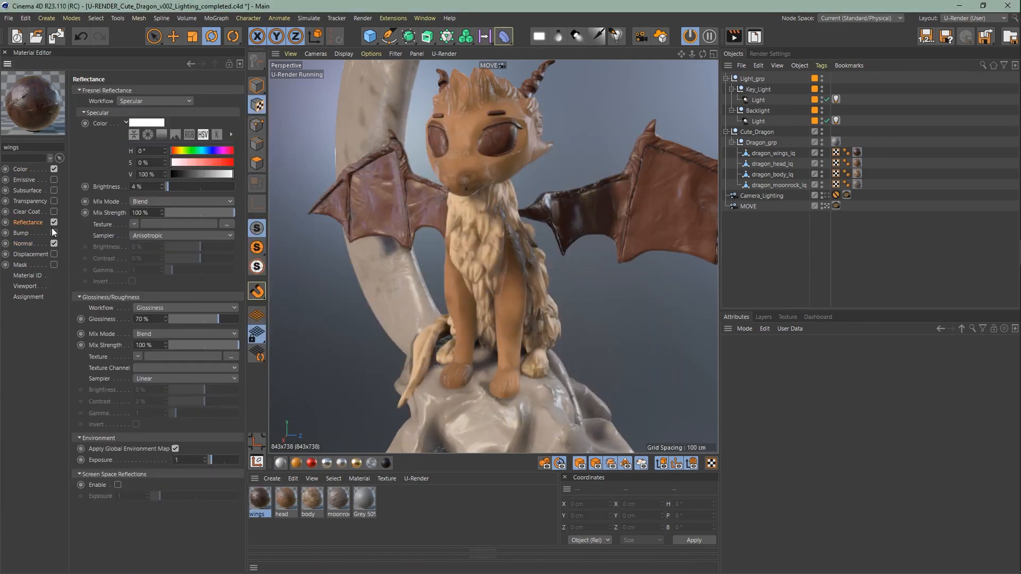
pyautogui.click(231, 356)
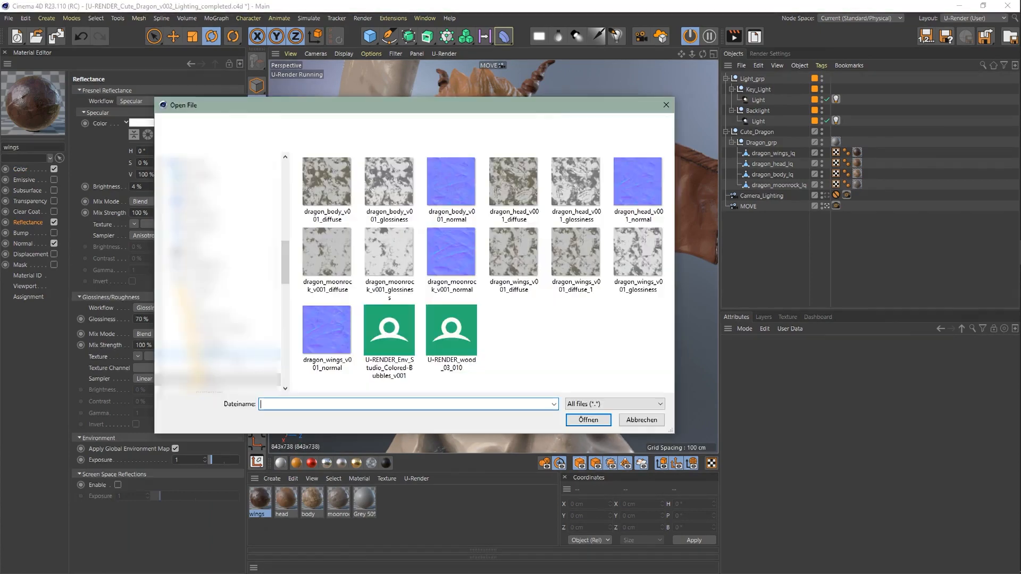
pyautogui.doubleClick(641, 266)
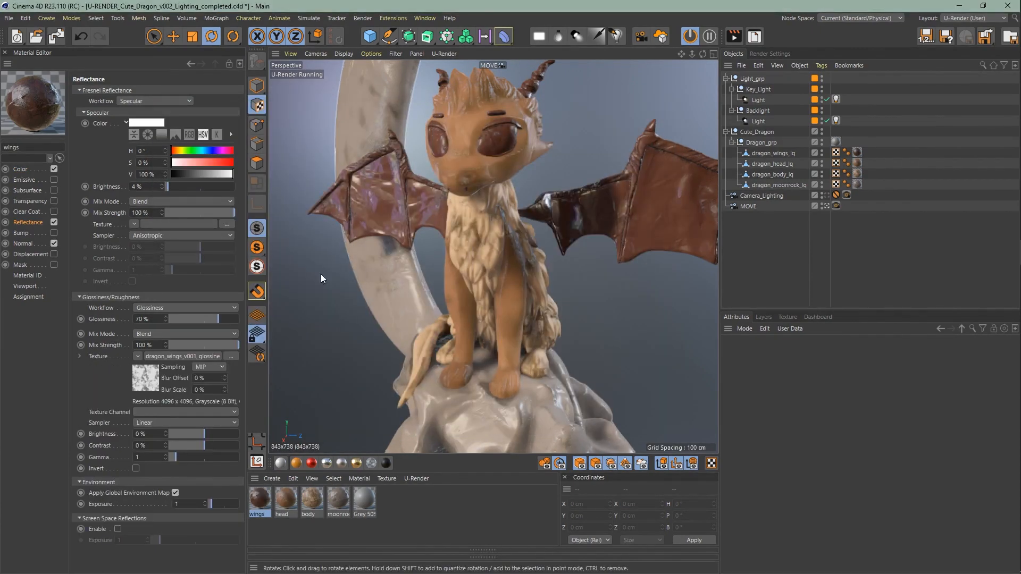
pyautogui.click(197, 309)
pyautogui.click(188, 324)
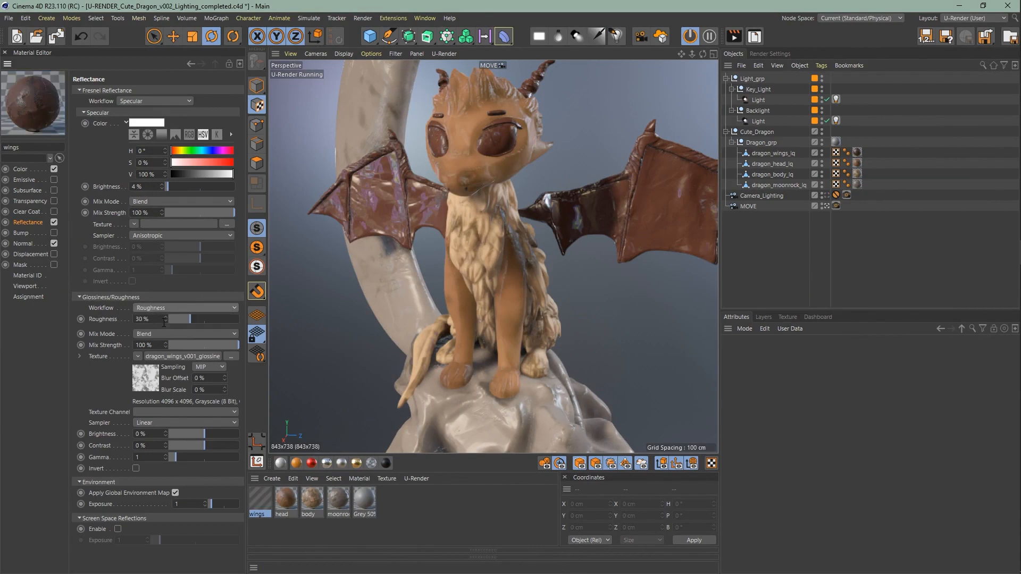
# Set the wings material's roughness to 50% and enable Screen Space Reflections.
pyautogui.doubleClick(142, 320)
pyautogui.write('50')
pyautogui.press('Return')
pyautogui.click(118, 530)
# Enable Clear Coat on the wings material with 50% glossiness and its normal blended 100% with the base layer.
pyautogui.click(54, 212)
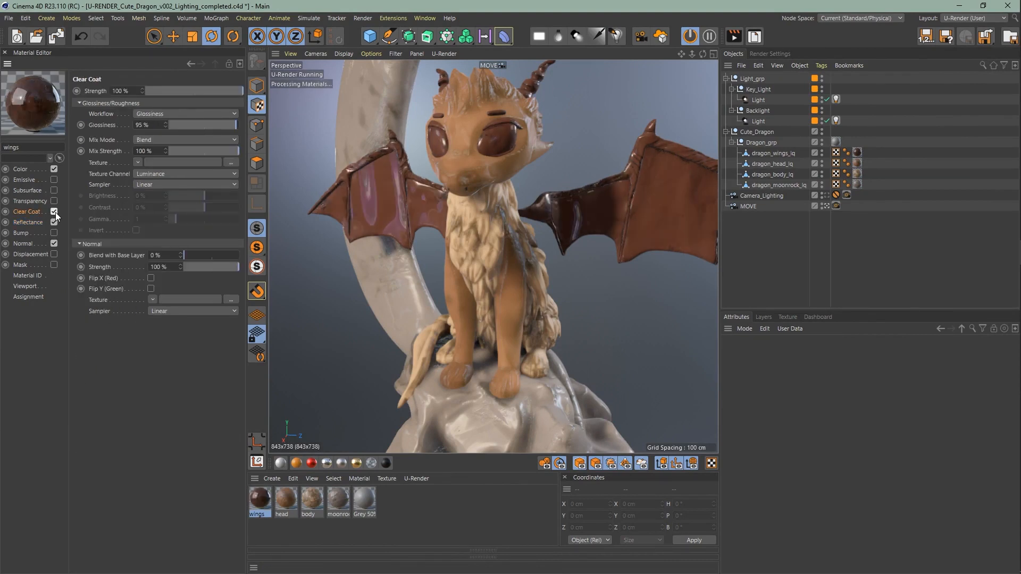
pyautogui.doubleClick(143, 125)
pyautogui.write('50')
pyautogui.press('Return')
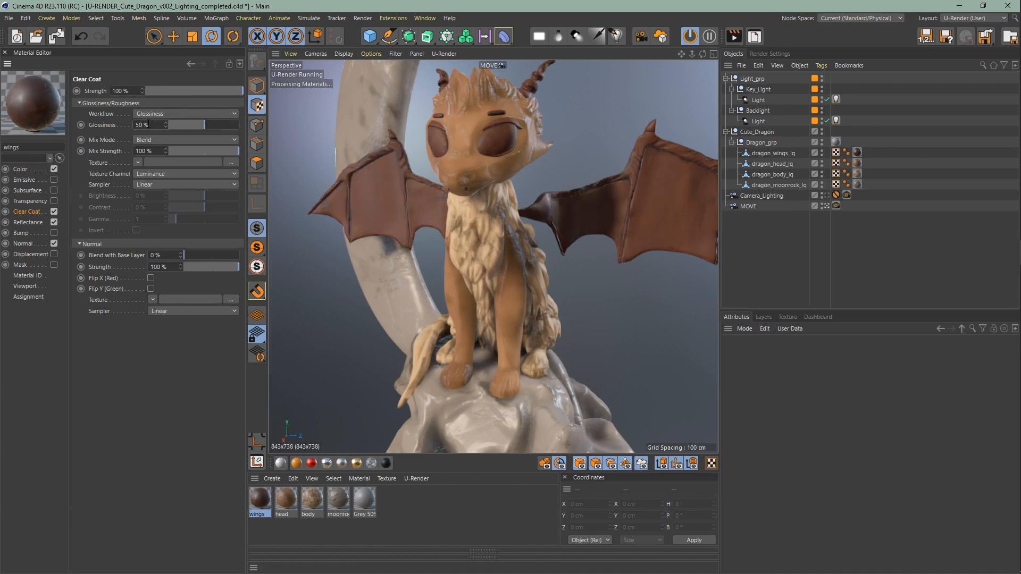
pyautogui.moveTo(180, 258); pyautogui.dragTo(239, 263)
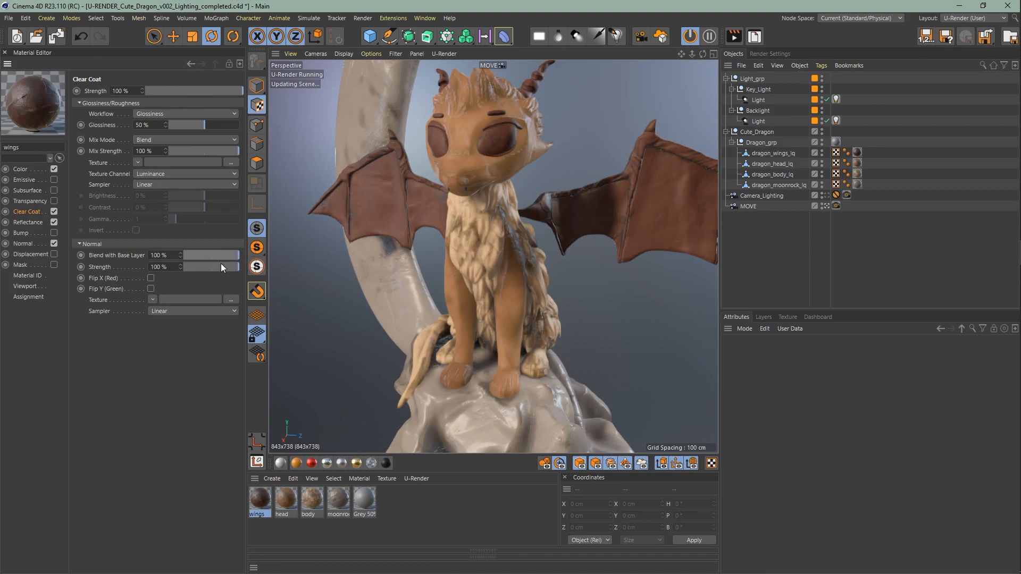
# Enable Subsurface on the wings material, turn off Surface Scattering and set the translucency strength to 8.
pyautogui.click(36, 191)
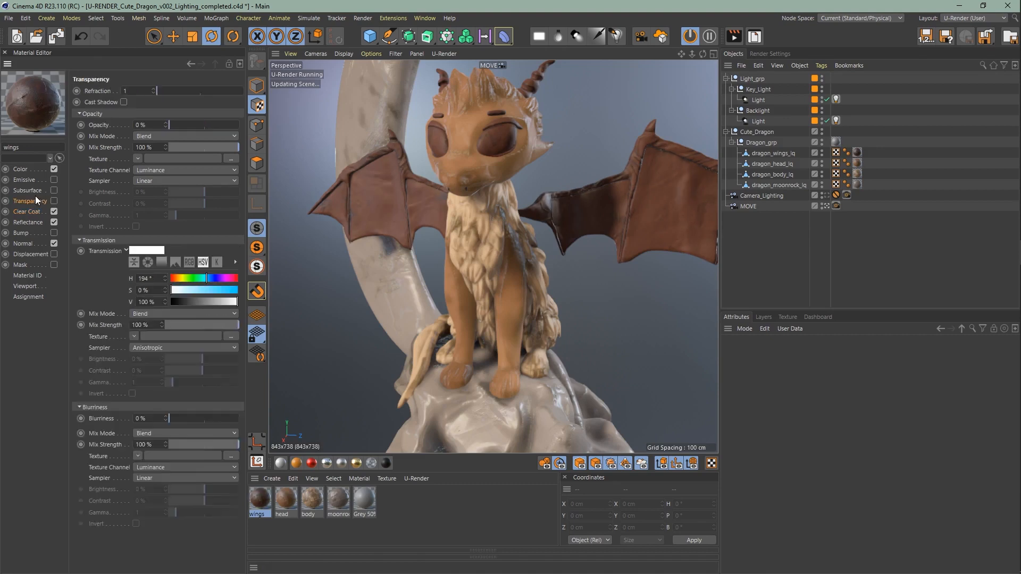
pyautogui.click(54, 190)
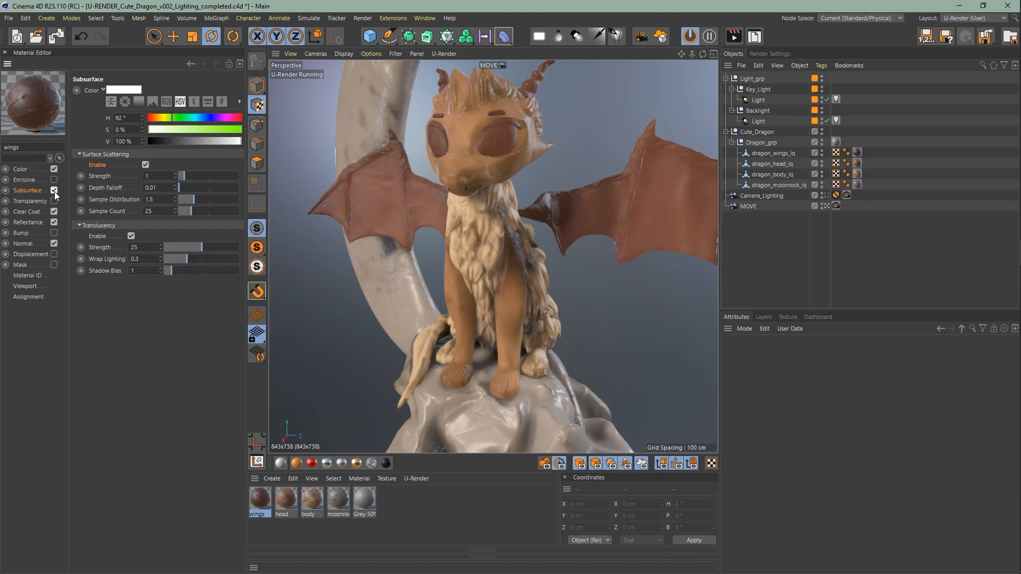
pyautogui.click(148, 165)
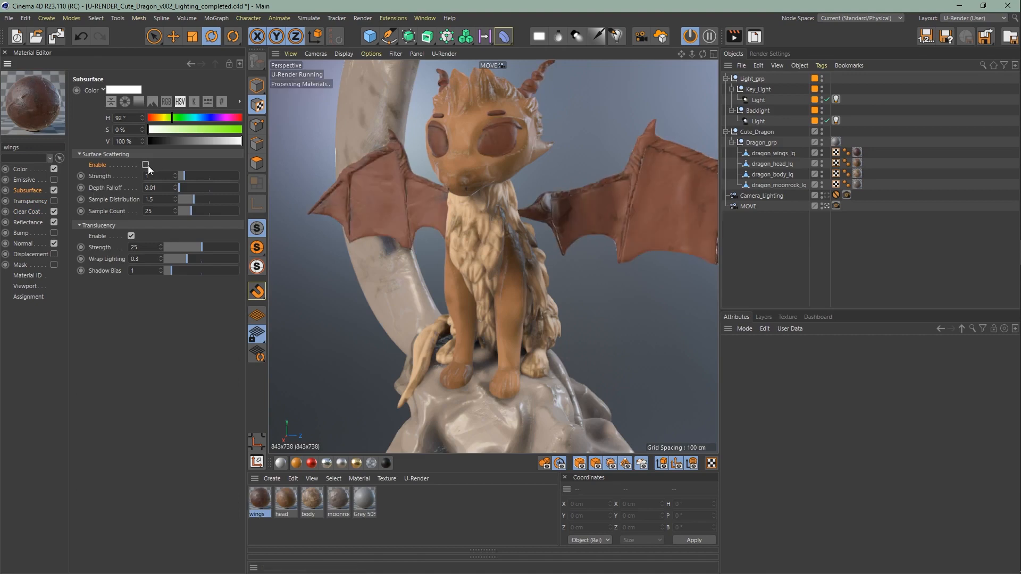
pyautogui.doubleClick(153, 247)
pyautogui.write('8')
pyautogui.press('Return')
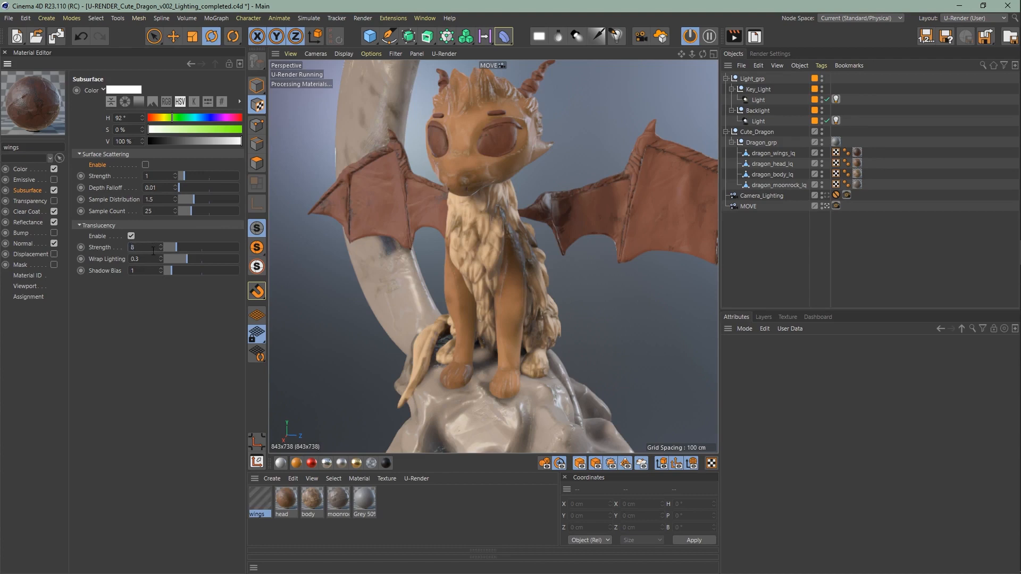
# Set the wings material's translucency wrap lighting to 0.5 and shadow bias to 3.
pyautogui.click(153, 256)
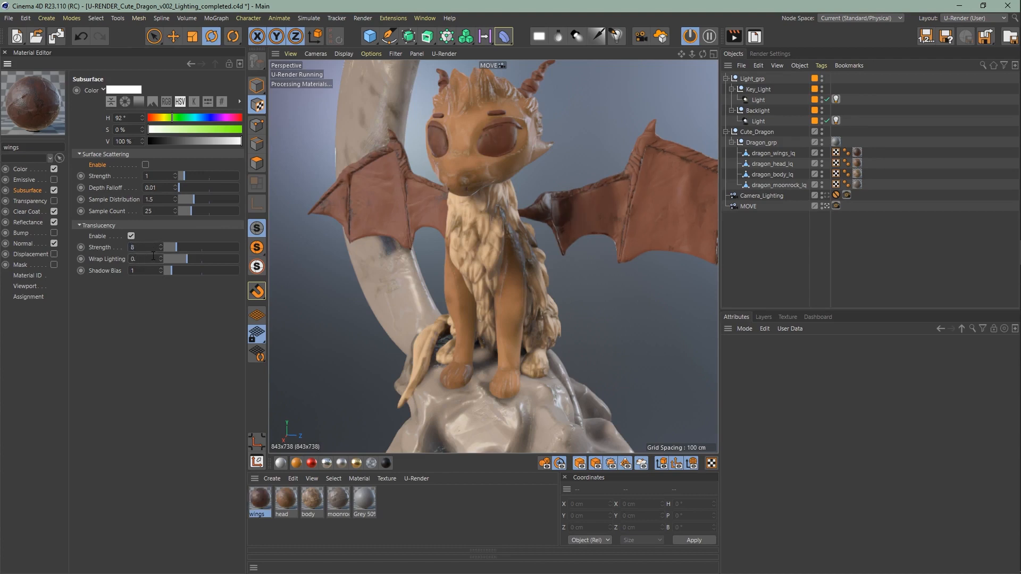
pyautogui.press('Return')
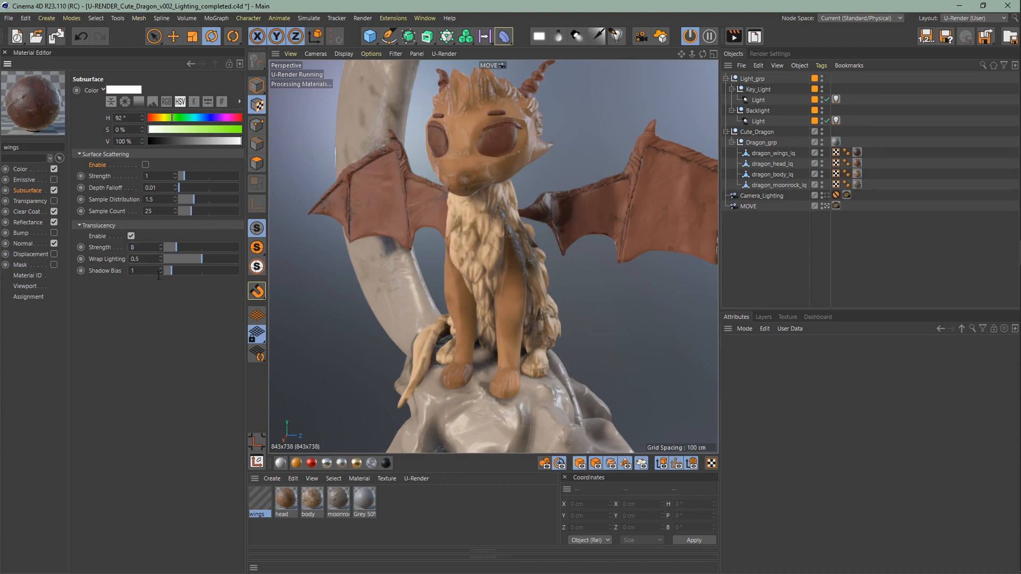
pyautogui.click(150, 274)
pyautogui.write('3')
pyautogui.press('Return')
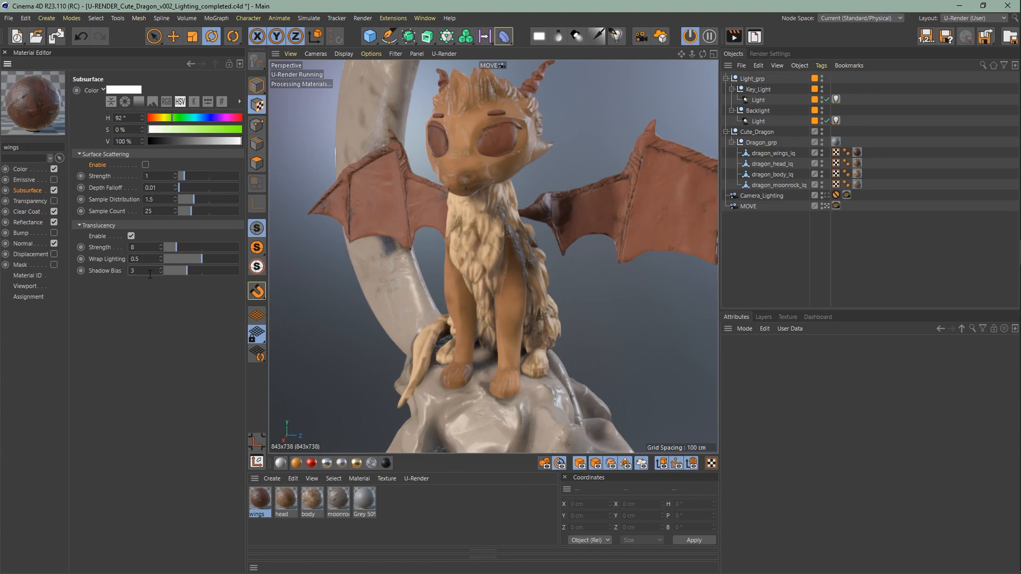
# Turn on Surface Scattering for the wings material with a strength of 0.5 and a depth falloff of 0.49.
pyautogui.click(147, 165)
pyautogui.click(162, 178)
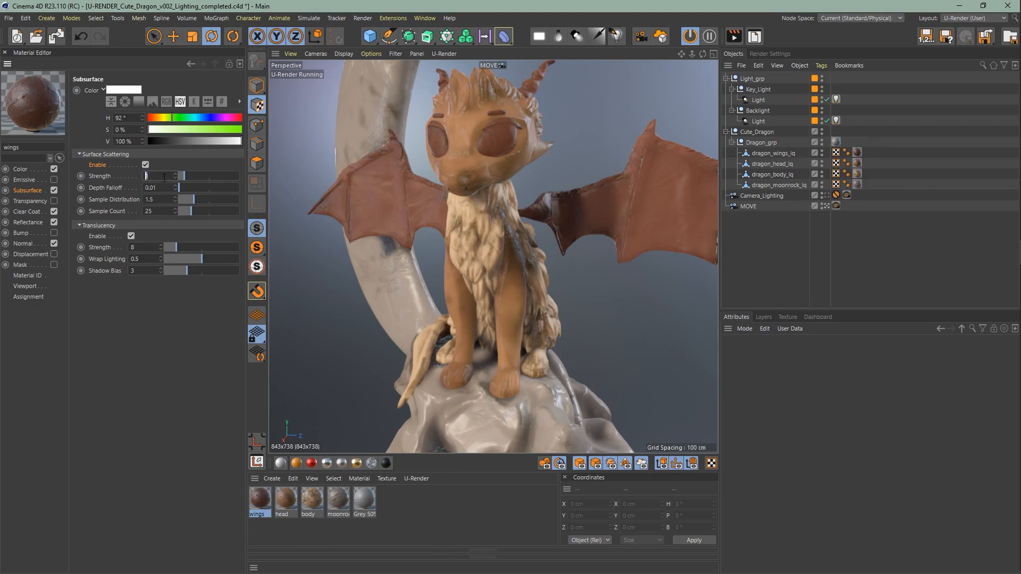
pyautogui.write('.5')
pyautogui.press('Return')
pyautogui.doubleClick(166, 187)
pyautogui.write('0,49')
pyautogui.press('Return')
# Set the wings material's scattering sample distribution to 1.5 and sample count to 100.
pyautogui.doubleClick(166, 201)
pyautogui.write('1')
pyautogui.doubleClick(165, 210)
pyautogui.press('BackSpace')
pyautogui.write('100')
pyautogui.press('Return')
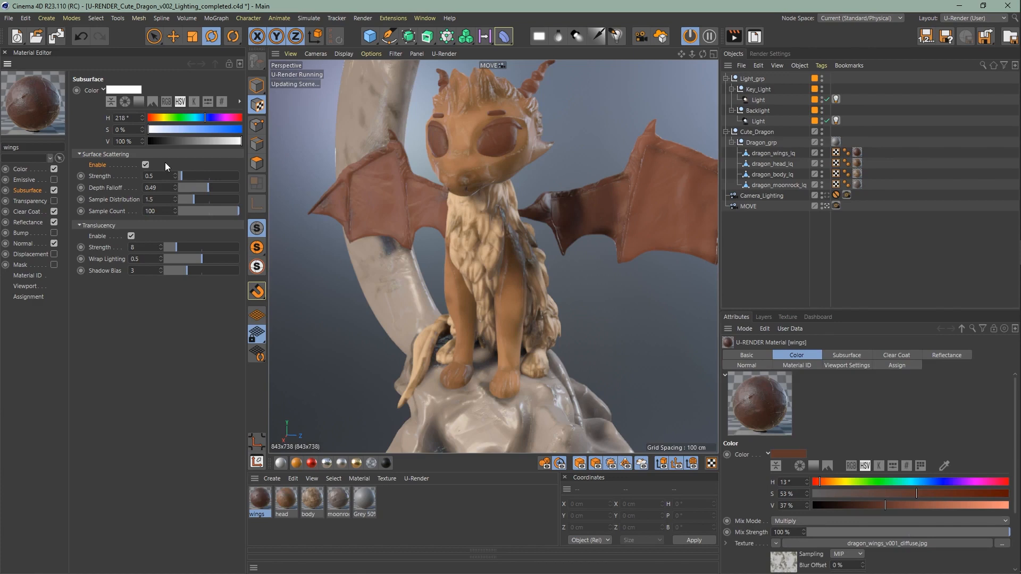
# Create a new U-Render material and name it eyes.
pyautogui.doubleClick(424, 511)
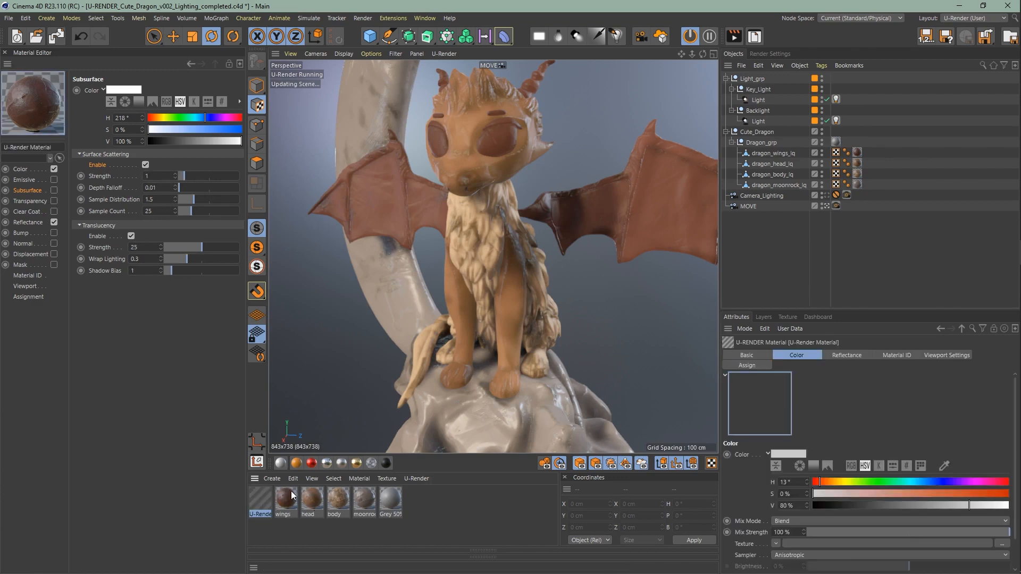
pyautogui.write('eyes')
pyautogui.press('Return')
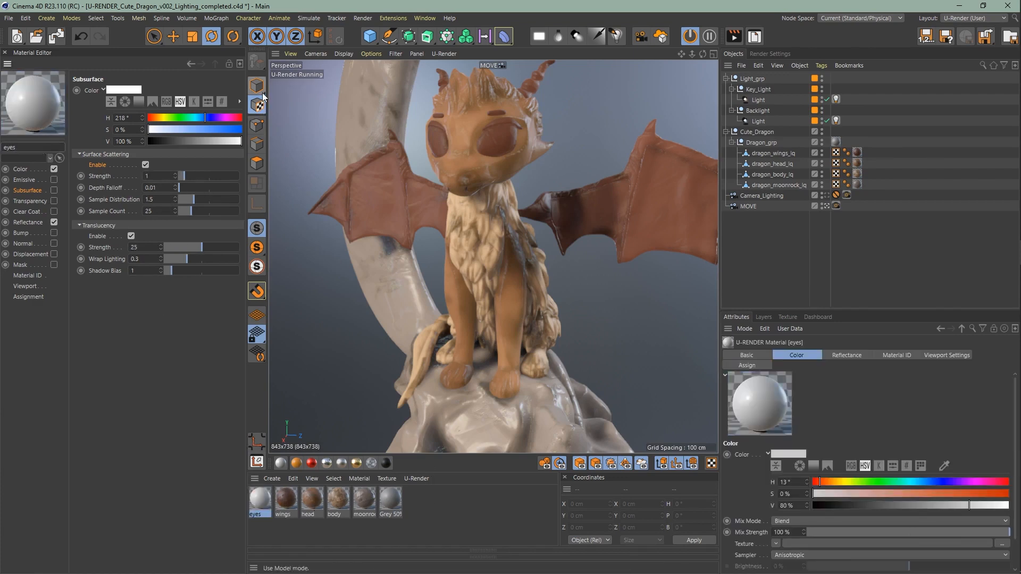
# Select all faces of both eyes on dragon_wings_iq in polygon mode and apply the eyes material to them.
pyautogui.click(257, 163)
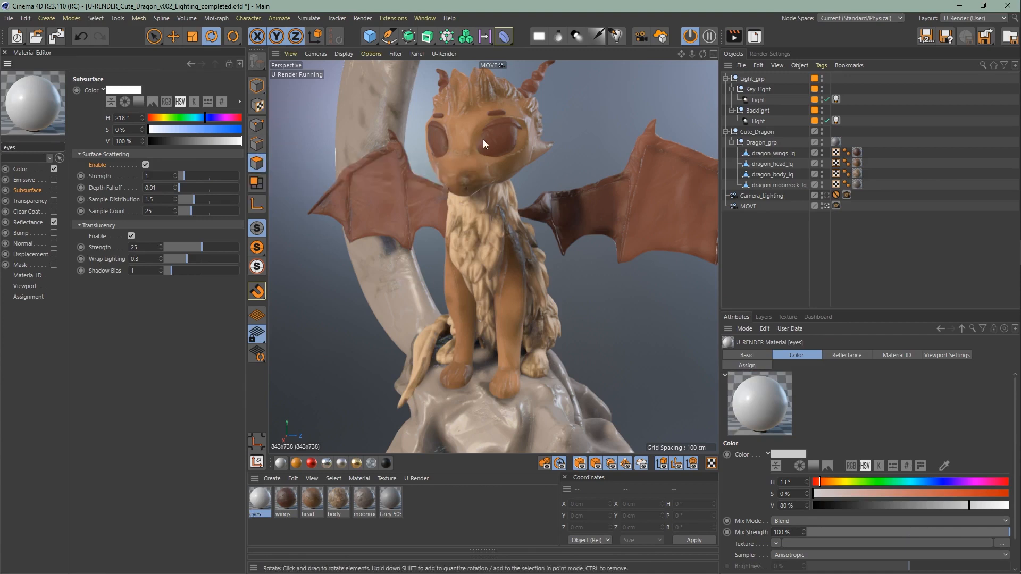
pyautogui.click(776, 153)
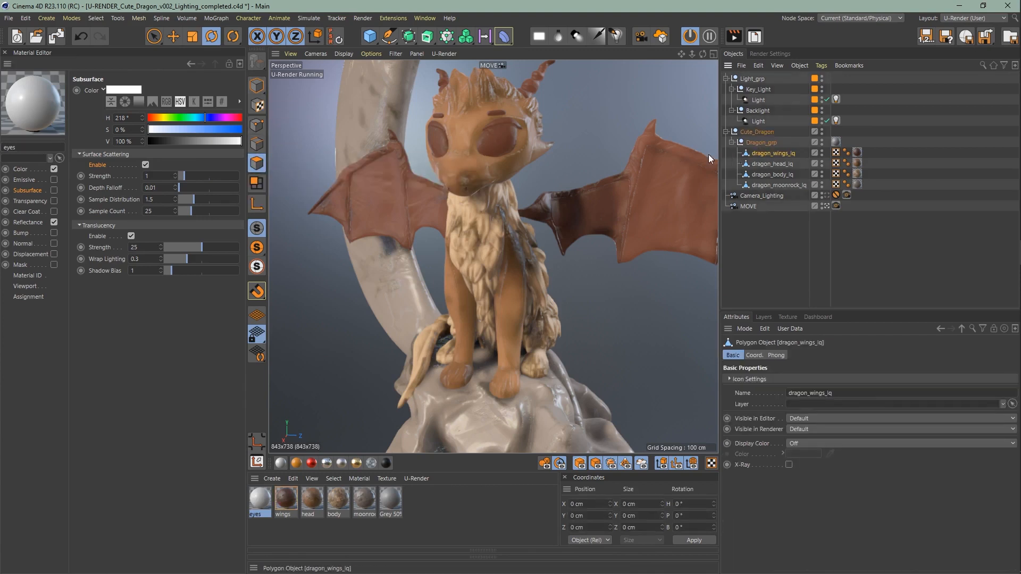
pyautogui.keyDown('shift'); pyautogui.click(438, 140); pyautogui.keyUp('shift')
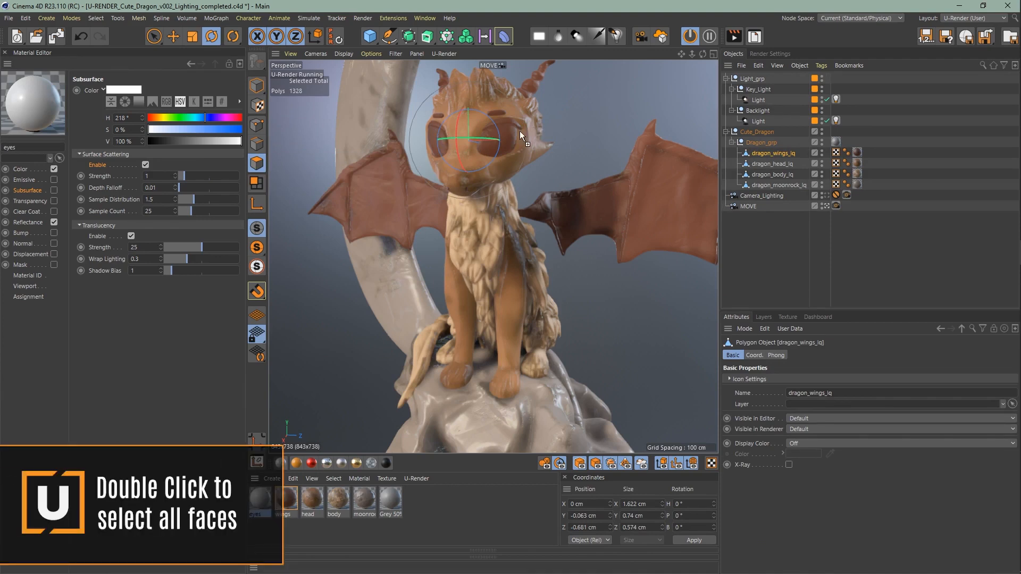
pyautogui.moveTo(519, 131); pyautogui.dragTo(506, 138)
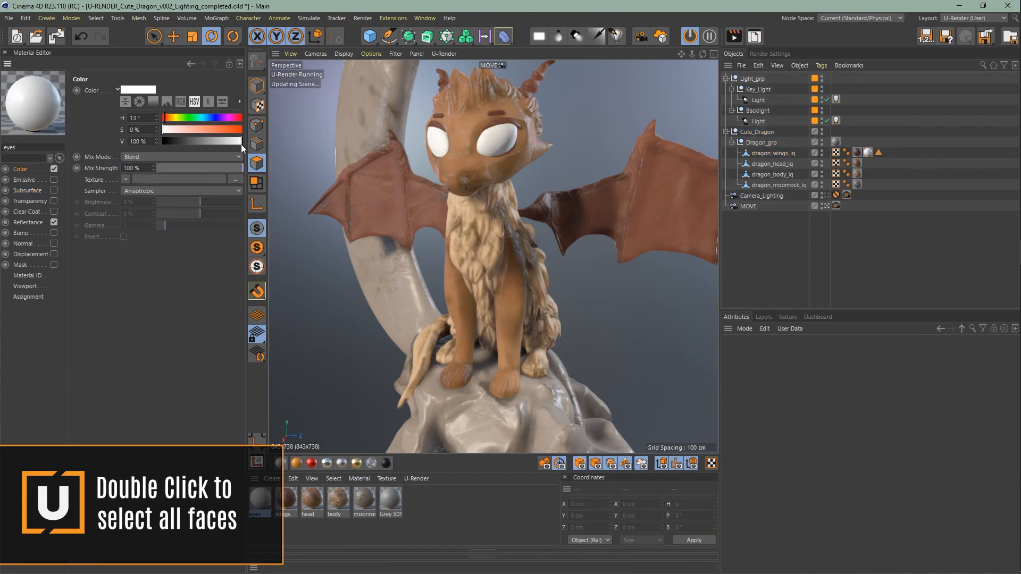
# Darken the eyes material's colour to a 3% value and enable Clear Coat with 70% glossiness.
pyautogui.moveTo(241, 145); pyautogui.dragTo(164, 143)
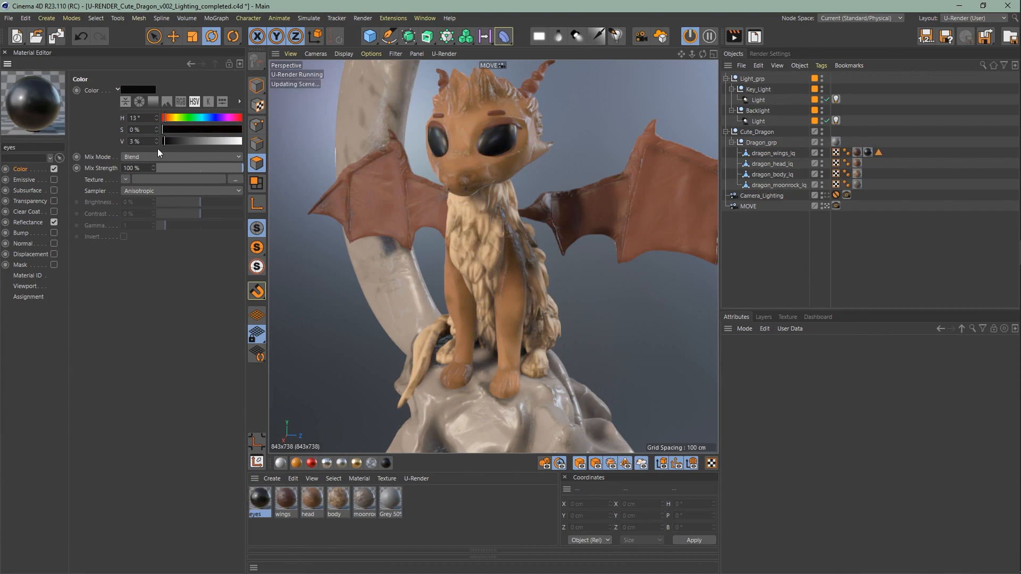
pyautogui.click(54, 211)
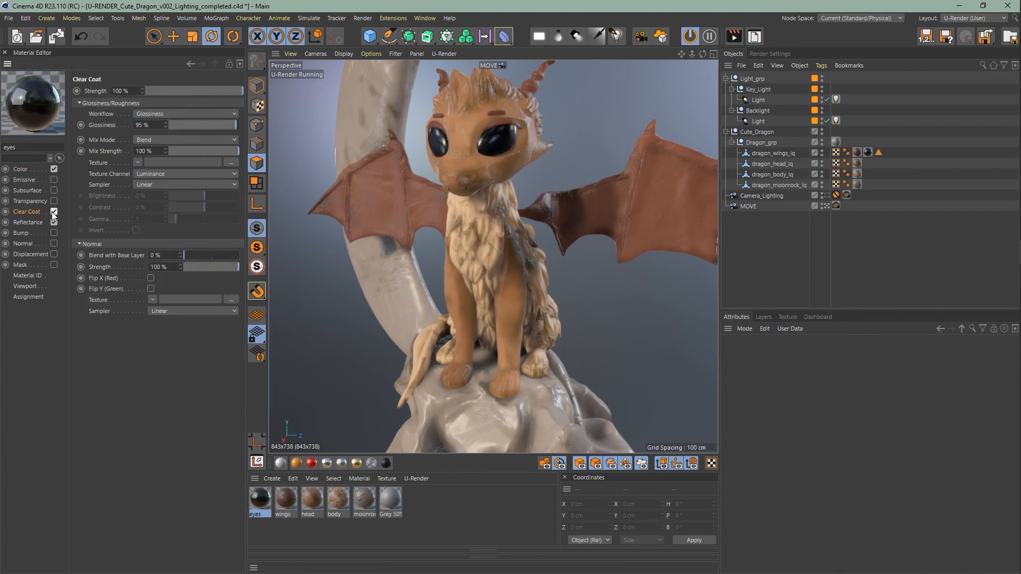
pyautogui.doubleClick(152, 127)
pyautogui.write('70')
pyautogui.press('Return')
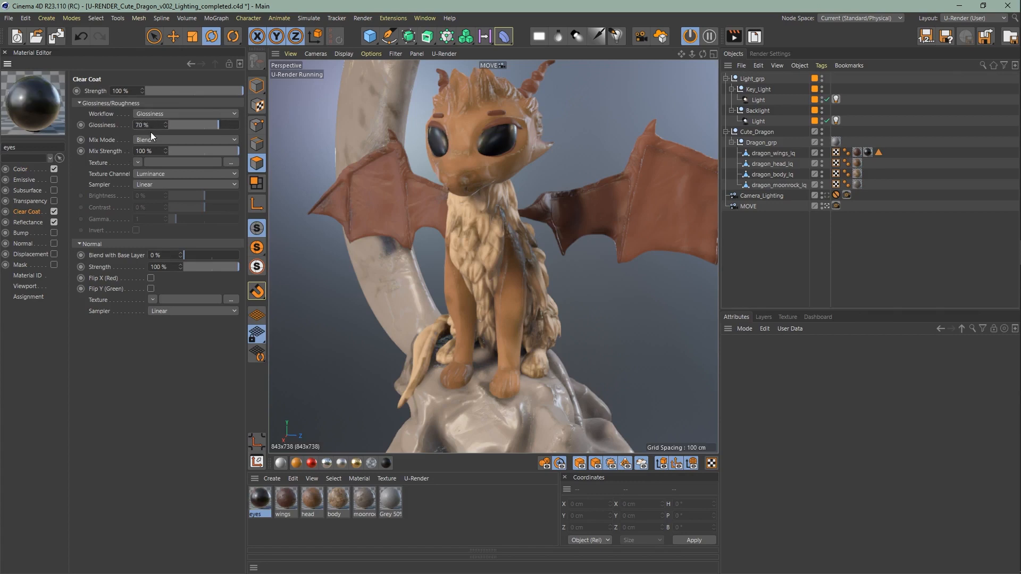
# Set the eyes clear coat's blend with base layer to 27% and load dragon_wings_v001_normal as the material's normal texture.
pyautogui.click(156, 253)
pyautogui.write('27')
pyautogui.press('Return')
pyautogui.click(52, 244)
pyautogui.click(234, 124)
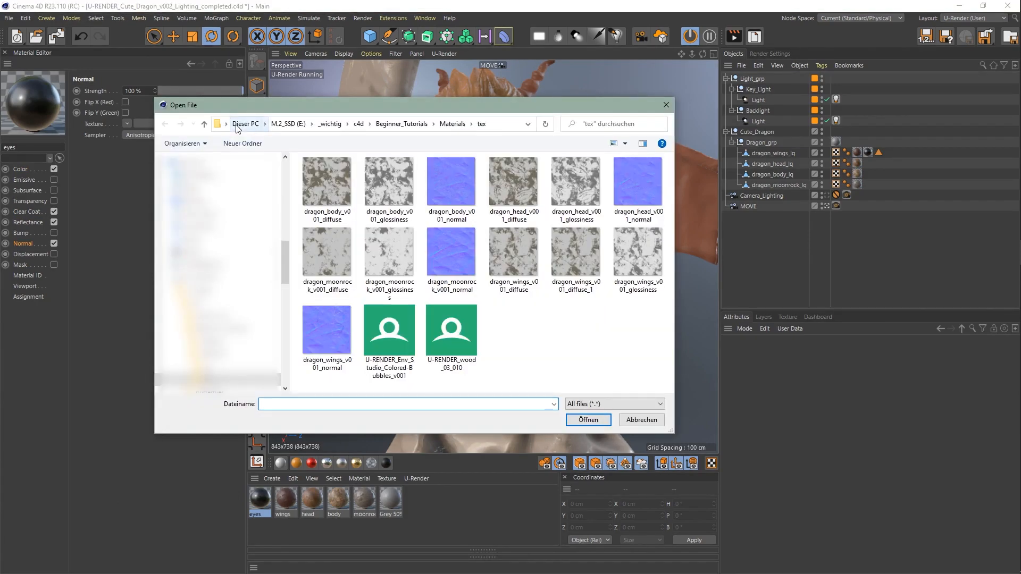
pyautogui.doubleClick(336, 340)
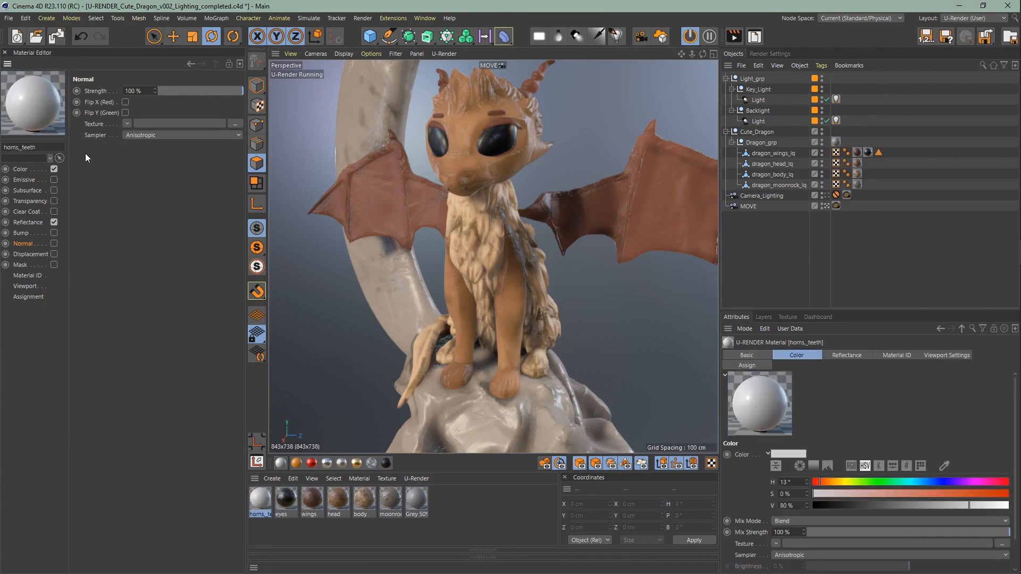
# Select all faces of the horns and teeth on dragon_wings_iq.
pyautogui.click(40, 172)
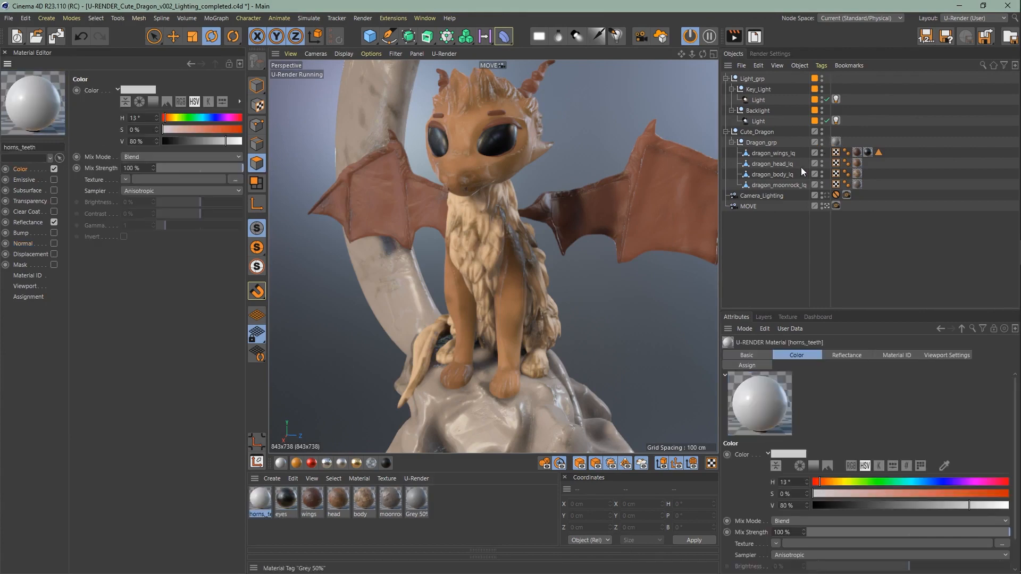
pyautogui.click(769, 153)
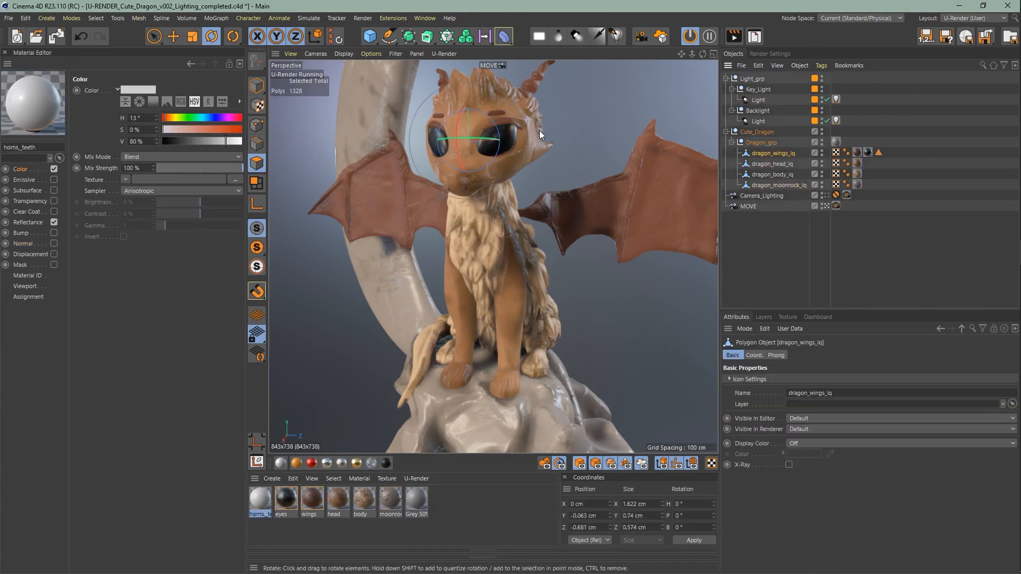
pyautogui.click(531, 82)
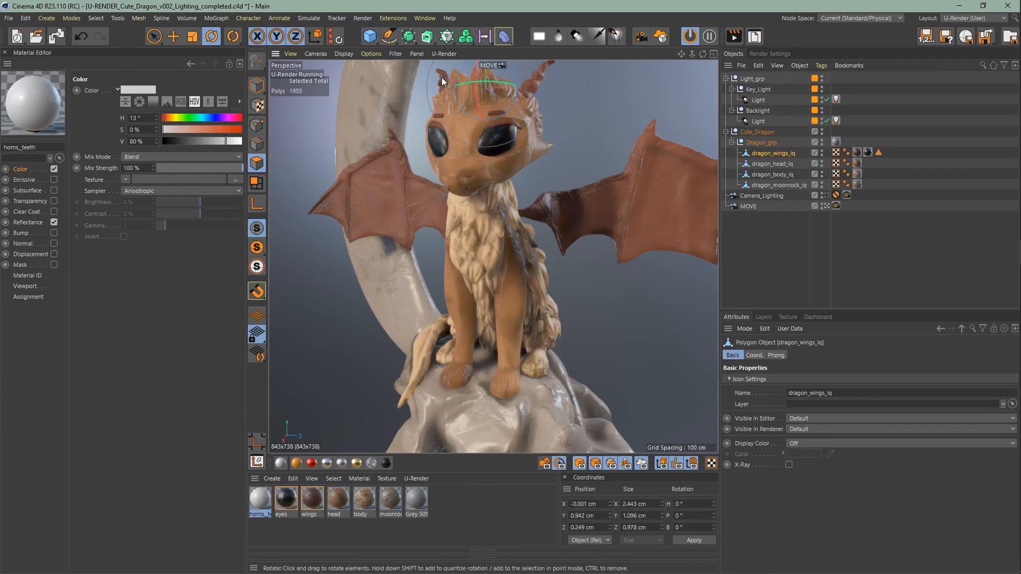
pyautogui.keyDown('alt'); pyautogui.moveTo(467, 189); pyautogui.dragTo(551, 159, button='right'); pyautogui.keyUp('alt')
pyautogui.keyDown('shift'); pyautogui.doubleClick(469, 190); pyautogui.keyUp('shift')
pyautogui.keyDown('shift'); pyautogui.doubleClick(396, 190); pyautogui.keyUp('shift')
# Apply the horns_teeth material to the selected horn and teeth faces, then clear the object selection.
pyautogui.keyDown('alt'); pyautogui.moveTo(484, 228); pyautogui.dragTo(507, 219, button='right'); pyautogui.keyUp('alt')
pyautogui.keyDown('alt'); pyautogui.moveTo(506, 217); pyautogui.dragTo(487, 217, button='middle'); pyautogui.keyUp('alt')
pyautogui.keyDown('alt'); pyautogui.moveTo(511, 234); pyautogui.dragTo(512, 159); pyautogui.keyUp('alt')
pyautogui.keyDown('alt'); pyautogui.moveTo(513, 159); pyautogui.dragTo(512, 159, button='right'); pyautogui.keyUp('alt')
pyautogui.moveTo(262, 495); pyautogui.dragTo(553, 155)
pyautogui.moveTo(552, 92); pyautogui.dragTo(552, 91)
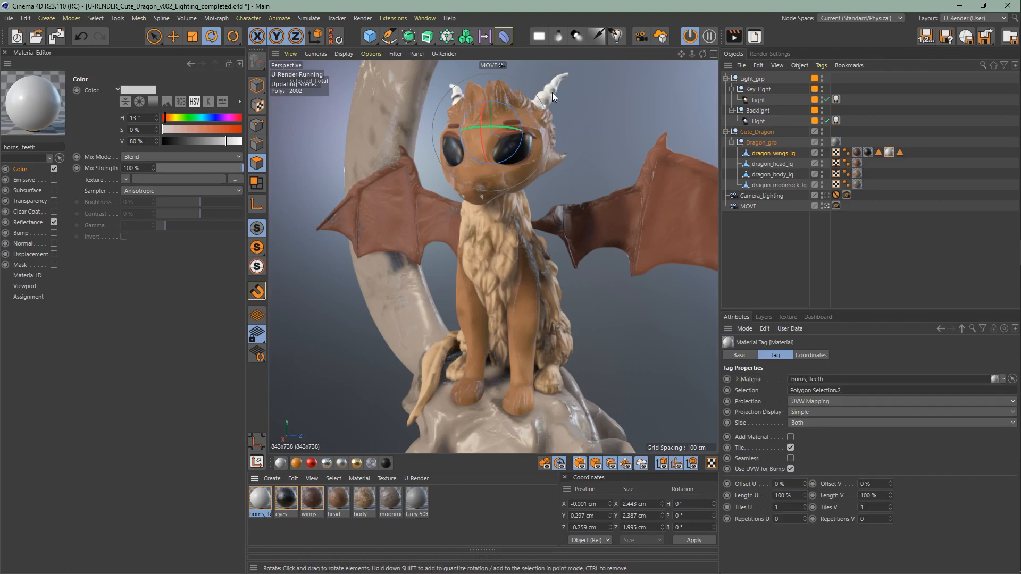
pyautogui.click(801, 260)
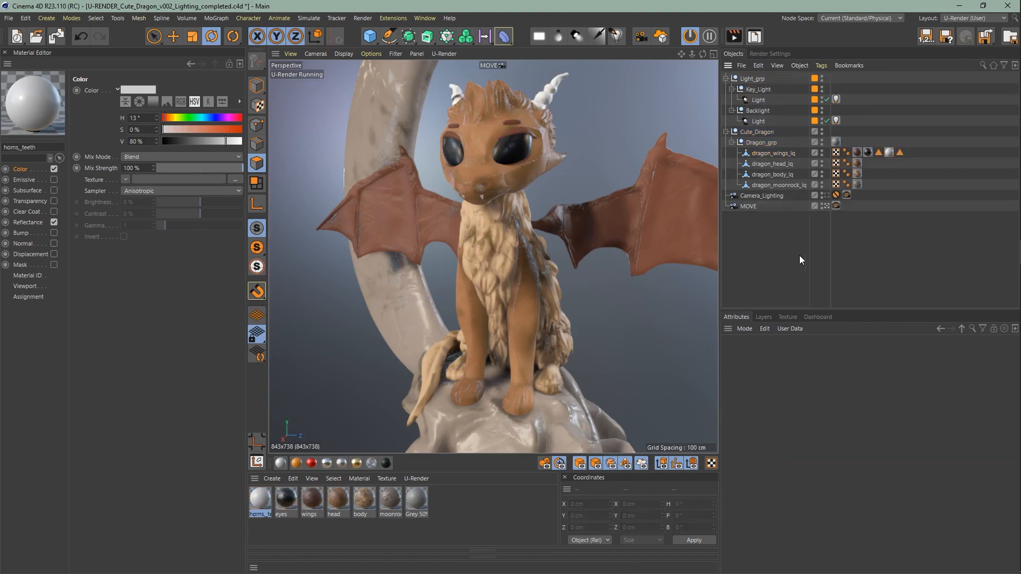
# Load dragon_wings_v001_diffuse.jpg as the horns_teeth material's colour texture and set its mix mode to Multiply.
pyautogui.click(237, 180)
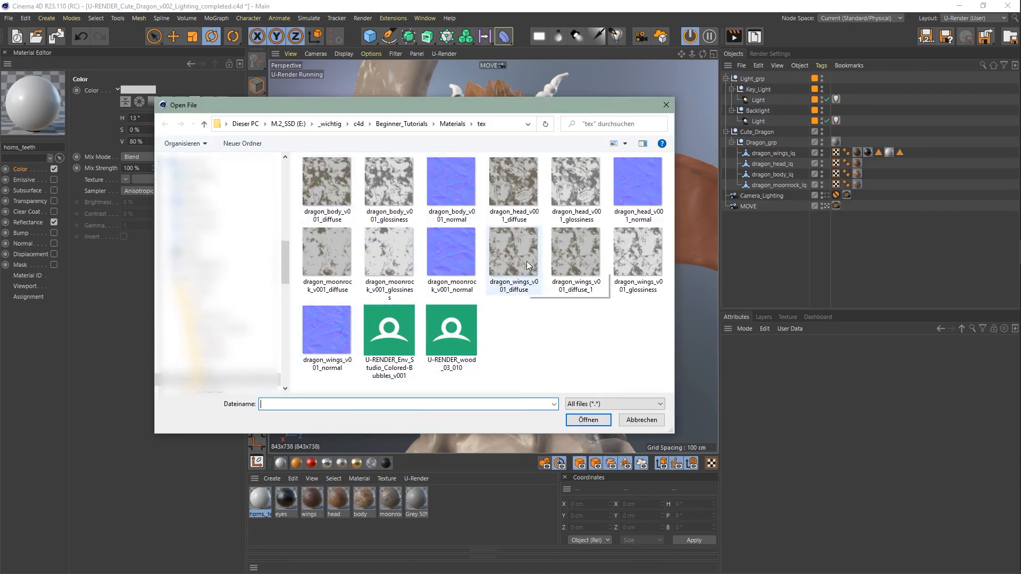
pyautogui.doubleClick(529, 266)
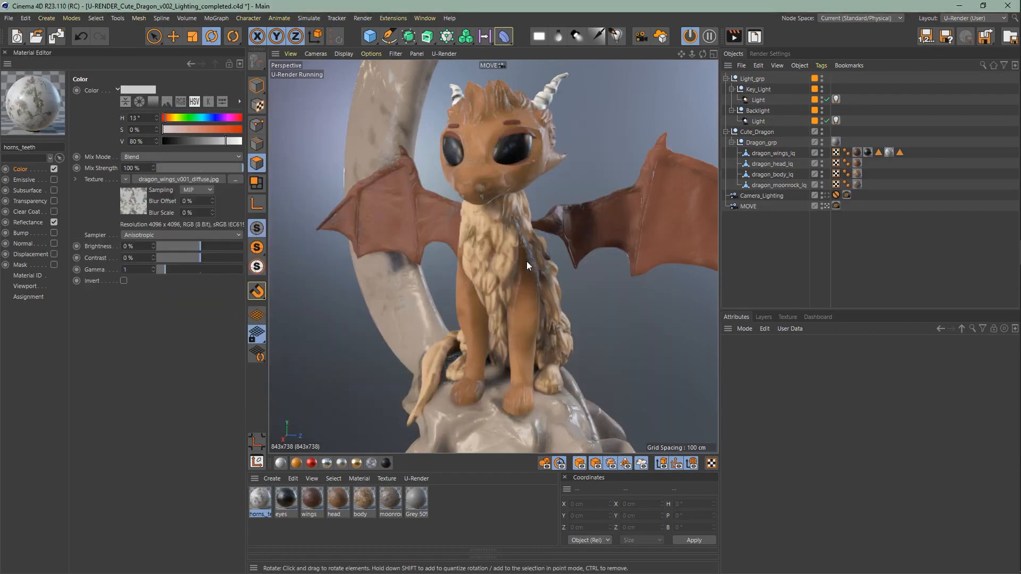
pyautogui.click(201, 155)
pyautogui.click(182, 190)
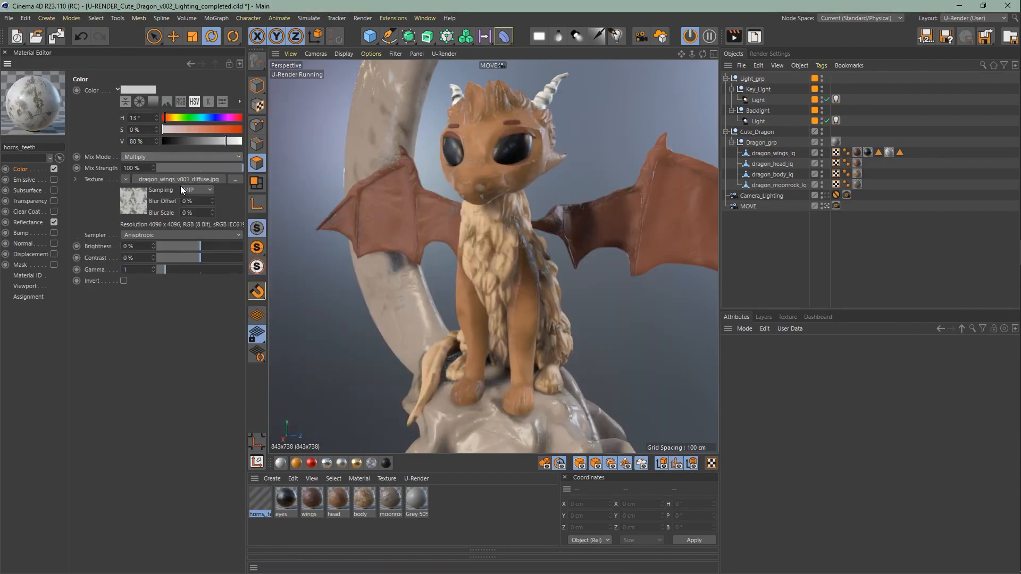
# Set the horns_teeth material's colour to hue 23°, saturation 31% and value 100%.
pyautogui.click(151, 116)
pyautogui.write('23')
pyautogui.press('Return')
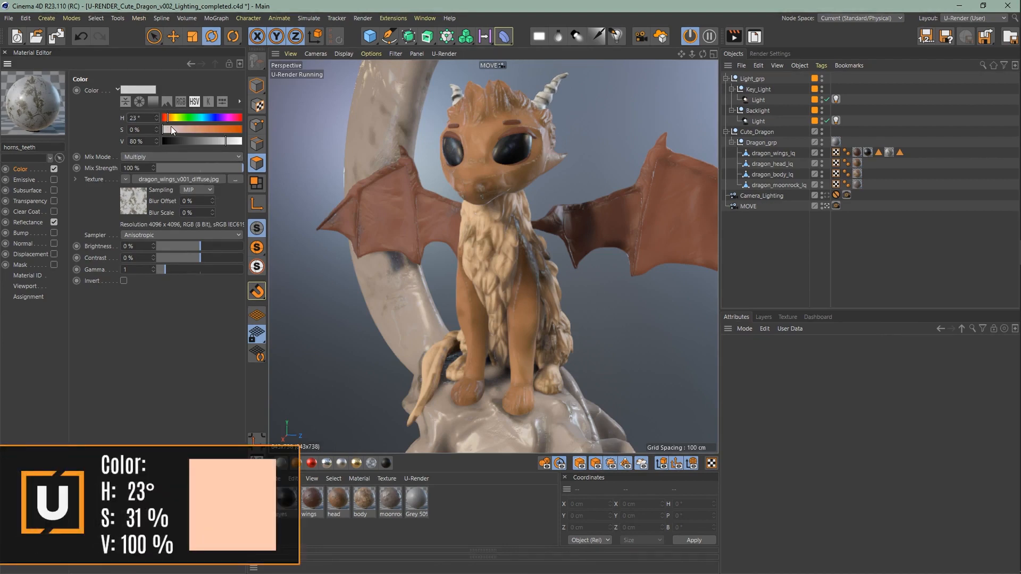
pyautogui.moveTo(172, 129); pyautogui.dragTo(188, 129)
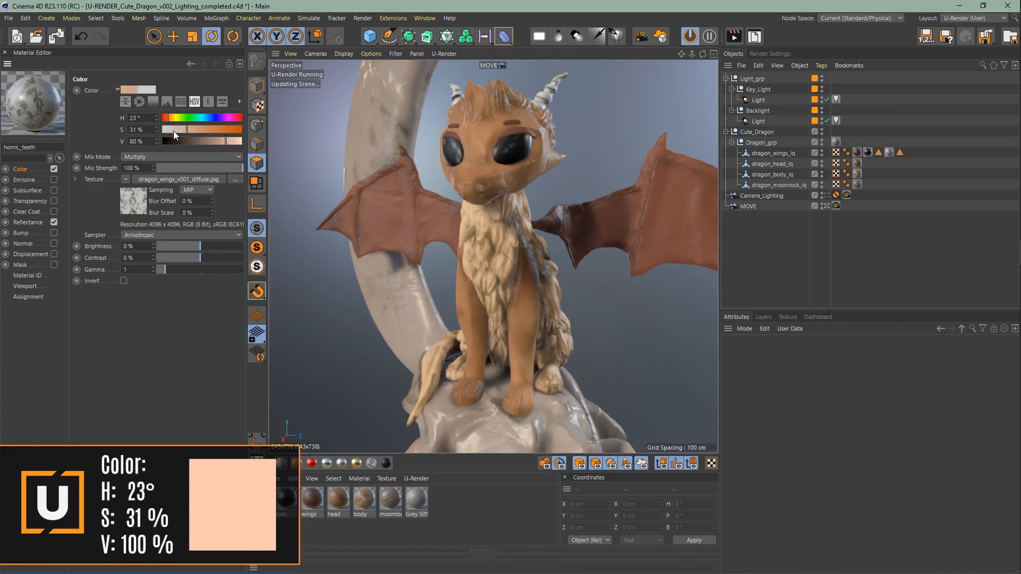
pyautogui.moveTo(226, 140); pyautogui.dragTo(243, 141)
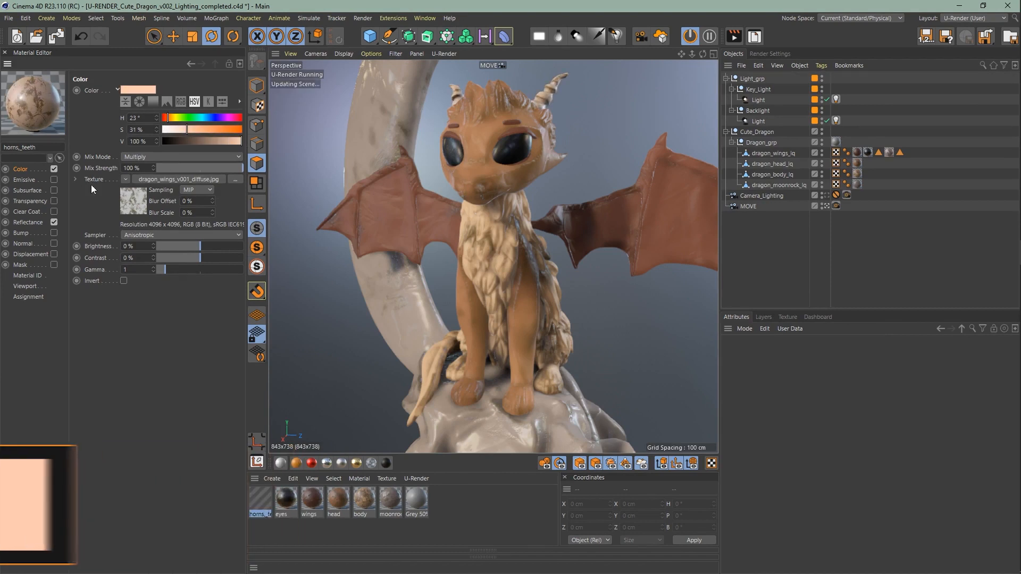
# Load dragon_wings_v001_glossiness as the glossiness texture in the horns_teeth material's reflectance.
pyautogui.click(30, 222)
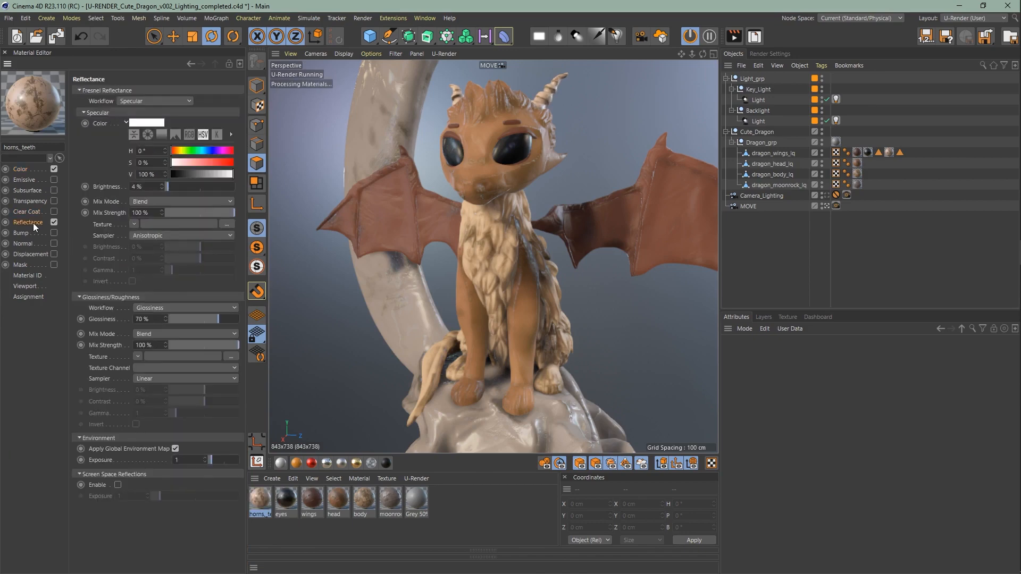
pyautogui.click(232, 356)
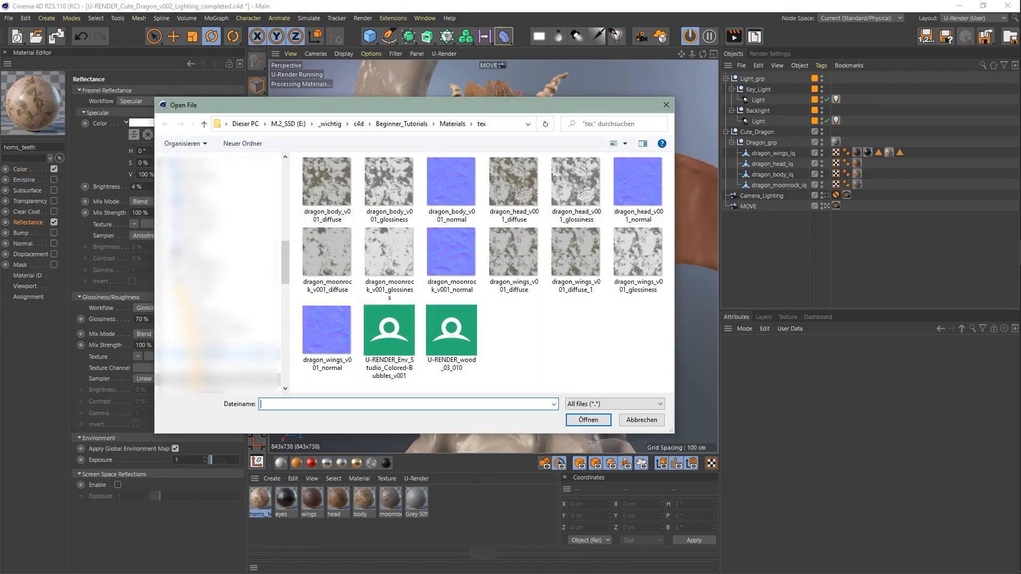
pyautogui.doubleClick(634, 280)
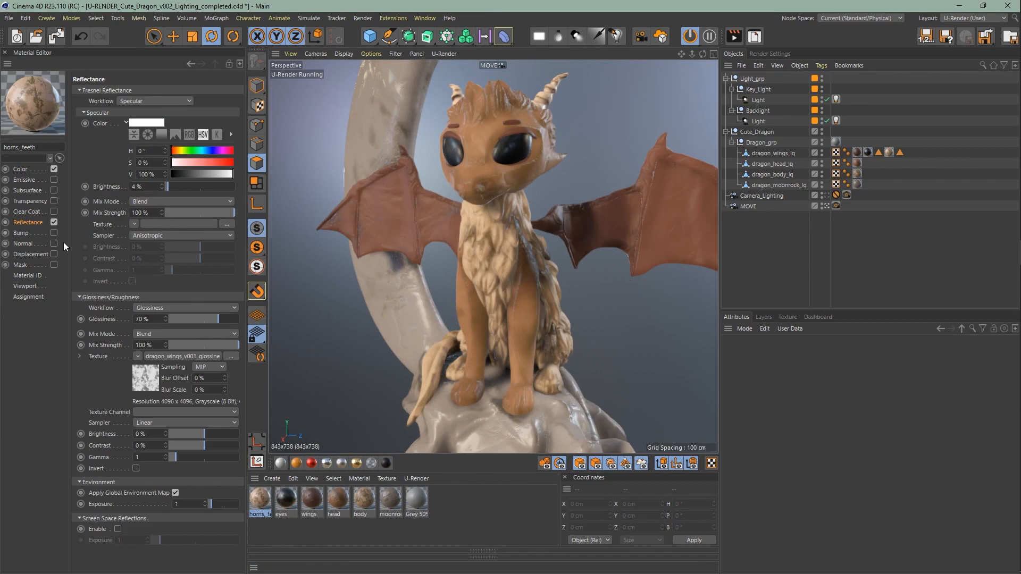
# Enable Subsurface for the horns_teeth material and set its translucency strength to 1.5 and shadow bias to 2.
pyautogui.click(43, 191)
pyautogui.click(54, 191)
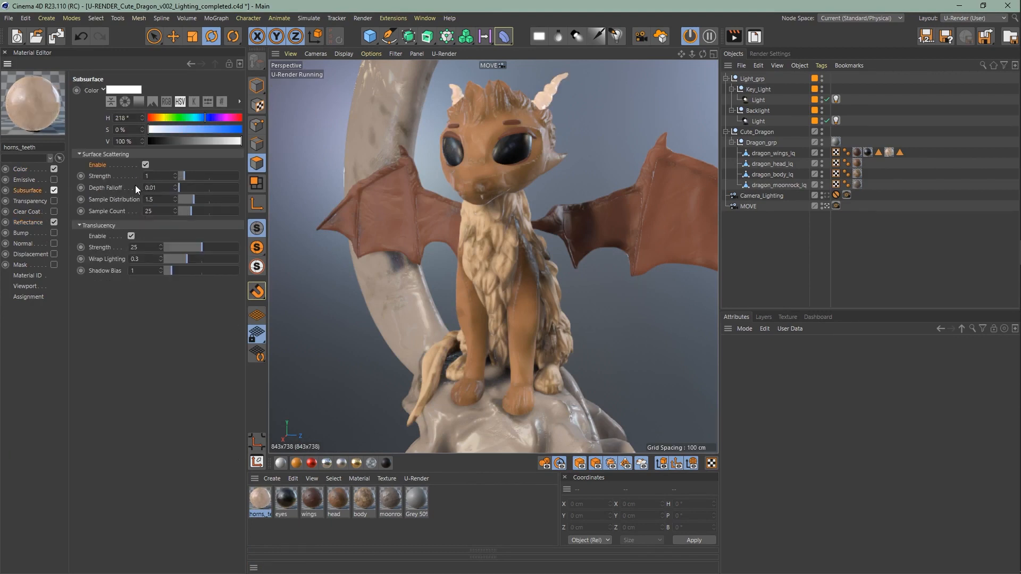
pyautogui.click(145, 164)
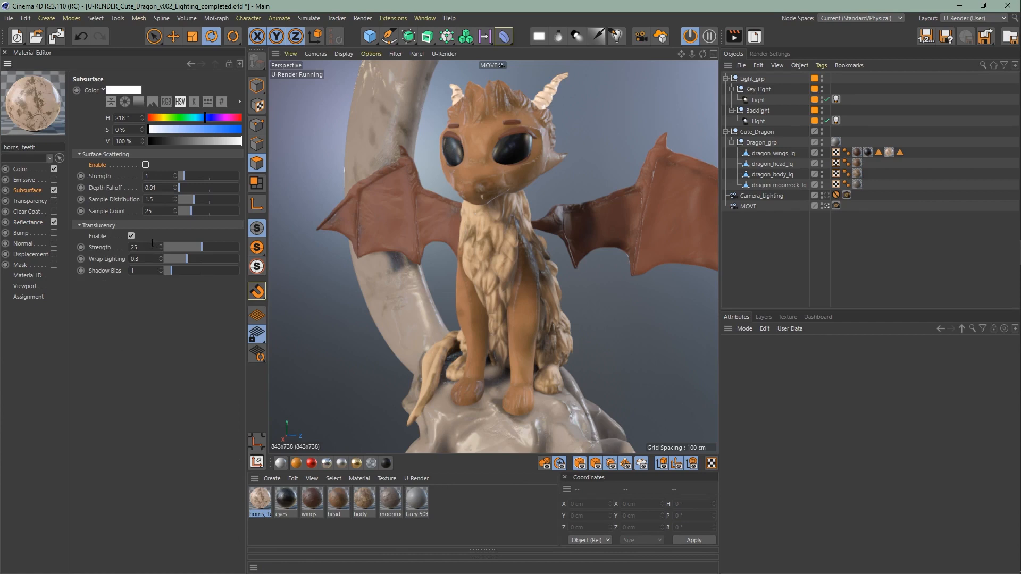
pyautogui.write('.5')
pyautogui.press('Return')
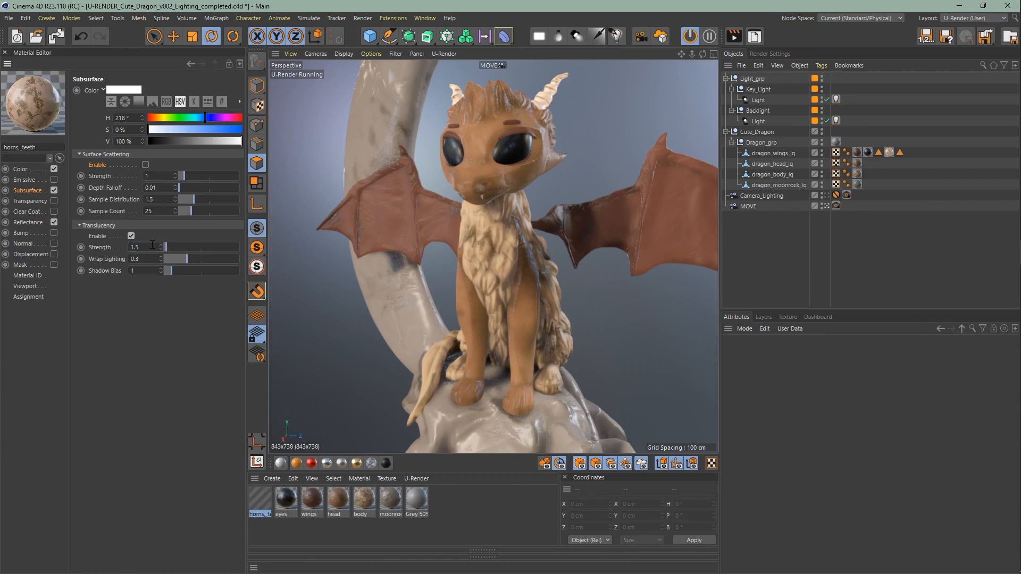
pyautogui.click(153, 270)
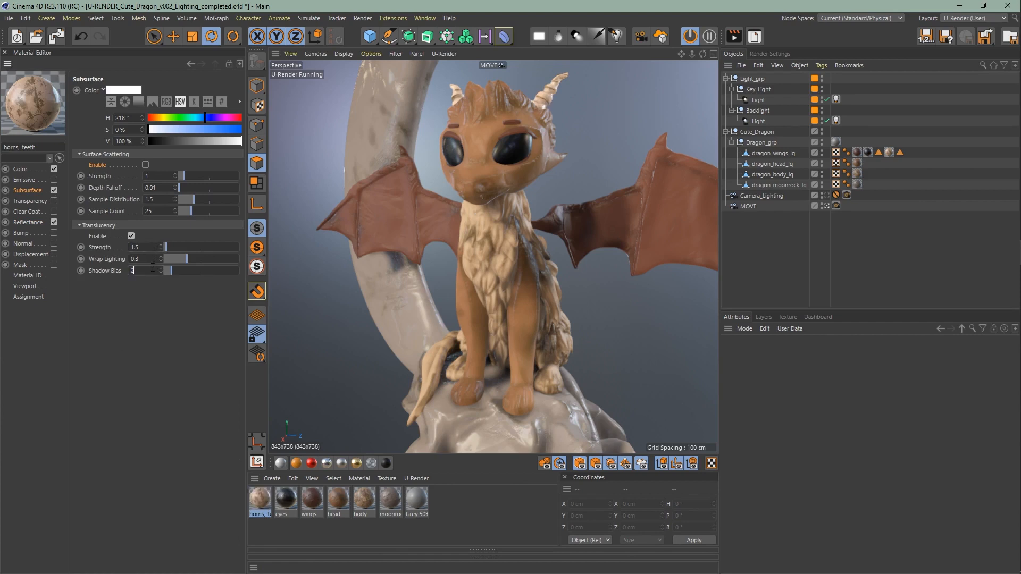
pyautogui.press('Return')
# Turn on Surface Scattering for the horns_teeth material with strength 0.1, depth falloff 0.49 and sample count 53.
pyautogui.click(145, 165)
pyautogui.click(151, 176)
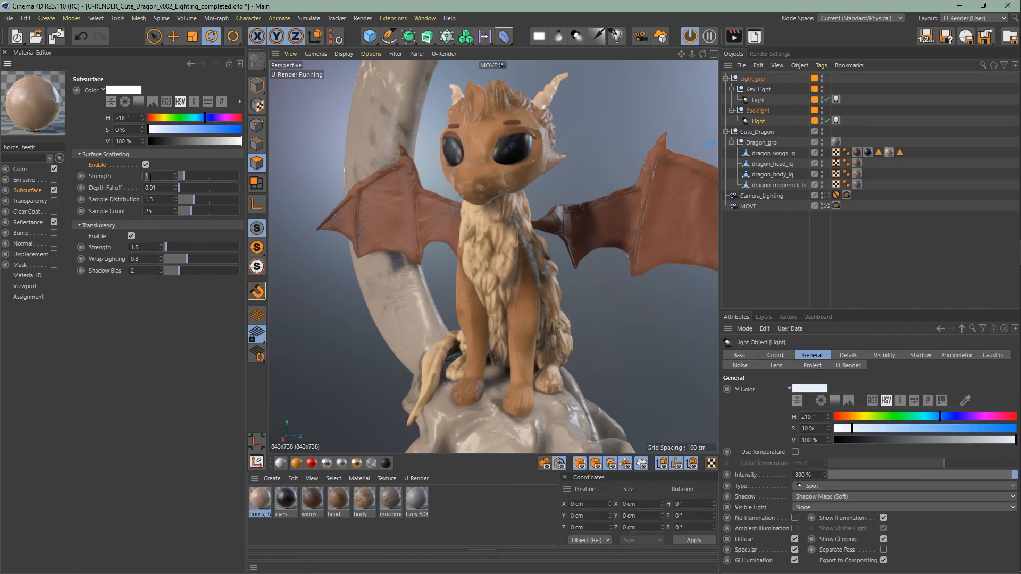
pyautogui.press('Return')
pyautogui.click(161, 187)
pyautogui.write('0.49')
pyautogui.press('Return')
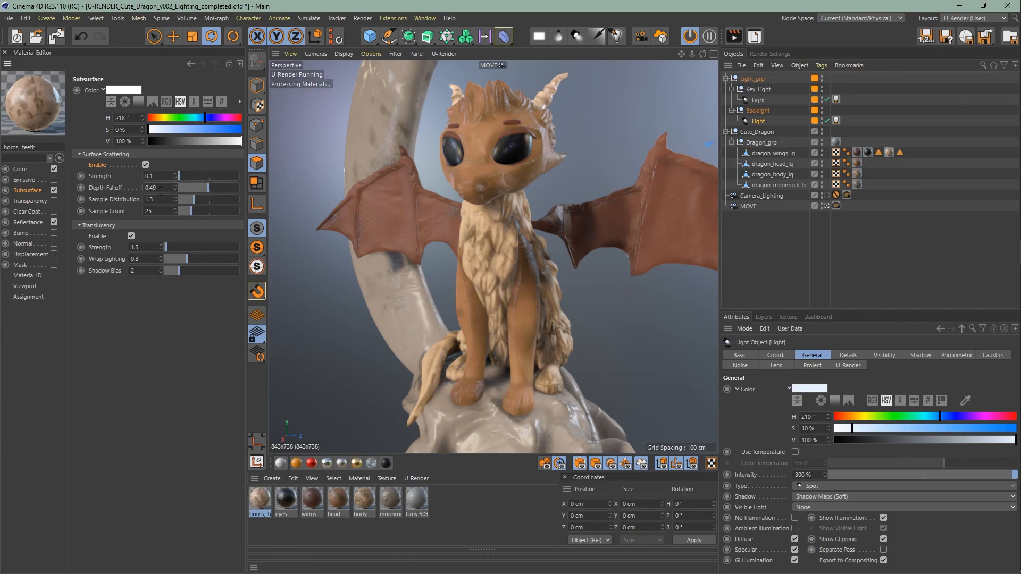
pyautogui.moveTo(179, 212); pyautogui.dragTo(209, 211)
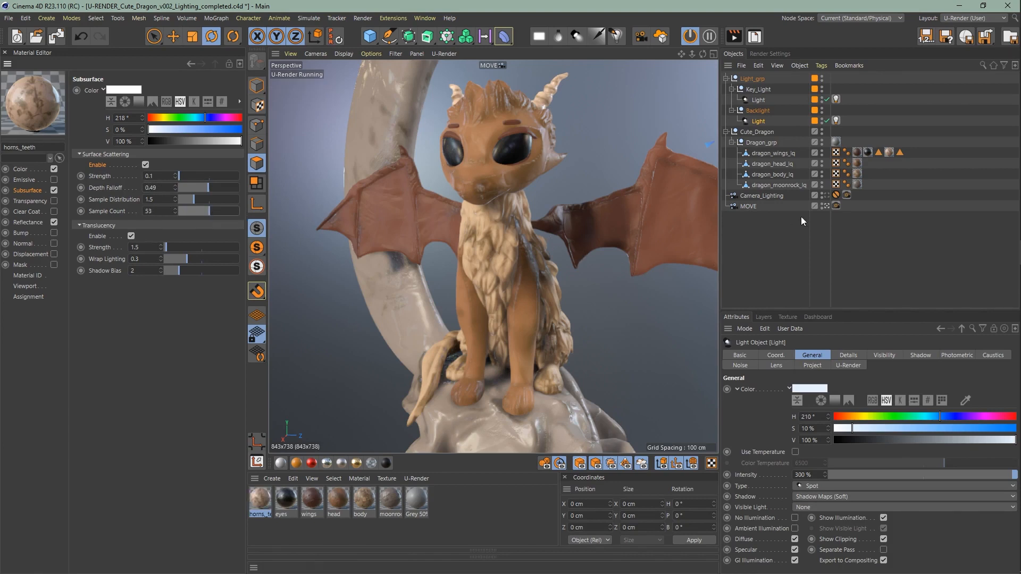
pyautogui.click(826, 196)
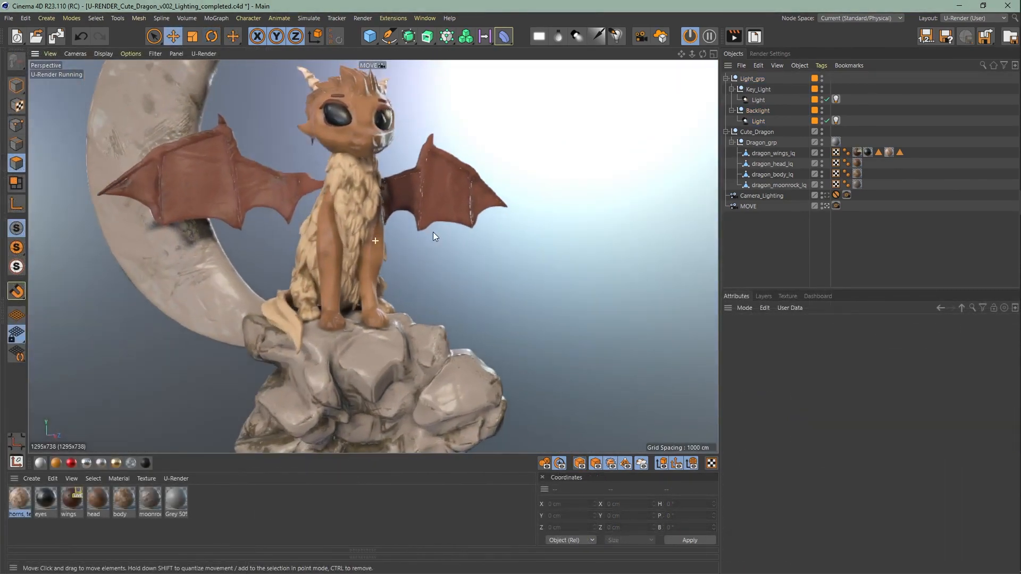
pyautogui.keyDown('alt'); pyautogui.moveTo(433, 232); pyautogui.dragTo(370, 253); pyautogui.keyUp('alt')
pyautogui.scroll(-5, 375, 300)
pyautogui.moveTo(364, 298)
pyautogui.keyDown('alt'); pyautogui.mouseDown()
pyautogui.moveTo(334, 291)
pyautogui.moveTo(451, 283)
pyautogui.moveTo(363, 302)
pyautogui.moveTo(369, 295)
pyautogui.mouseUp(); pyautogui.keyUp('alt')
pyautogui.scroll(5, 378, 297)
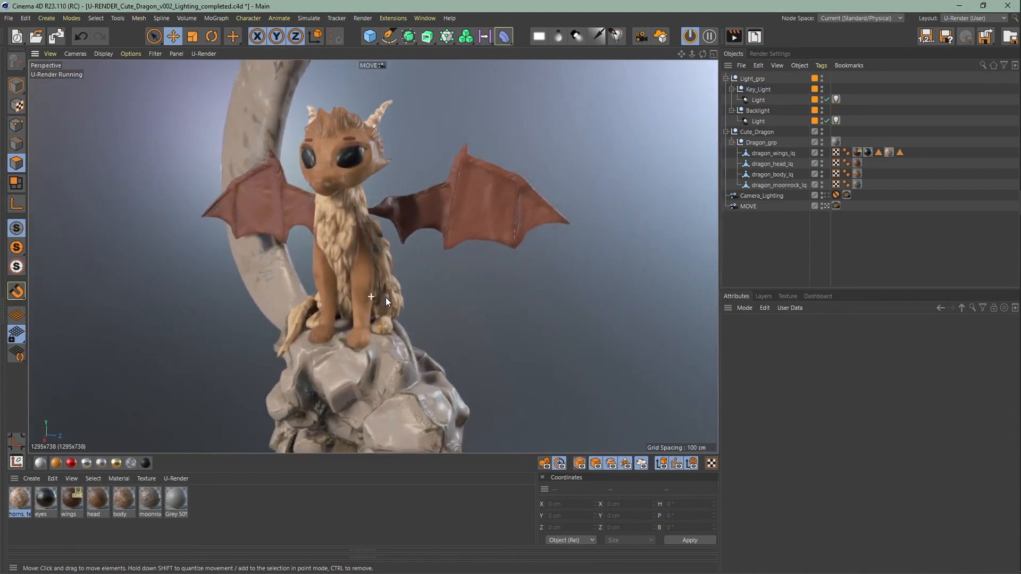
pyautogui.click(176, 478)
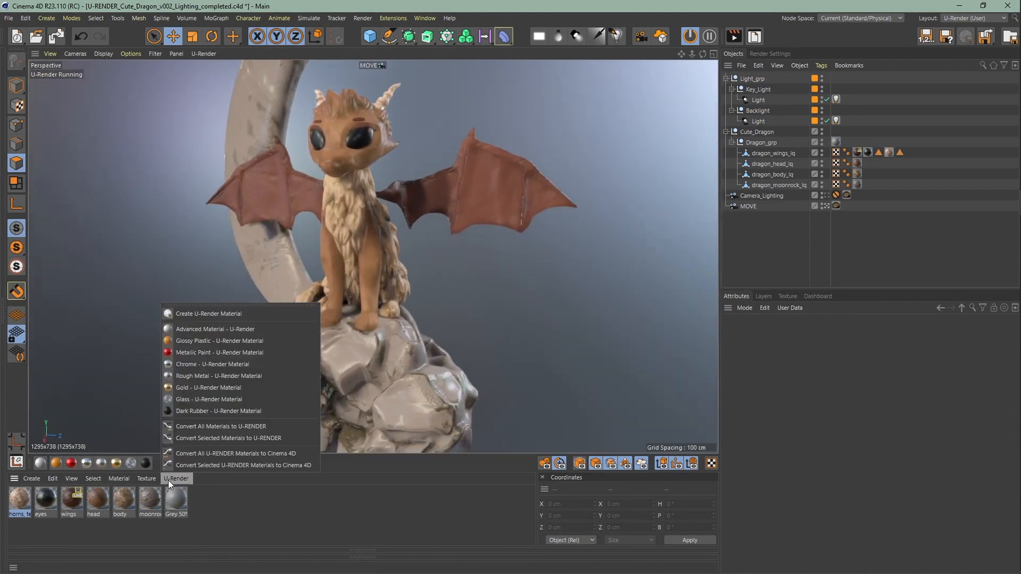
pyautogui.click(305, 455)
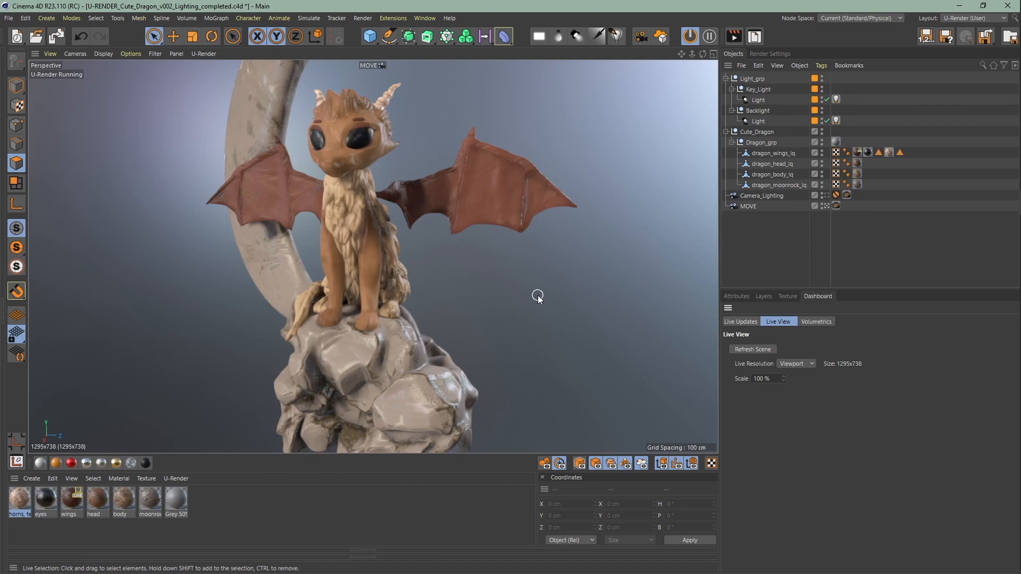
# Open the Soda - Can.c4d example scene from the Content Browser.
pyautogui.hotkey('shift', 'F8')
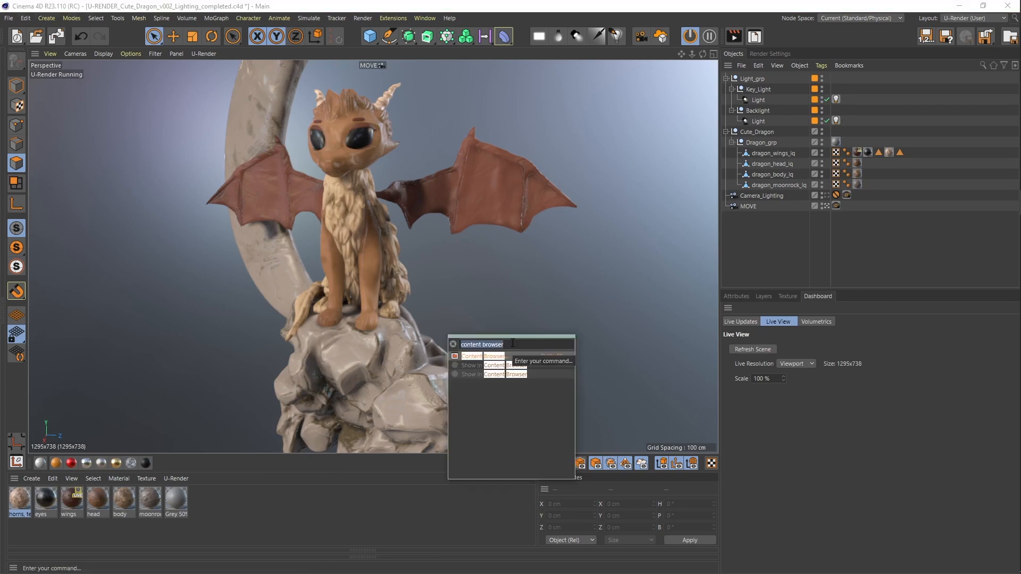
pyautogui.click(653, 106)
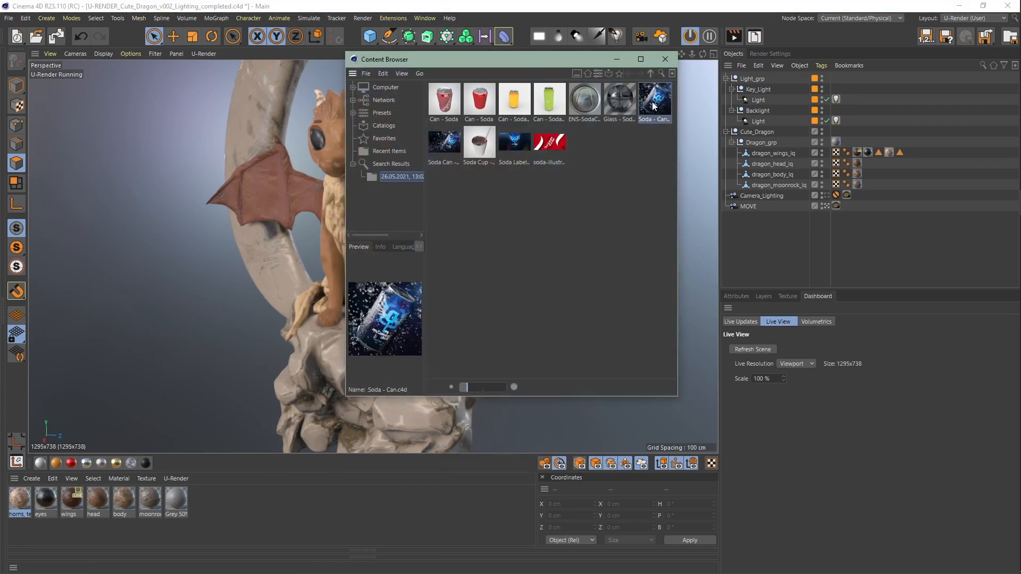
pyautogui.doubleClick(655, 105)
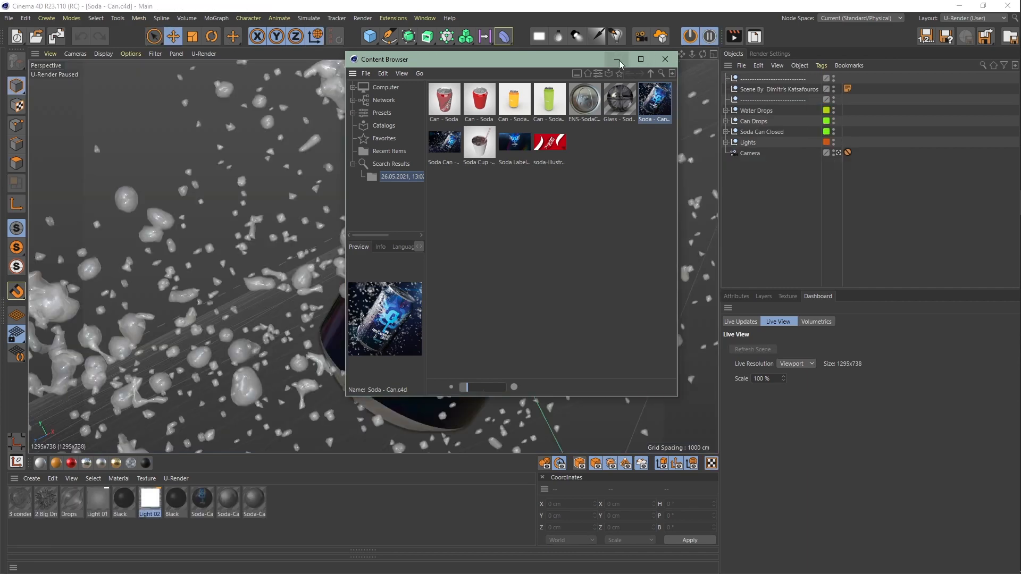
# Delete all the floating water drops around the soda can.
pyautogui.click(447, 82)
pyautogui.press('Delete')
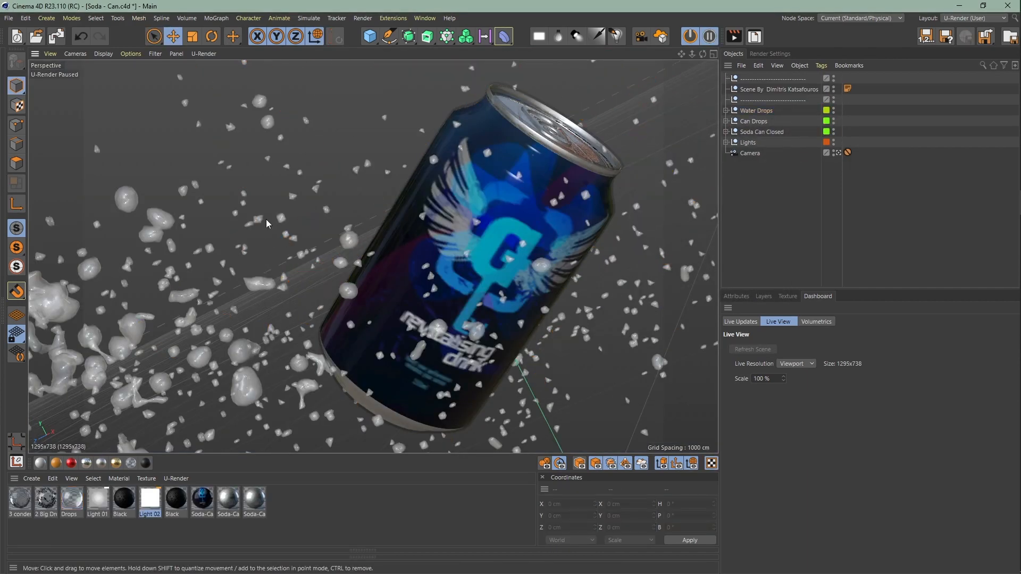
pyautogui.click(257, 226)
pyautogui.press('Delete')
pyautogui.click(292, 240)
pyautogui.press('Delete')
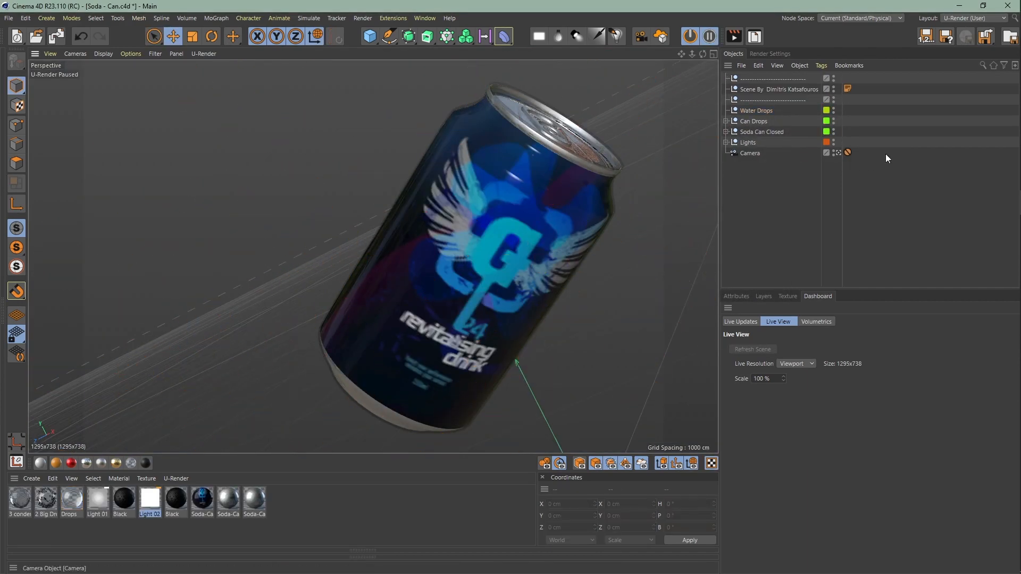
# Duplicate the camera, rename the copy to "move" and remove its protection tag.
pyautogui.click(749, 156)
pyautogui.keyDown('ctrl'); pyautogui.moveTo(749, 156); pyautogui.dragTo(757, 171); pyautogui.keyUp('ctrl')
pyautogui.doubleClick(752, 163)
pyautogui.write('move')
pyautogui.press('Return')
pyautogui.click(848, 164)
pyautogui.press('Delete')
# Start U-Render in the viewport and convert all of the scene's materials to U-RENDER materials.
pyautogui.click(204, 53)
pyautogui.click(219, 72)
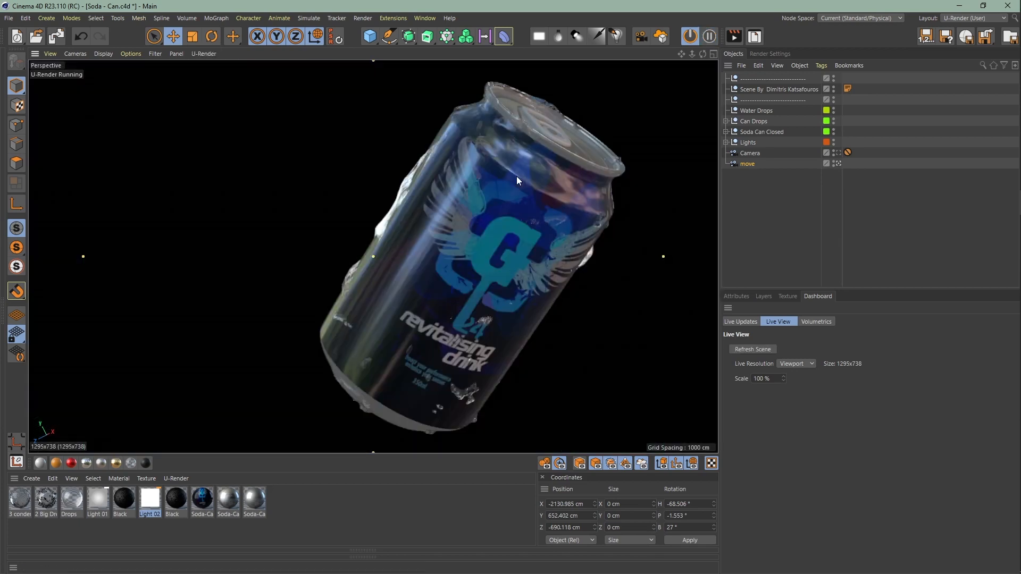
pyautogui.keyDown('alt'); pyautogui.moveTo(518, 282); pyautogui.dragTo(456, 272, button='middle'); pyautogui.keyUp('alt')
pyautogui.click(177, 480)
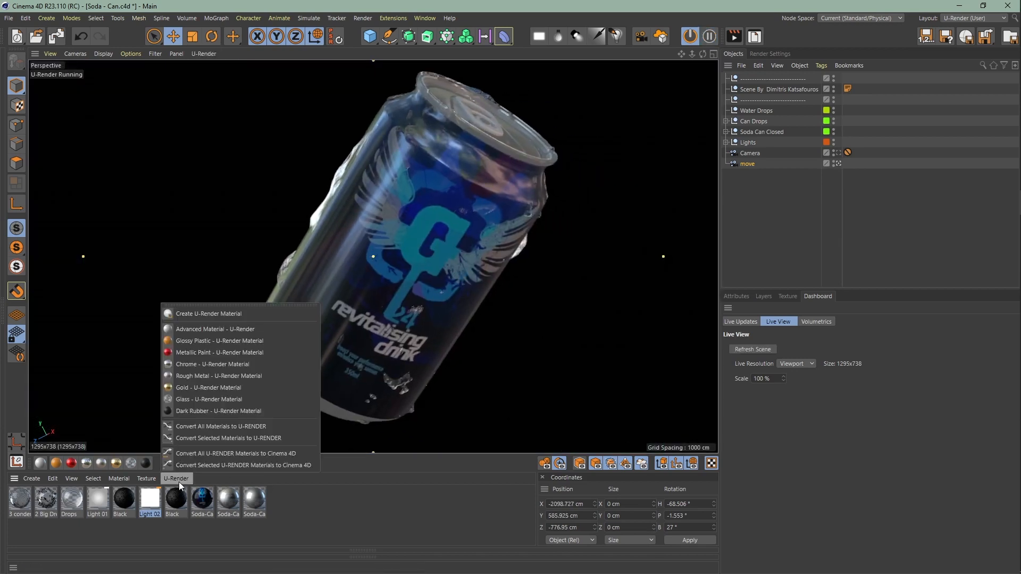
pyautogui.click(280, 428)
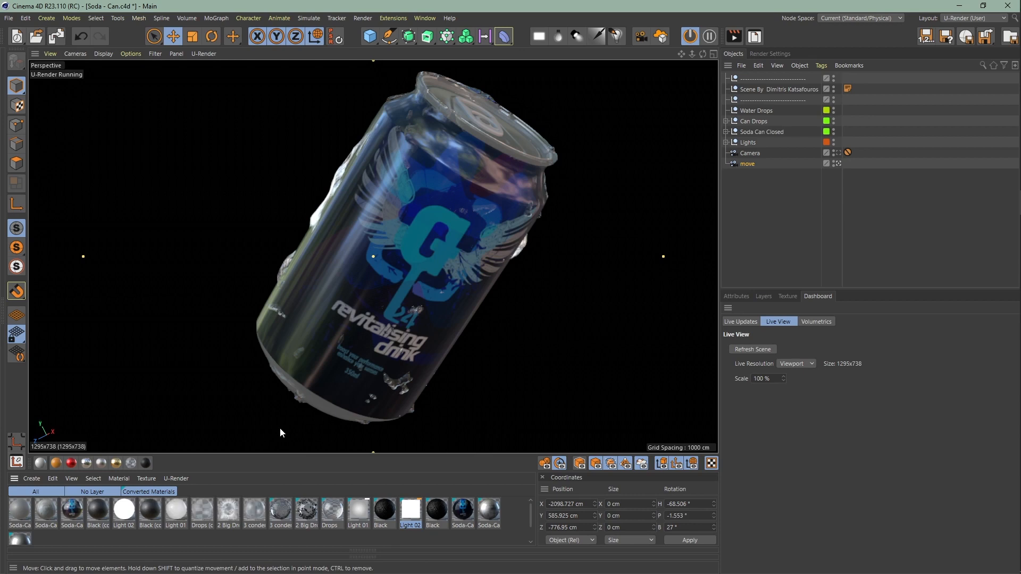
# Delete the unused materials left over in the soda can scene.
pyautogui.click(53, 479)
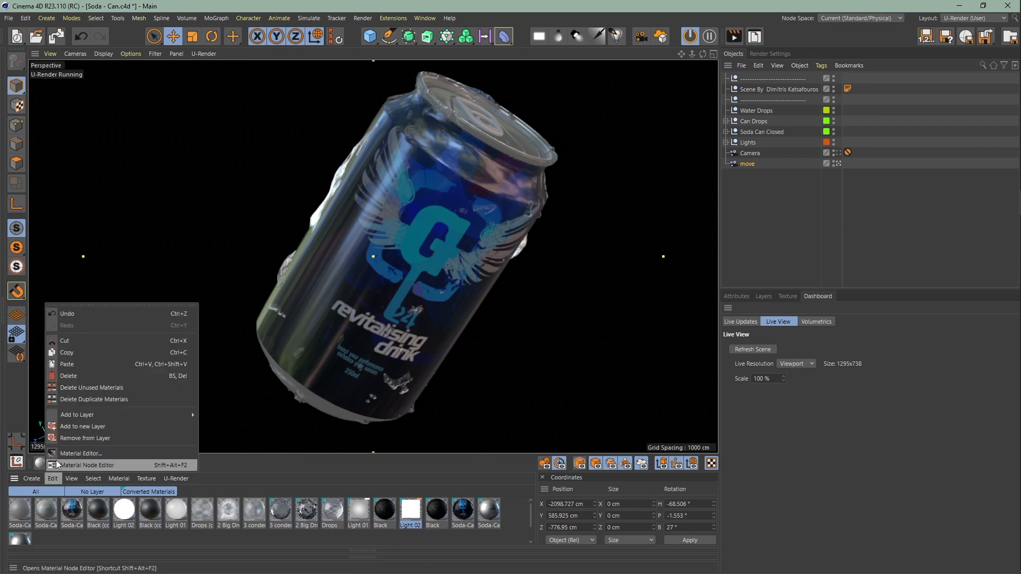
pyautogui.click(140, 394)
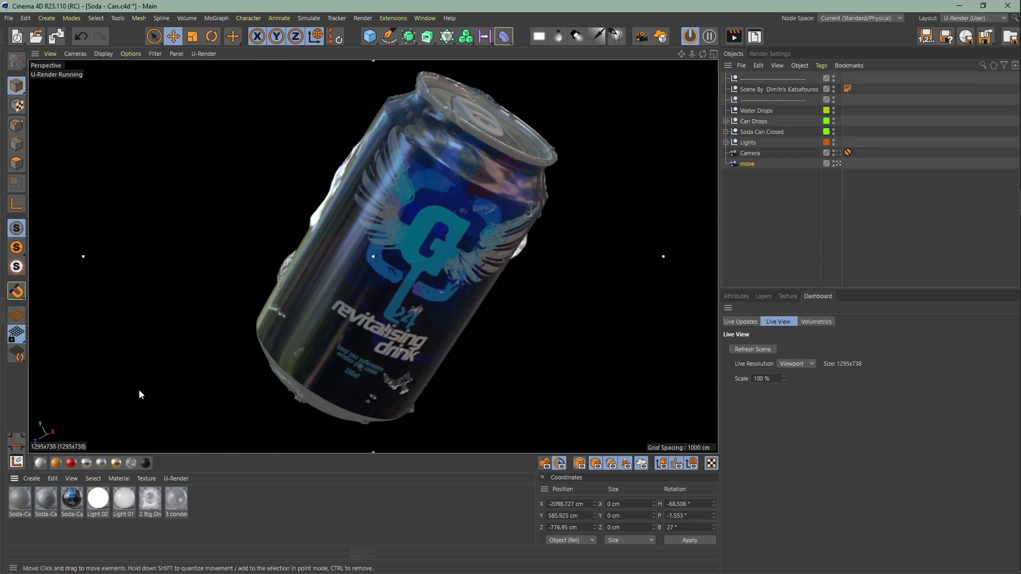
pyautogui.click(177, 480)
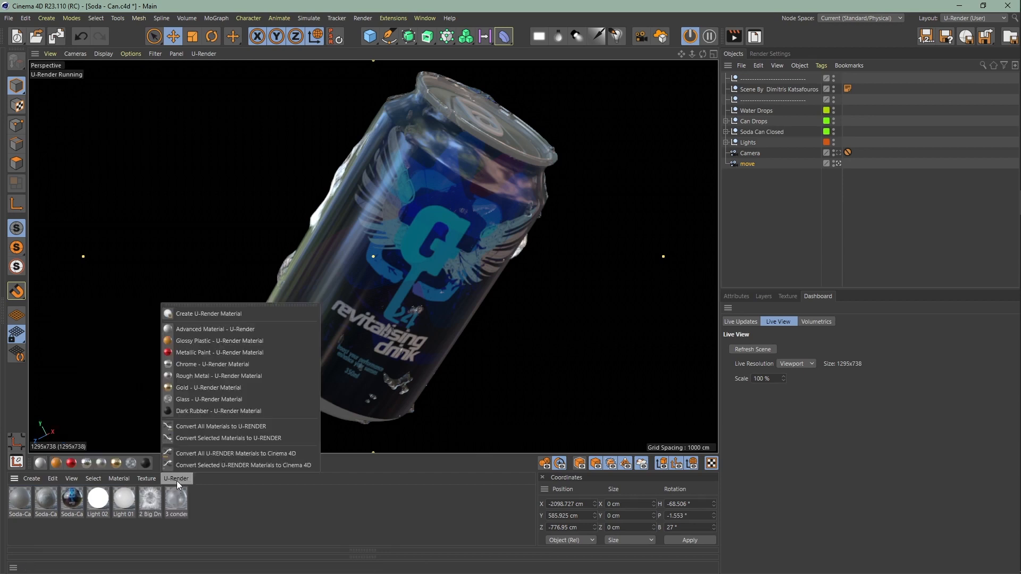
pyautogui.click(288, 466)
# Open the Soda-Can-Label material for editing and set up a blurred green environment background in the U-Render environment settings.
pyautogui.doubleClick(78, 502)
pyautogui.scroll(4, 557, 269)
pyautogui.keyDown('alt'); pyautogui.moveTo(579, 264); pyautogui.dragTo(568, 265, button='middle'); pyautogui.keyUp('alt')
pyautogui.click(770, 54)
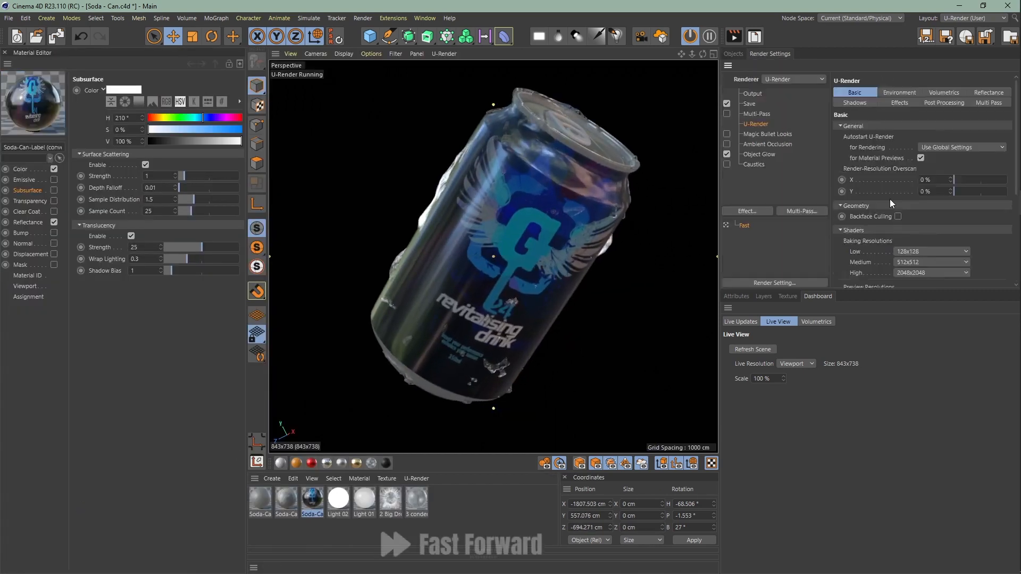
pyautogui.click(908, 94)
pyautogui.click(911, 216)
pyautogui.moveTo(950, 202); pyautogui.dragTo(1006, 202)
pyautogui.moveTo(951, 254)
pyautogui.mouseDown()
pyautogui.moveTo(967, 255)
pyautogui.moveTo(973, 227)
pyautogui.mouseUp()
pyautogui.click(815, 335)
pyautogui.click(772, 421)
# Replace the label material's colour texture with the dragon image and scale its projection to fit the can.
pyautogui.click(20, 169)
pyautogui.click(733, 54)
pyautogui.click(257, 105)
pyautogui.click(192, 36)
pyautogui.click(771, 53)
pyautogui.click(733, 54)
pyautogui.click(796, 249)
# Set the label's specular colour to hue 195° and saturation 29%, brightness 29% and roughness 18%, and enable Bump.
pyautogui.click(28, 222)
pyautogui.click(190, 201)
pyautogui.moveTo(174, 151); pyautogui.dragTo(205, 151)
pyautogui.moveTo(171, 163); pyautogui.dragTo(189, 162)
pyautogui.moveTo(169, 187); pyautogui.dragTo(185, 187)
pyautogui.moveTo(234, 213); pyautogui.dragTo(207, 211)
pyautogui.click(54, 233)
pyautogui.click(28, 222)
pyautogui.moveTo(179, 363)
pyautogui.mouseDown()
pyautogui.moveTo(195, 363)
pyautogui.moveTo(179, 363)
pyautogui.mouseUp()
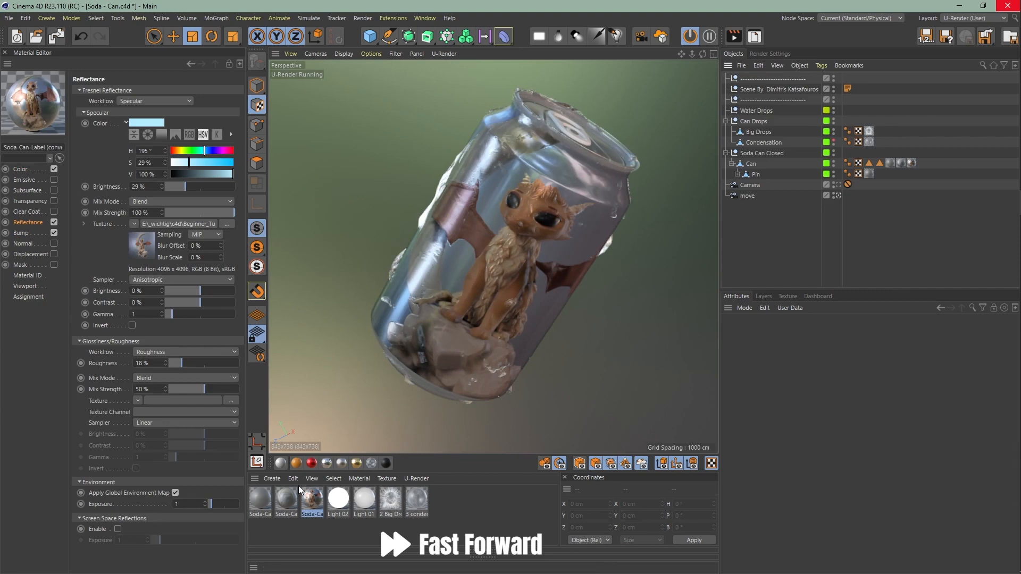
# Set the label material's clear coat to blend 90% with the base layer and rotate the label texture's projection.
pyautogui.click(287, 499)
pyautogui.moveTo(184, 318); pyautogui.dragTo(205, 318)
pyautogui.click(312, 498)
pyautogui.click(28, 212)
pyautogui.moveTo(221, 256); pyautogui.dragTo(234, 256)
pyautogui.click(912, 164)
pyautogui.moveTo(528, 212); pyautogui.dragTo(532, 210)
# Add the 2-Point Classic setup from the Content Browser's U-Render Light Setups to the can scene.
pyautogui.hotkey('shift', 'F8')
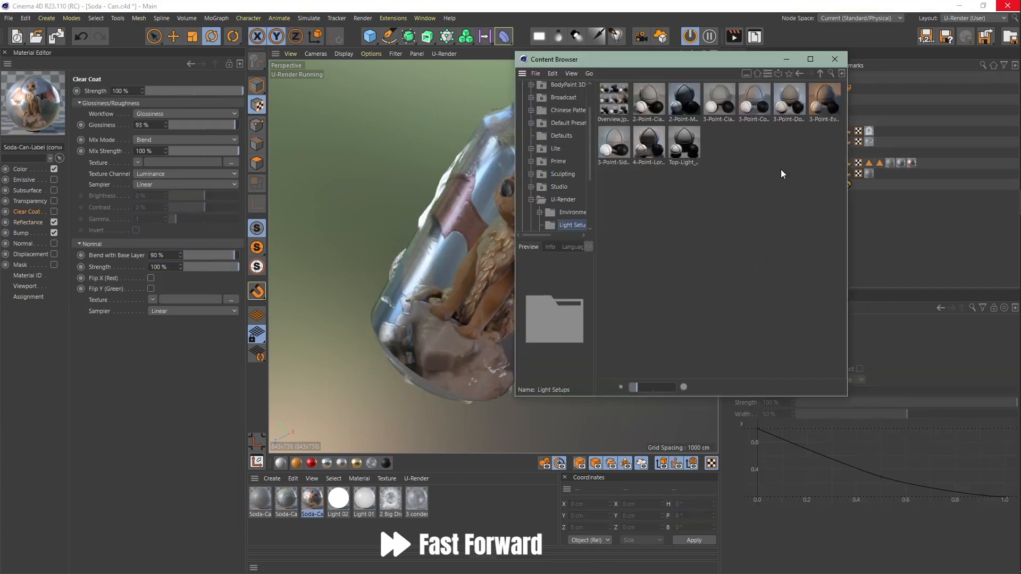
pyautogui.doubleClick(615, 100)
pyautogui.click(818, 296)
pyautogui.click(778, 322)
pyautogui.click(796, 364)
pyautogui.click(417, 54)
pyautogui.moveTo(433, 73)
pyautogui.click(557, 105)
pyautogui.click(315, 36)
pyautogui.middleClick(415, 239)
# Adjust the U-Render environment settings to suit the can scene's new light setup.
pyautogui.click(770, 54)
pyautogui.click(905, 92)
pyautogui.moveTo(956, 199)
pyautogui.mouseDown()
pyautogui.moveTo(977, 198)
pyautogui.moveTo(959, 174)
pyautogui.mouseUp()
pyautogui.click(905, 224)
pyautogui.moveTo(950, 252)
pyautogui.mouseDown()
pyautogui.moveTo(966, 253)
pyautogui.moveTo(964, 240)
pyautogui.mouseUp()
pyautogui.click(910, 124)
pyautogui.click(904, 149)
pyautogui.moveTo(964, 201)
pyautogui.mouseDown()
pyautogui.moveTo(993, 200)
pyautogui.moveTo(989, 175)
pyautogui.mouseUp()
# Adjust the reflectance and transparency of the Big Drops material on the can.
pyautogui.click(733, 54)
pyautogui.click(759, 217)
pyautogui.click(472, 501)
pyautogui.click(28, 222)
pyautogui.click(31, 254)
pyautogui.moveTo(242, 91)
pyautogui.mouseDown()
pyautogui.moveTo(217, 93)
pyautogui.moveTo(177, 125)
pyautogui.mouseUp()
pyautogui.click(30, 201)
# Adjust the Global Light Settings and the U-Render render settings, and inspect the can with its label material selected.
pyautogui.click(672, 76)
pyautogui.click(672, 76)
pyautogui.click(770, 54)
pyautogui.moveTo(959, 207)
pyautogui.mouseDown()
pyautogui.moveTo(969, 209)
pyautogui.moveTo(963, 221)
pyautogui.mouseUp()
pyautogui.scroll(-10, 925, 213)
pyautogui.click(901, 210)
pyautogui.click(390, 501)
pyautogui.click(621, 282)
pyautogui.click(735, 53)
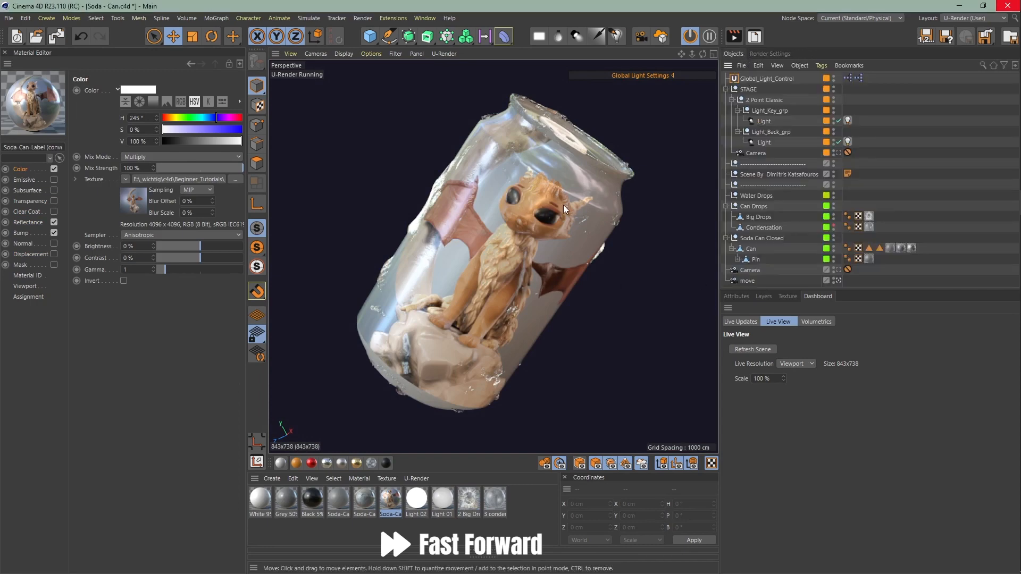
pyautogui.keyDown('alt'); pyautogui.moveTo(552, 289); pyautogui.dragTo(588, 203); pyautogui.keyUp('alt')
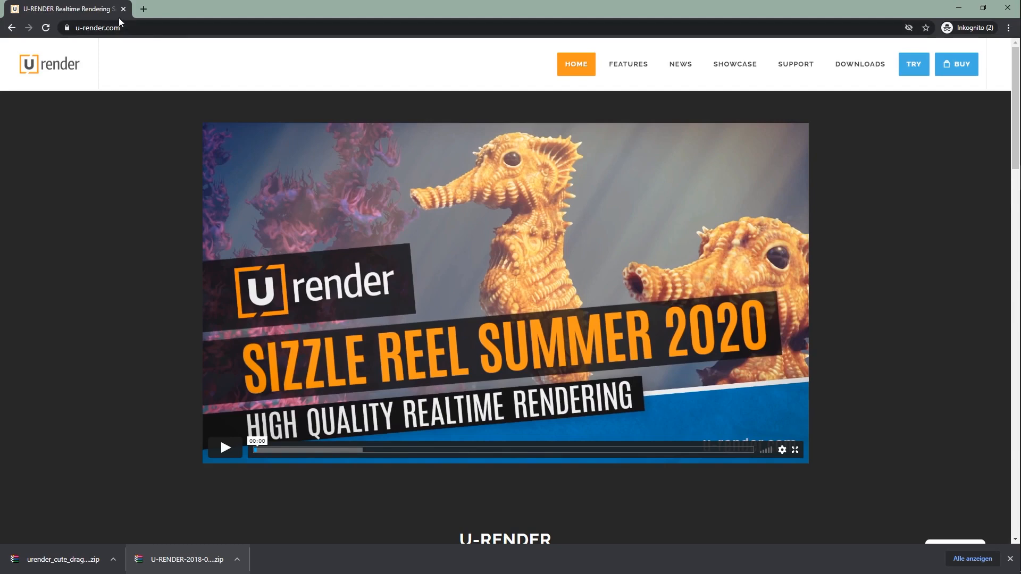
# Switch to the browser, open the Examples & Assets downloads on u-render.com and look through the scenes, presets and material library.
pyautogui.click(845, 74)
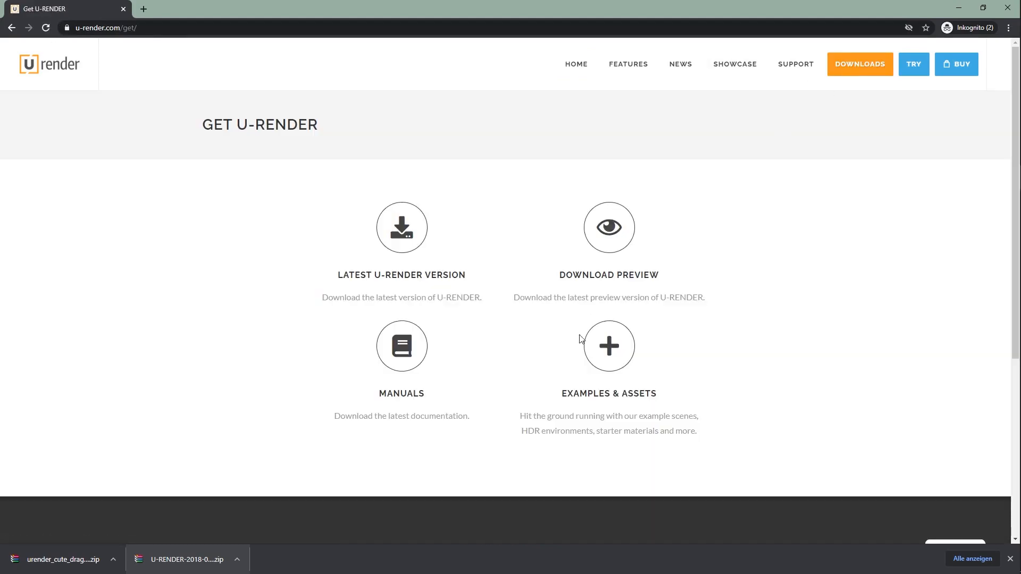
pyautogui.click(615, 360)
pyautogui.scroll(-15, 616, 364)
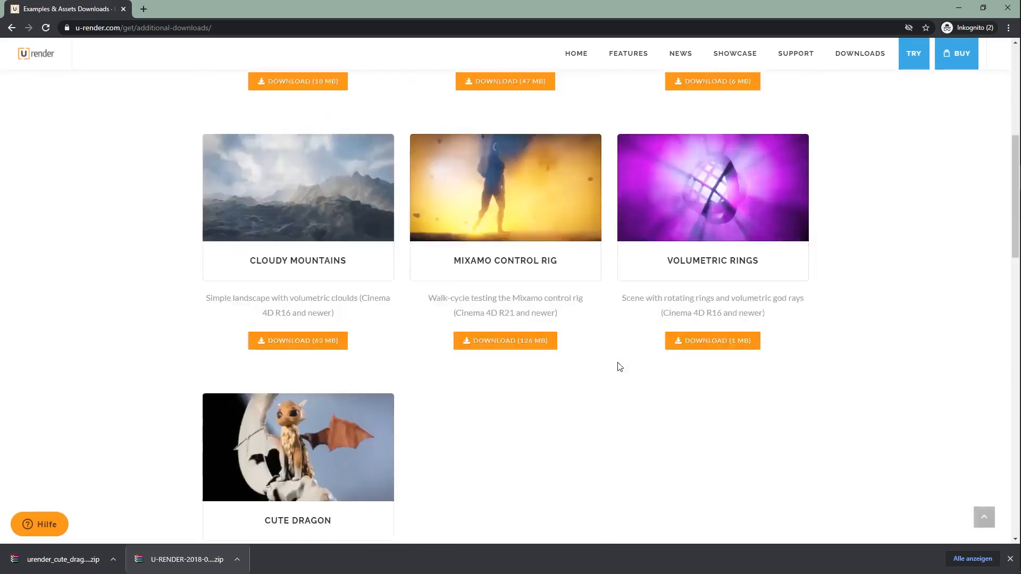
pyautogui.scroll(-10, 619, 364)
pyautogui.scroll(4, 618, 365)
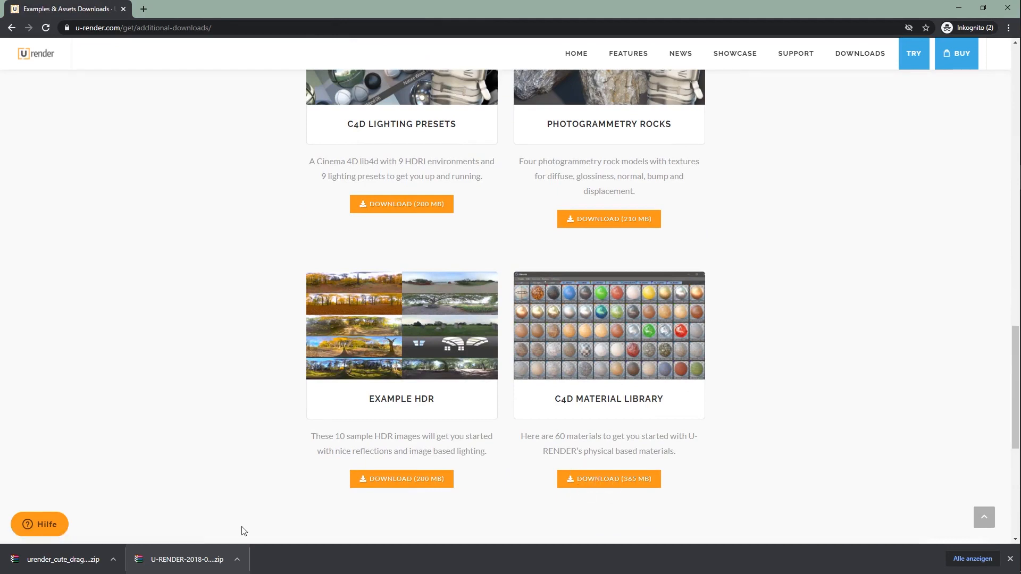
# Open the downloaded U-RENDER materials archive and look through the material previews in its renderings folder.
pyautogui.click(210, 564)
pyautogui.click(492, 260)
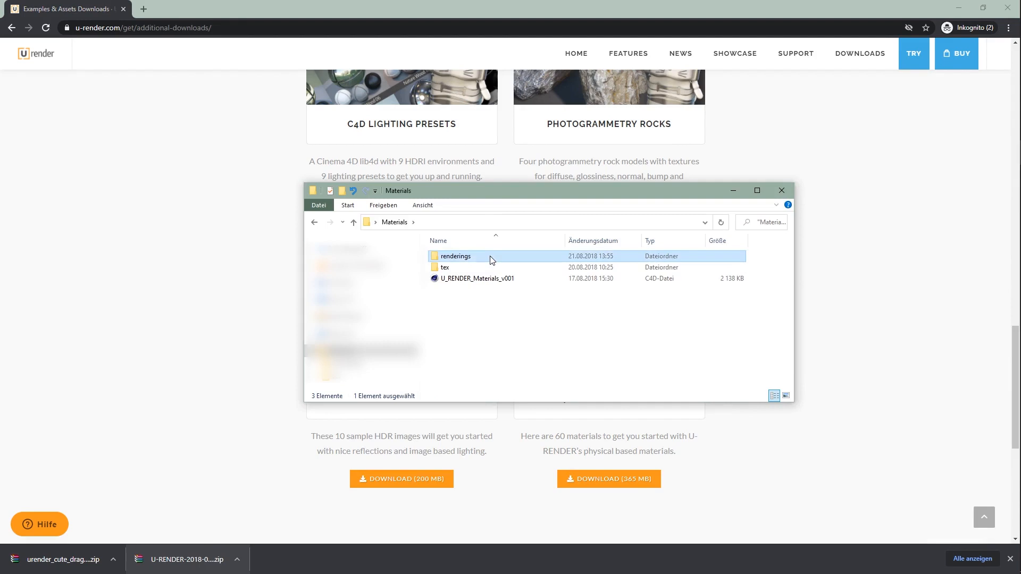
pyautogui.doubleClick(492, 260)
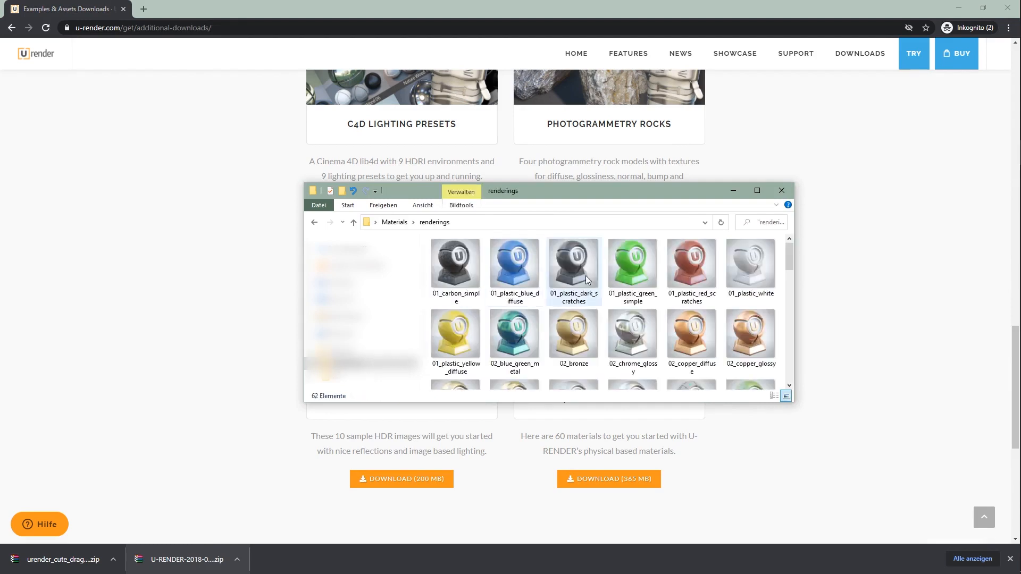
pyautogui.moveTo(789, 264); pyautogui.dragTo(790, 375)
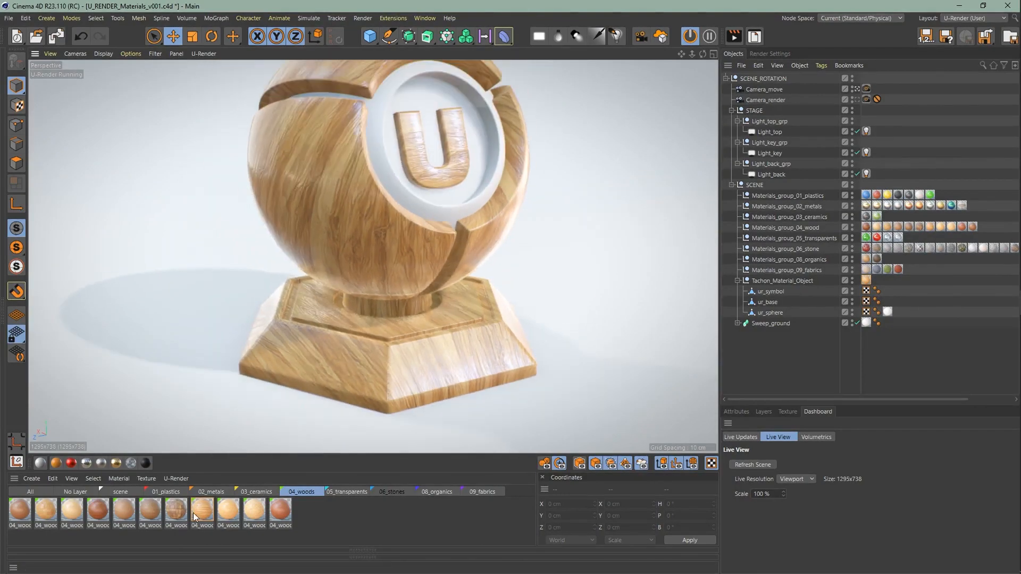
# Switch to the U_RENDER_Materials_v001 scene and apply a wood-plank material, then one from 06_stones, to the Tachon_Material_Object.
pyautogui.moveTo(194, 517); pyautogui.dragTo(412, 257)
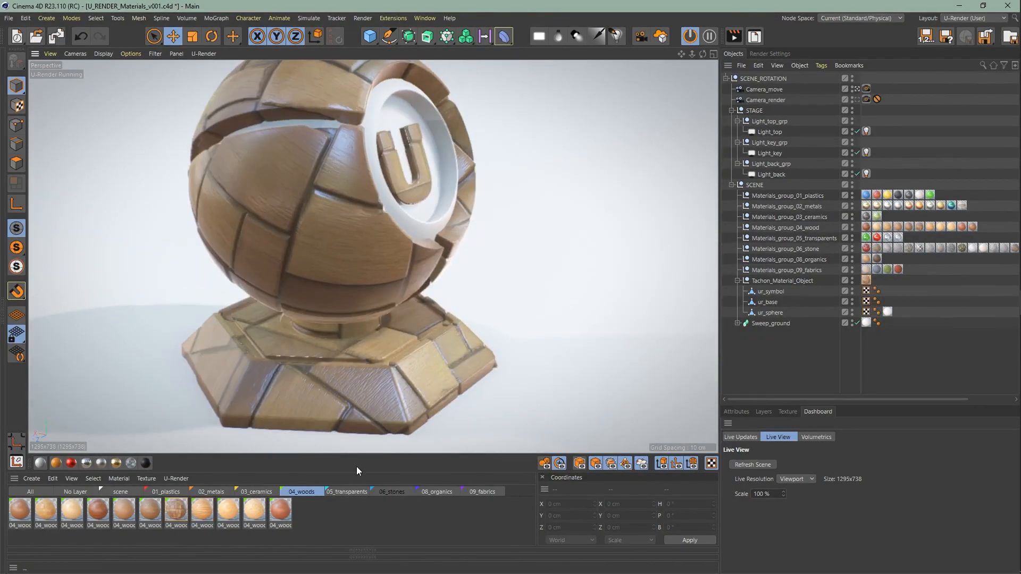
pyautogui.click(394, 492)
pyautogui.moveTo(253, 509); pyautogui.dragTo(874, 284)
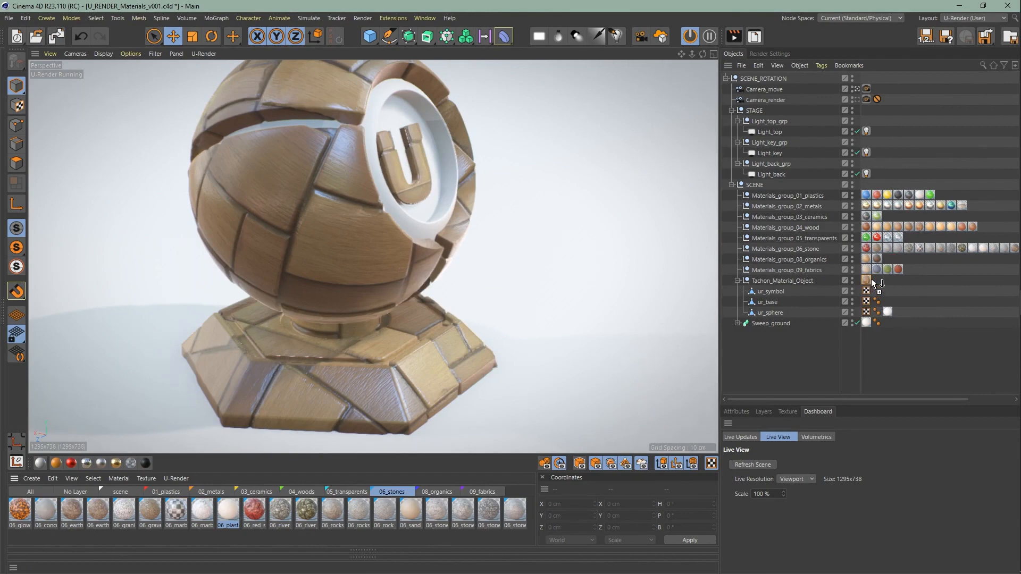
pyautogui.keyDown('alt'); pyautogui.moveTo(347, 296); pyautogui.dragTo(449, 253); pyautogui.keyUp('alt')
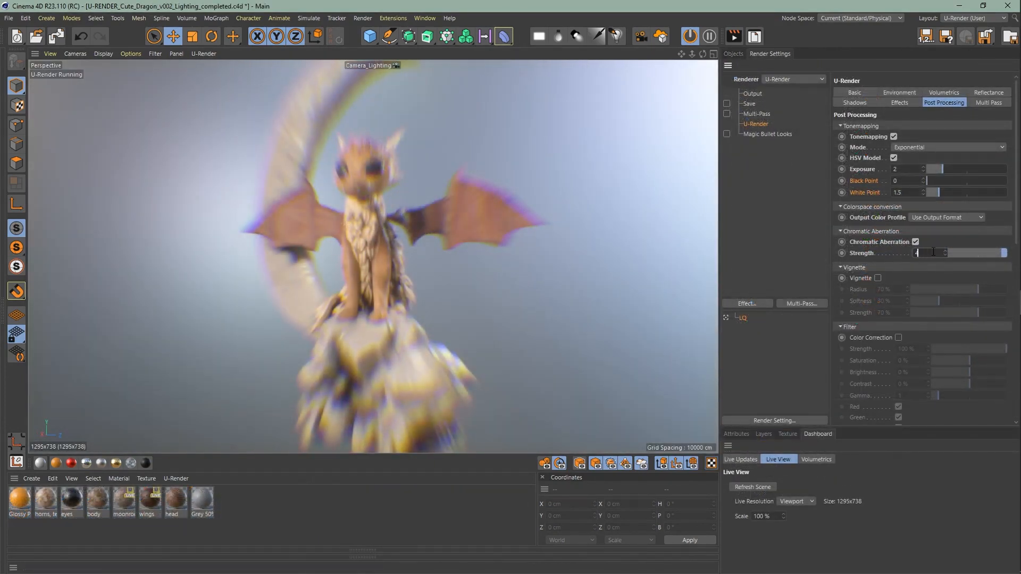
# Apply the chromatic aberration strength in the dragon scene and enable Vignette with softness 30% and strength 30%.
pyautogui.press('Return')
pyautogui.click(878, 279)
pyautogui.moveTo(979, 289); pyautogui.dragTo(957, 289)
pyautogui.moveTo(941, 301); pyautogui.dragTo(917, 302)
pyautogui.moveTo(991, 312); pyautogui.dragTo(940, 312)
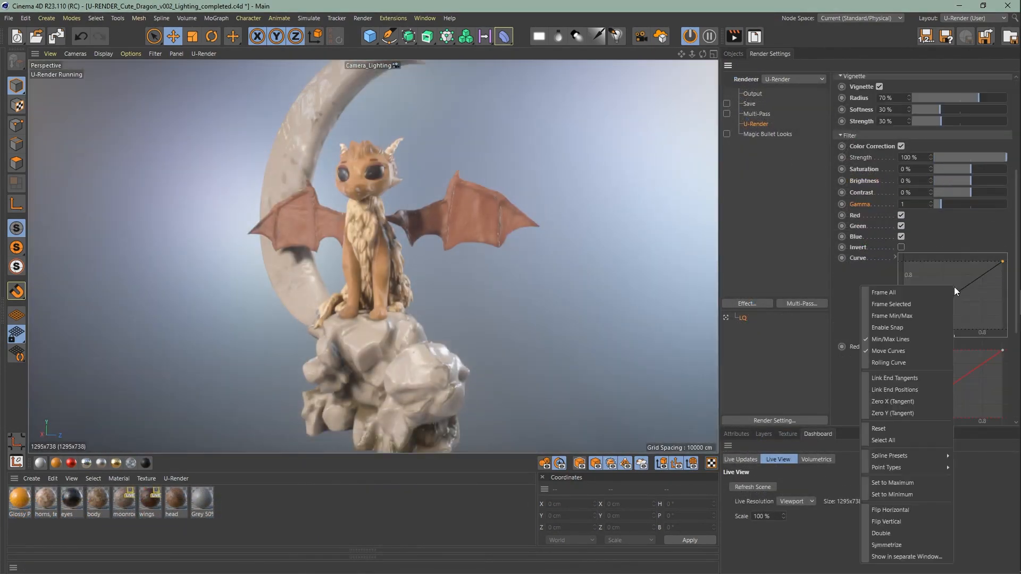
# Shape the Color Correction filter's main curve into an S-curve with flattened end tangents.
pyautogui.click(934, 321)
pyautogui.moveTo(934, 321); pyautogui.dragTo(931, 329)
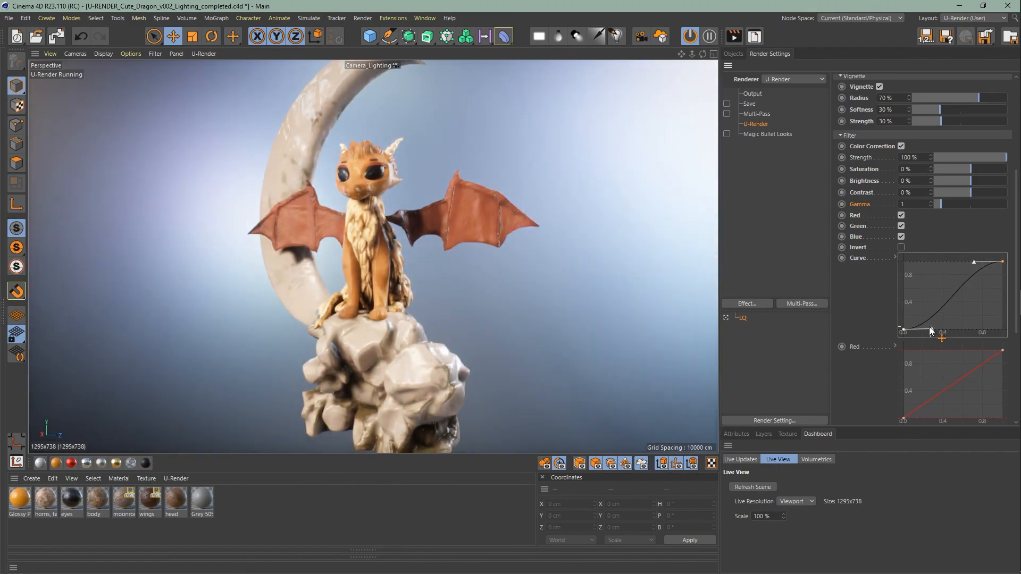
pyautogui.rightClick(930, 331)
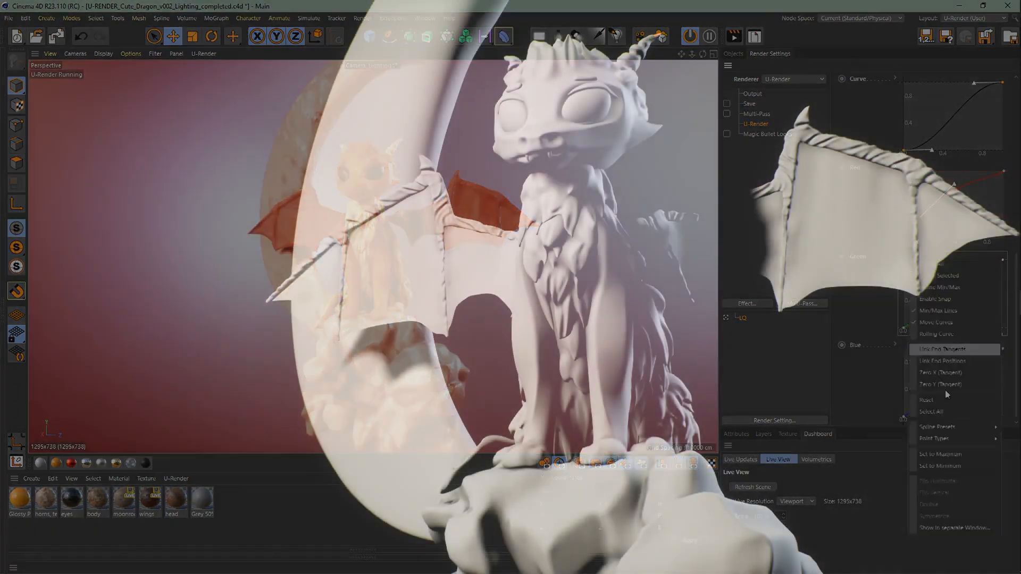